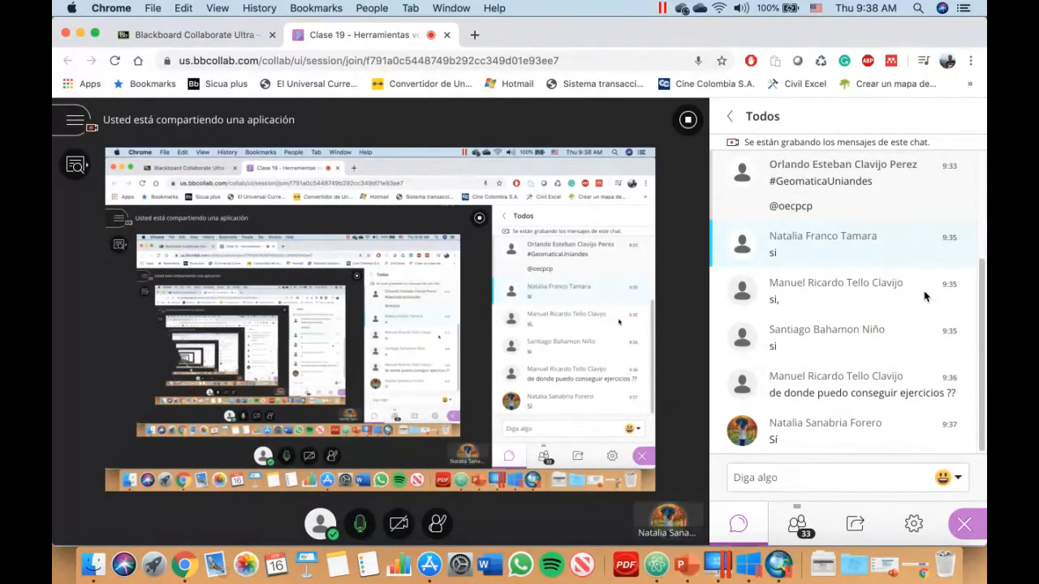
Switch to the Windows desktop running ArcMap and review the installed ArcGIS 10.7 programs
key("ctrl+Right")
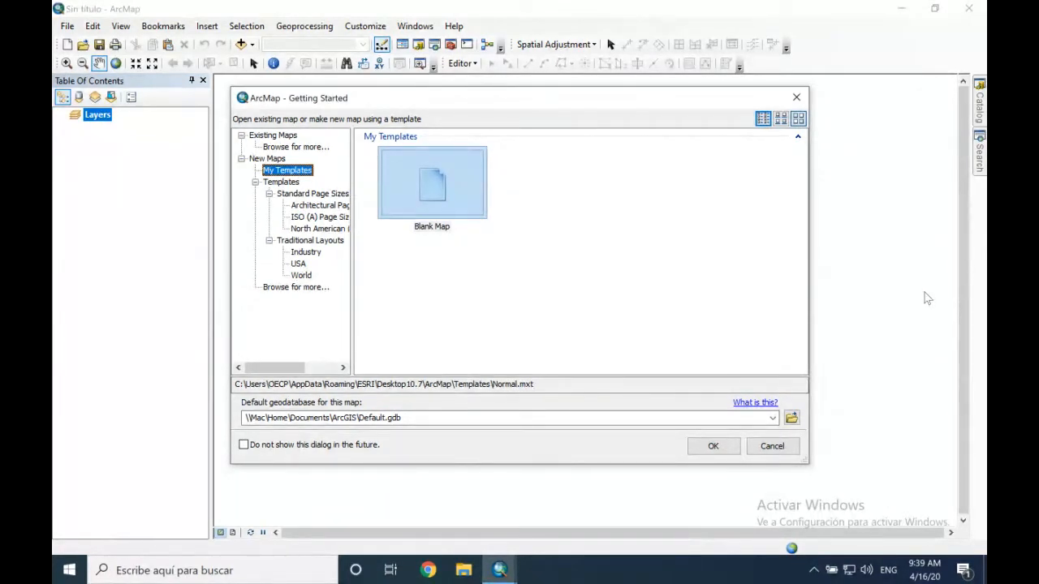
left_click(69, 571)
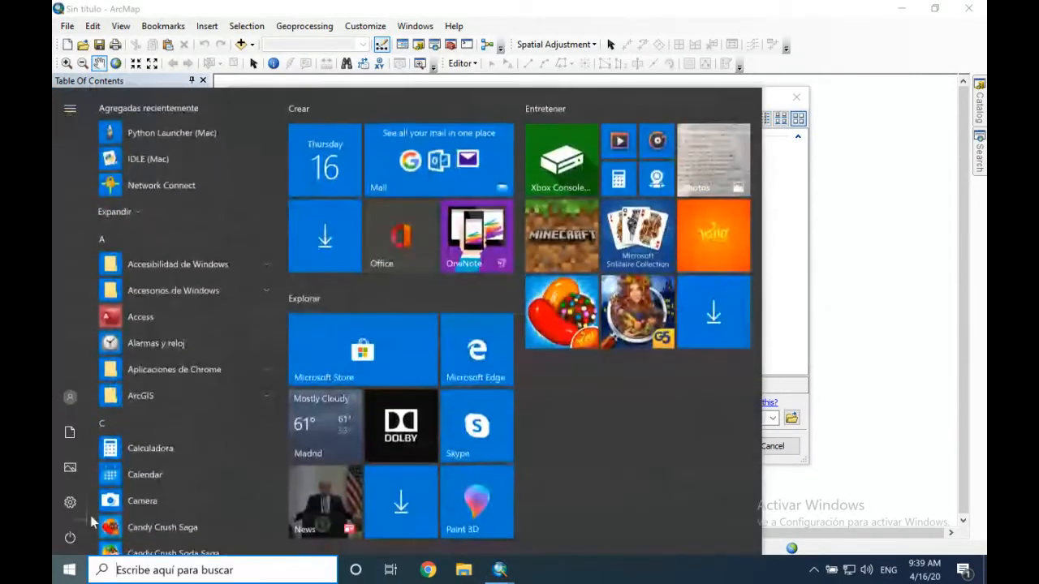
left_click(162, 400)
scroll(162, 399, "down", 4)
scroll(170, 395, "up", 1)
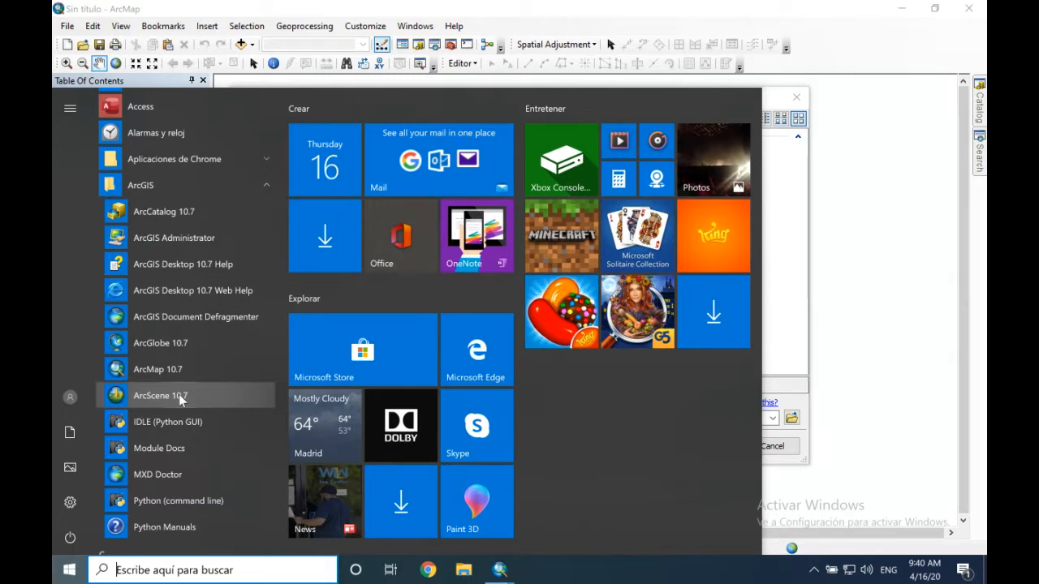
left_click(785, 285)
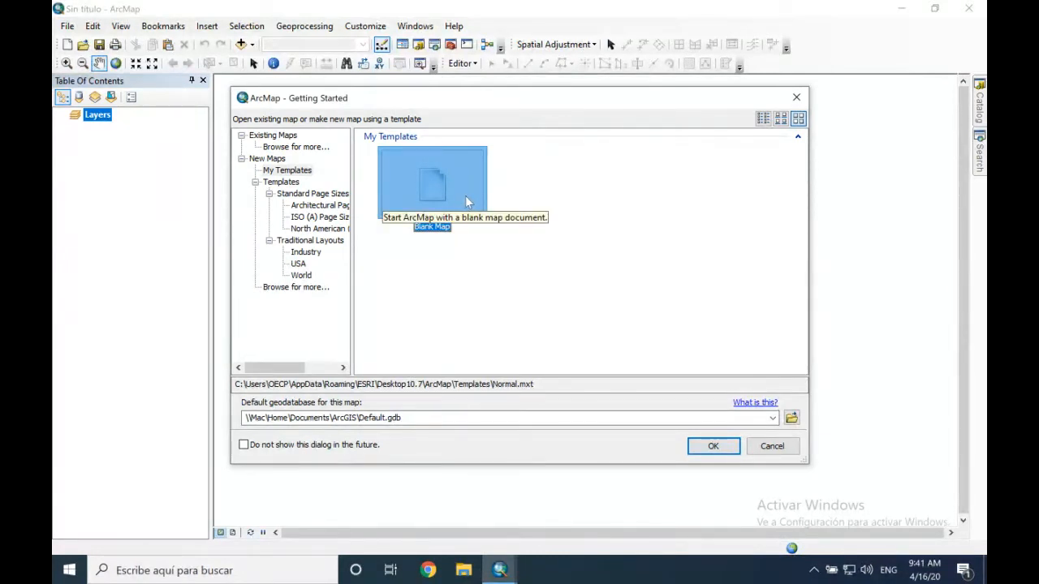
Browse the Architectural, ISO (A) and North American page-size templates, and dismiss the Getting Started dialog without choosing one
left_click(305, 203)
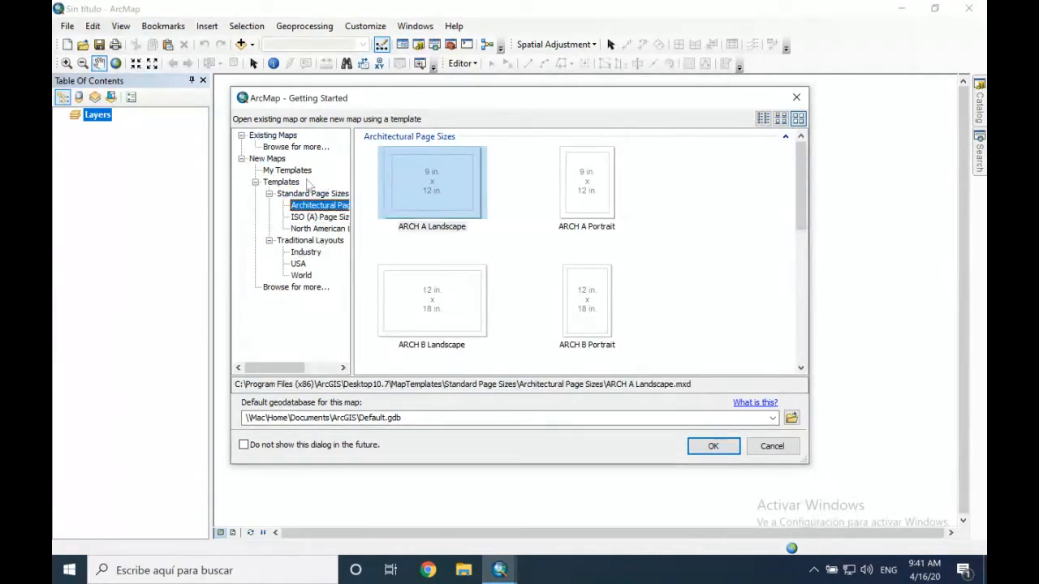
left_click(347, 219)
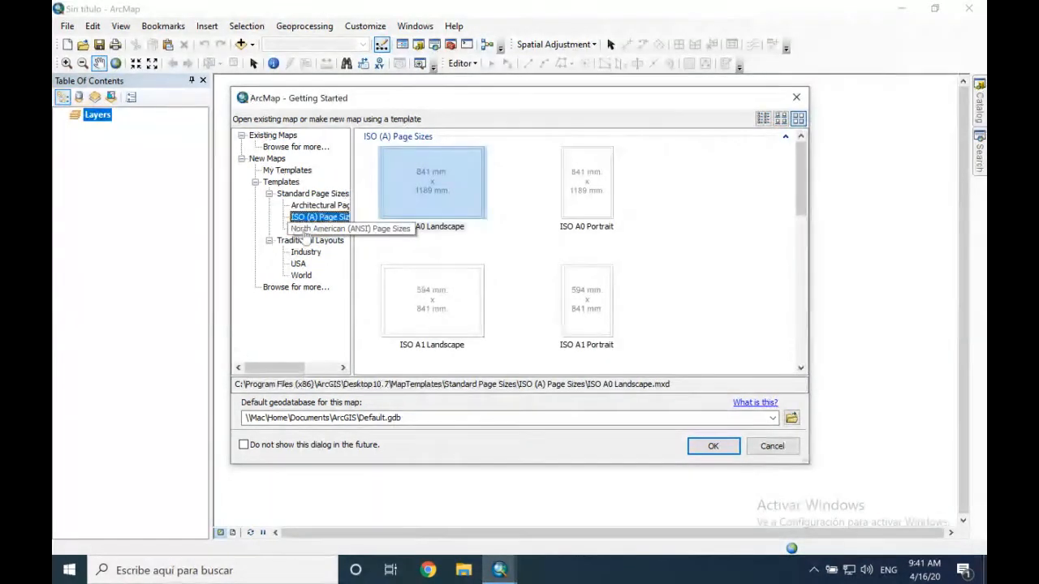
left_click(310, 228)
left_click(317, 217)
left_click_drag(797, 198, 783, 345)
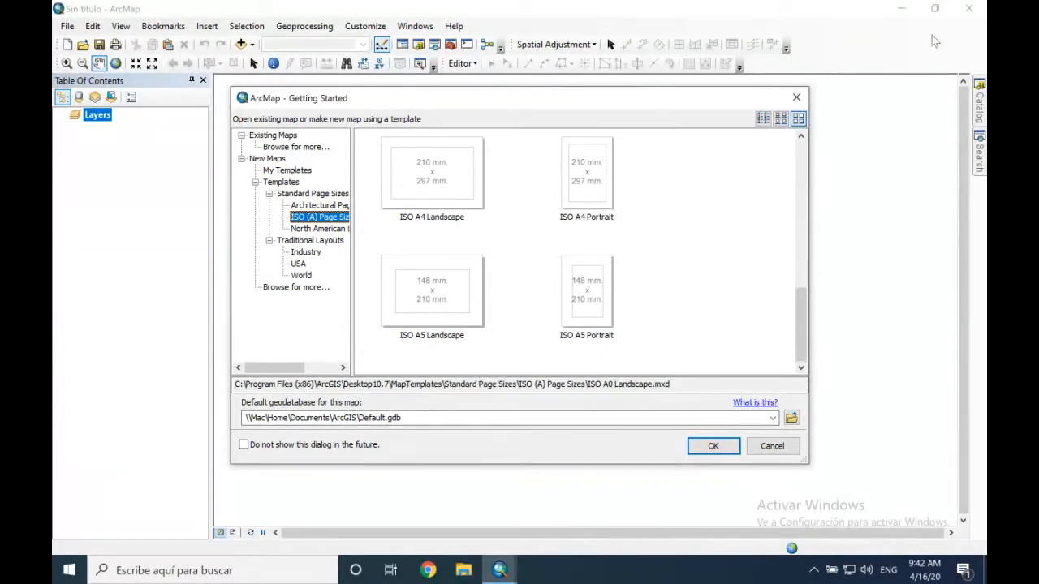
left_click(798, 98)
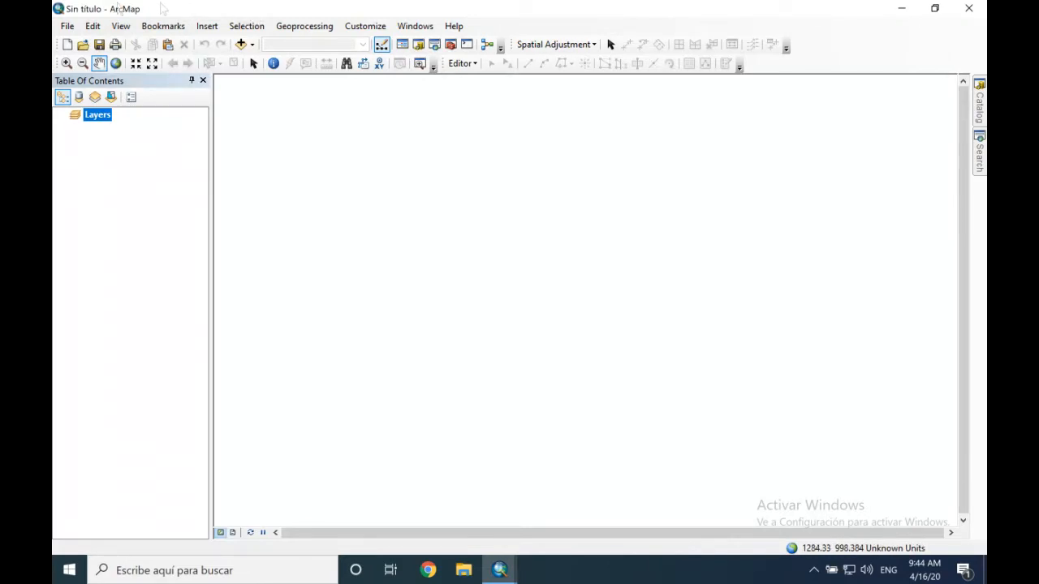
Examine the available file, sharing, export, editing, view, bookmark, insertion and selection commands
left_click(68, 26)
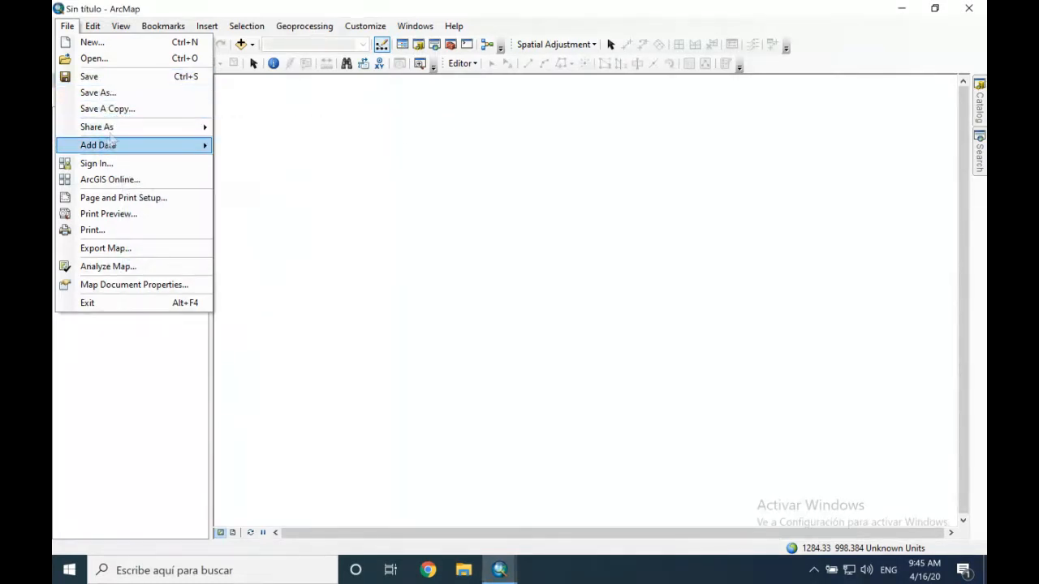
mouse_move(113, 134)
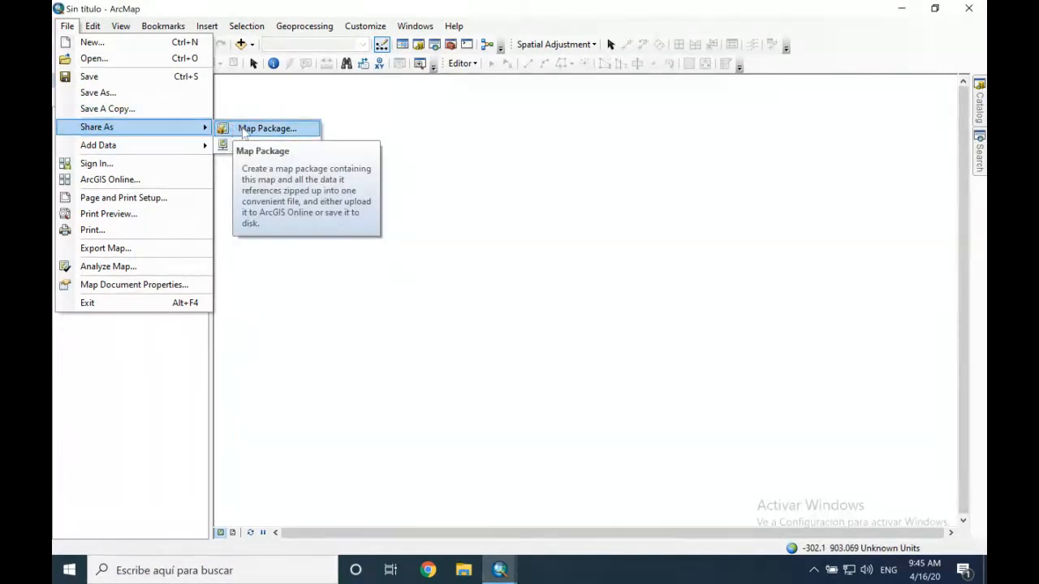
mouse_move(168, 149)
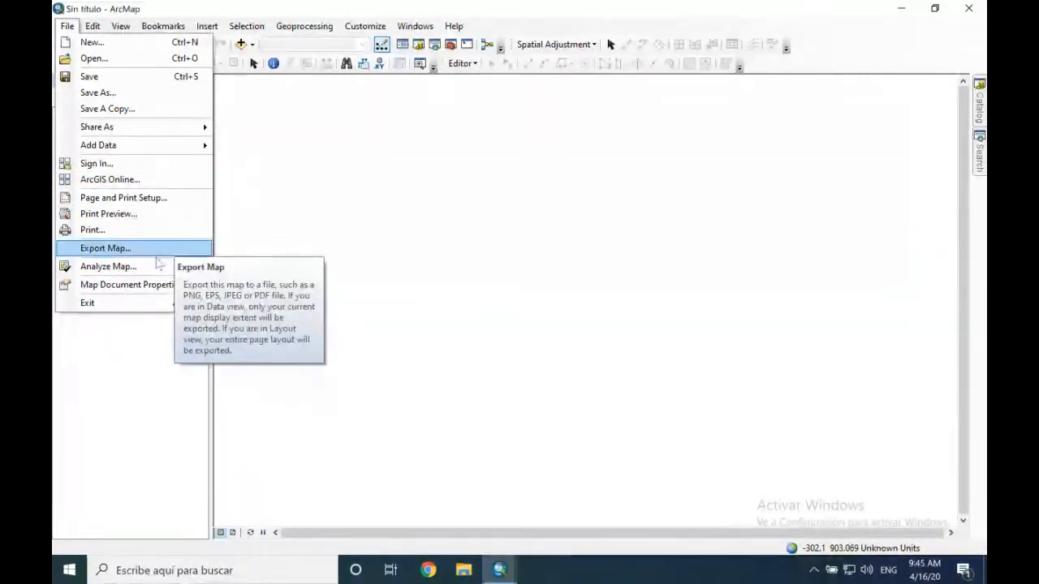
left_click(120, 26)
left_click(94, 27)
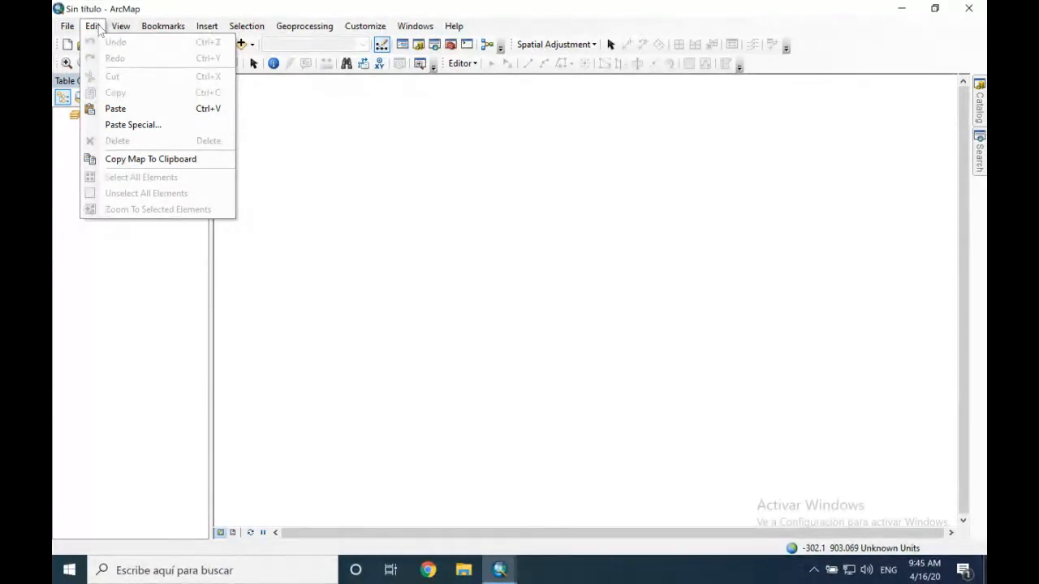
mouse_move(114, 27)
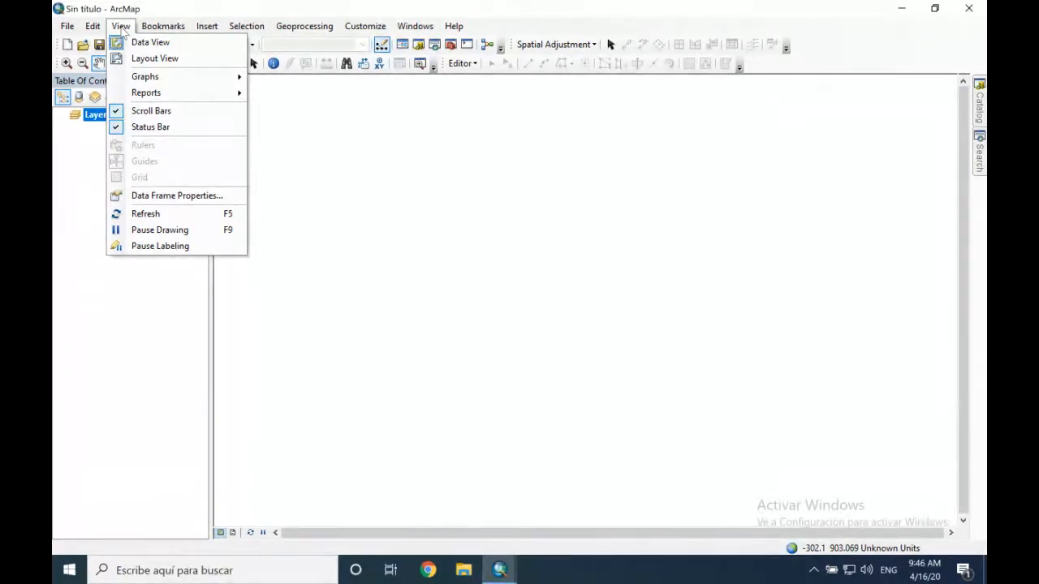
mouse_move(160, 27)
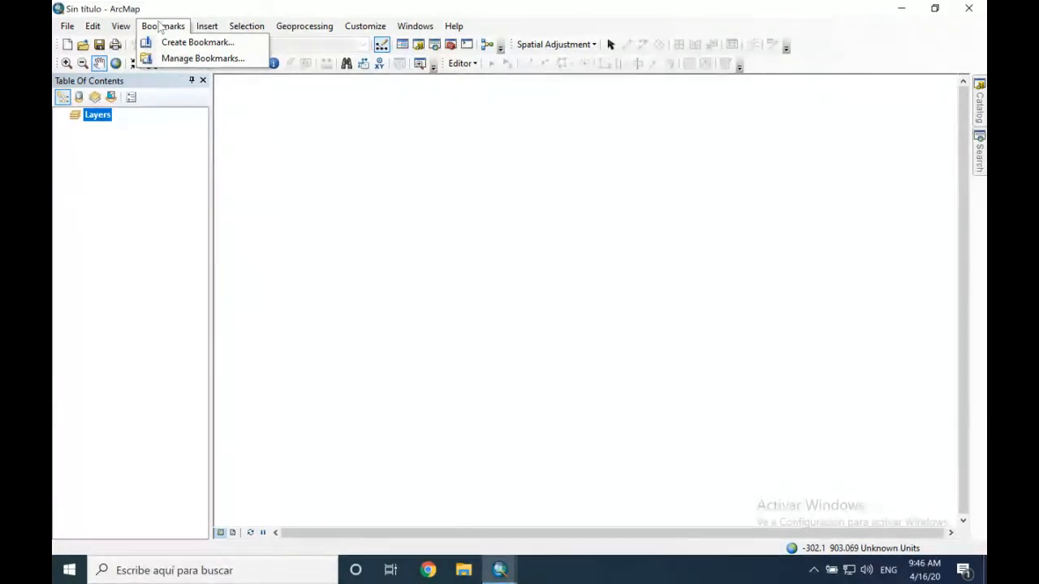
mouse_move(209, 30)
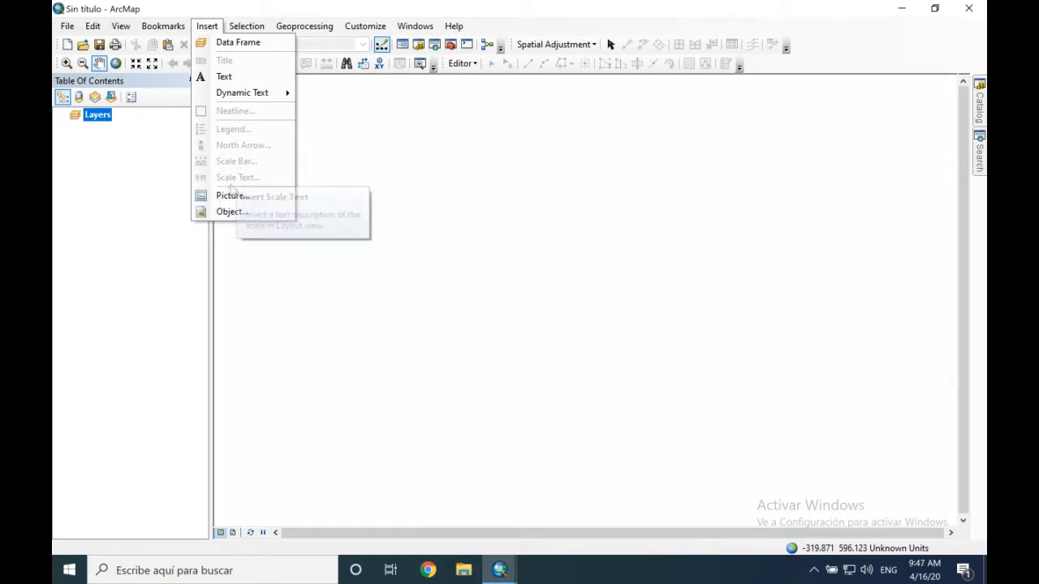
mouse_move(254, 24)
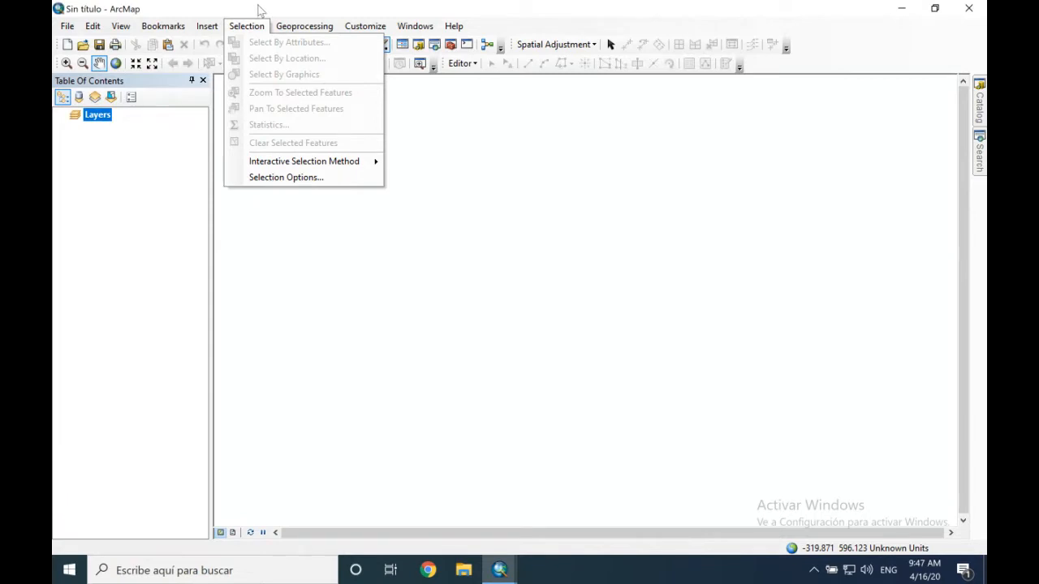
Examine the geoprocessing commands, the customization options and the list of available toolbars
left_click(282, 27)
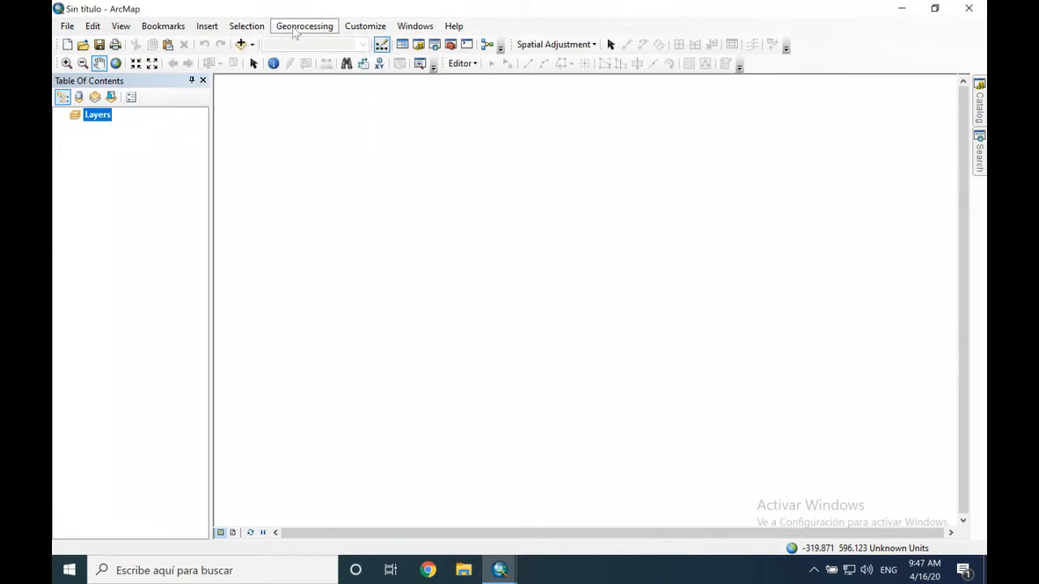
left_click(298, 10)
left_click(301, 26)
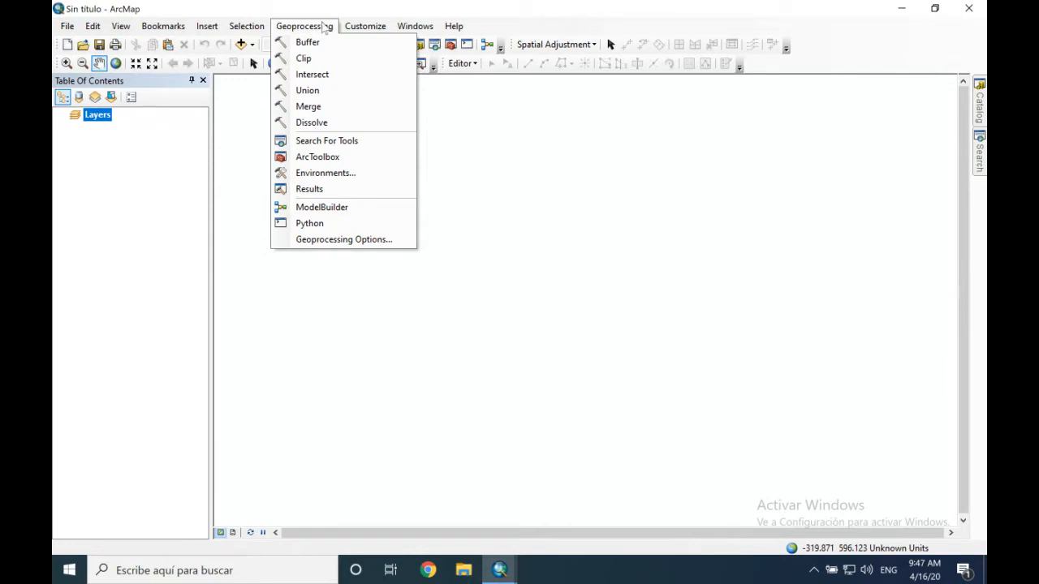
left_click(347, 24)
left_click(352, 28)
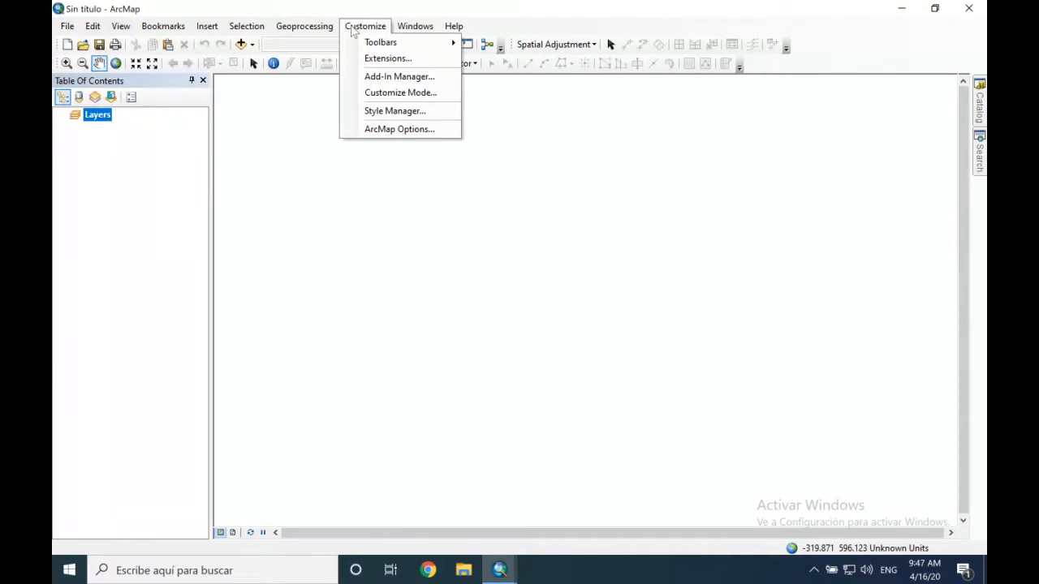
mouse_move(370, 45)
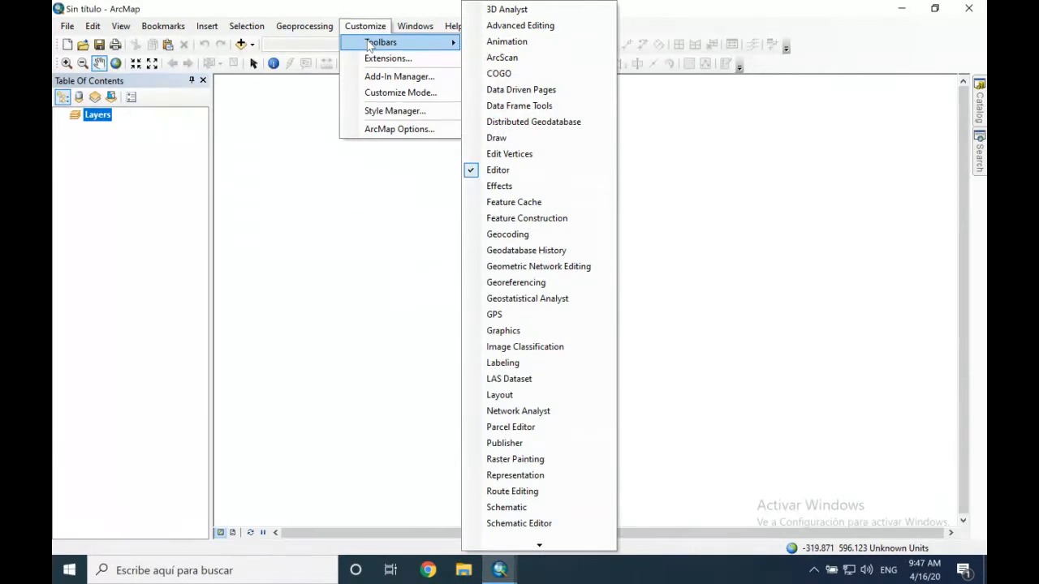
Check which ArcGIS extensions are enabled, leaving the Extensions settings unchanged
left_click(371, 58)
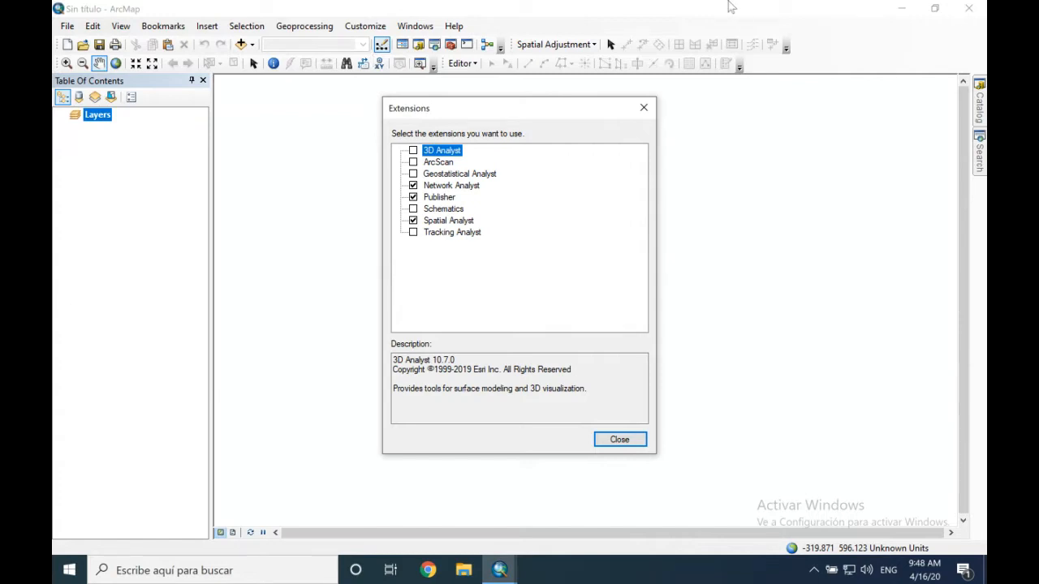
left_click(619, 439)
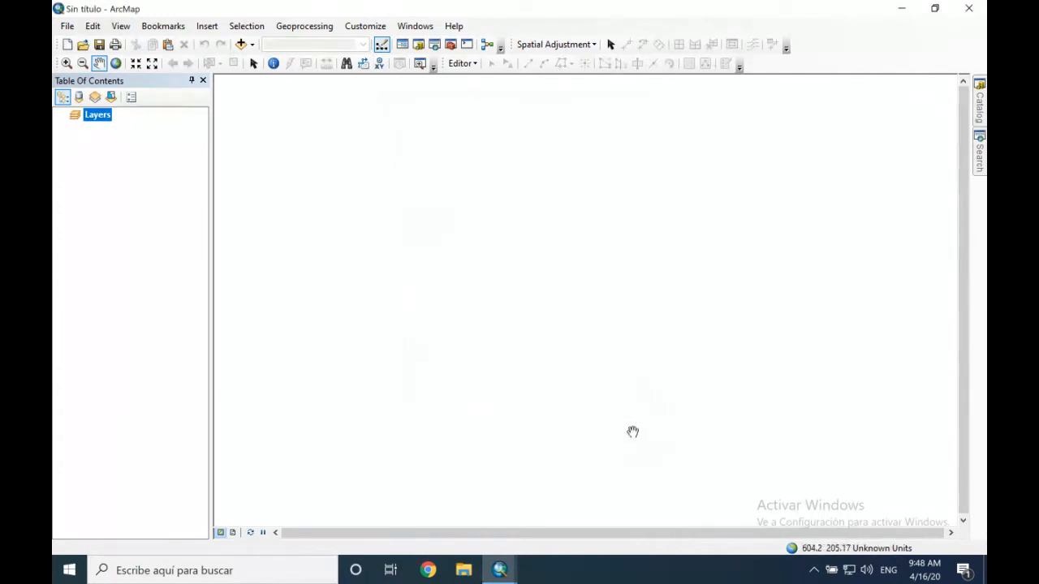
left_click(383, 28)
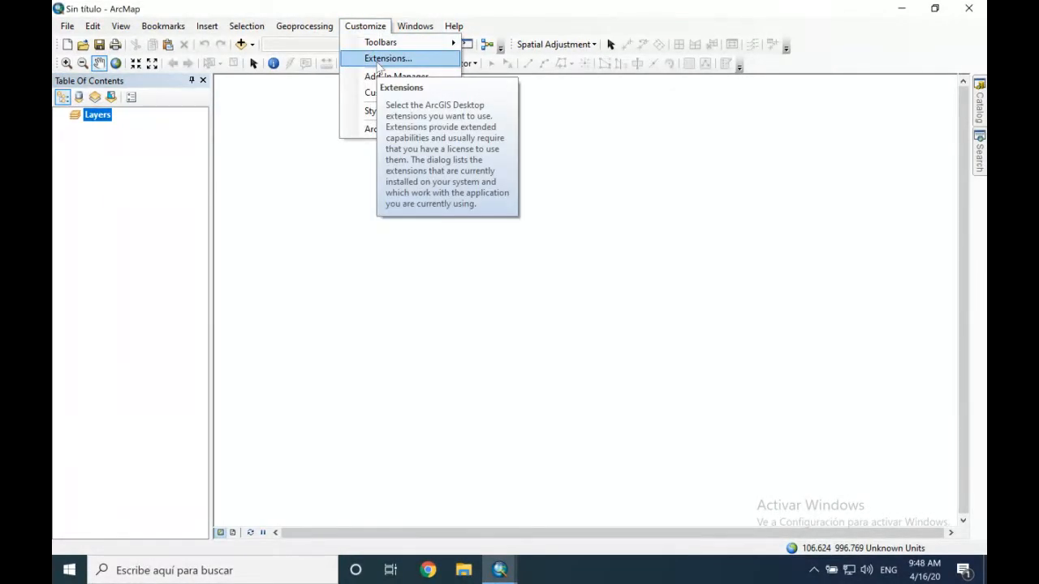
left_click(378, 64)
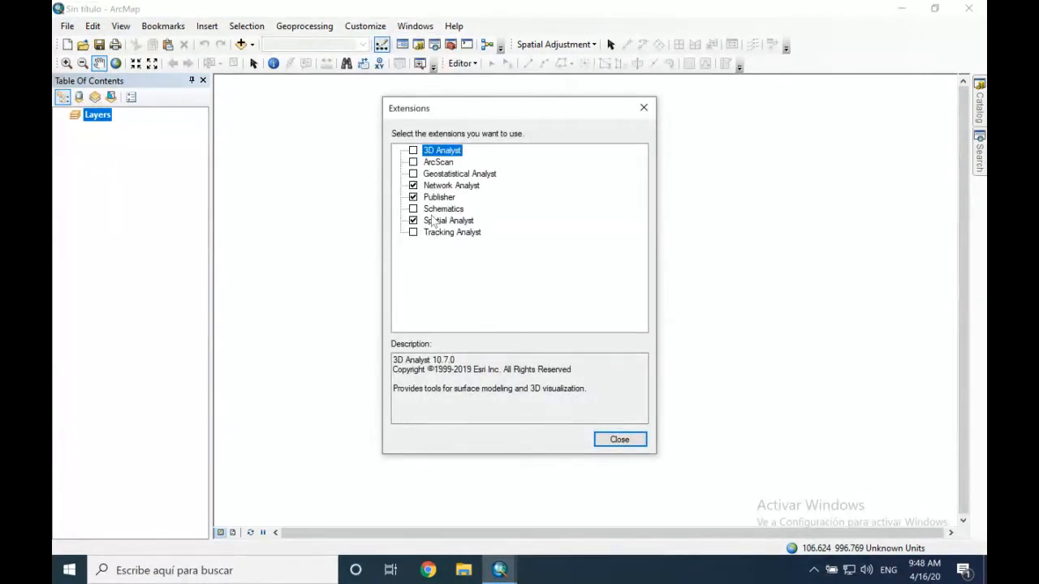
left_click(644, 108)
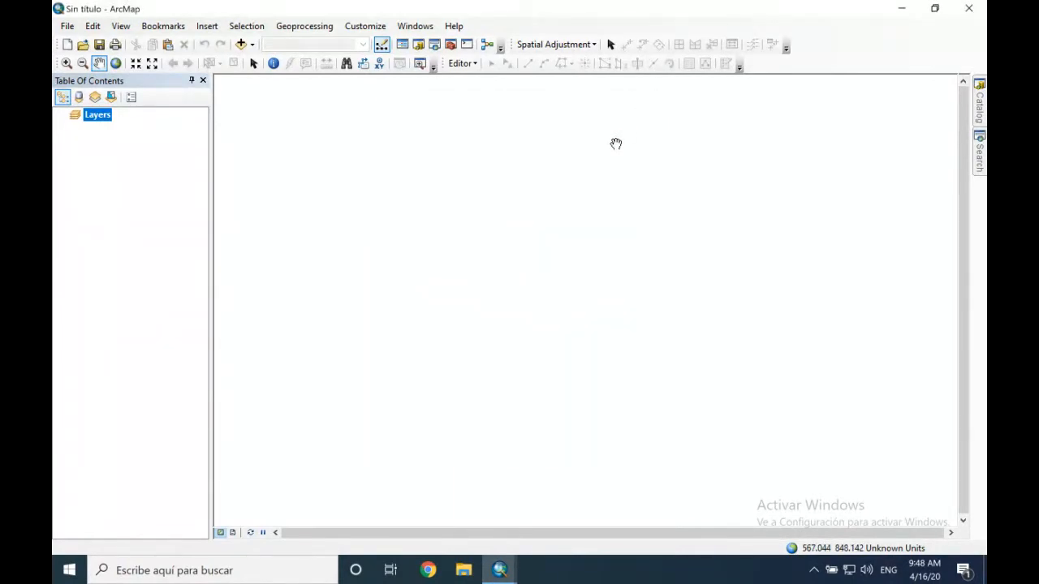
Review the window-management and help commands, and recheck the list of enabled extensions
left_click(416, 28)
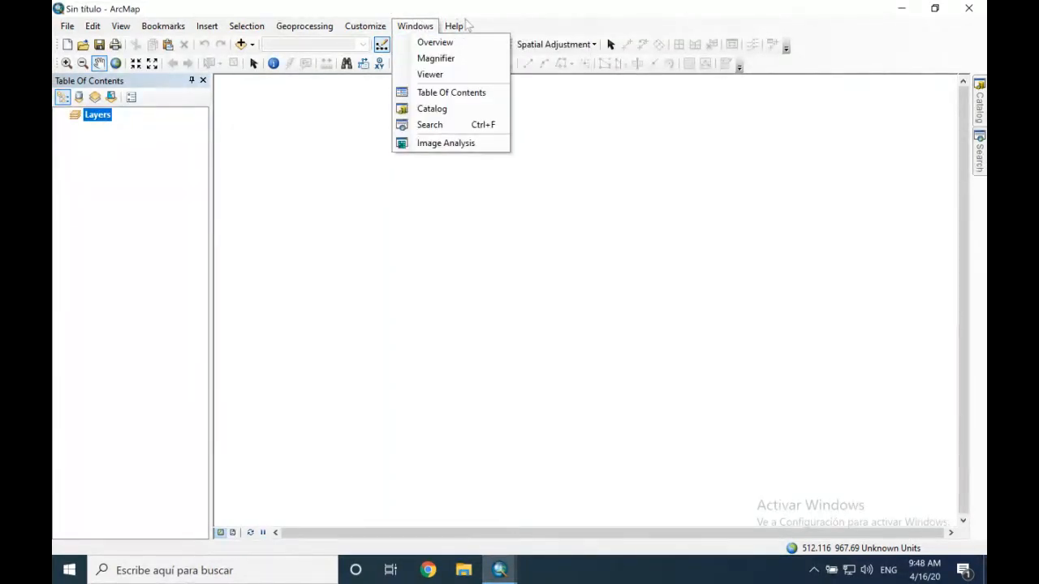
mouse_move(459, 26)
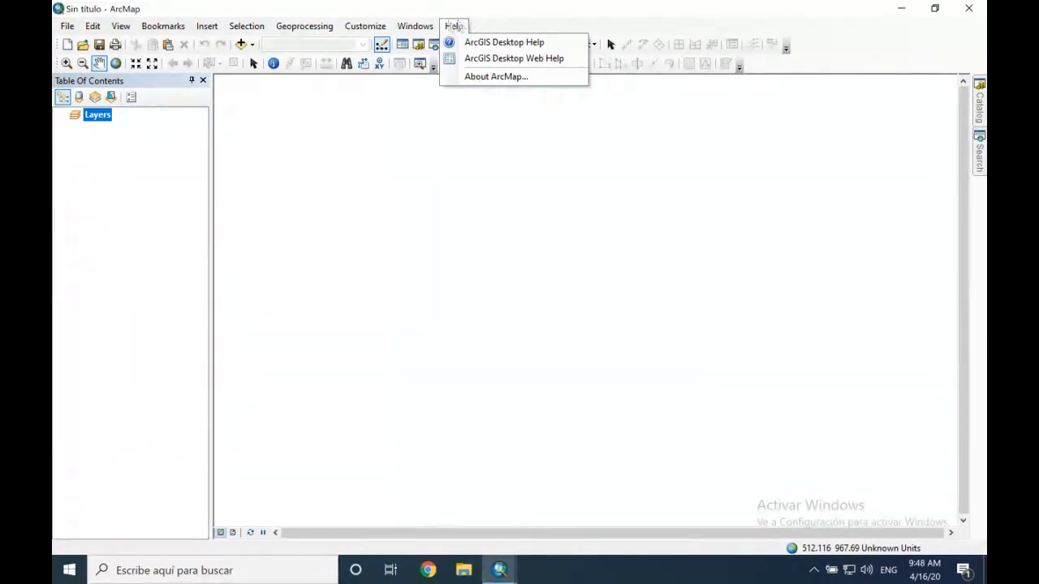
mouse_move(412, 31)
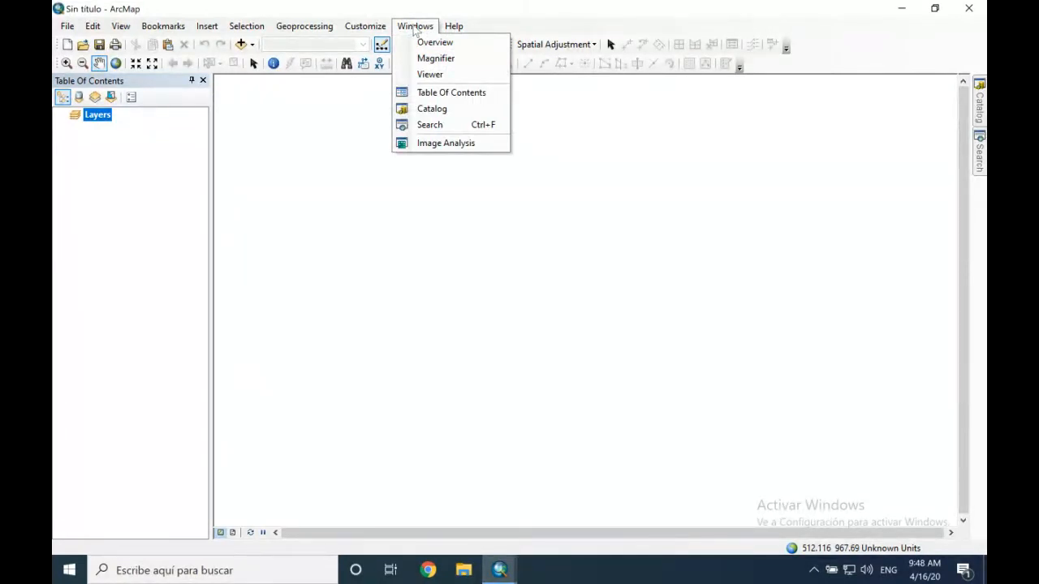
mouse_move(363, 29)
left_click(380, 62)
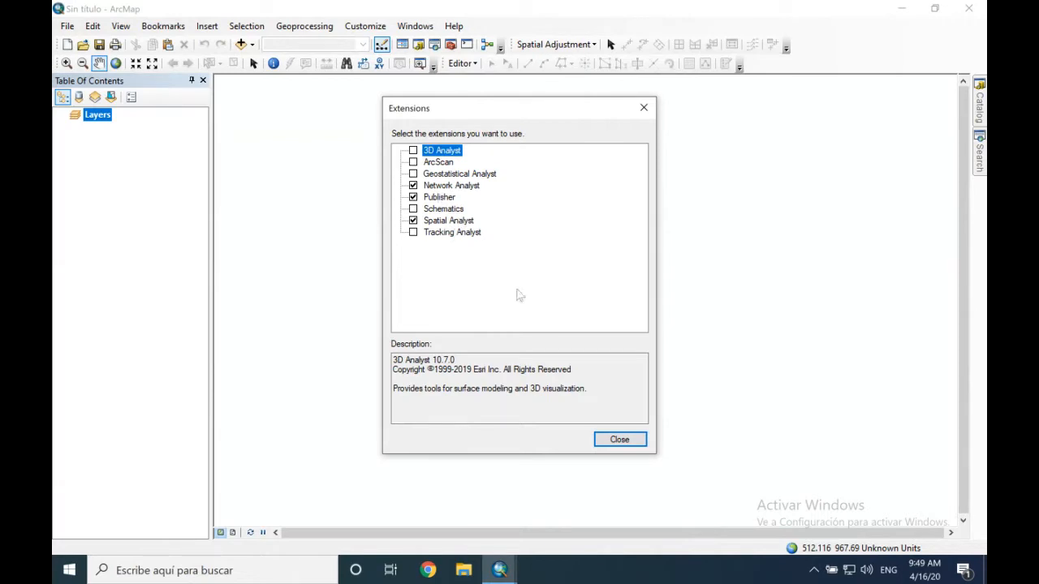
left_click(619, 439)
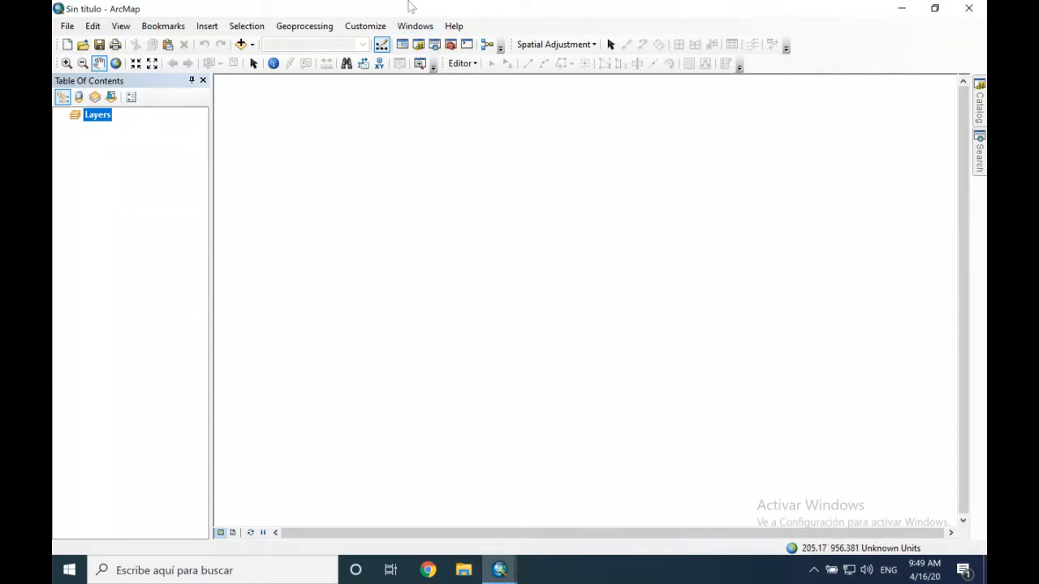
left_click(452, 26)
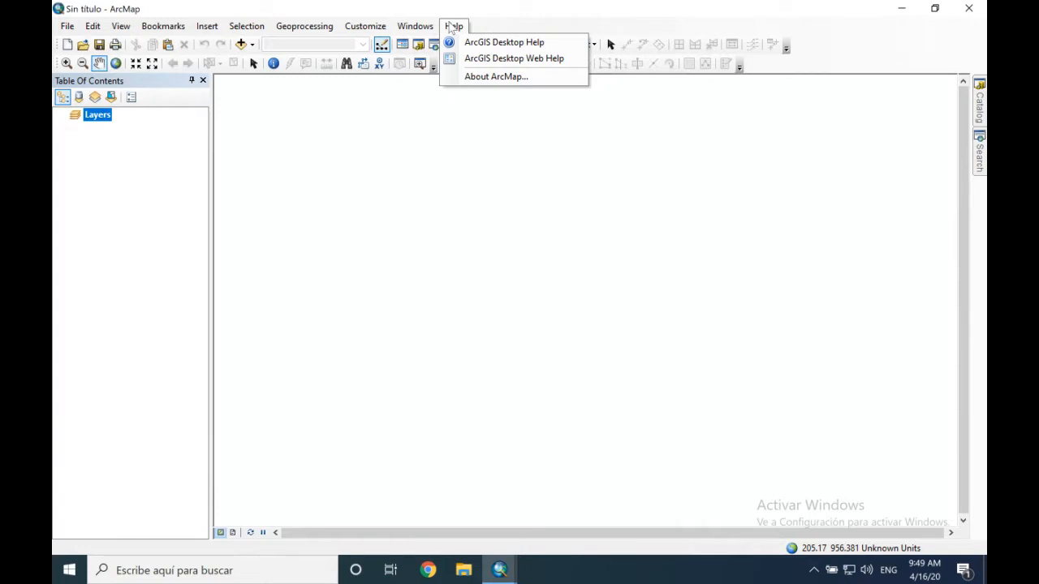
right_click(835, 32)
left_click(793, 35)
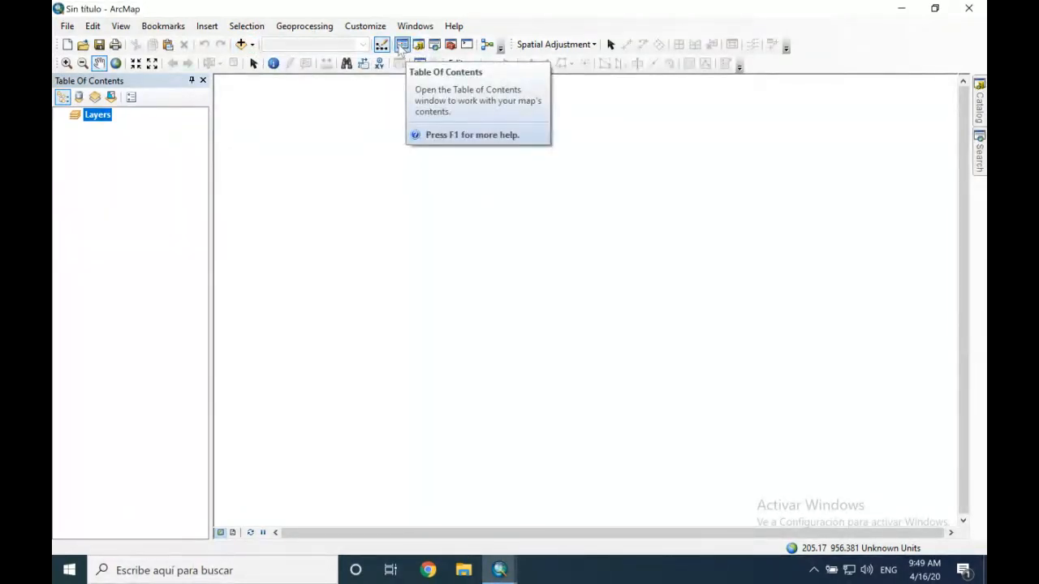
Open ArcToolbox and expand the Analysis Tools toolbox to show its toolsets
left_click(451, 45)
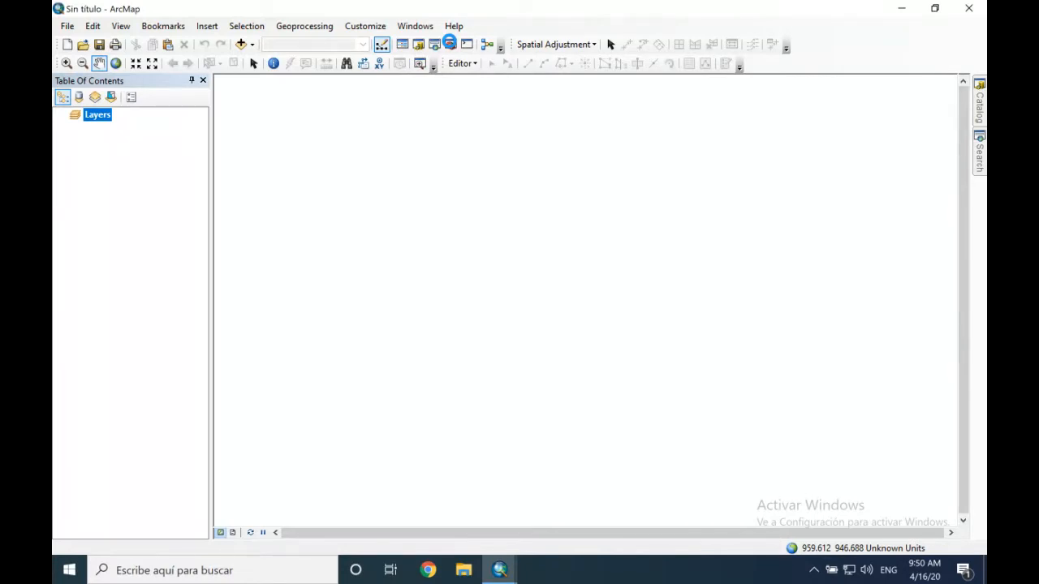
left_click(451, 44)
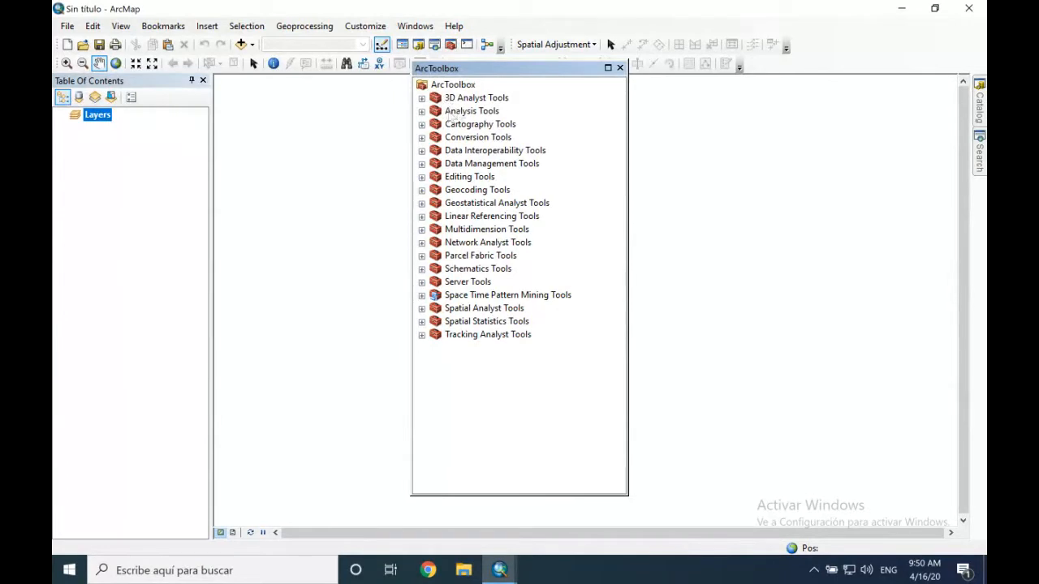
left_click(421, 112)
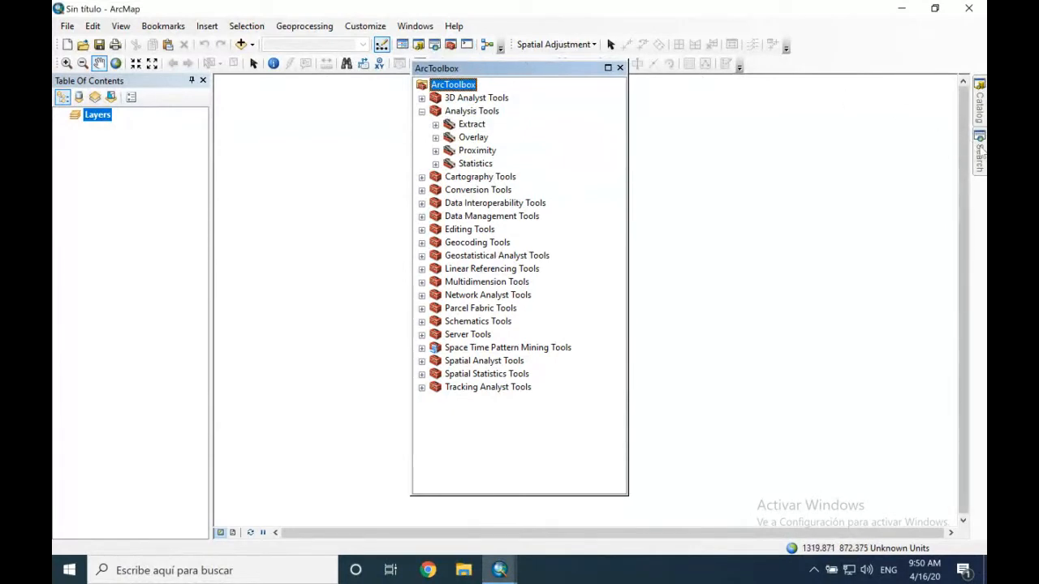
Show the Search window, and expand the Proximity toolset in Analysis Tools to point out the Buffer tool
mouse_move(980, 153)
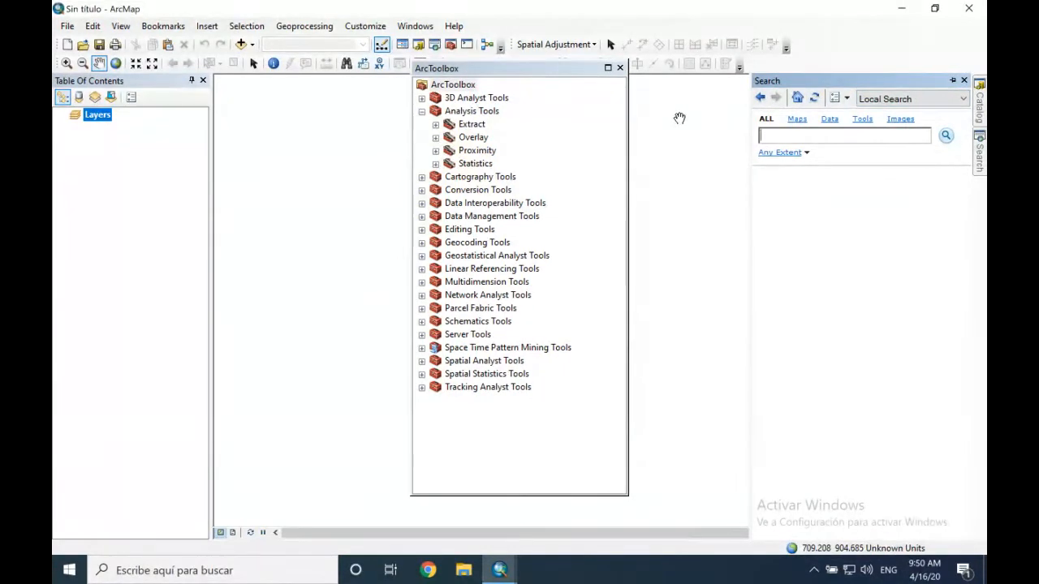
left_click(814, 132)
left_click(436, 150)
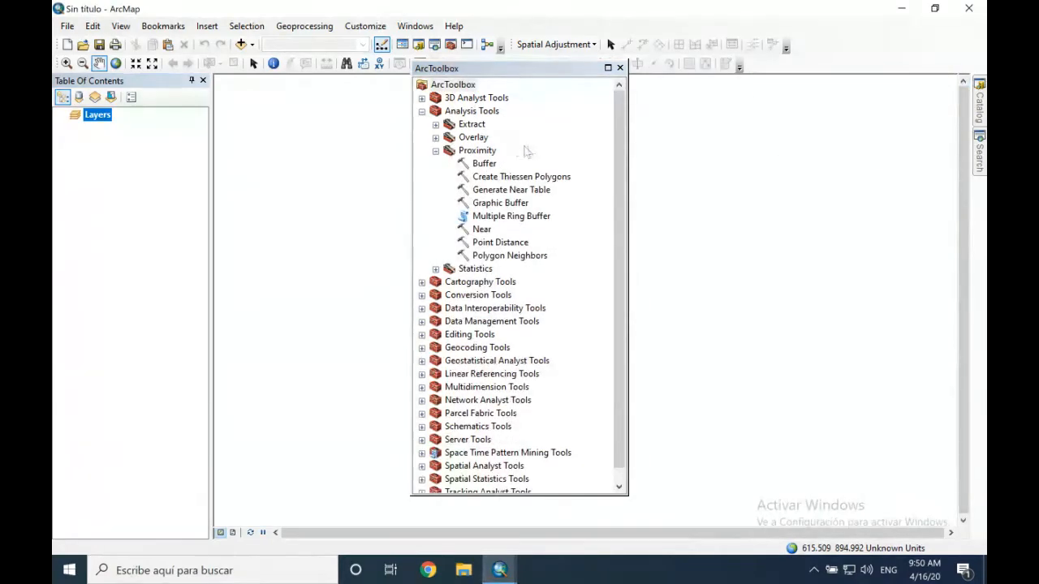
left_click(482, 166)
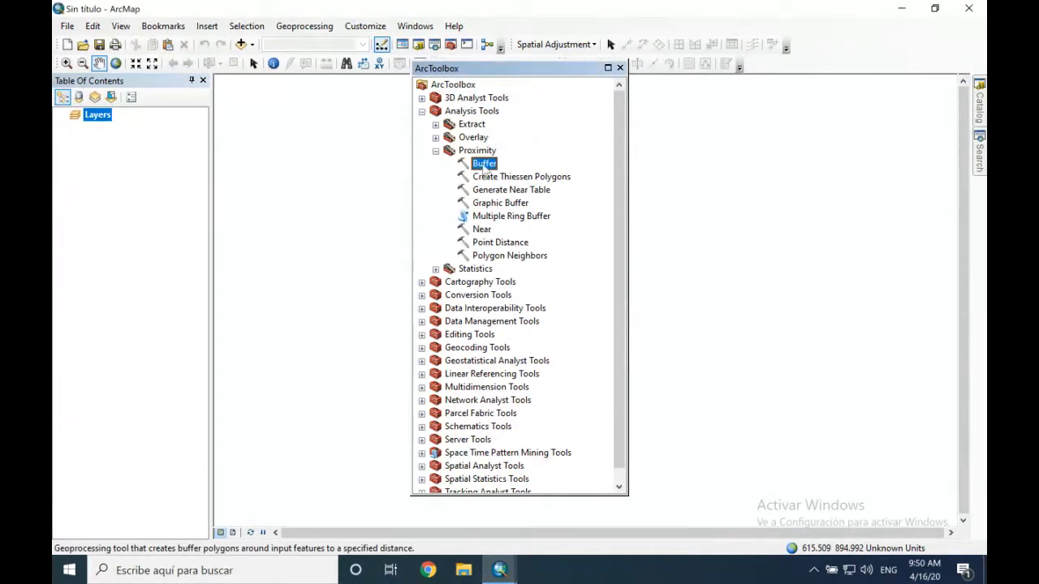
Show the geoprocessing command for finding tools in the Search window, and close ArcToolbox
left_click(315, 25)
left_click(327, 141)
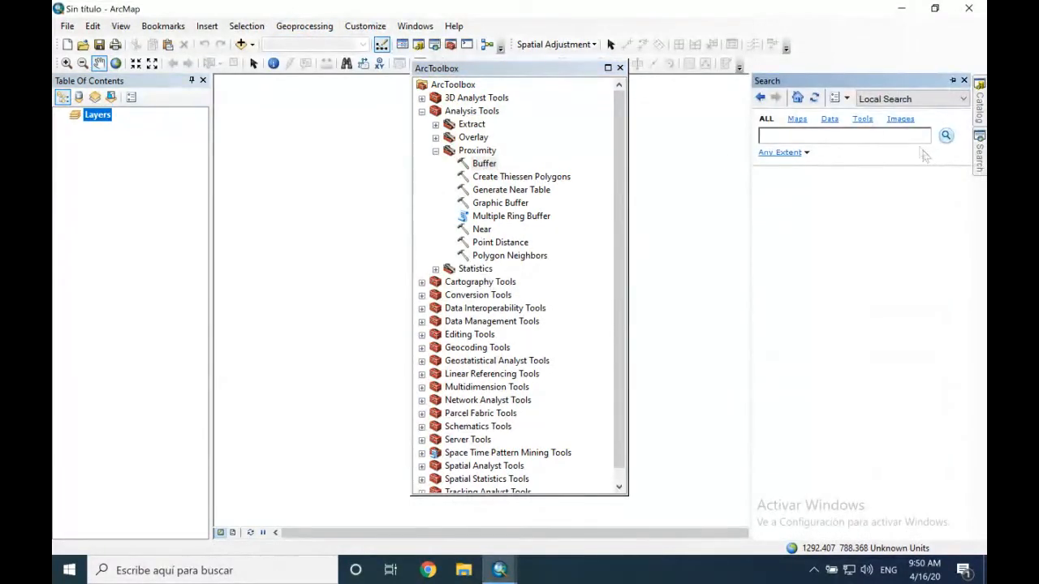
left_click(688, 193)
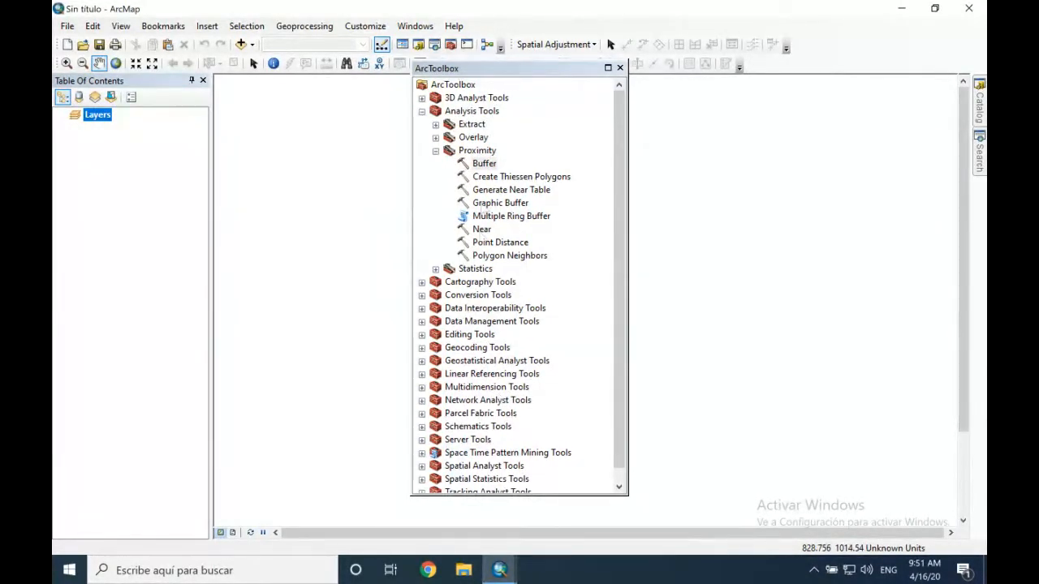
left_click(620, 68)
left_click(980, 154)
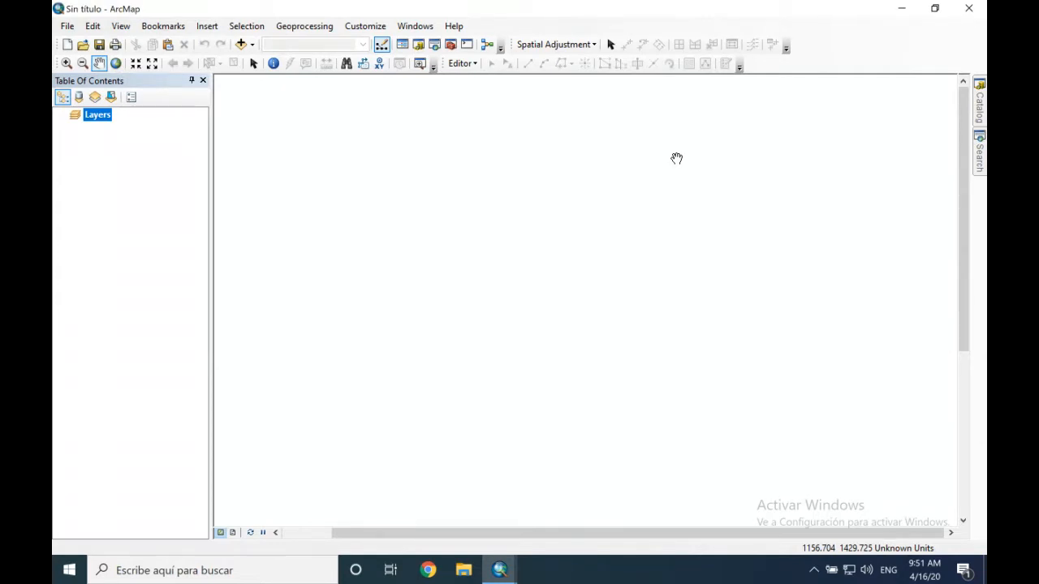
View the coordinate system settings in the Layers data frame's properties, and close them without changes
left_click(98, 124)
left_click(97, 118)
right_click(97, 118)
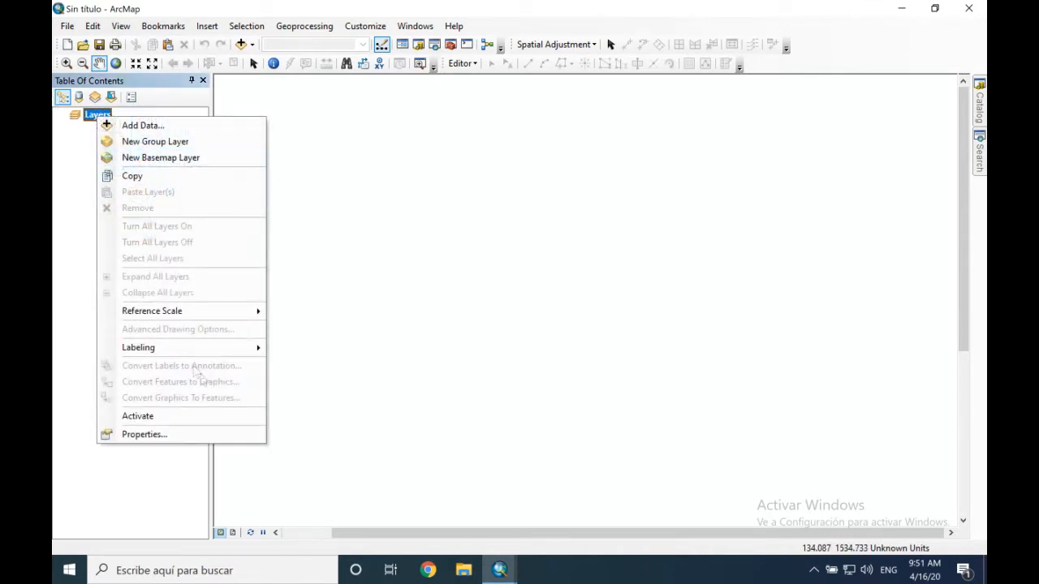
left_click(208, 436)
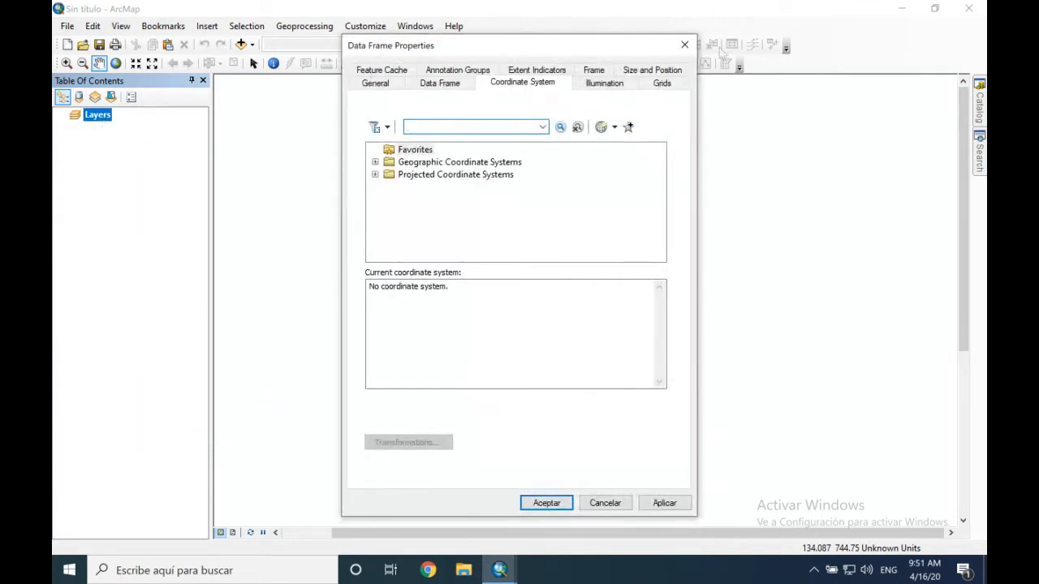
left_click(683, 47)
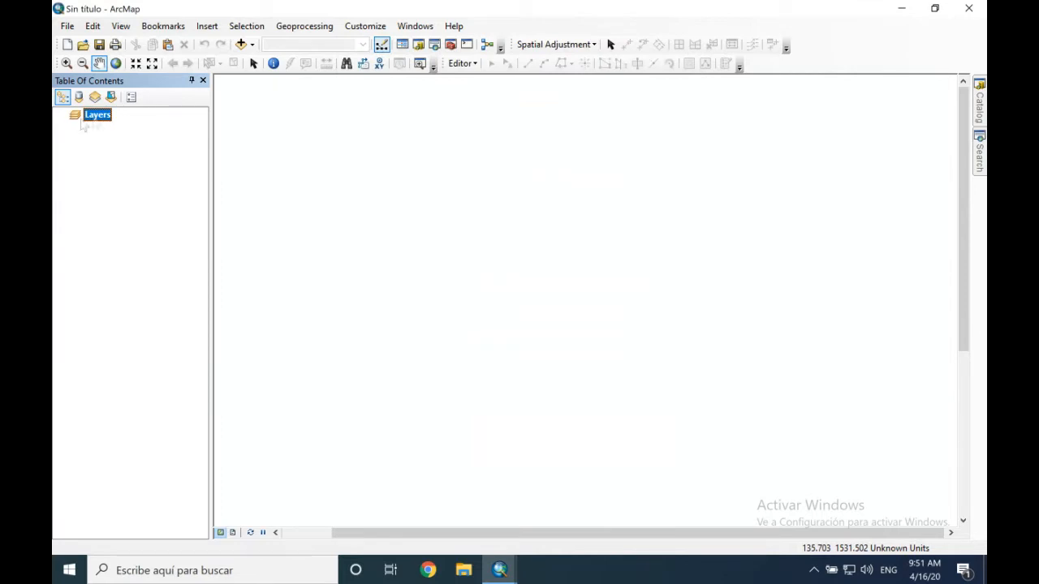
Search the Layers data frame's available coordinate systems for "magna" and expand the Projected Coordinate Systems results
right_click(96, 115)
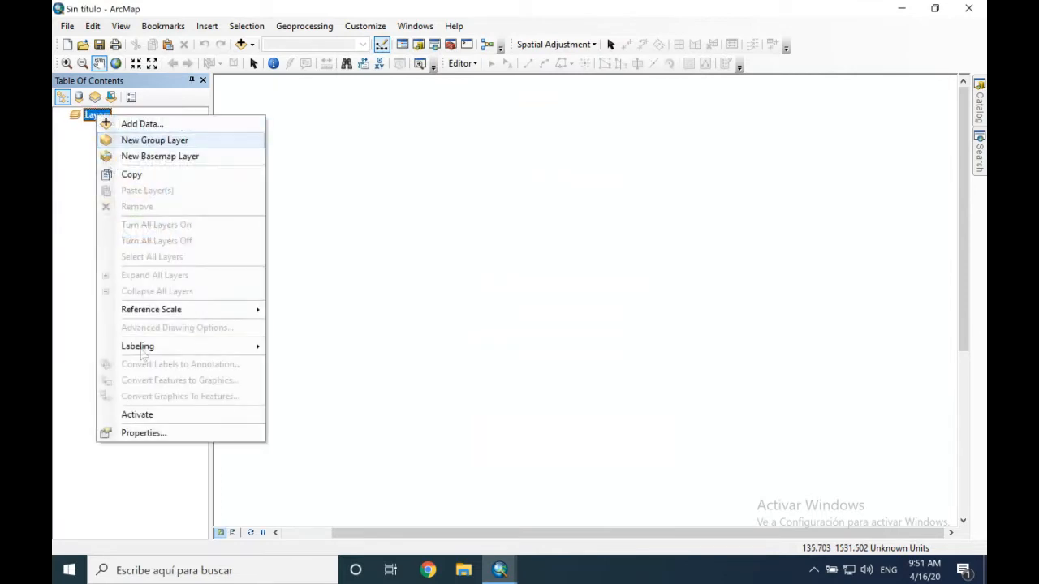
left_click(166, 432)
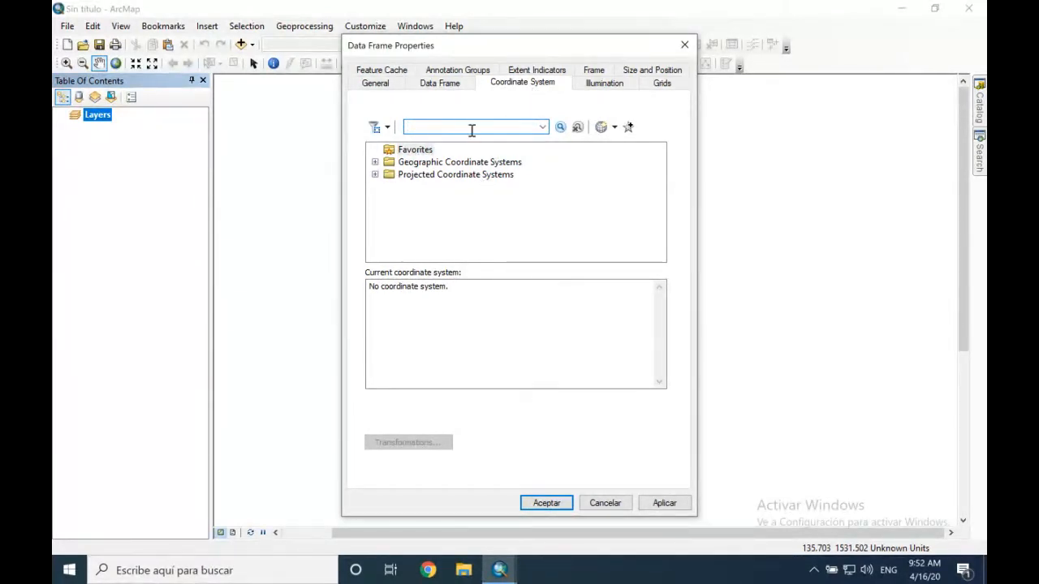
type("magna")
key("Return")
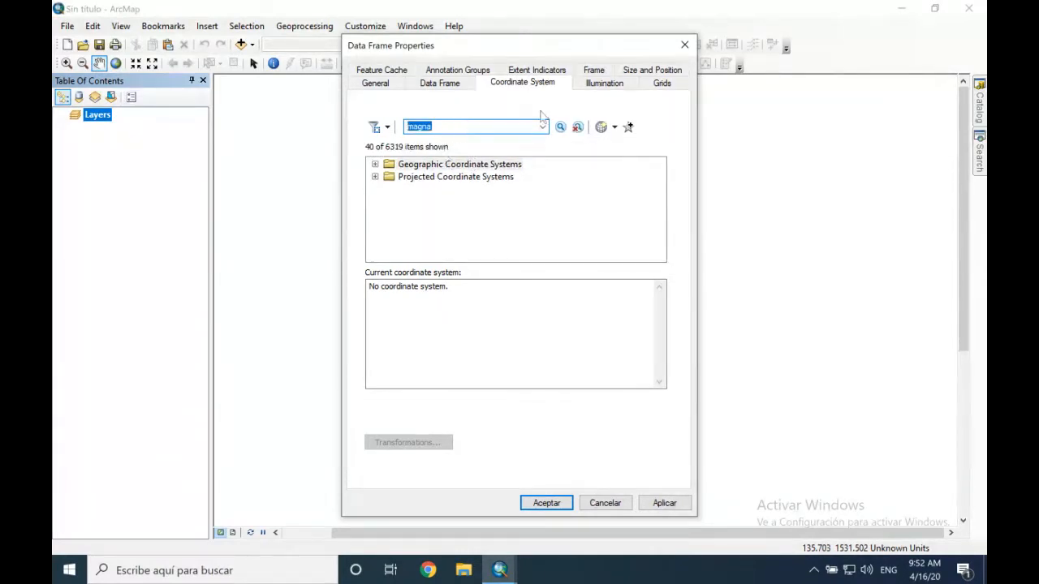
key("BackSpace")
double_click(420, 177)
left_click(432, 189)
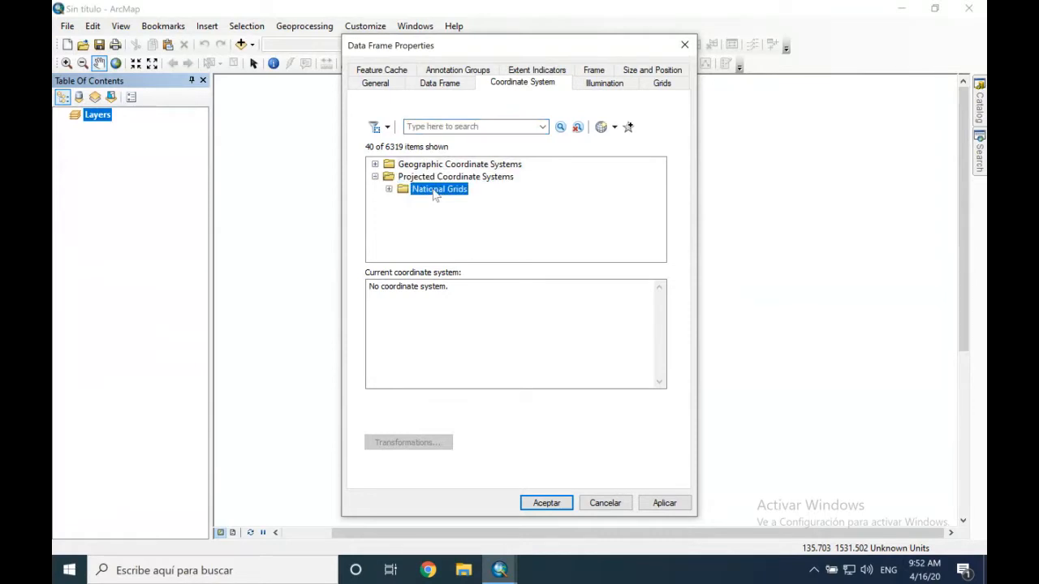
Clear the coordinate system search and expand the full list of Projected Coordinate Systems
left_click(375, 176)
left_click(425, 126)
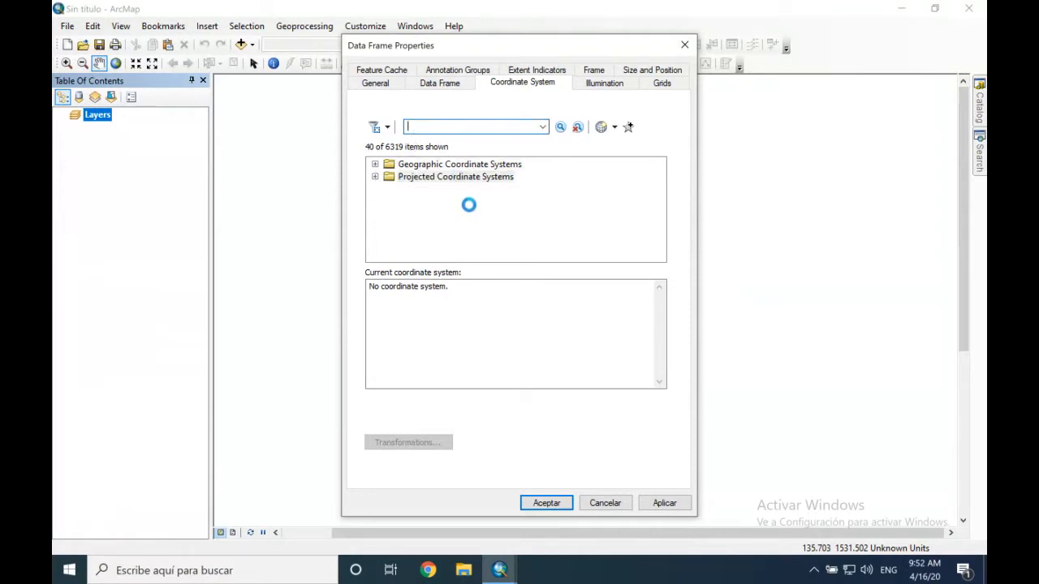
double_click(448, 176)
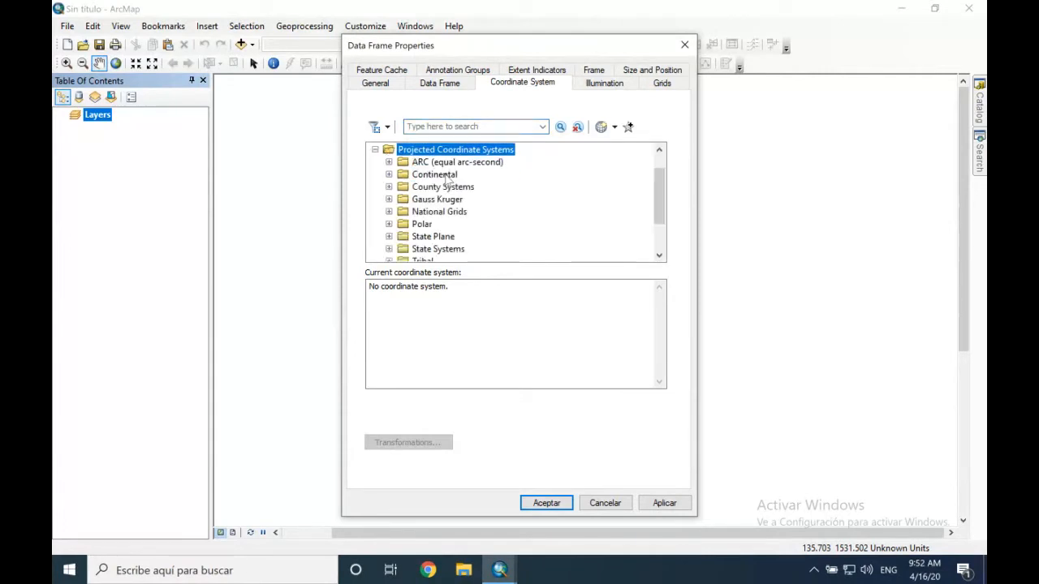
left_click_drag(657, 196, 656, 221)
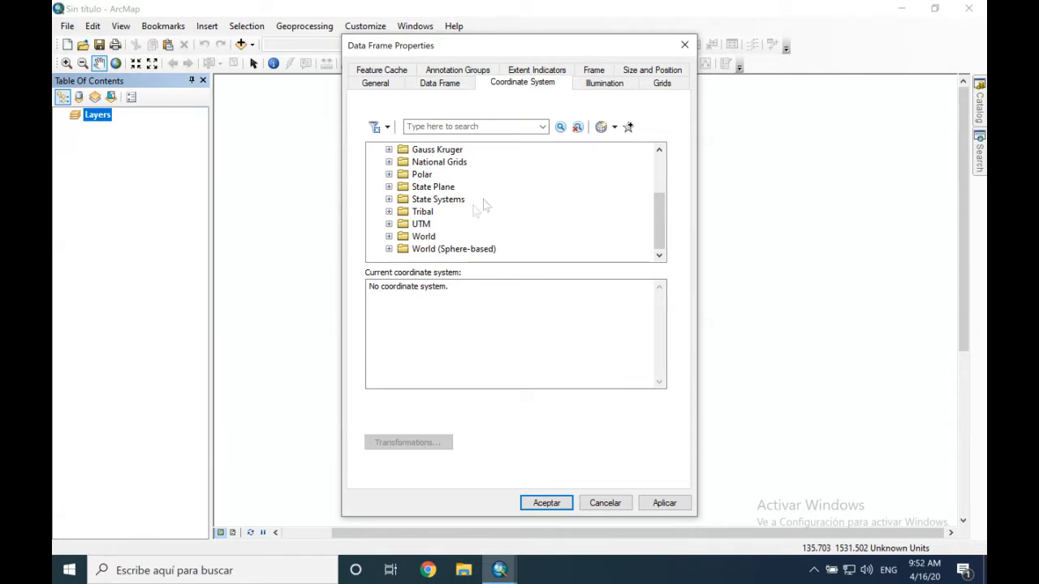
left_click_drag(661, 227, 662, 185)
scroll(666, 215, "down", 1)
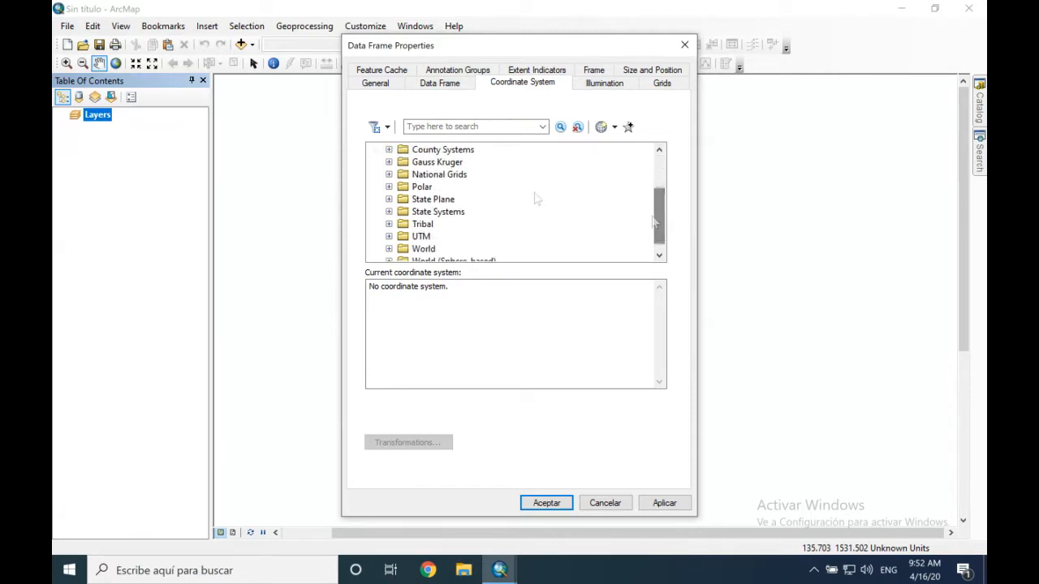
Set the data frame's coordinate system to MAGNA Colombia Bogota, found under National Grids, South America, Colombia
double_click(434, 175)
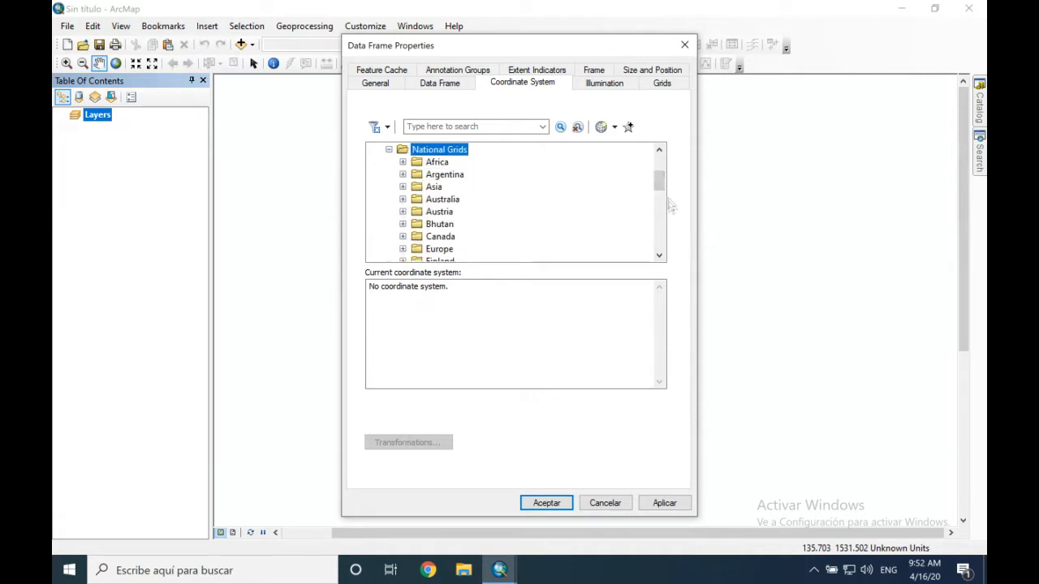
left_click_drag(660, 183, 657, 219)
double_click(454, 225)
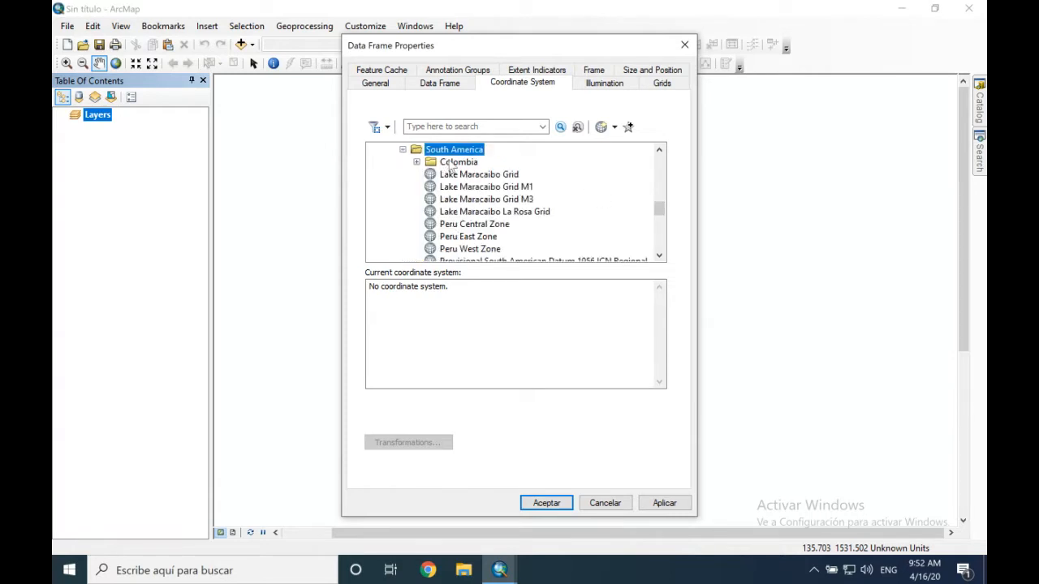
double_click(467, 162)
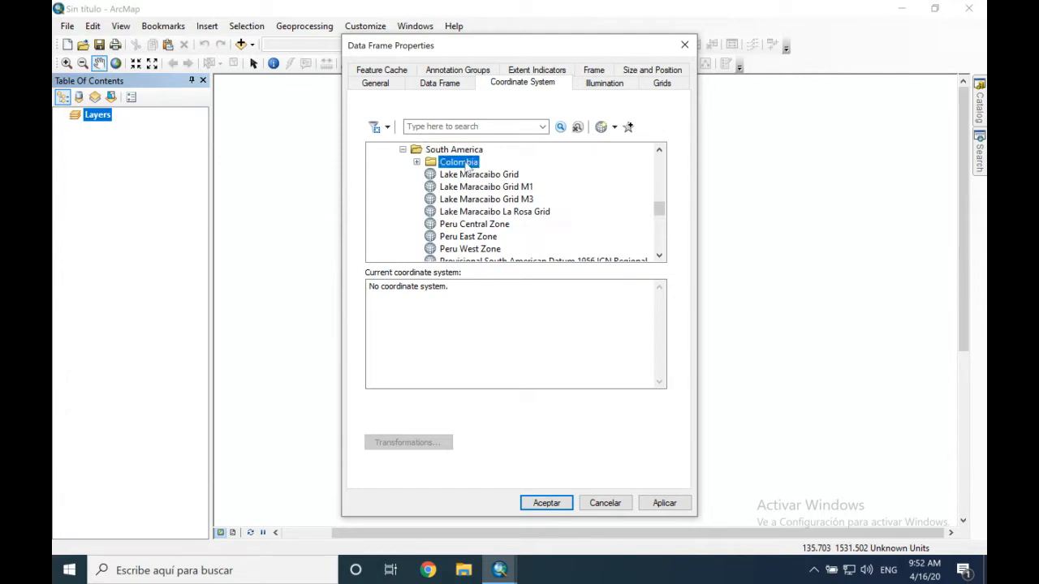
scroll(562, 237, "up", 1)
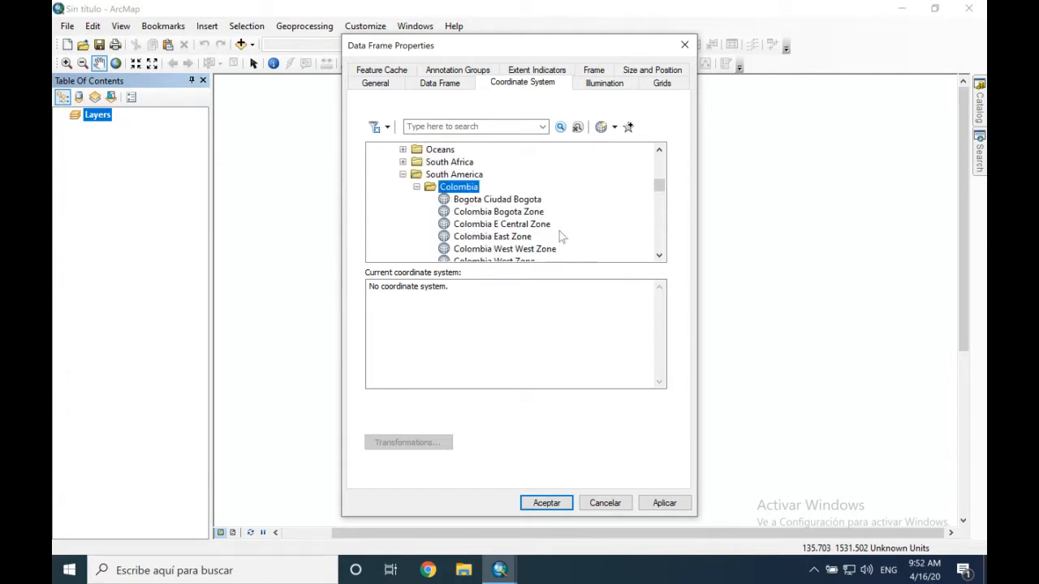
scroll(562, 237, "down", 3)
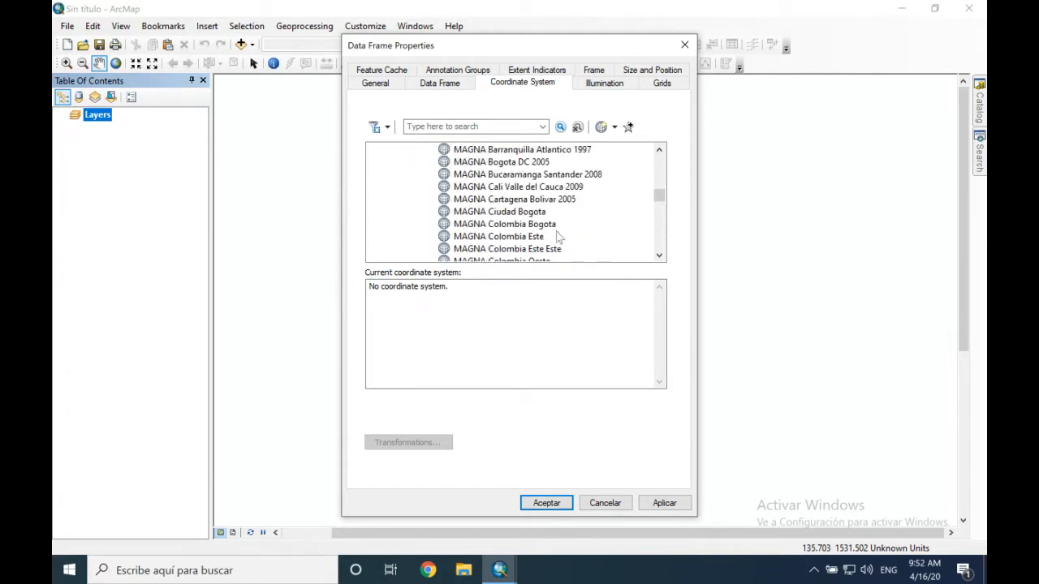
left_click(528, 225)
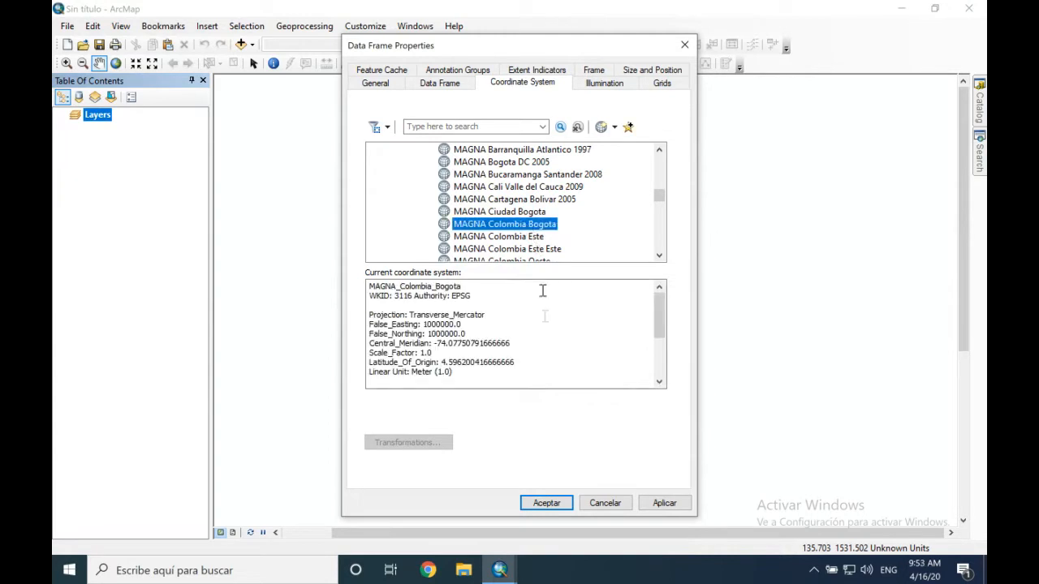
left_click(546, 504)
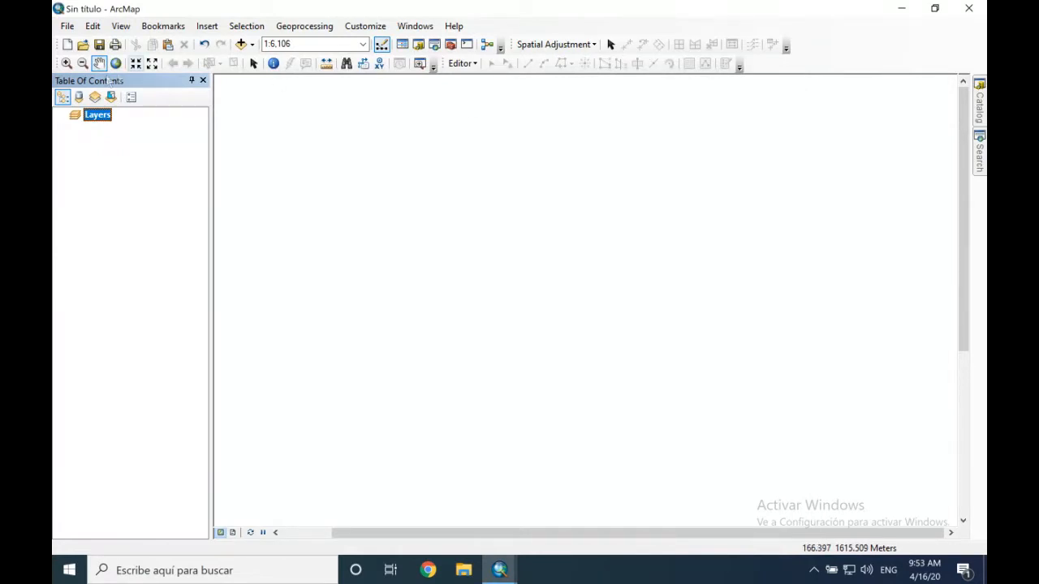
Reopen the Layers data frame's properties and review where MAGNA Colombia Bogota sits in the coordinate system list, keeping that selection
right_click(89, 115)
left_click(199, 431)
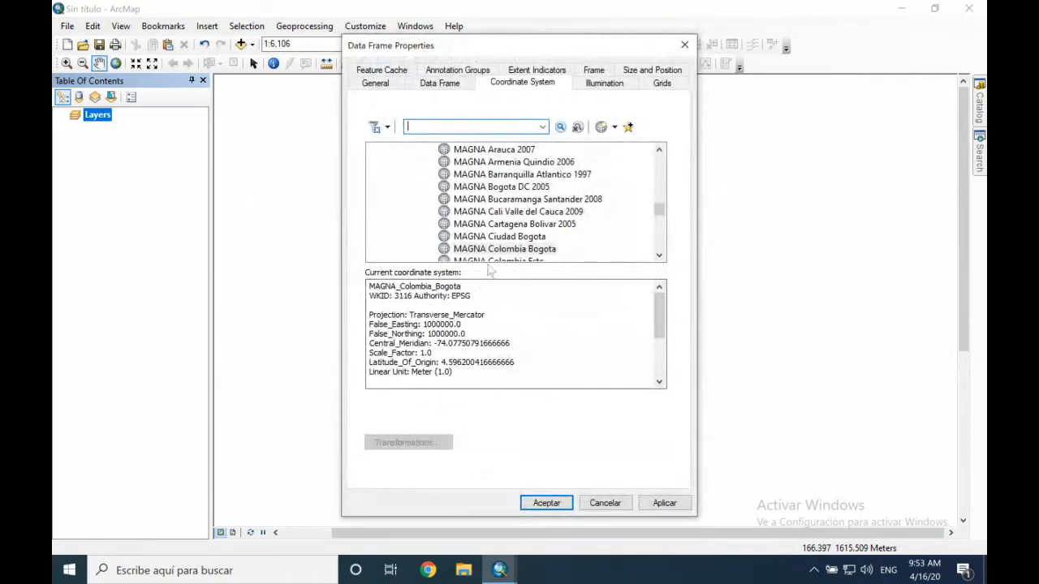
left_click(491, 250)
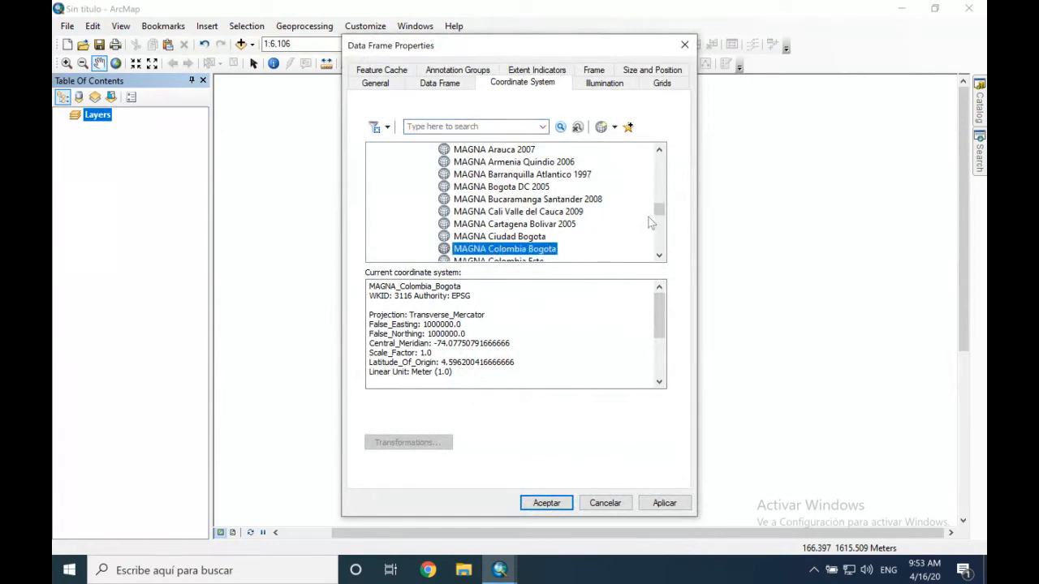
scroll(649, 223, "up", 15)
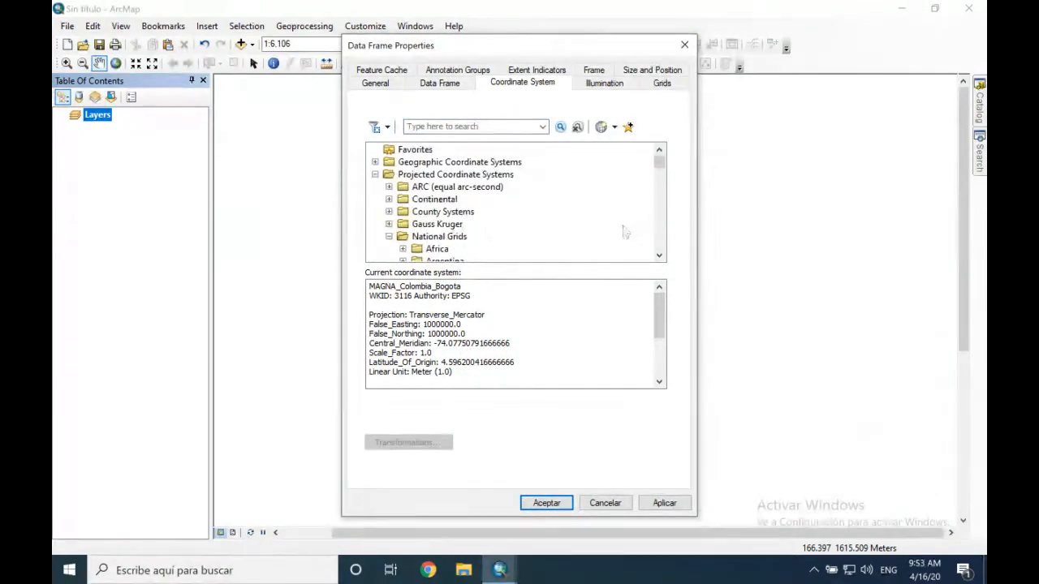
scroll(452, 239, "down", 10)
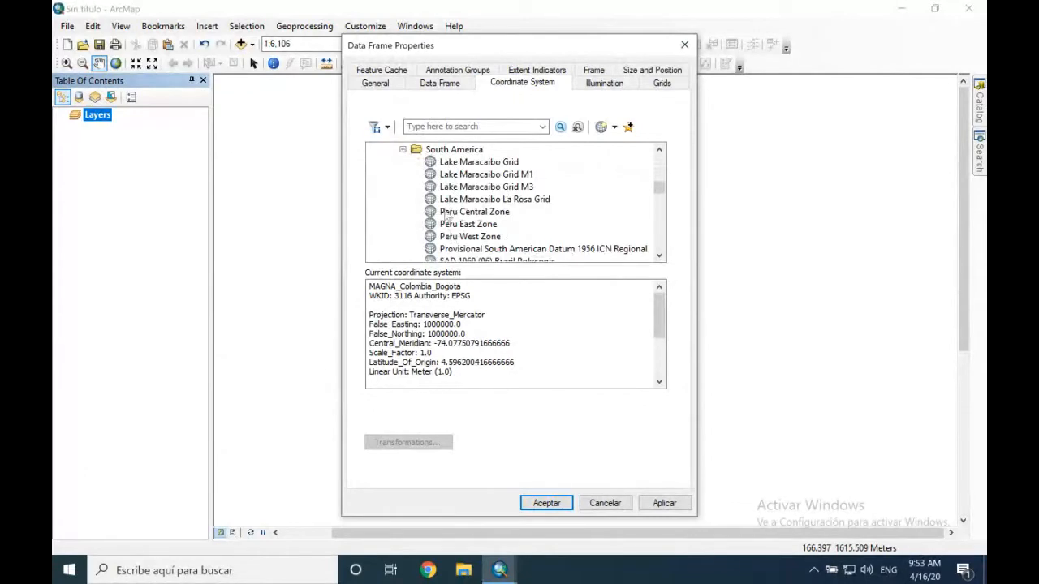
scroll(446, 217, "up", 2)
scroll(451, 216, "down", 1)
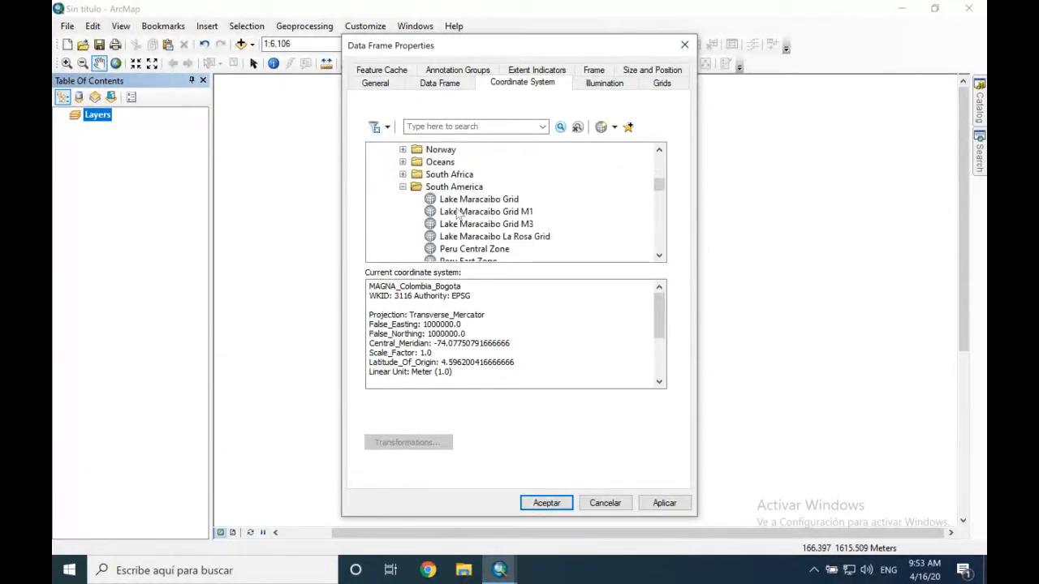
scroll(457, 213, "down", 5)
scroll(458, 208, "up", 2)
scroll(458, 203, "down", 2)
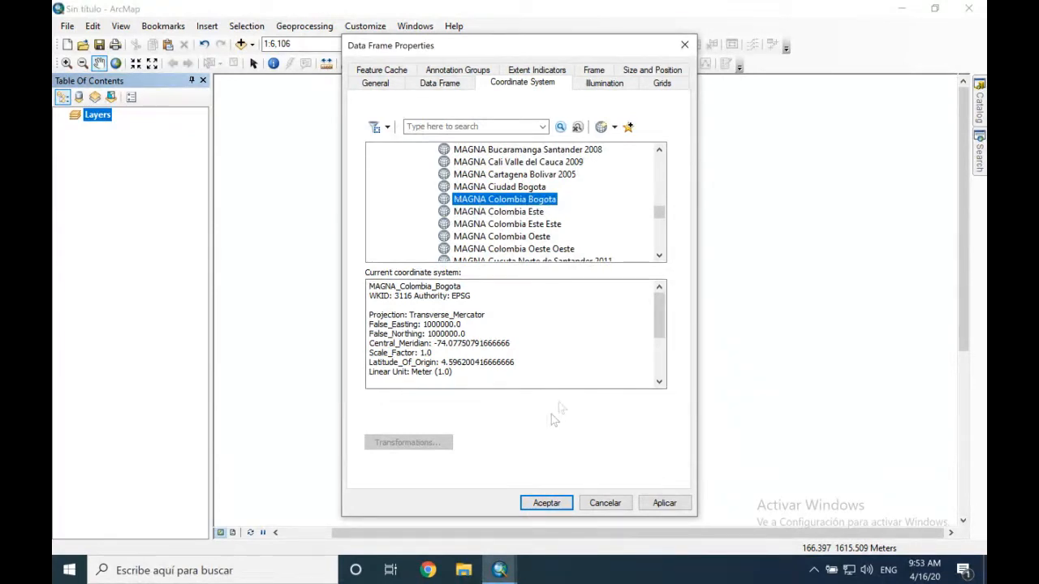
left_click(546, 503)
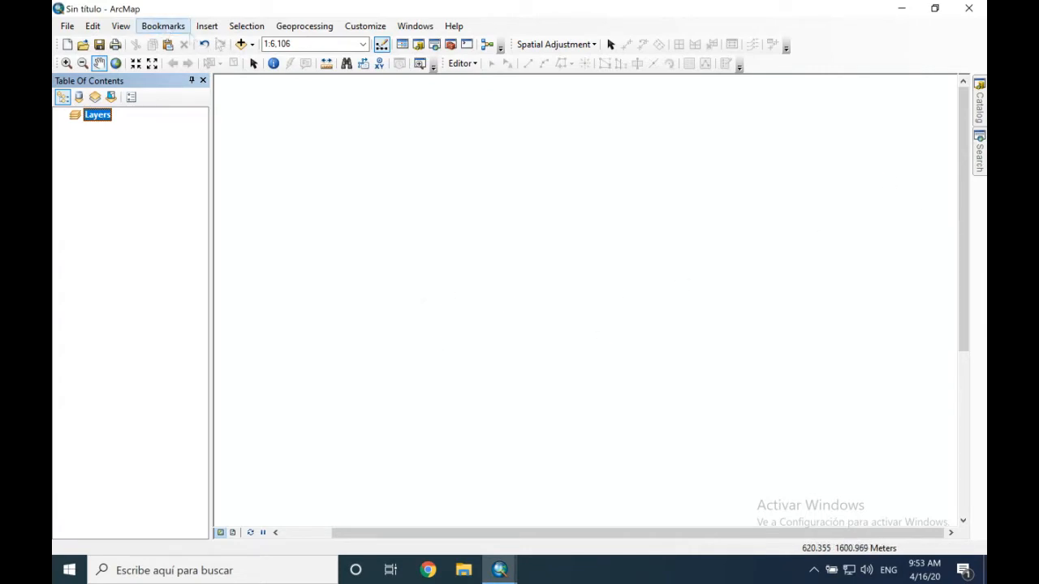
View the Add Data dialog without adding anything, and review the available options for adding data and basemaps
left_click(241, 43)
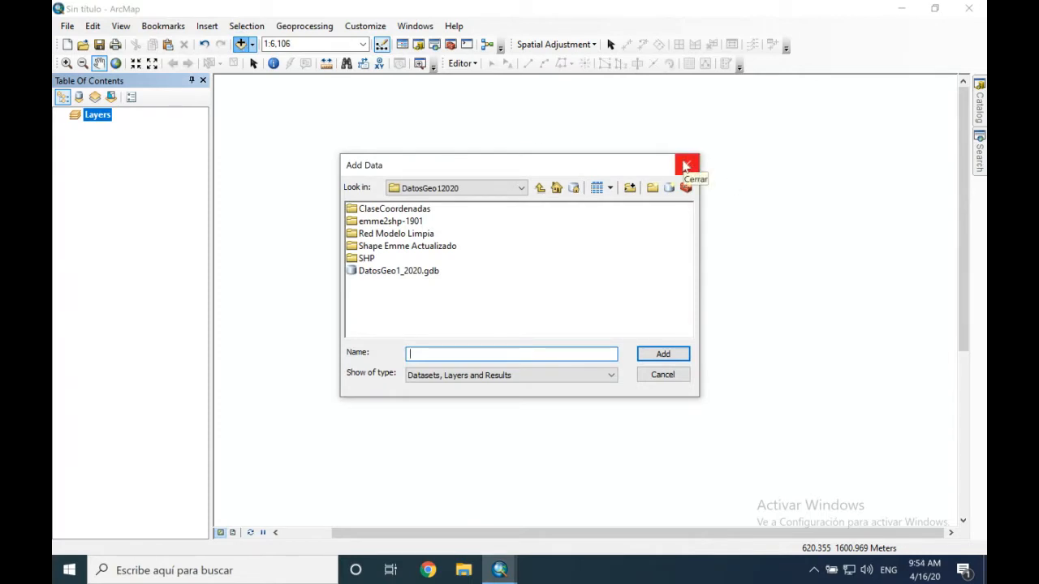
left_click(686, 166)
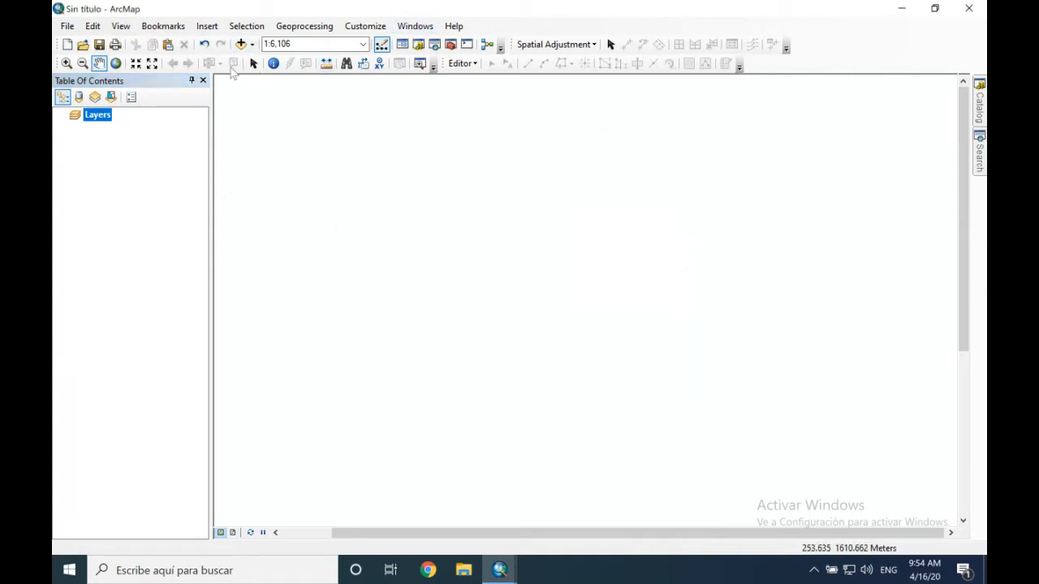
left_click(253, 44)
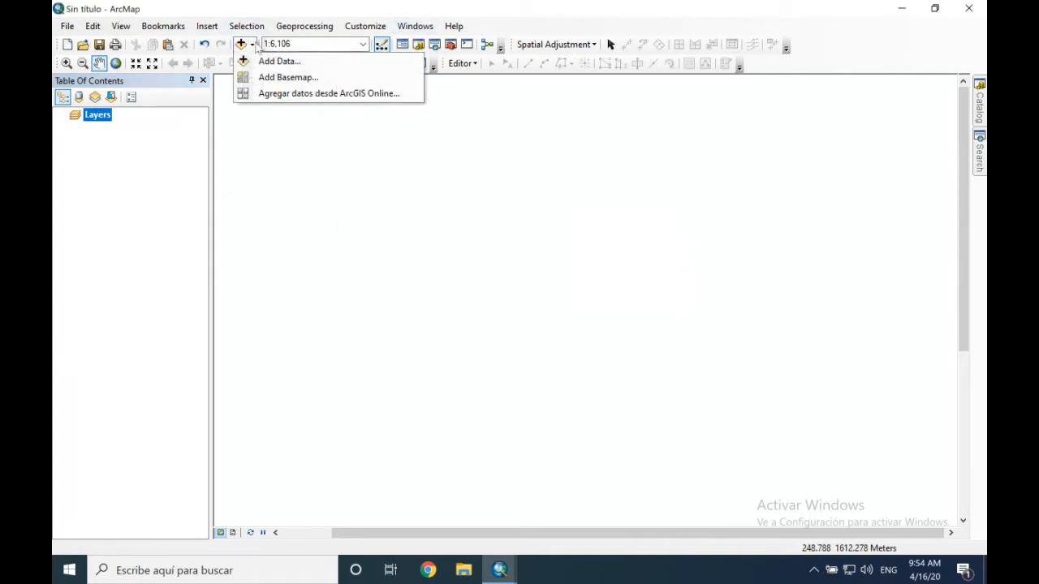
left_click(253, 45)
left_click(254, 45)
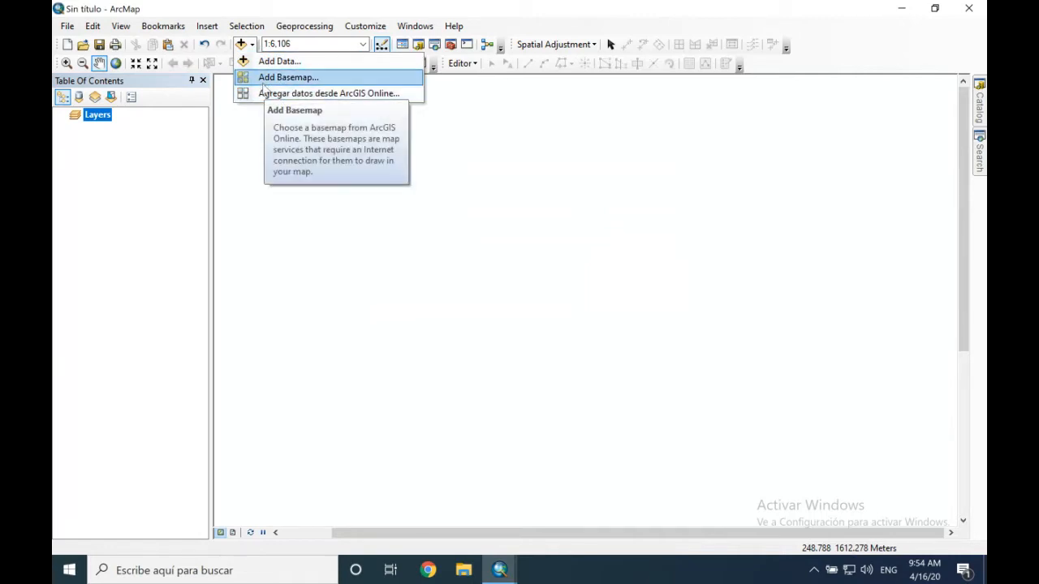
Review the available data locations and the Connect To Folder dialog in Add Data, without connecting a new folder
left_click(255, 61)
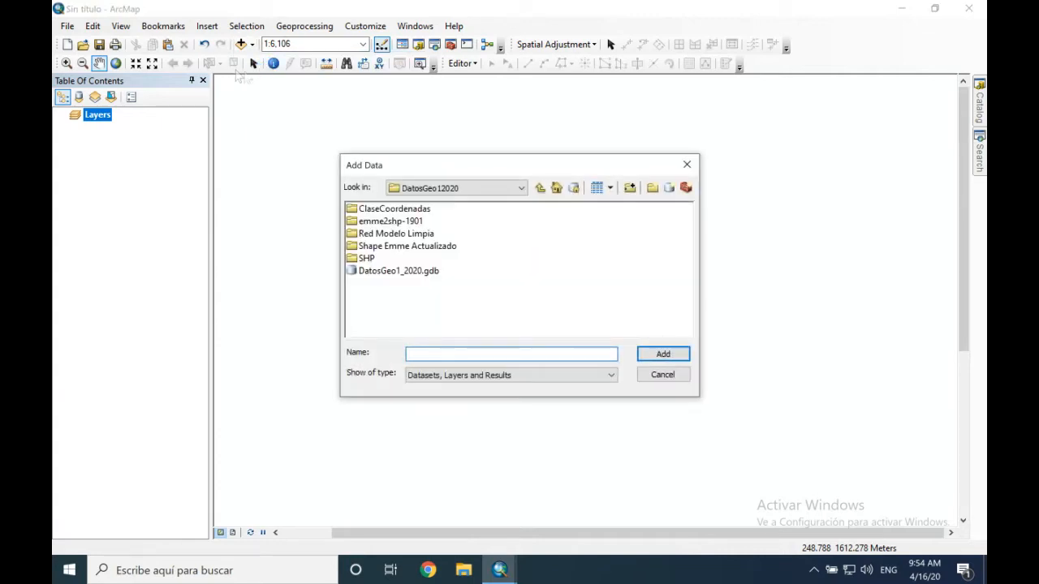
left_click(503, 189)
left_click(503, 189)
left_click(504, 187)
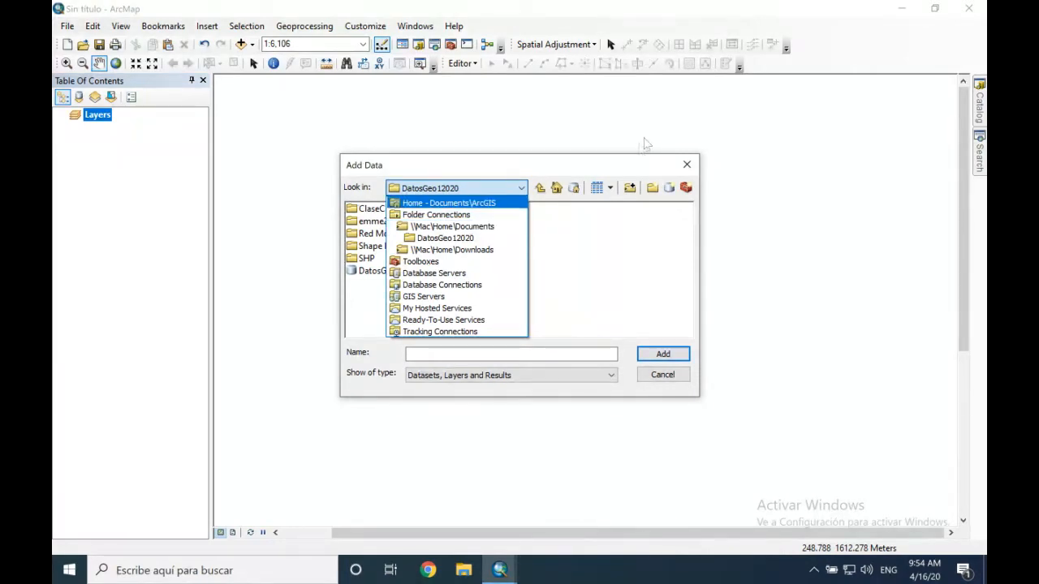
left_click(645, 190)
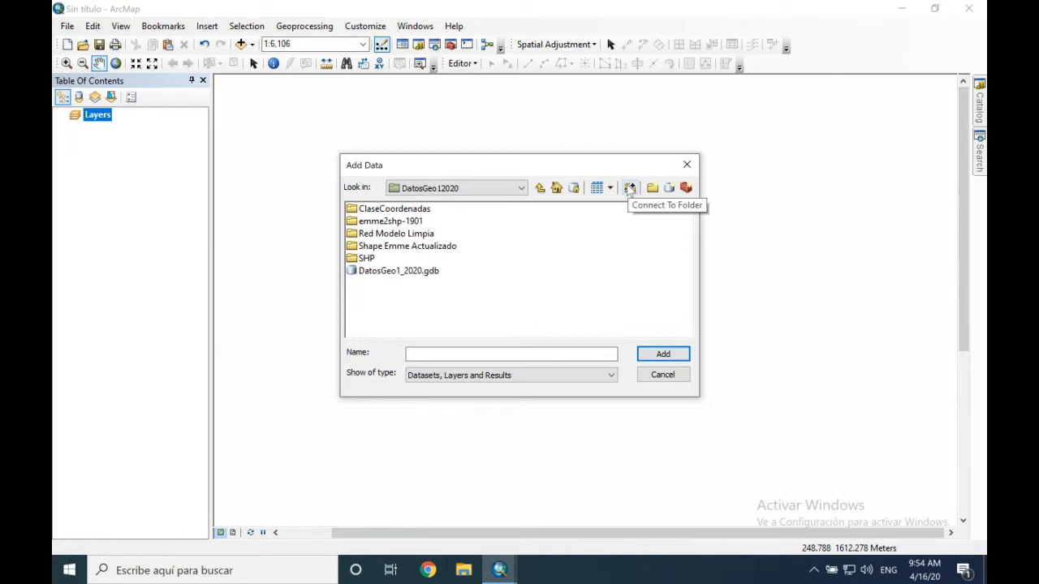
left_click(629, 189)
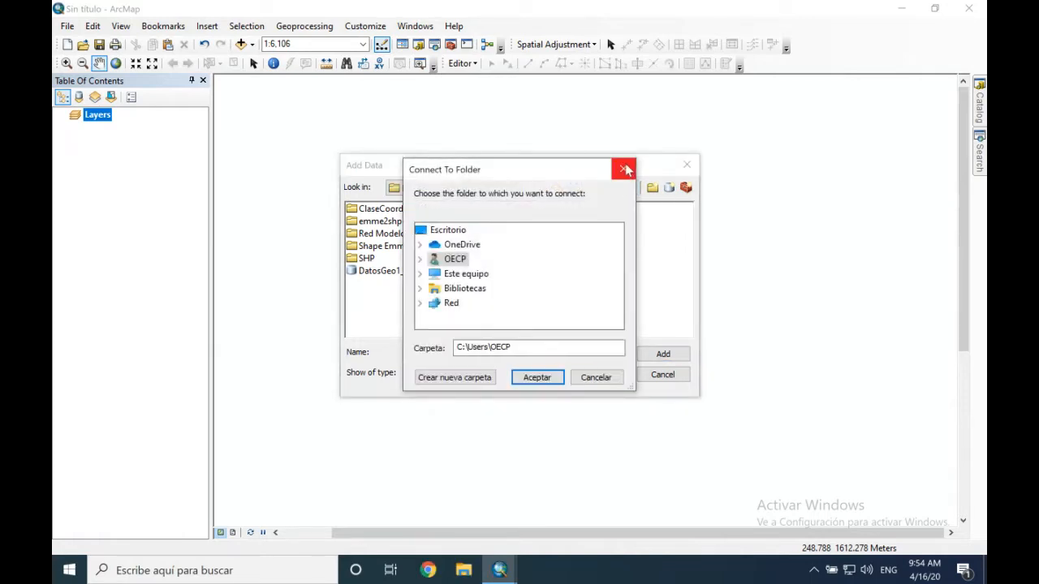
left_click(625, 170)
Add Localidades.shp from the ClaseCoordenadas folder inside DatosGeo12020, keeping the default coordinate transformation settings
left_click(536, 189)
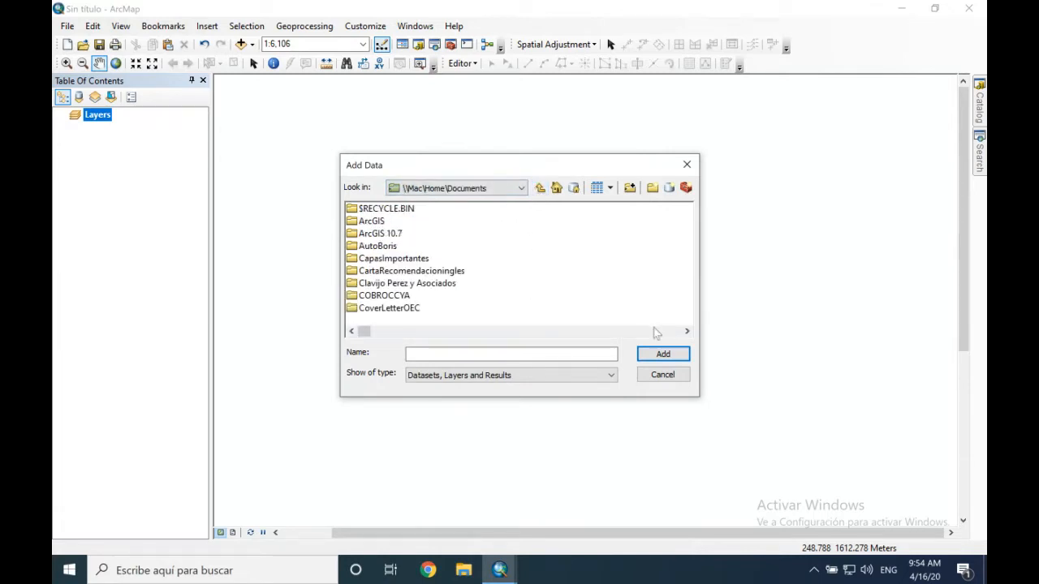
left_click(686, 332)
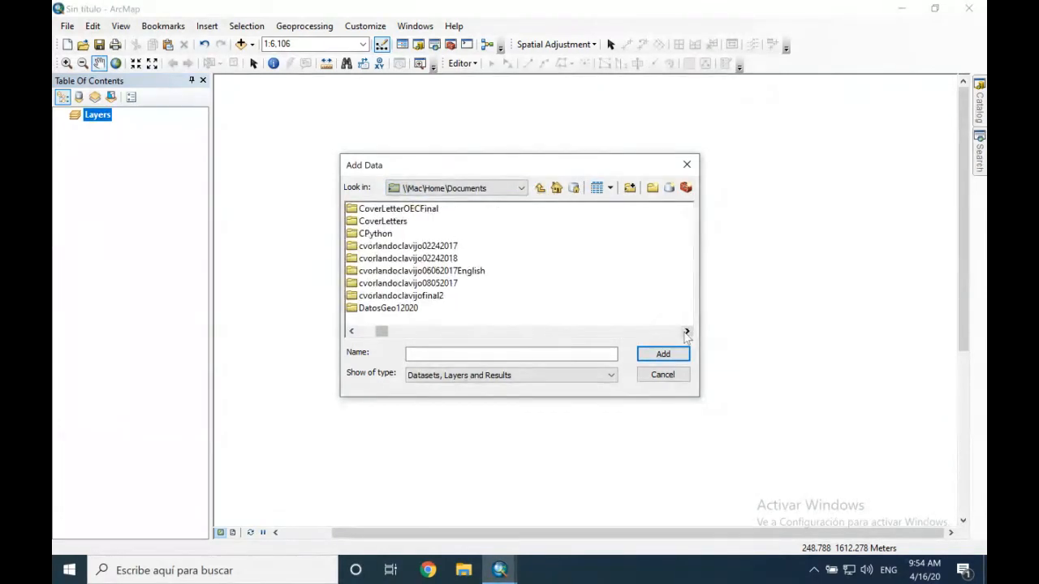
left_click(687, 331)
left_click(351, 332)
double_click(380, 309)
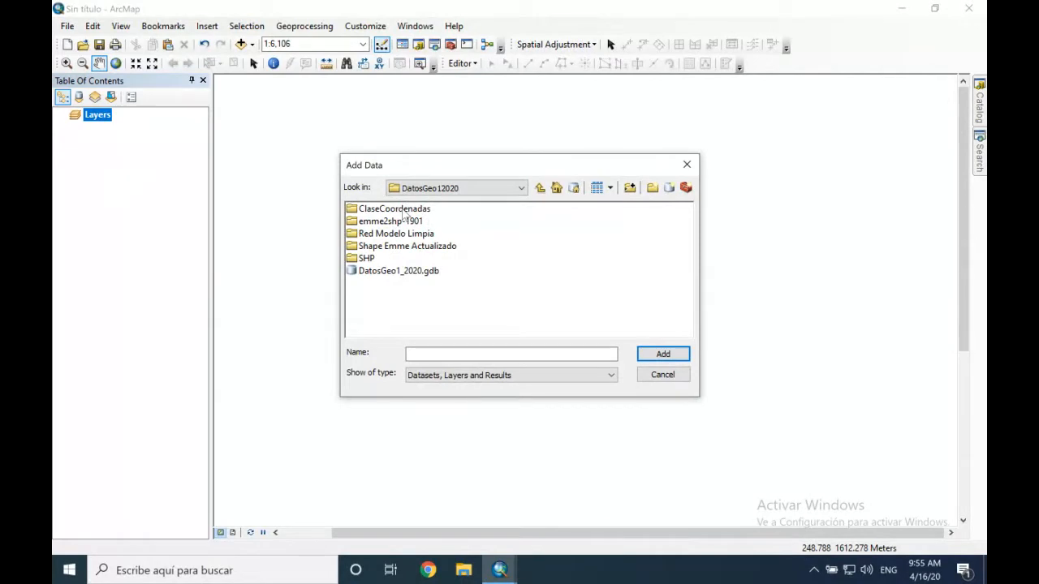
double_click(405, 209)
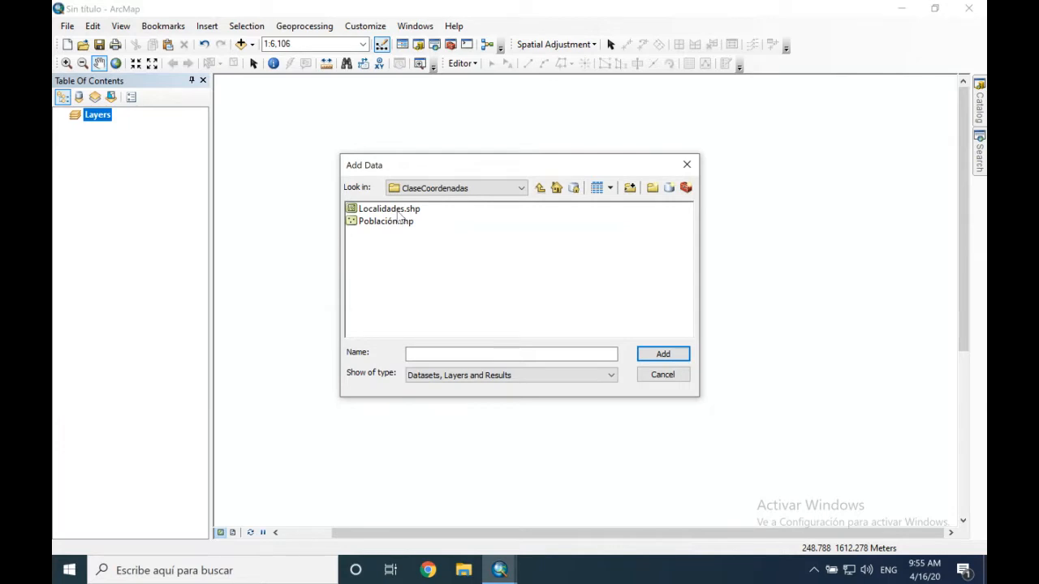
left_click(403, 209)
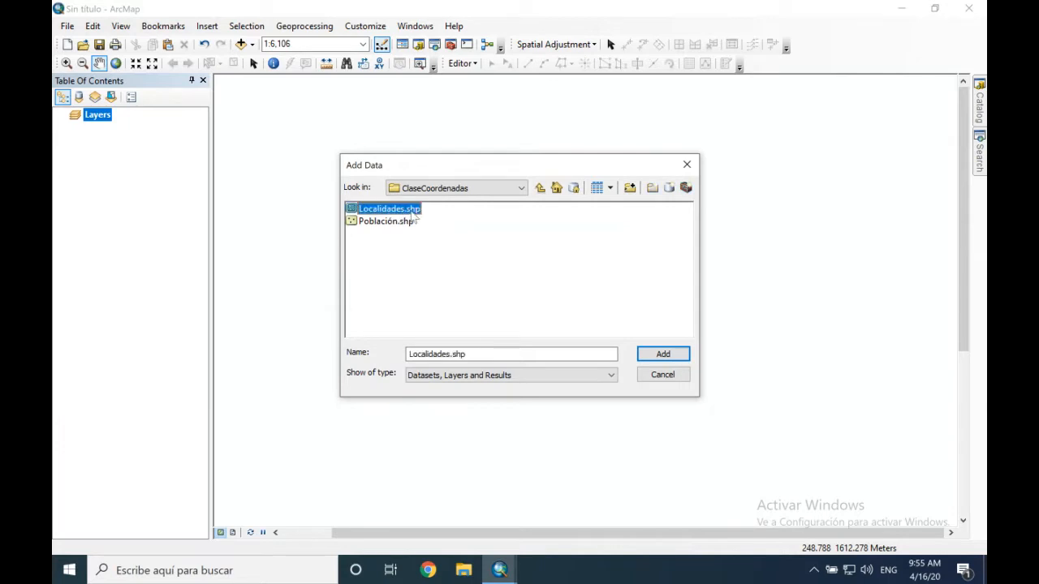
left_click(680, 358)
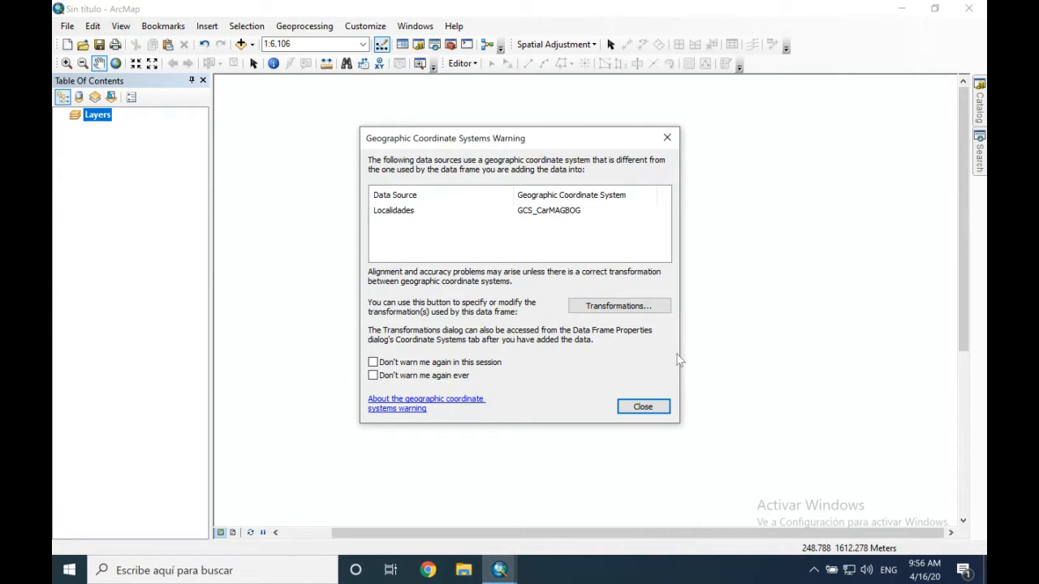
left_click(649, 405)
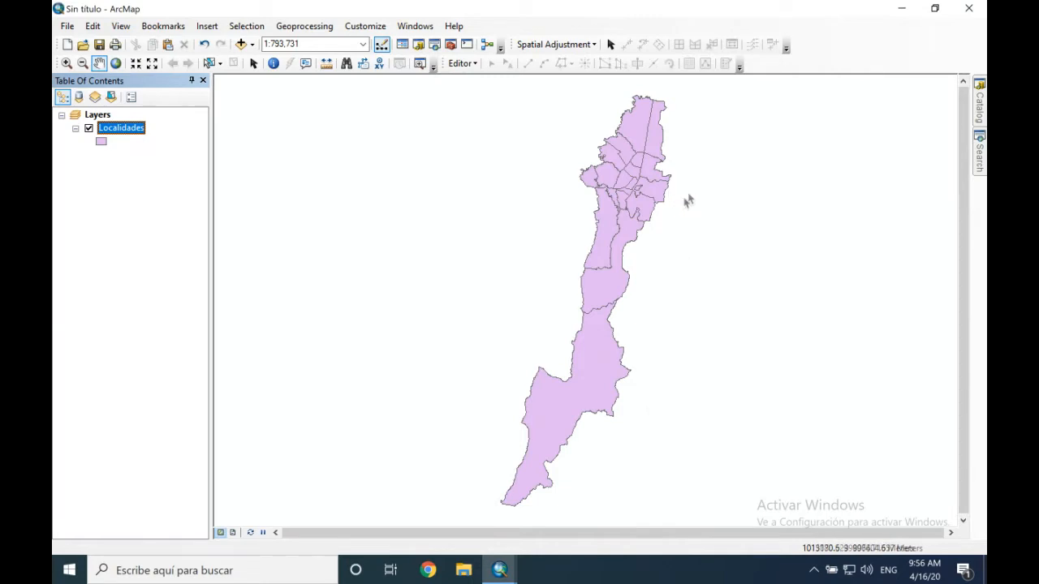
Identify the two northernmost polygons of the Localidades layer, one on each side, and review their attributes
left_click_drag(682, 199, 617, 190)
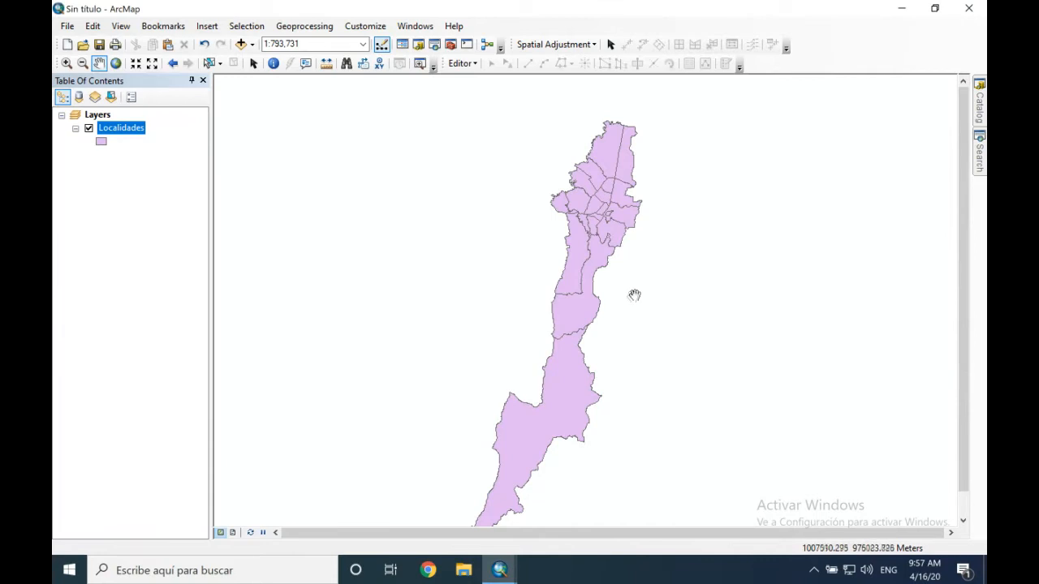
left_click_drag(633, 297, 628, 247)
scroll(600, 170, "up", 1)
scroll(600, 158, "down", 4)
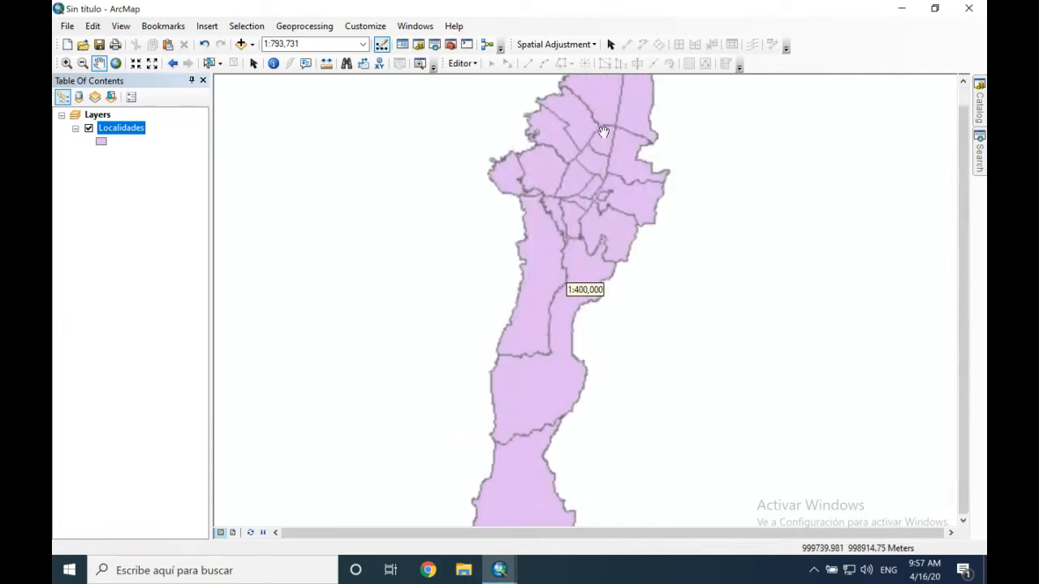
scroll(619, 164, "up", 2)
scroll(609, 139, "down", 2)
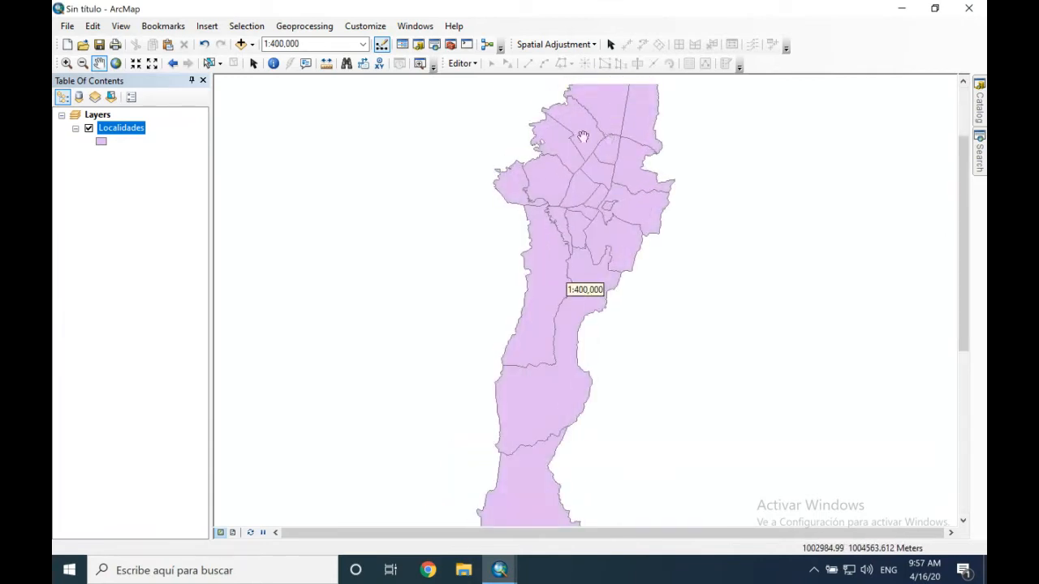
left_click(252, 63)
left_click(274, 63)
left_click(599, 100)
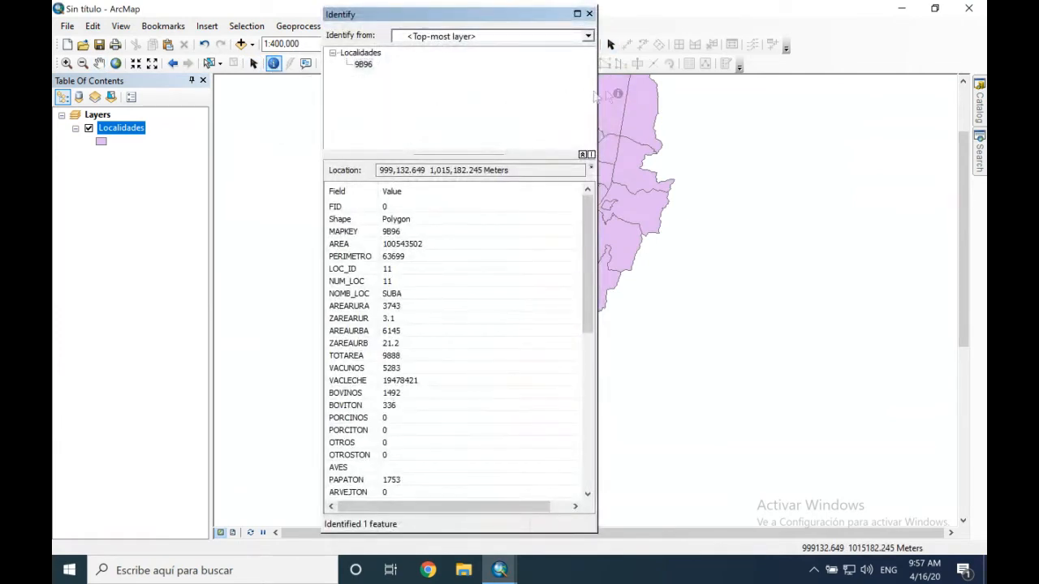
scroll(589, 233, "down", 1)
left_click_drag(590, 233, 586, 204)
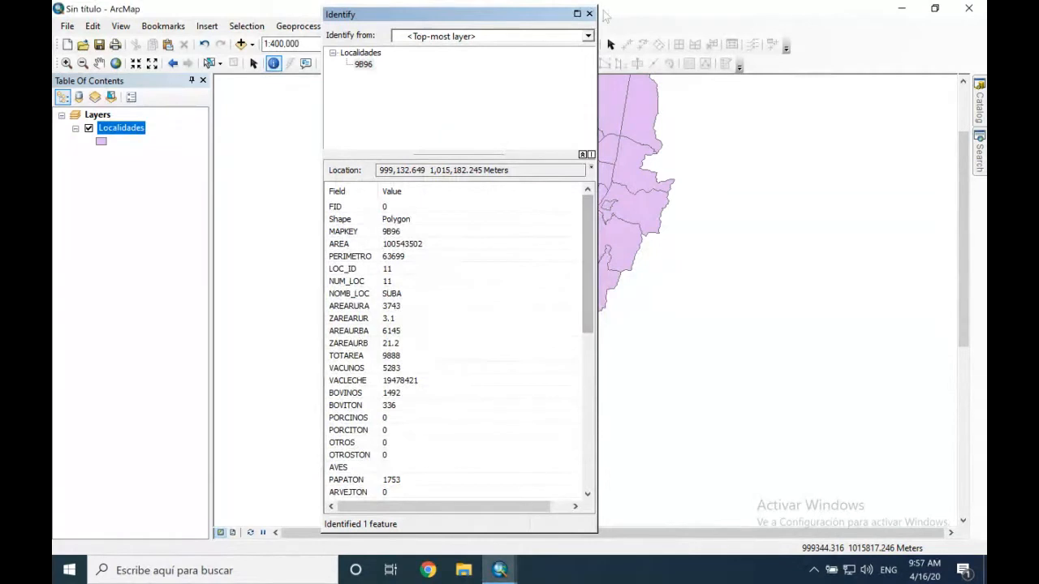
left_click(590, 13)
left_click(642, 122)
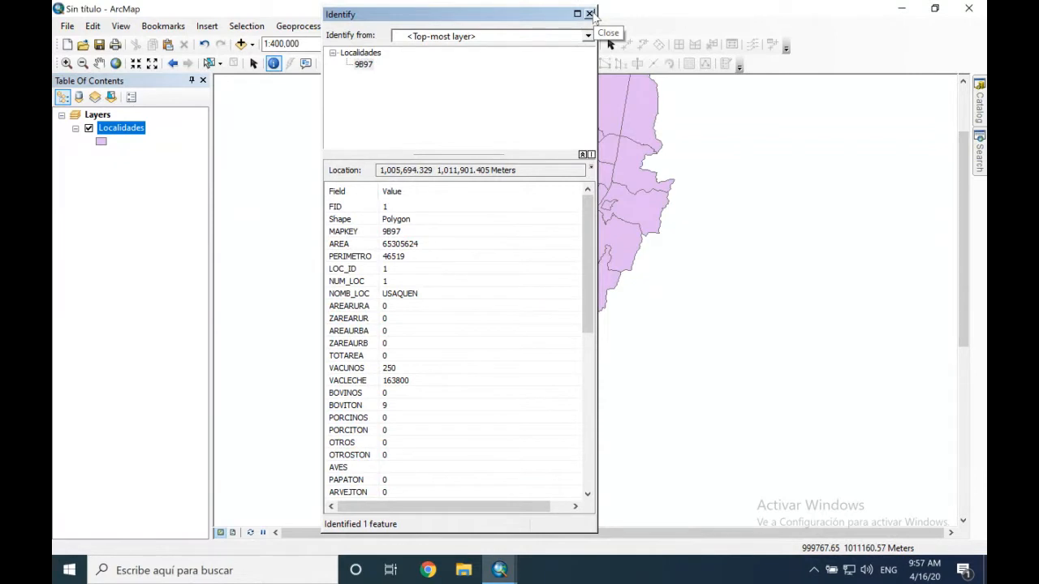
left_click(590, 14)
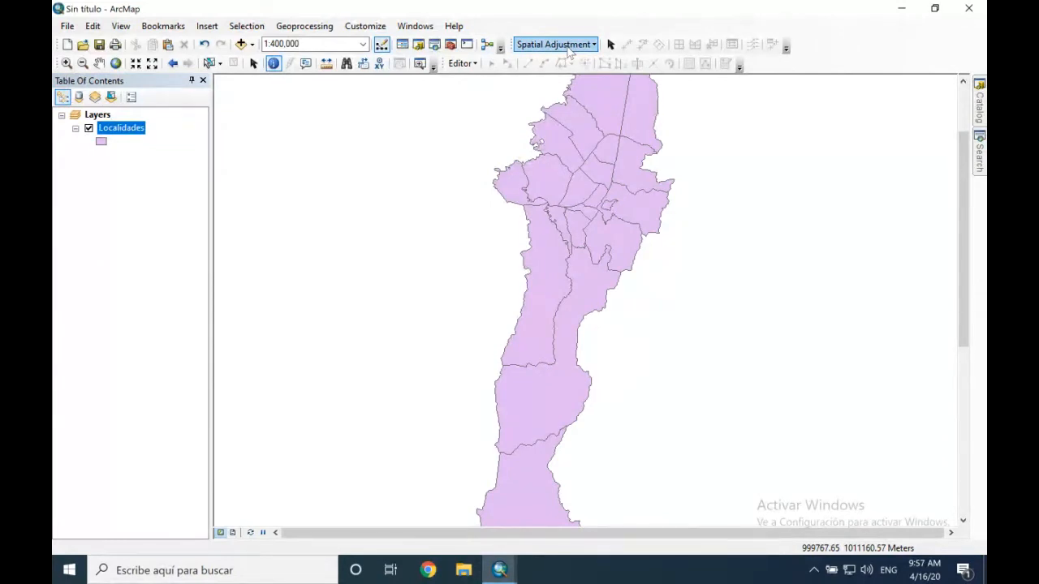
Change the Localidades layer's symbol to the Hollow style so only the polygon outlines are drawn
scroll(587, 228, "down", 3)
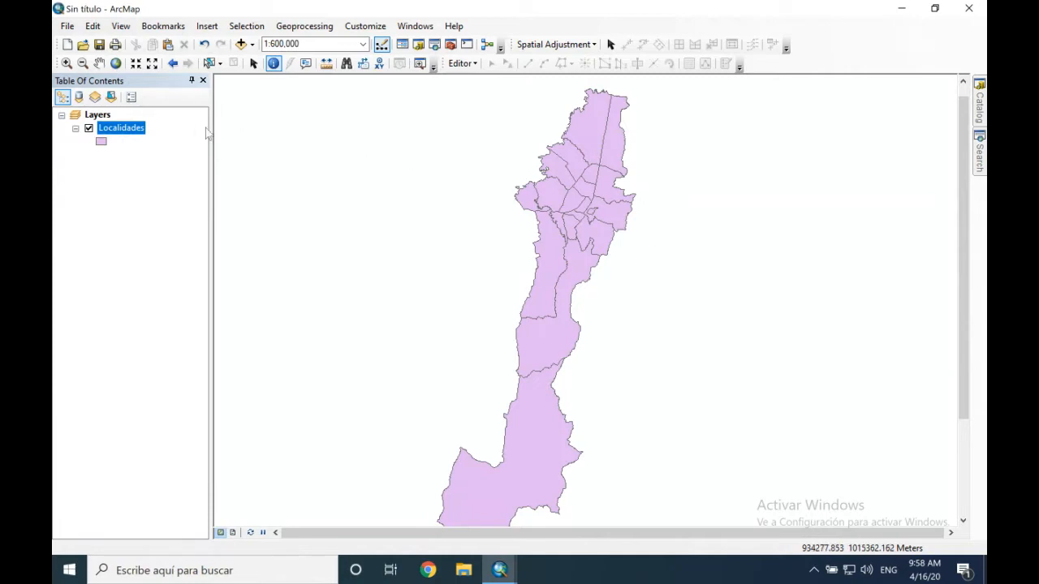
left_click(102, 143)
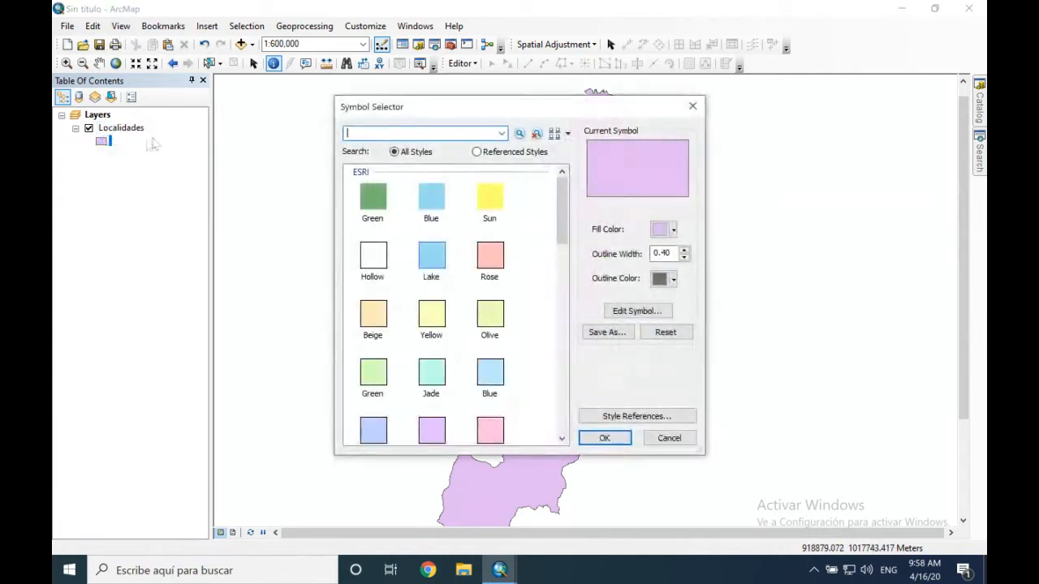
left_click(686, 105)
left_click(102, 142)
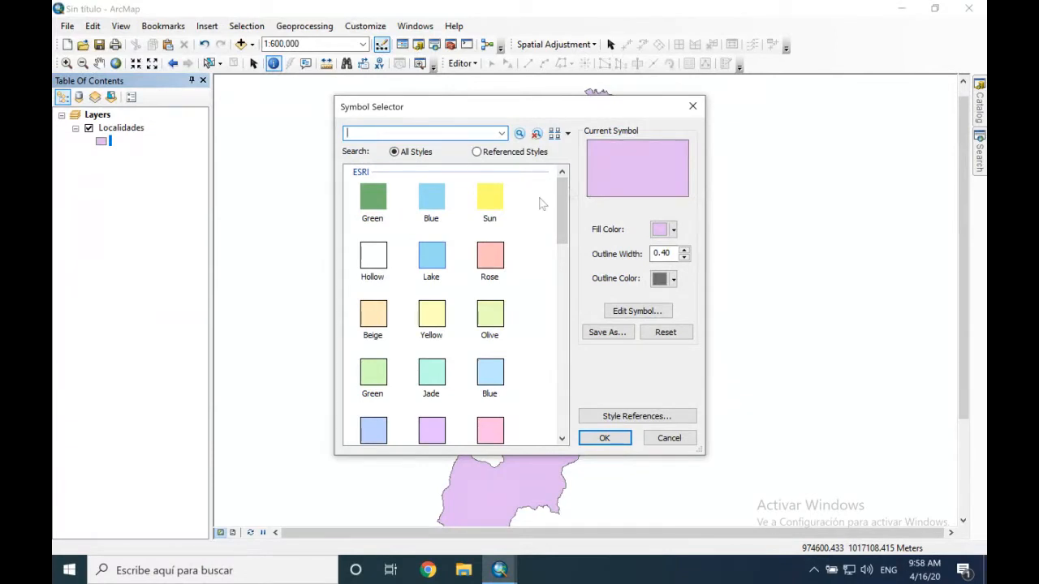
left_click(372, 262)
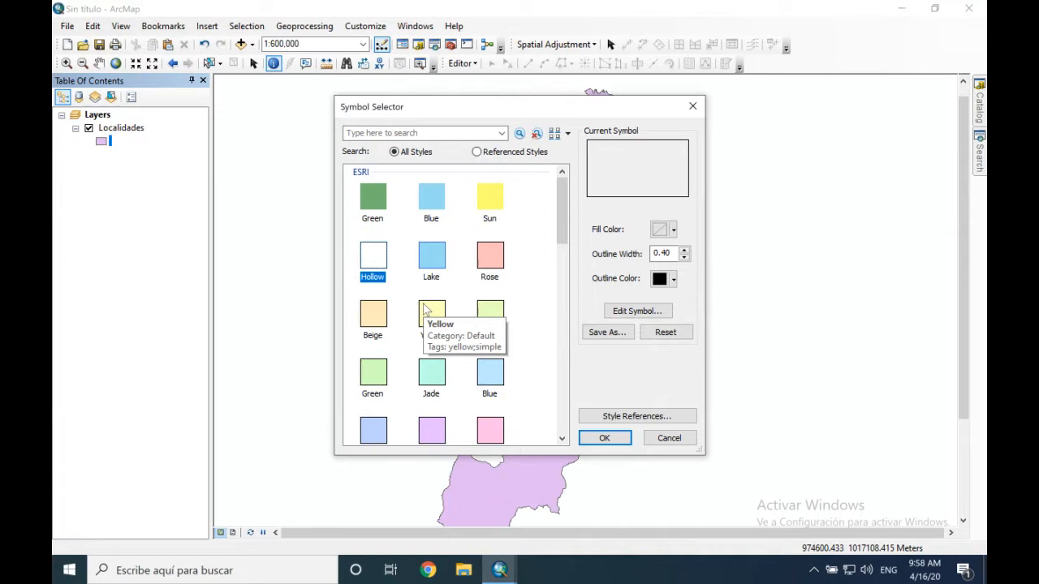
left_click(615, 439)
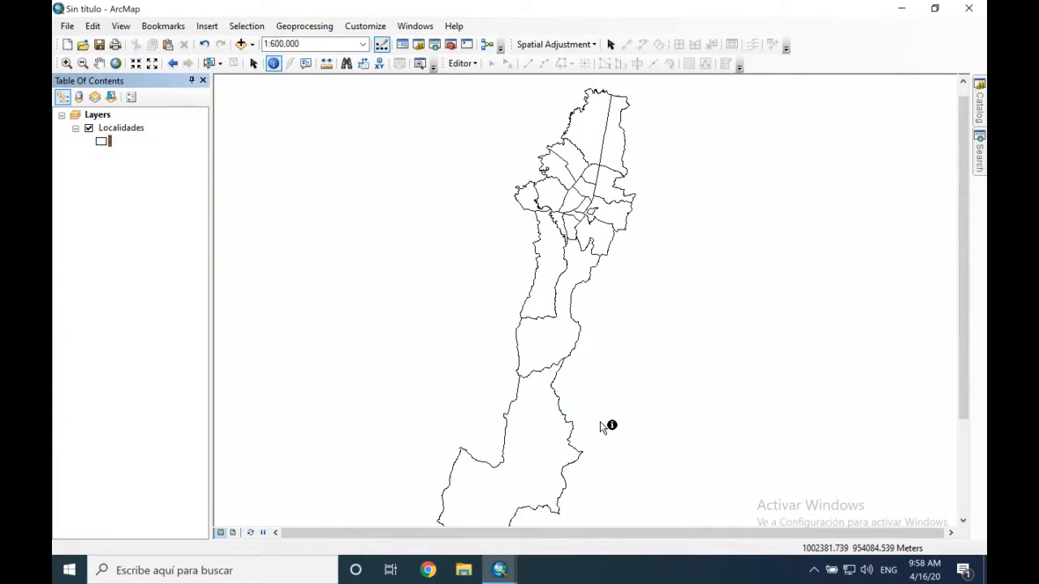
Add the OpenStreetMap basemap beneath the Localidades layer, keeping the default coordinate transformation settings
left_click(253, 45)
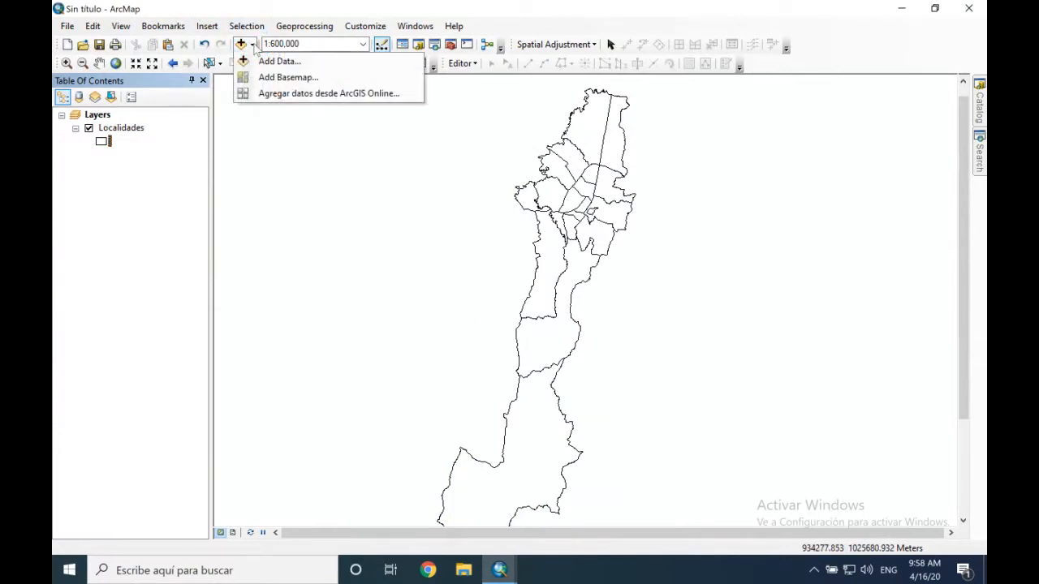
left_click(268, 79)
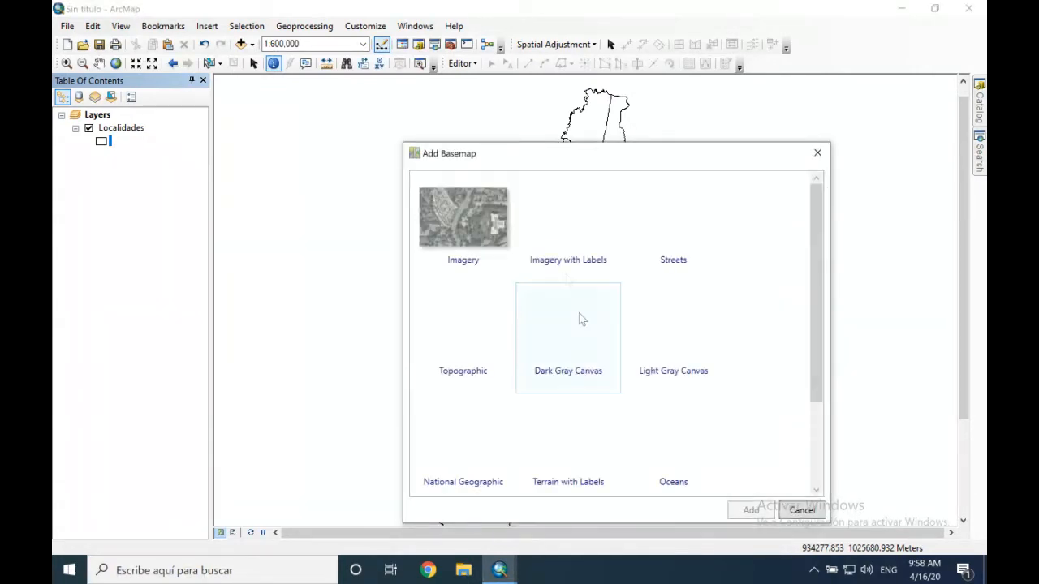
left_click_drag(487, 154, 479, 116)
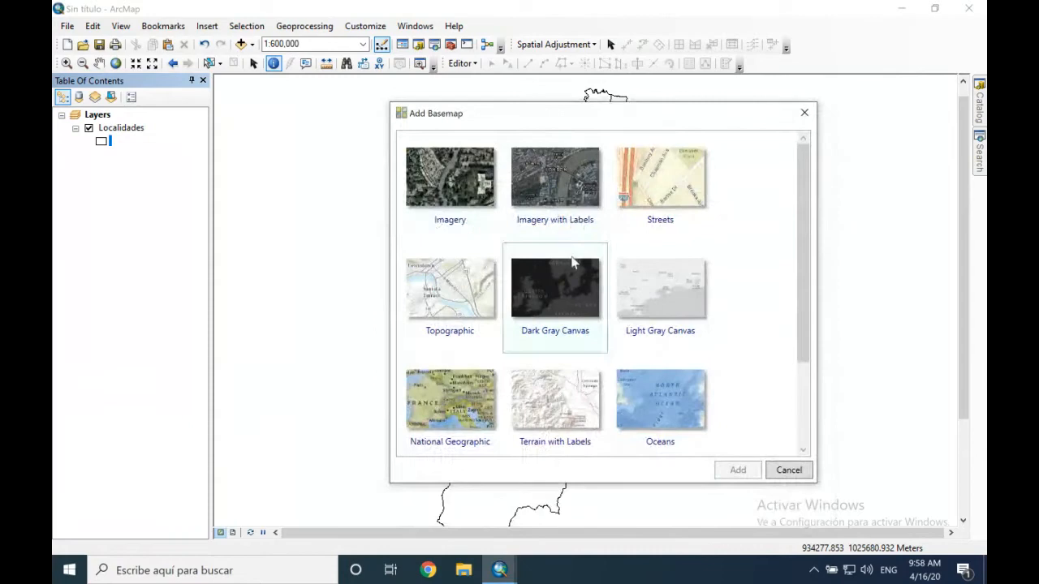
scroll(572, 264, "down", 3)
left_click(451, 399)
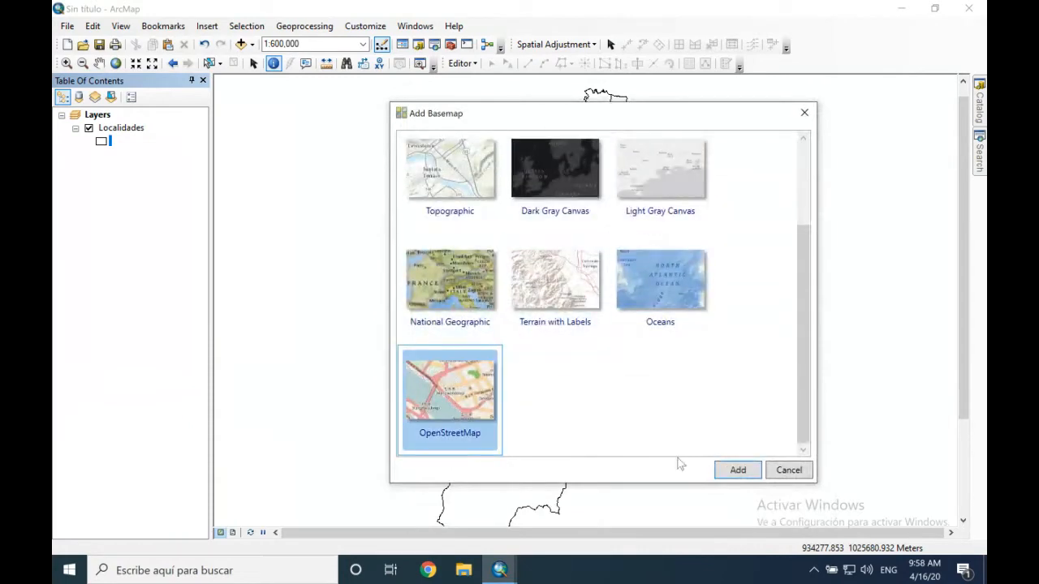
left_click(743, 472)
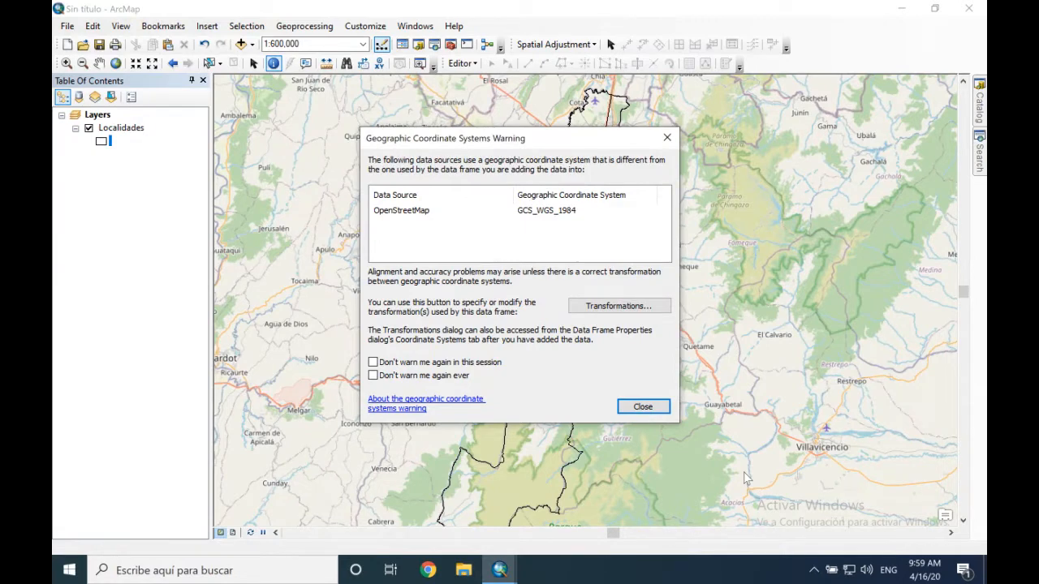
left_click(646, 408)
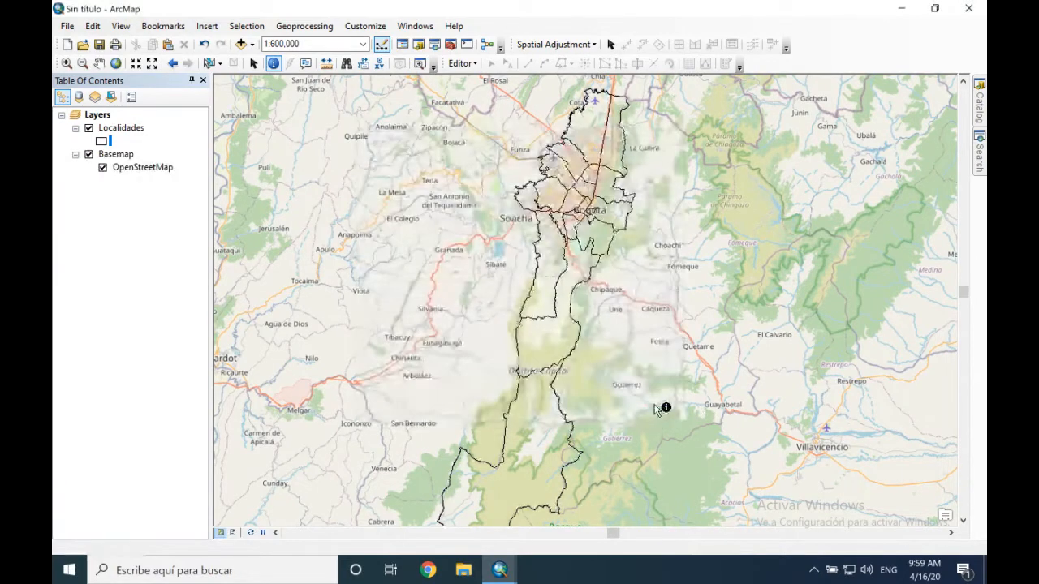
Zoom the map to the location X 1,000,000, Y 1,000,000 in meters using Go To XY
scroll(601, 179, "down", 4)
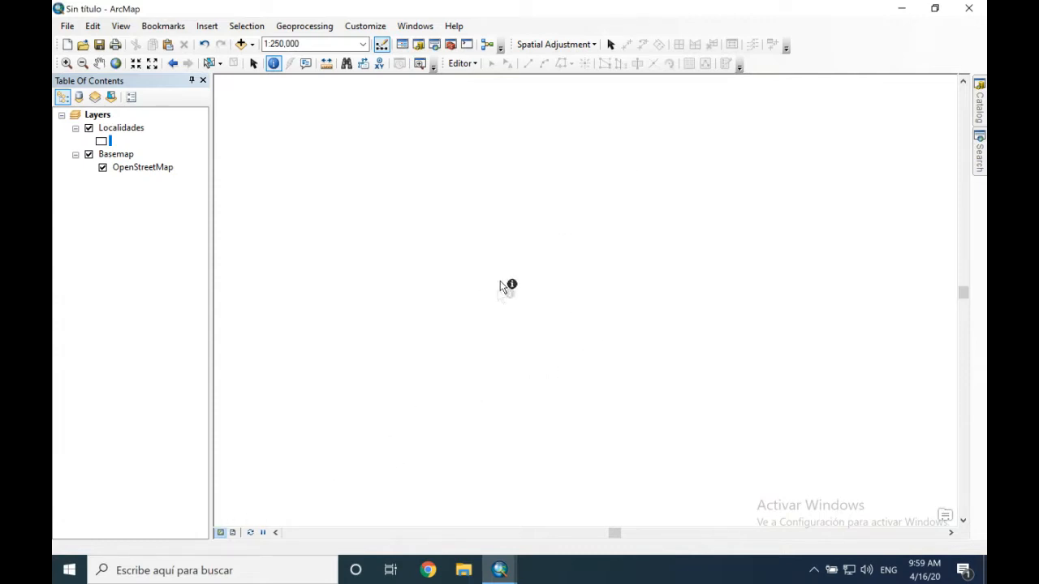
left_click(272, 65)
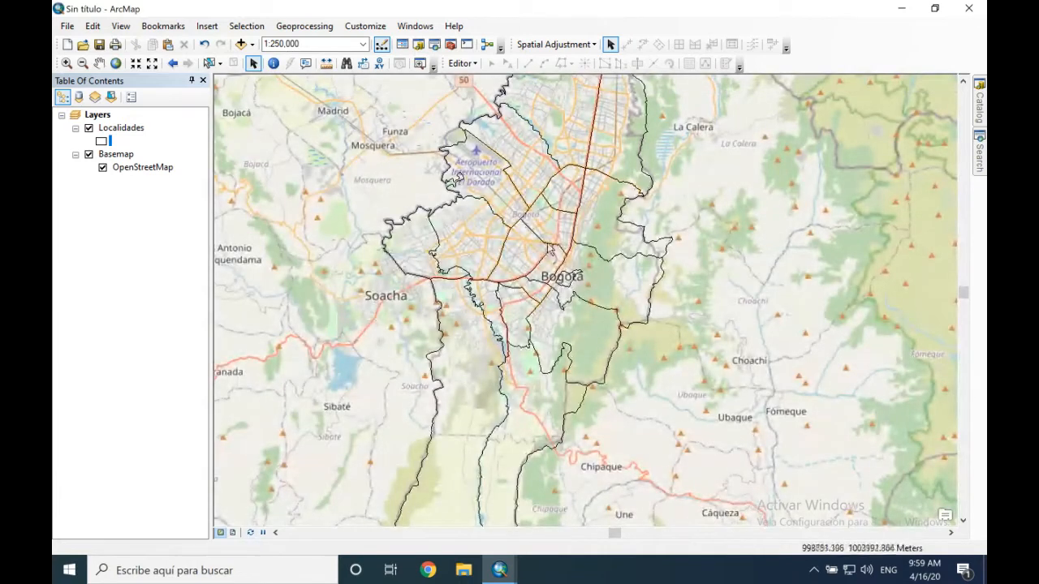
scroll(555, 250, "up", 2)
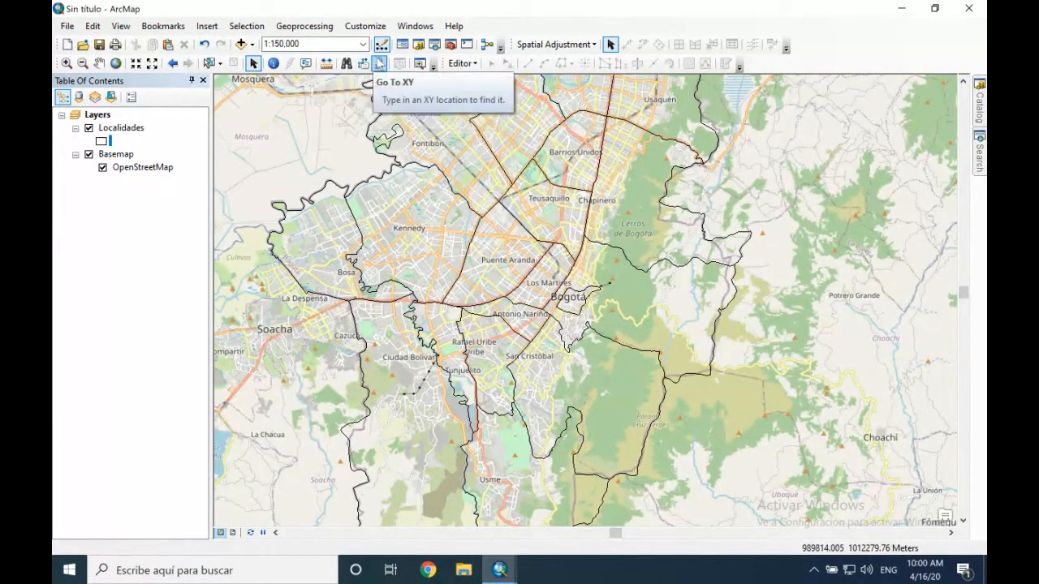
left_click(380, 64)
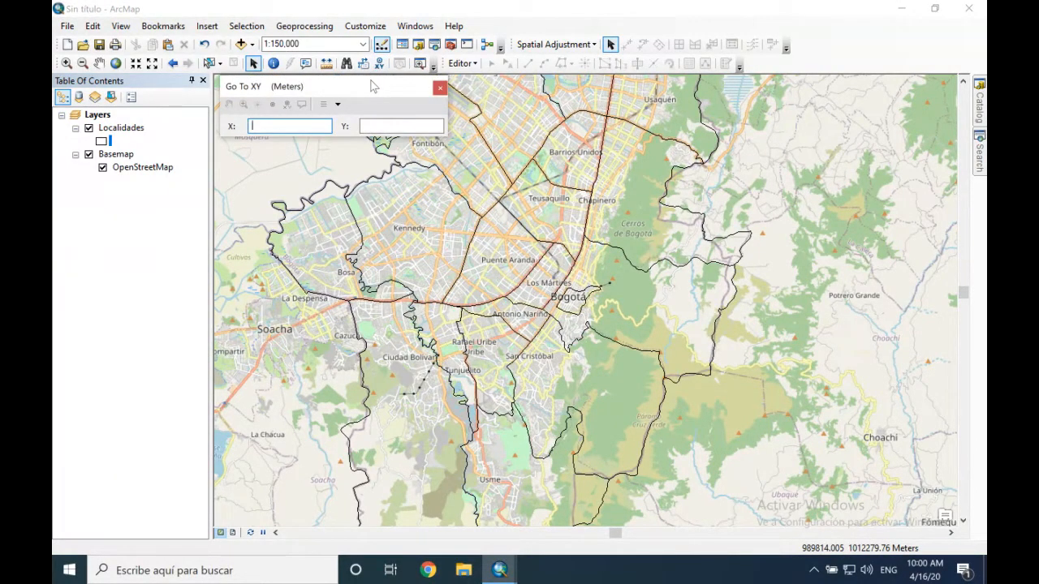
left_click(439, 87)
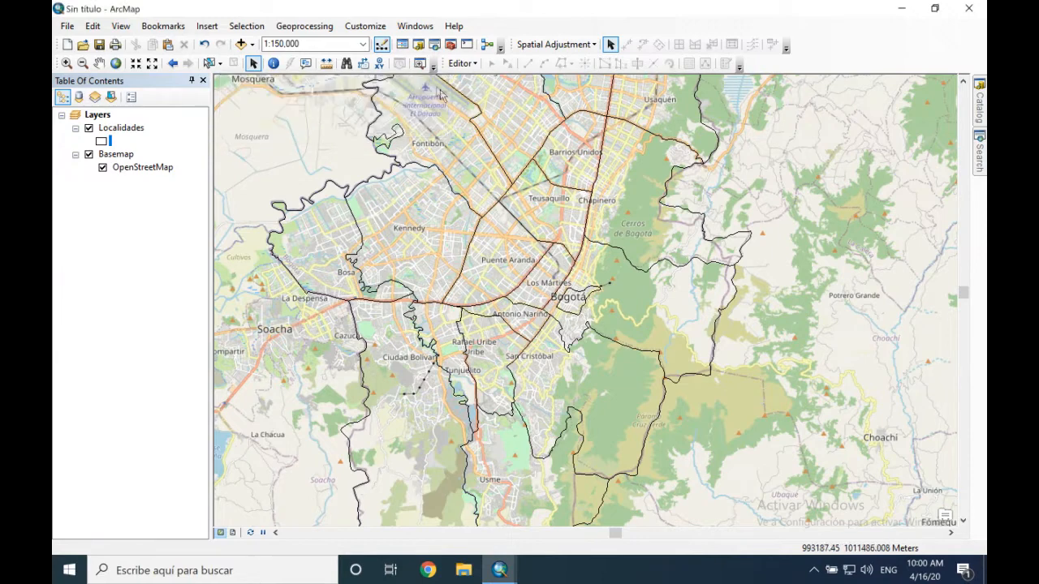
left_click(379, 64)
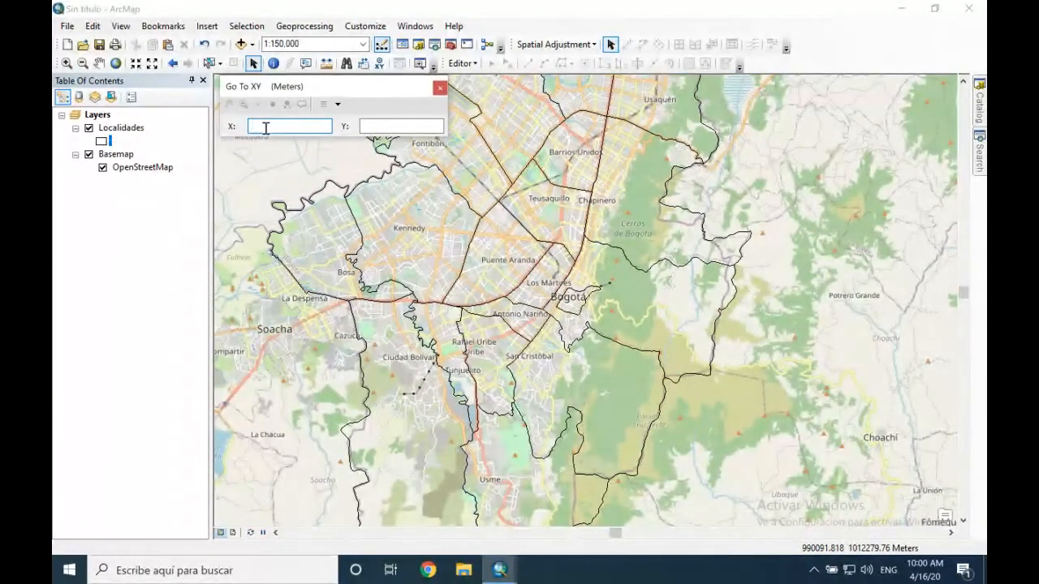
type("1000000")
left_click(373, 123)
type("1000")
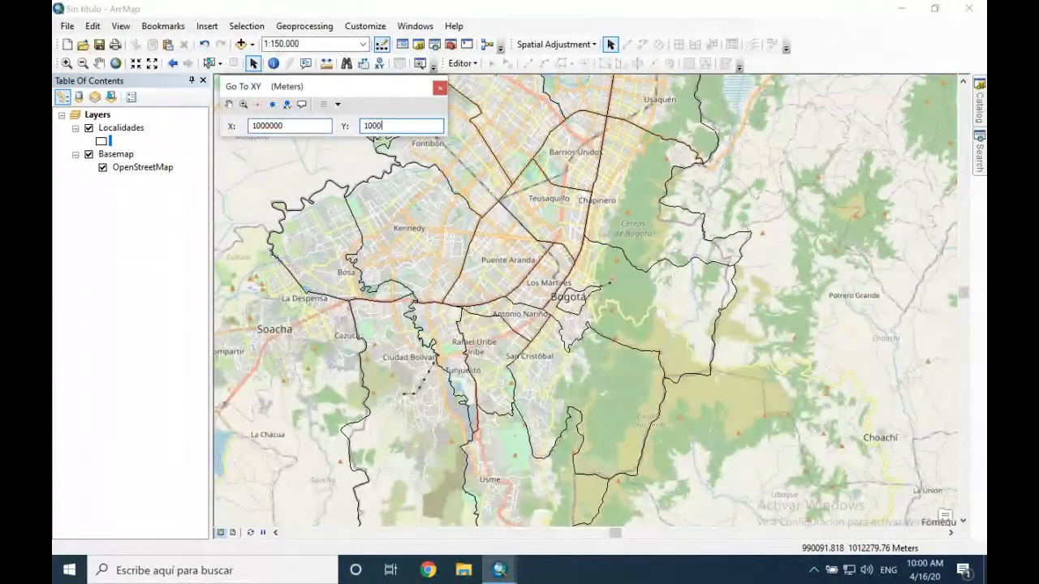
type("000")
left_click(244, 106)
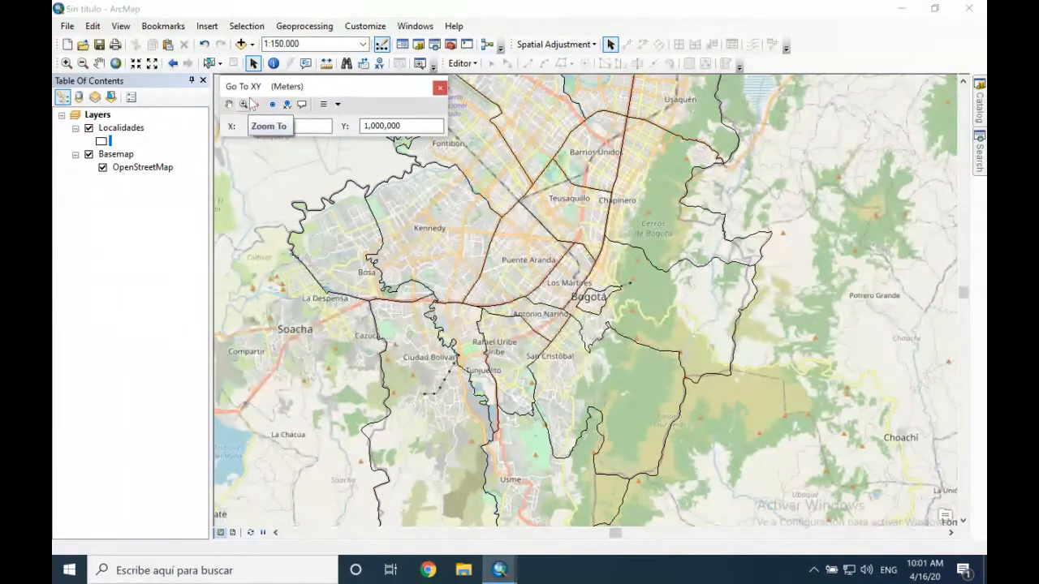
Review the coordinate unit options offered by Go To XY, keeping Meters selected
scroll(588, 300, "down", 6)
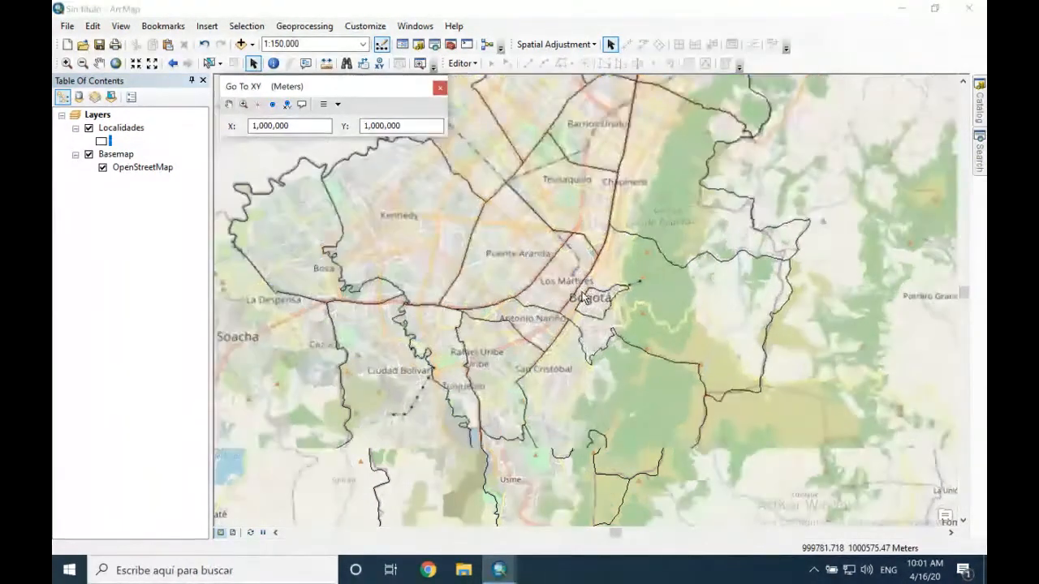
scroll(580, 292, "down", 4)
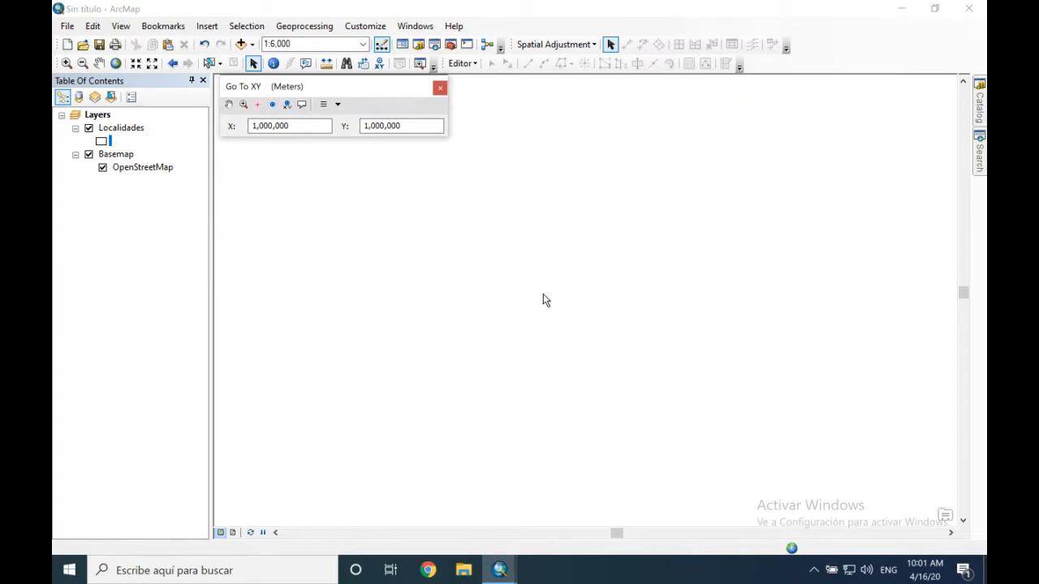
left_click(338, 104)
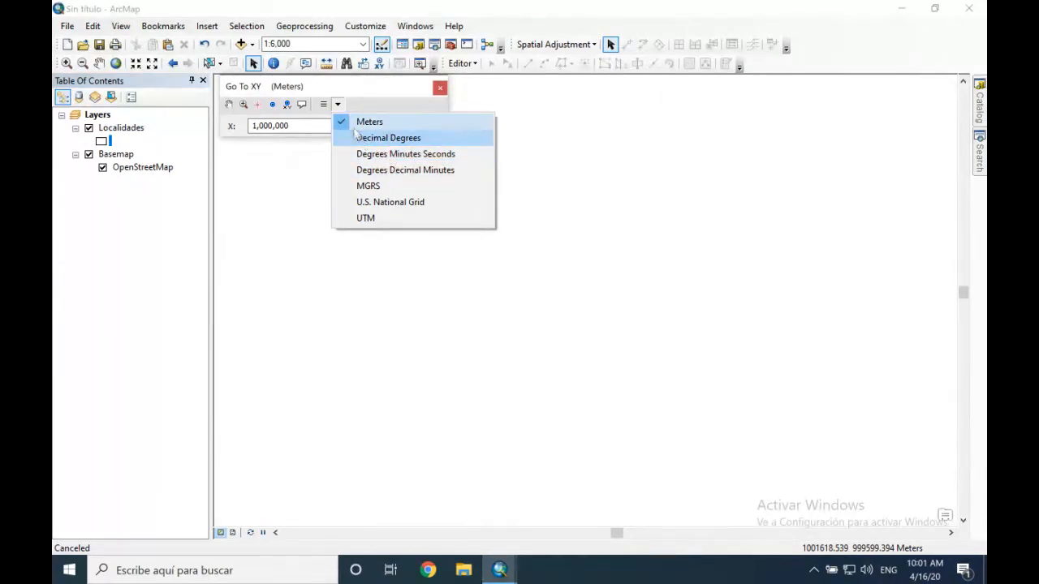
left_click(569, 290)
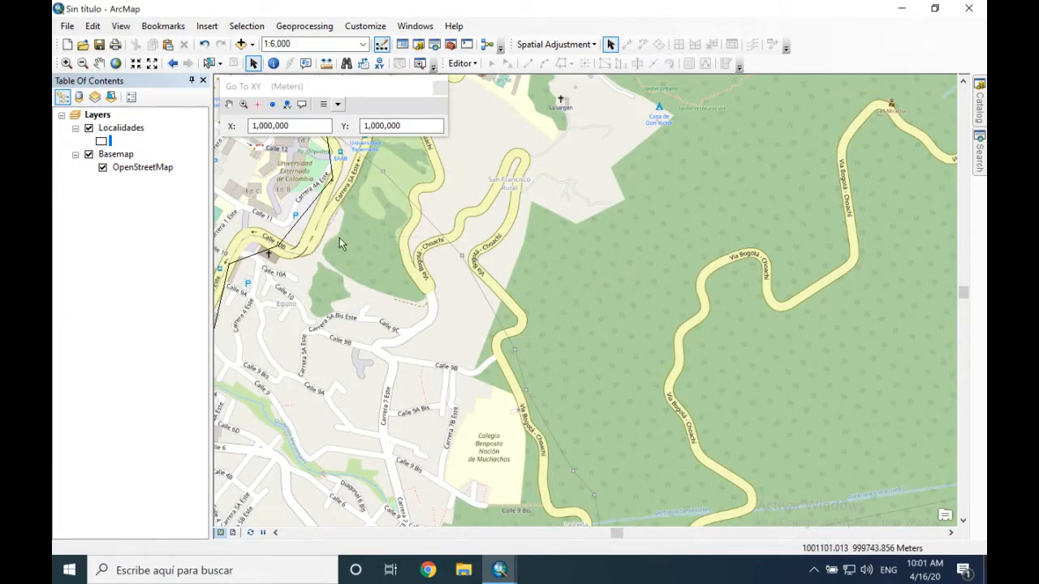
Return to the X 1,000,000, Y 1,000,000 point, examine its surroundings at 1:1,500 scale, and close Go To XY
left_click_drag(479, 275, 566, 287)
left_click_drag(433, 267, 573, 296)
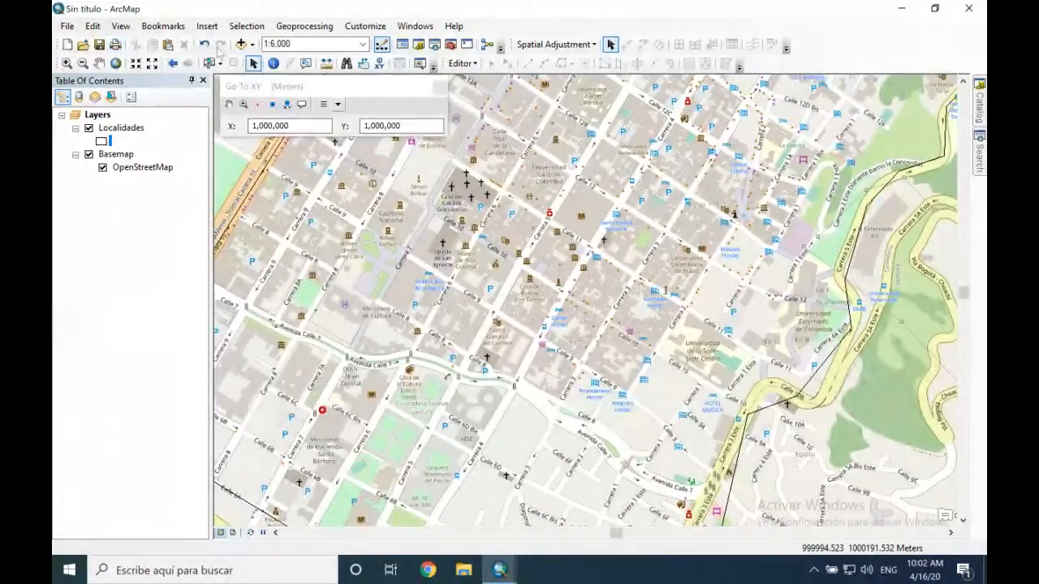
left_click(99, 65)
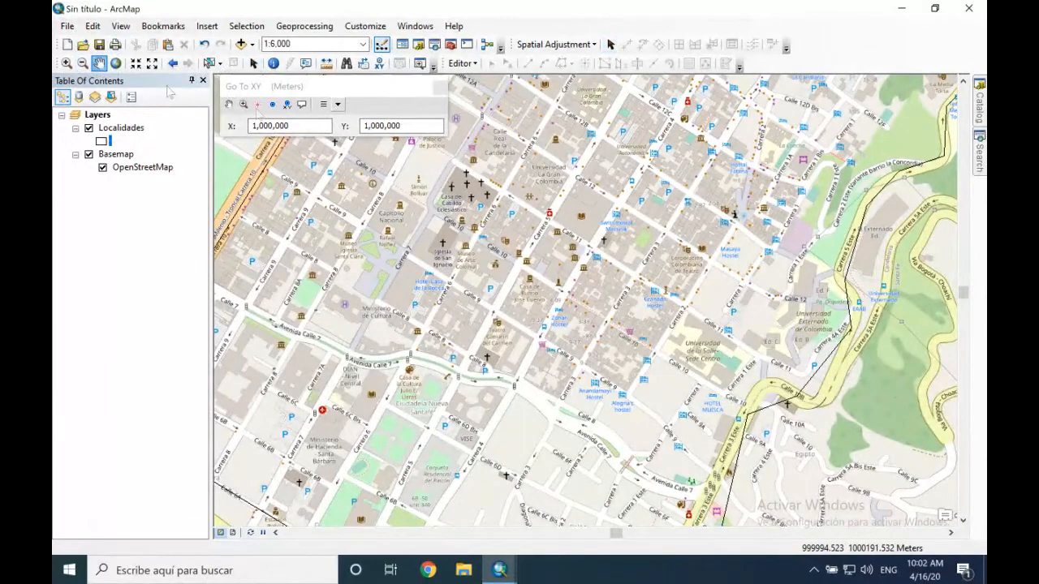
left_click(243, 106)
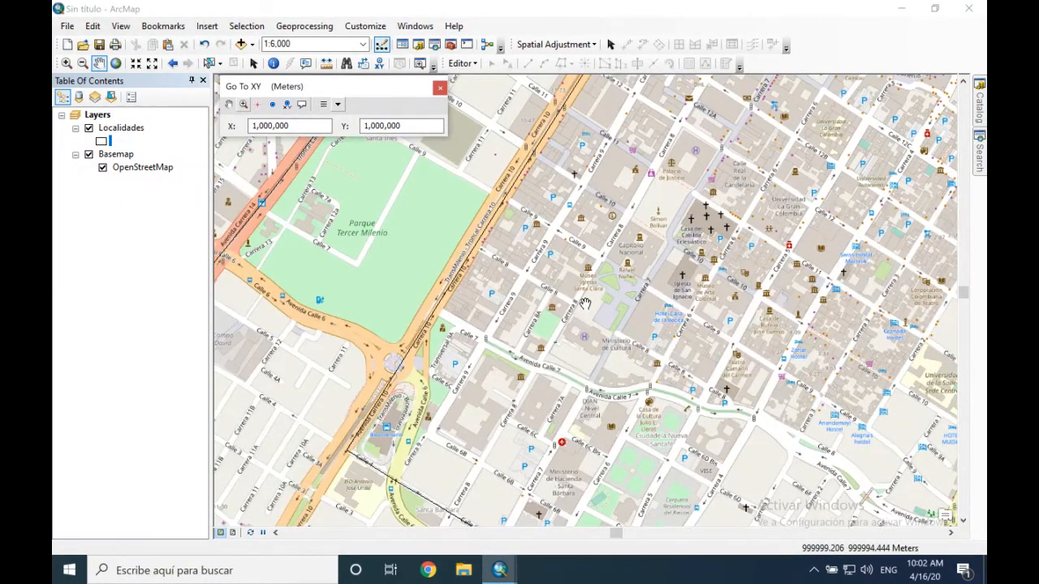
scroll(584, 303, "up", 5)
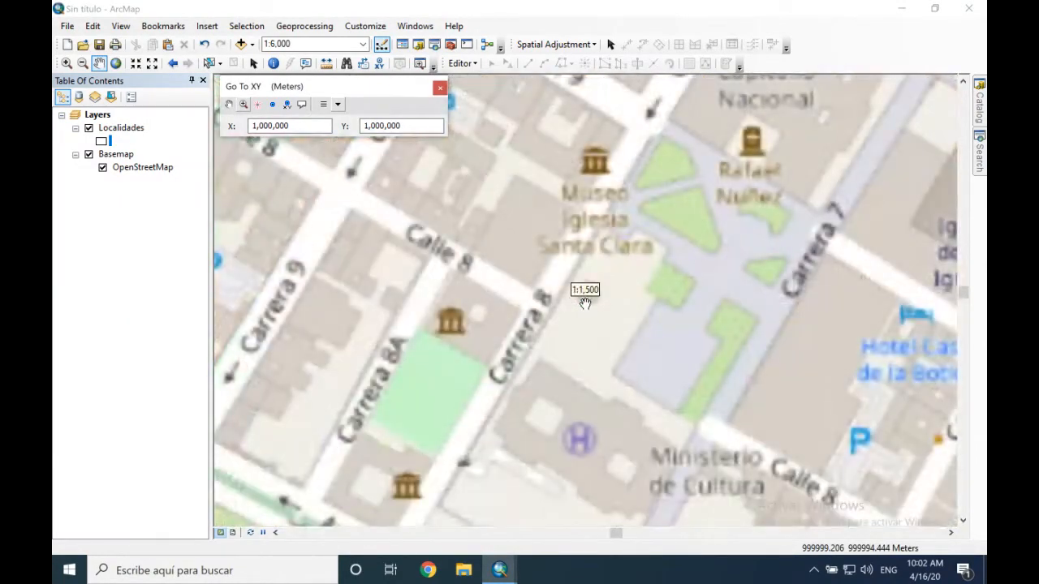
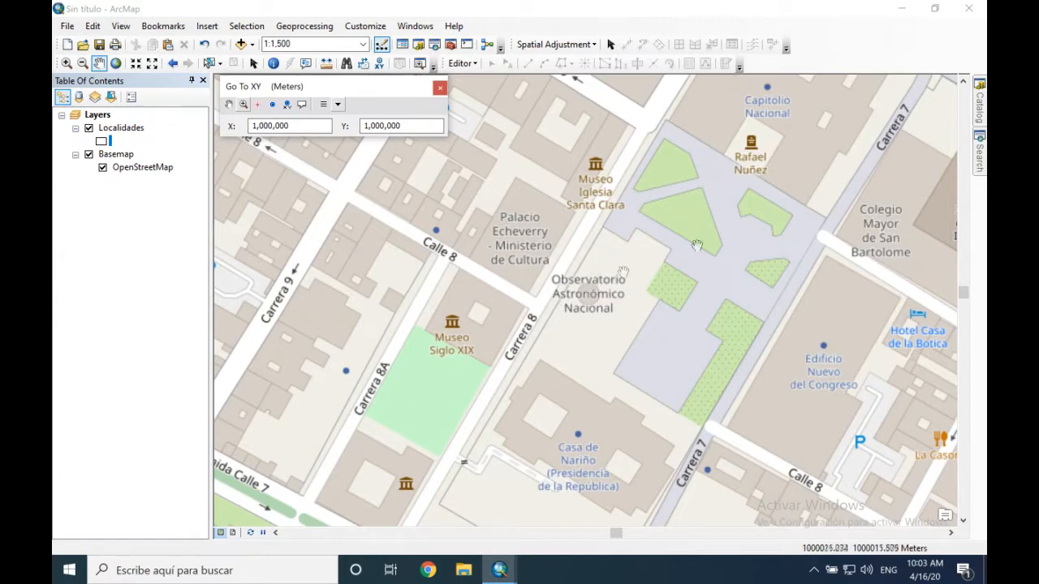
scroll(703, 268, "up", 5)
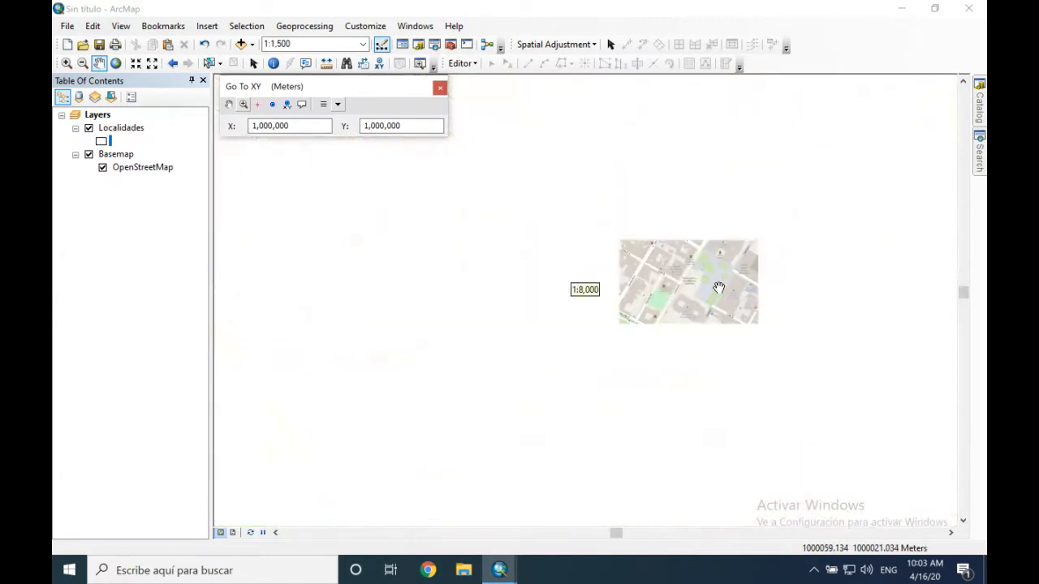
scroll(718, 288, "up", 5)
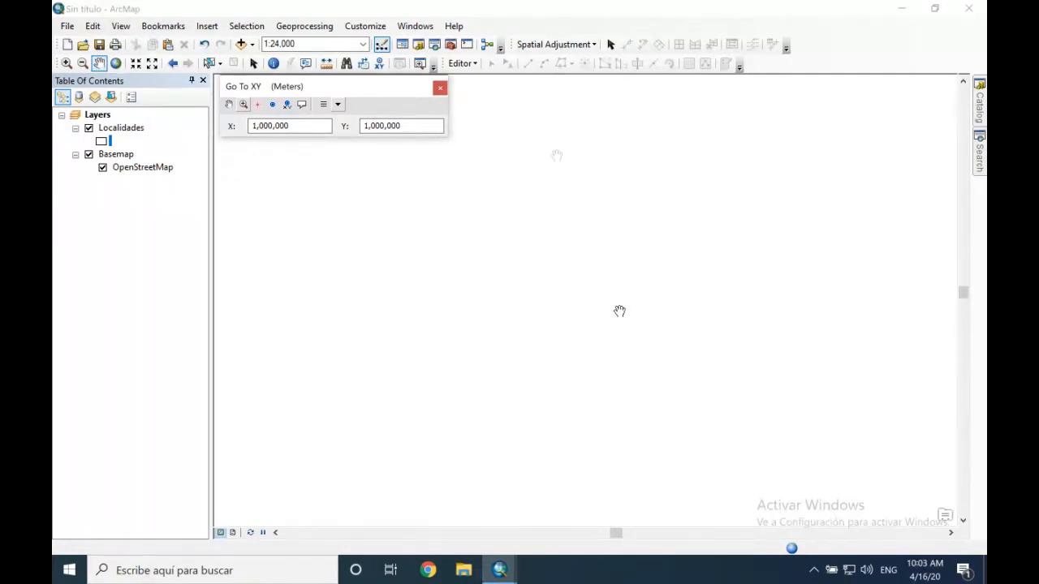
left_click(440, 88)
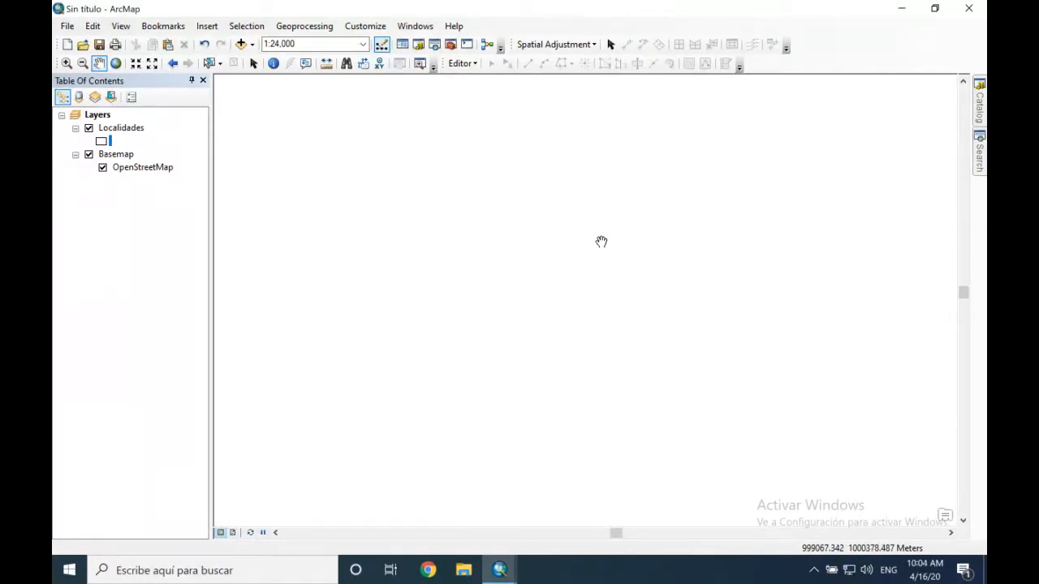
Switch to the layout page, move the Layout toolbar clear of the page, and review the map elements available for insertion
left_click(233, 532)
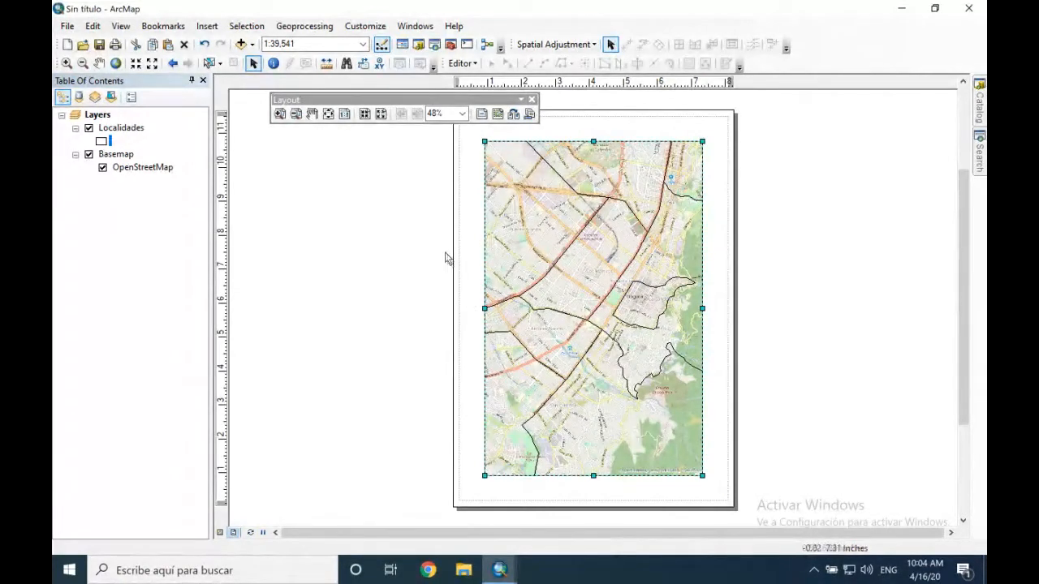
left_click_drag(331, 98, 302, 99)
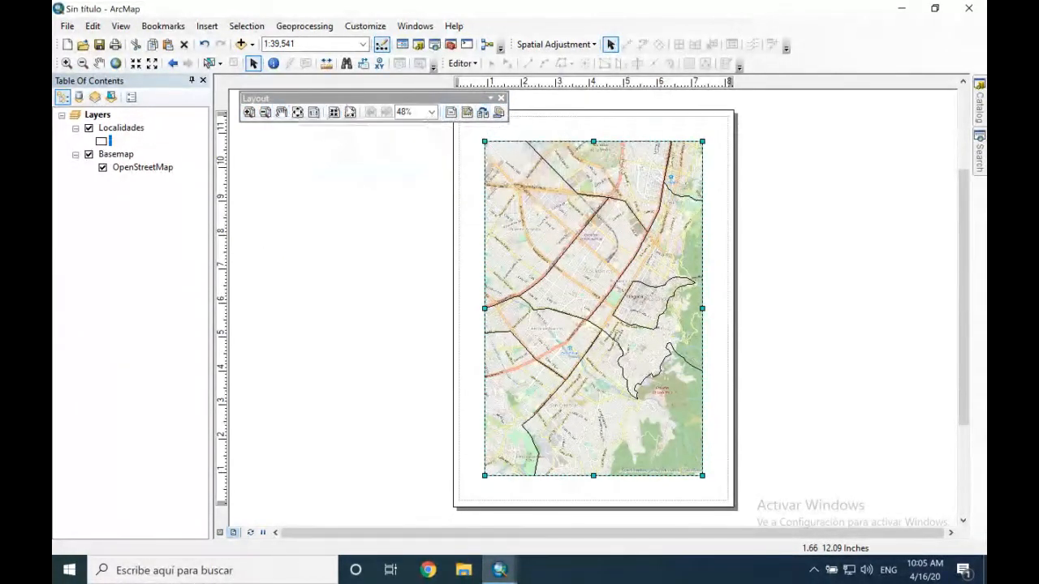
left_click(203, 27)
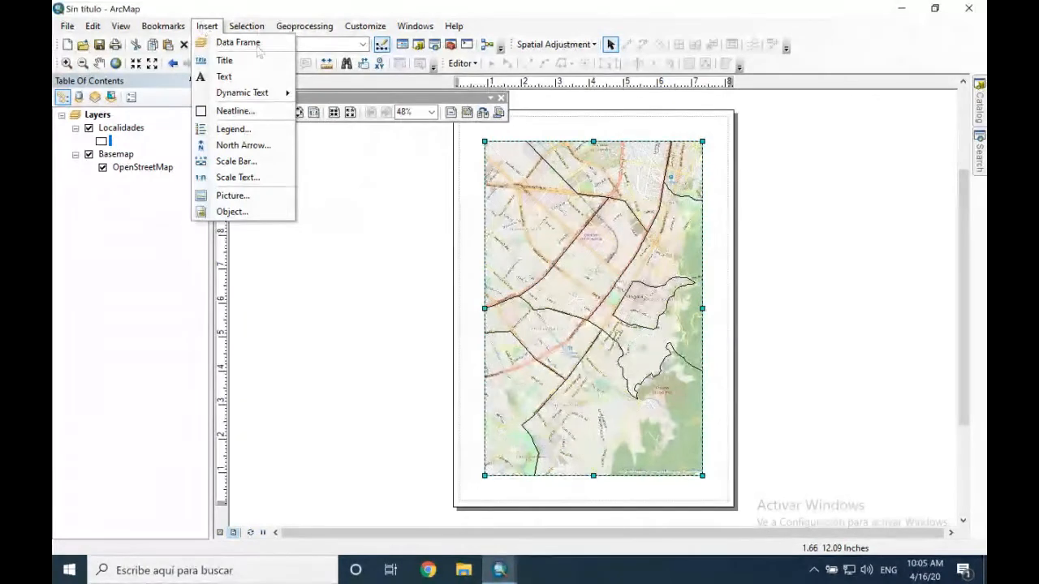
left_click(363, 156)
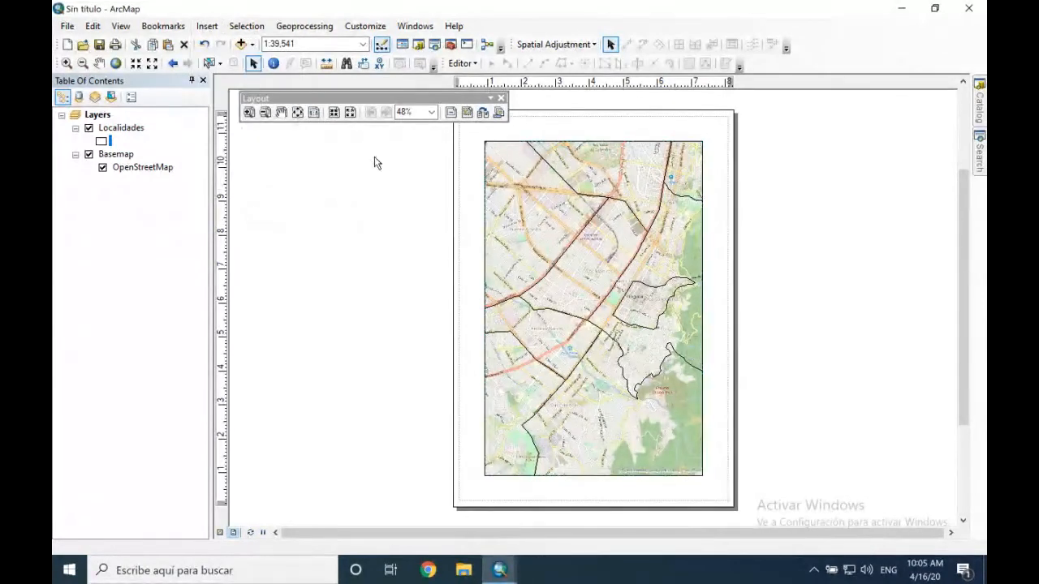
Review the list of available toolbars and the insertable map elements for the layout without choosing any
right_click(802, 66)
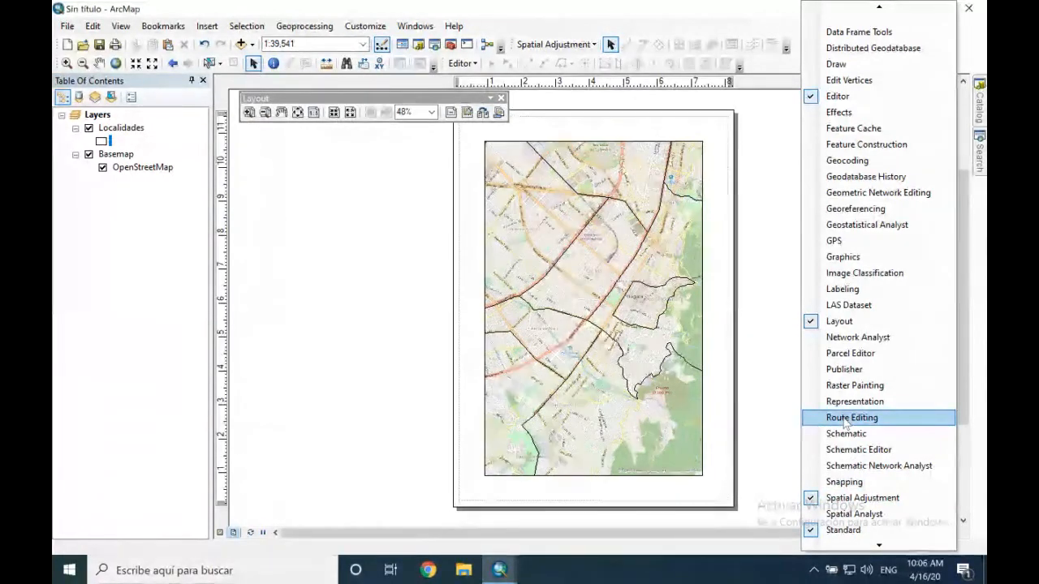
left_click(768, 353)
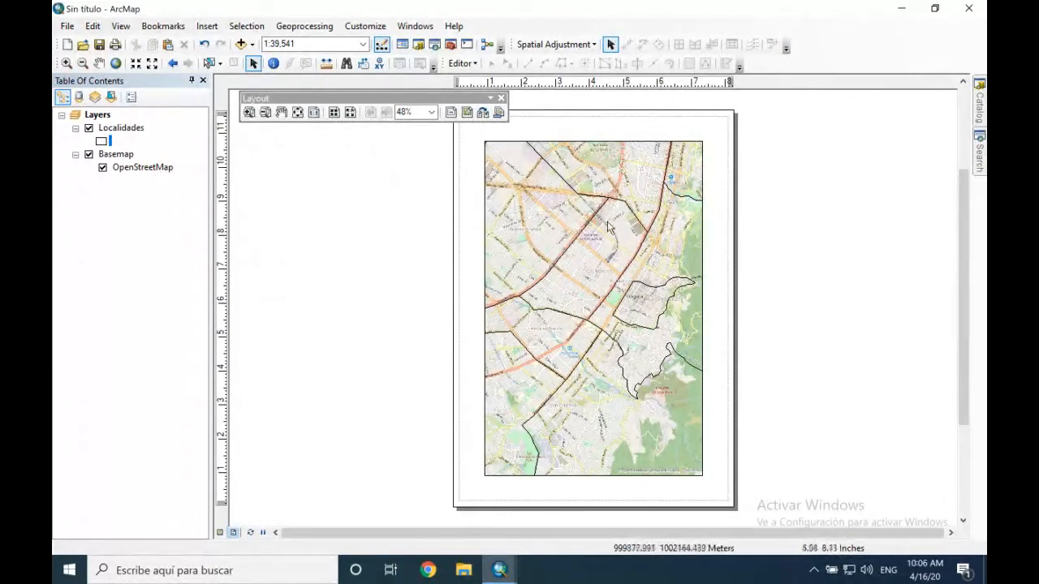
left_click(214, 26)
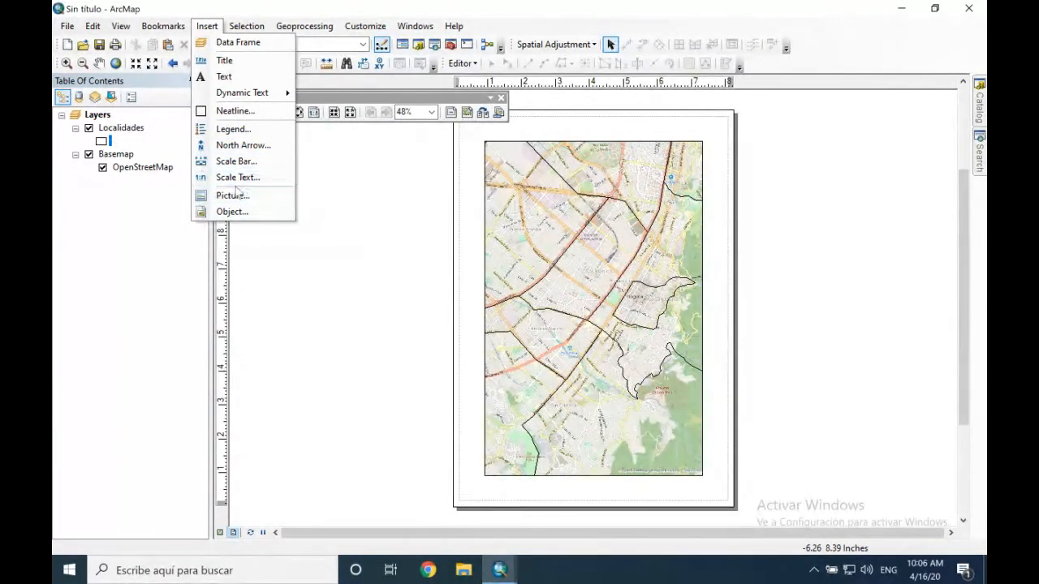
left_click(398, 297)
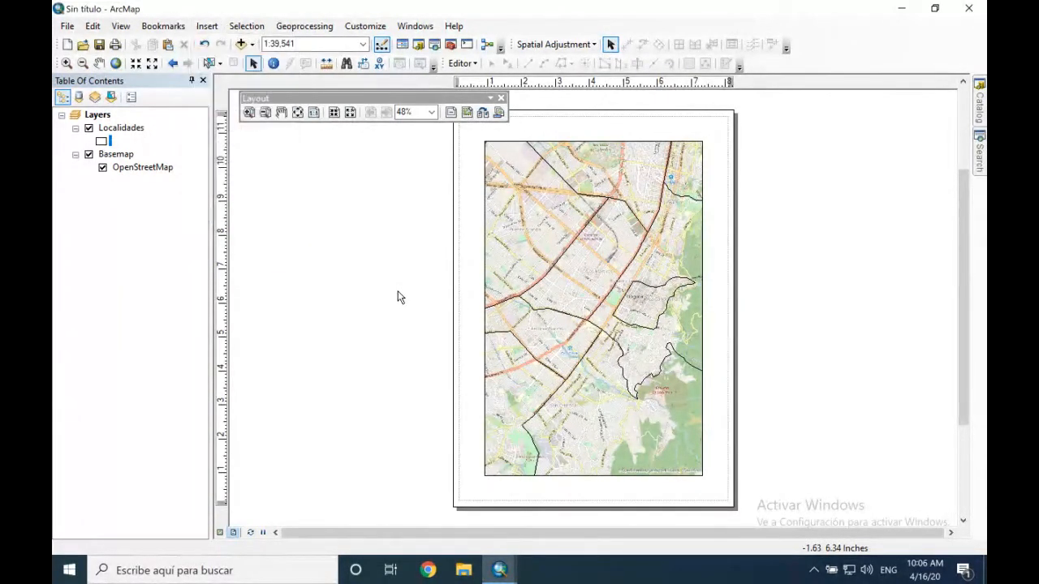
Return to the data view and remove the Basemap group containing OpenStreetMap from the map
left_click(220, 533)
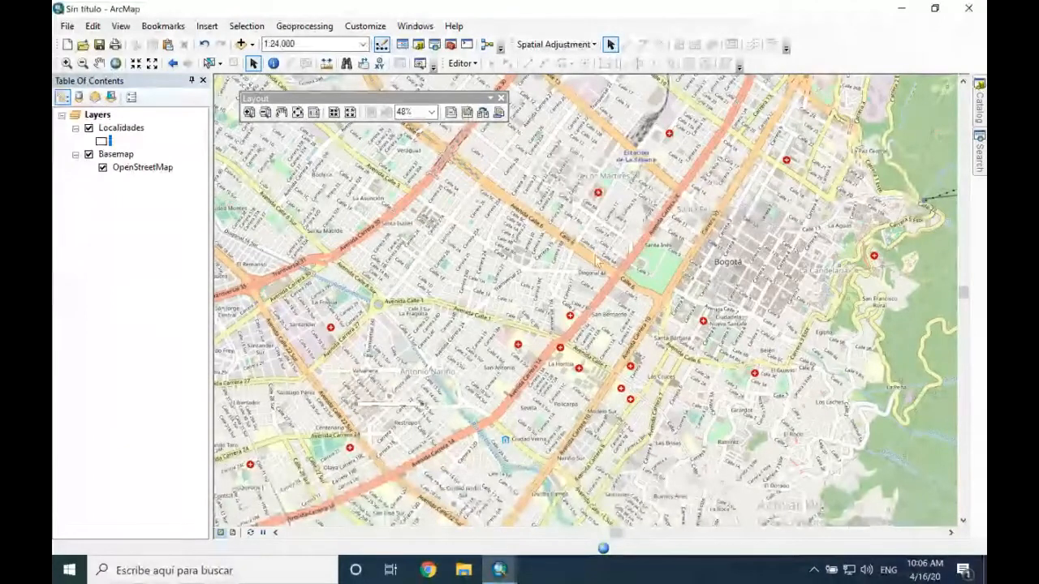
left_click(89, 154)
right_click(114, 155)
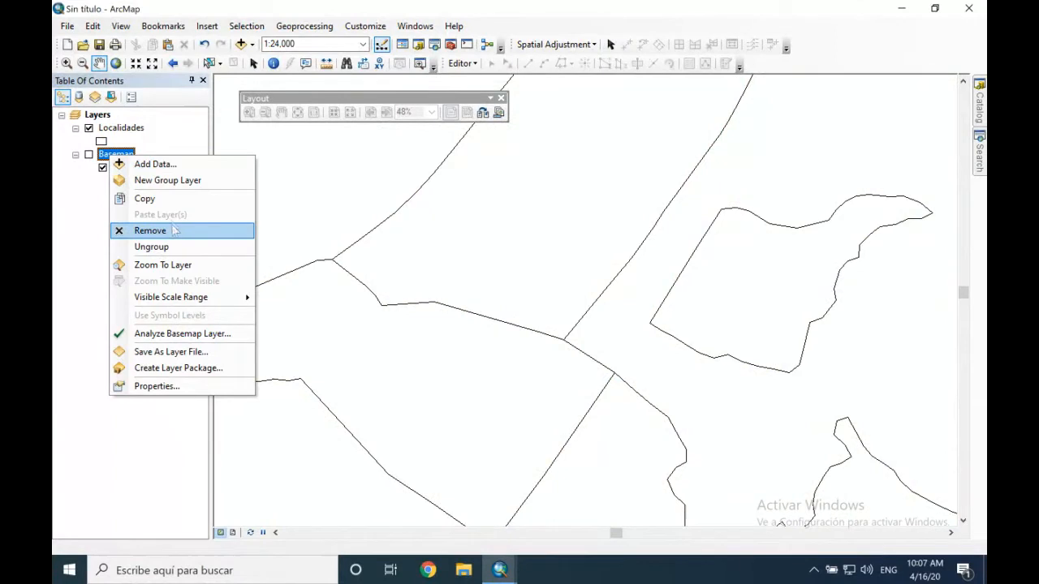
left_click(172, 232)
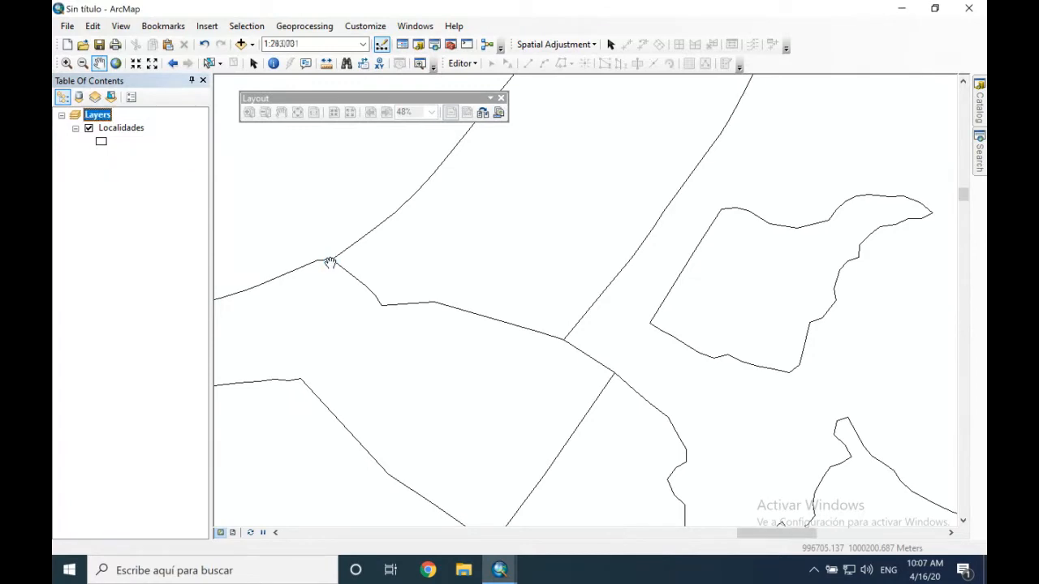
Inspect the Localidades outlines at several scales and show the layer at full extent
scroll(436, 268, "down", 4)
scroll(436, 269, "down", 4)
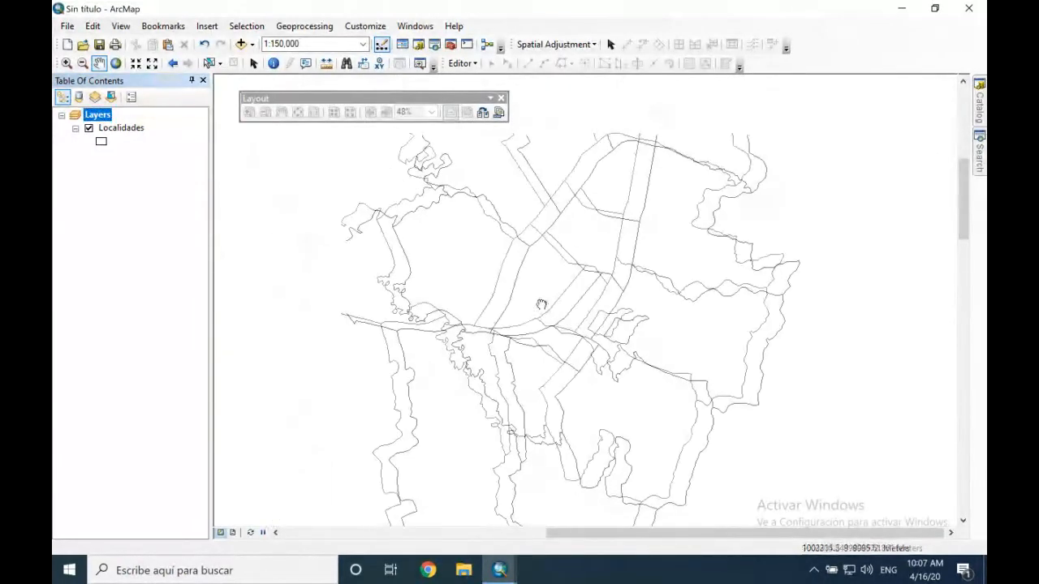
scroll(542, 306, "down", 3)
scroll(541, 305, "up", 3)
scroll(543, 306, "down", 2)
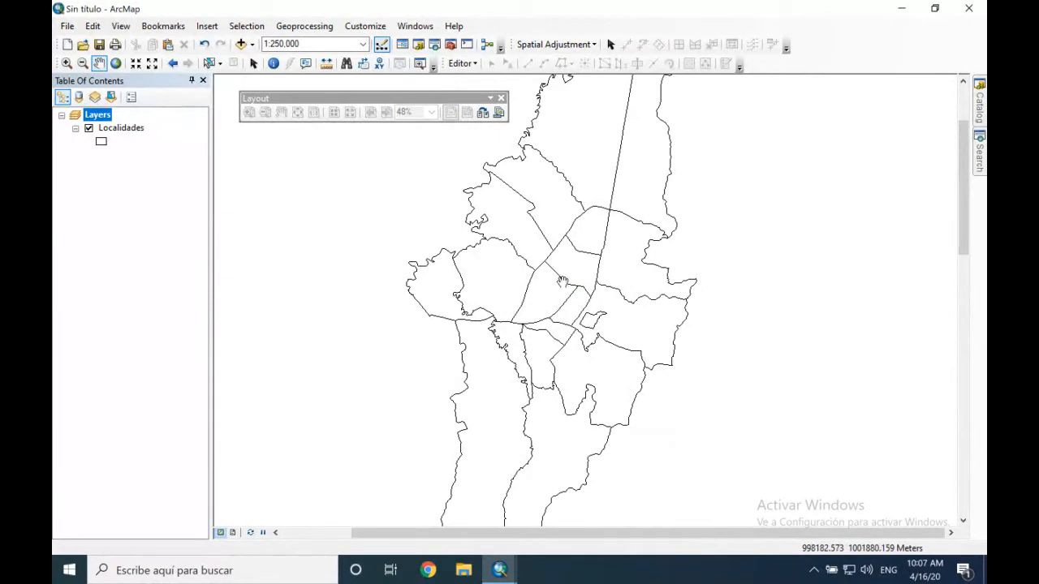
left_click_drag(563, 237, 574, 311)
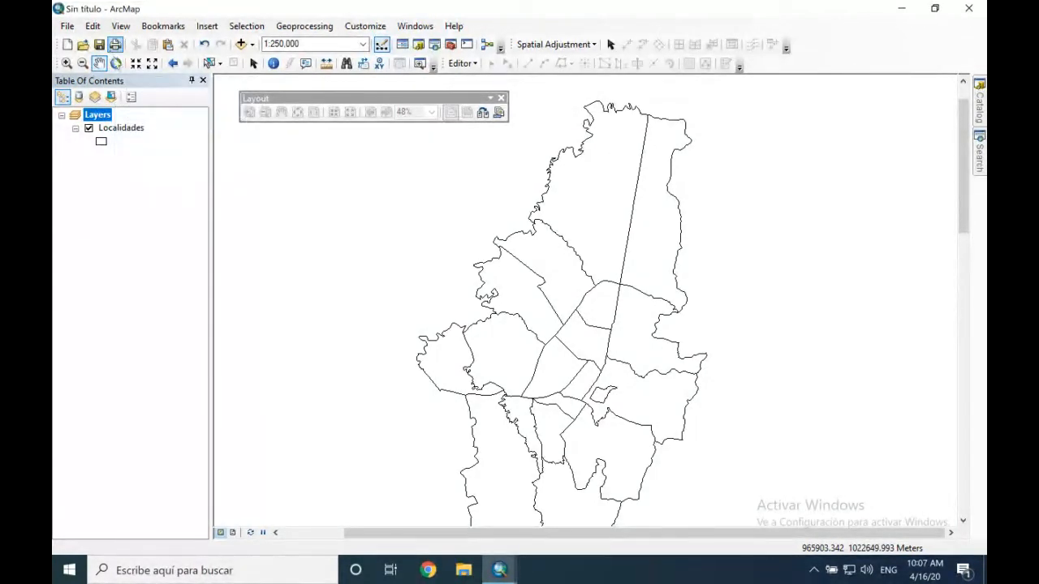
left_click(116, 63)
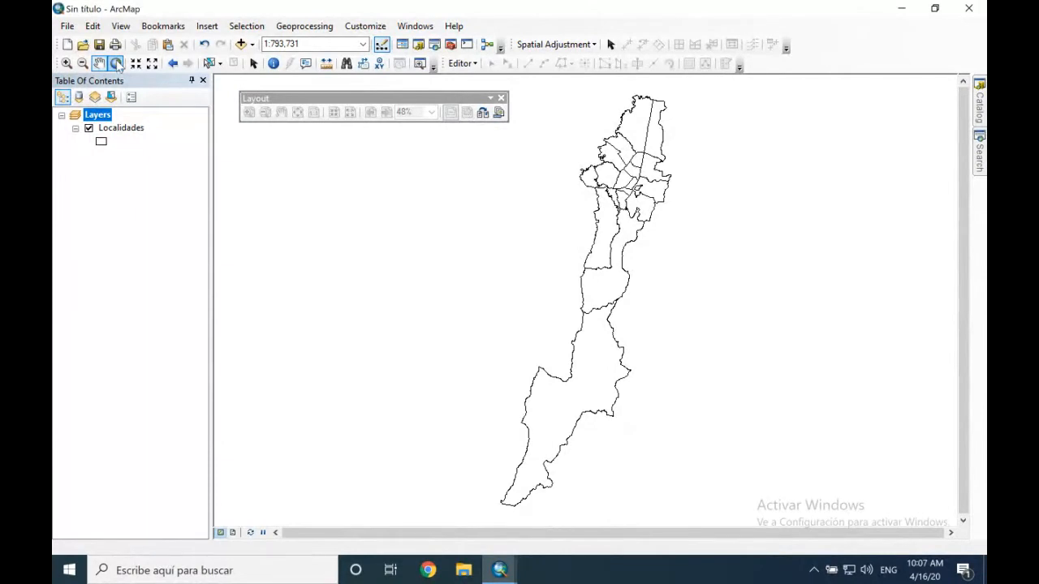
Pan the map until the Localidades outlines leave the view and bring them back with the full extent
left_click_drag(772, 214, 178, 224)
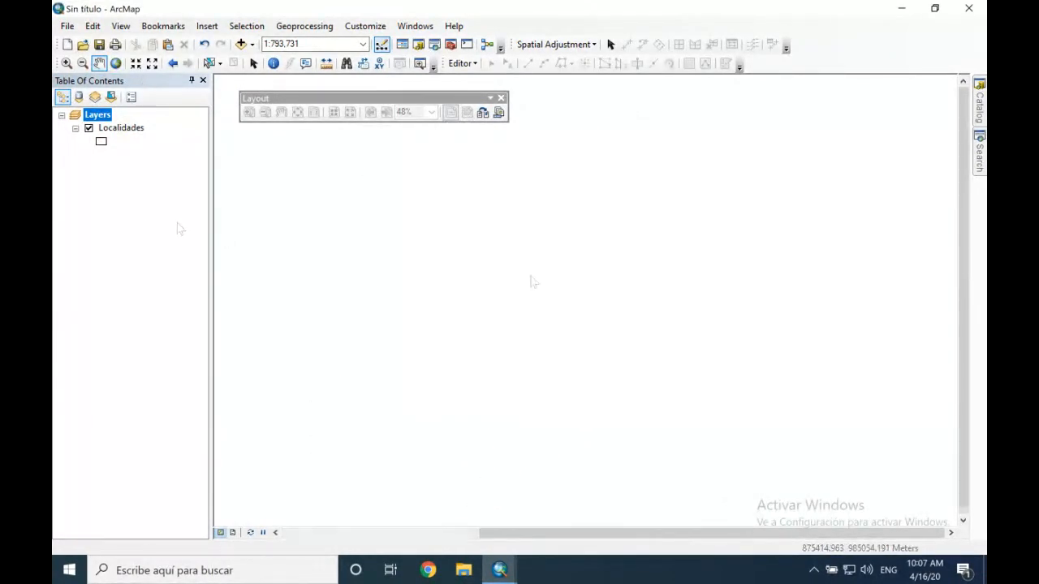
left_click_drag(633, 275, 345, 262)
left_click_drag(708, 262, 244, 230)
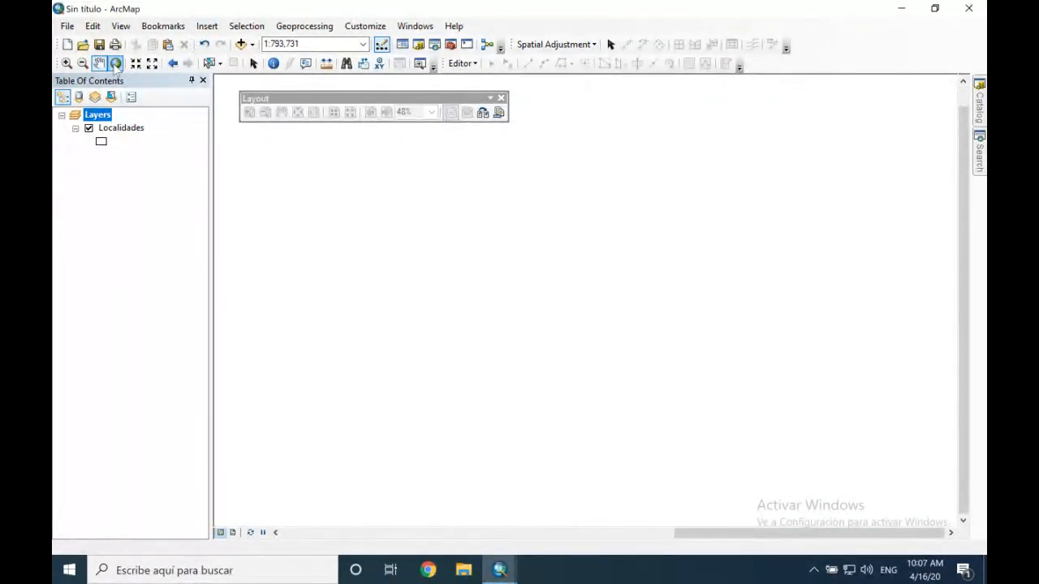
left_click(116, 64)
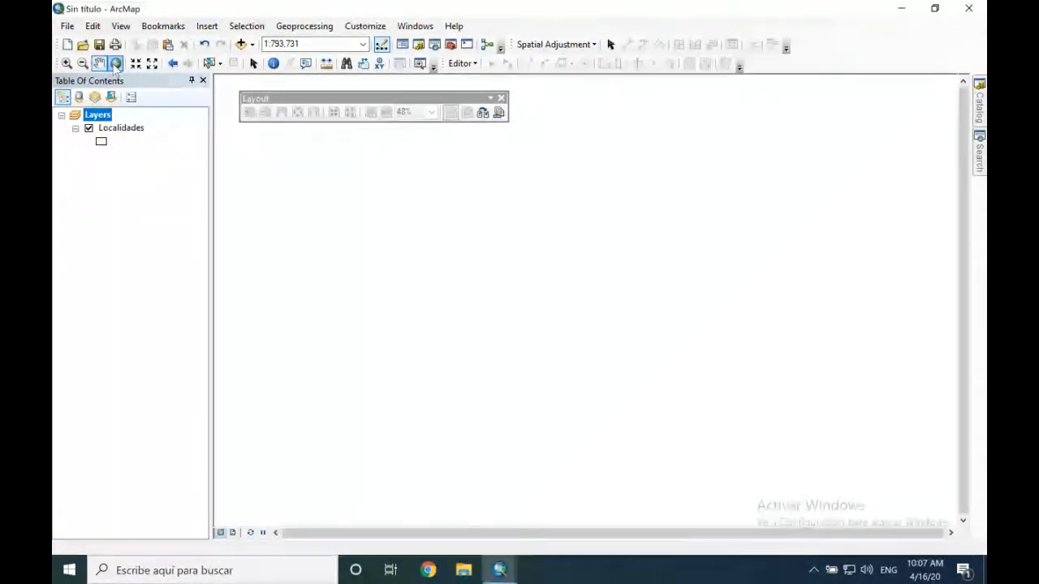
Zoom to the extent of the Localidades layer, repeating the zoom after moving the map away from it
right_click(105, 131)
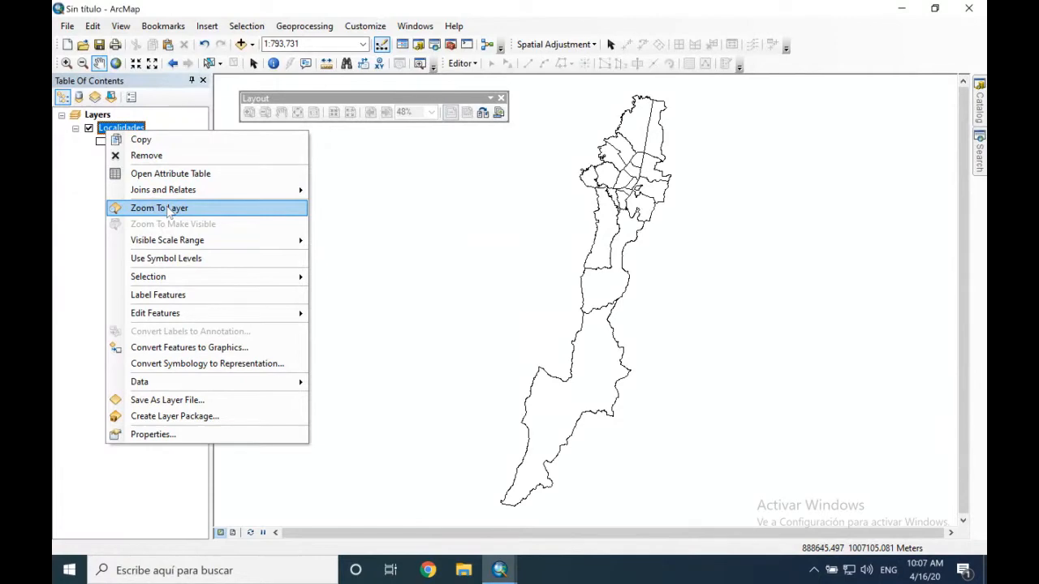
left_click(168, 209)
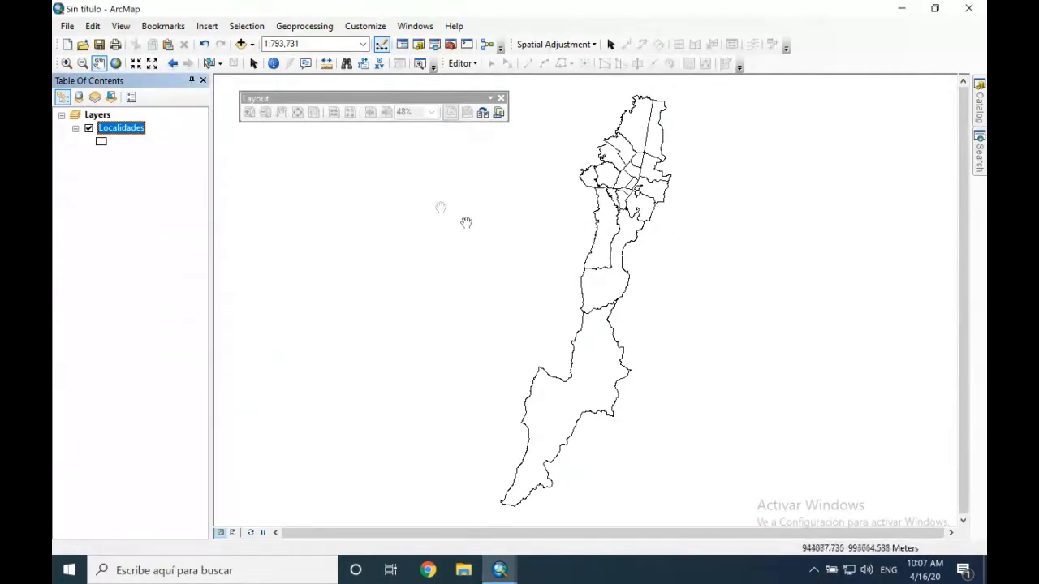
right_click(138, 128)
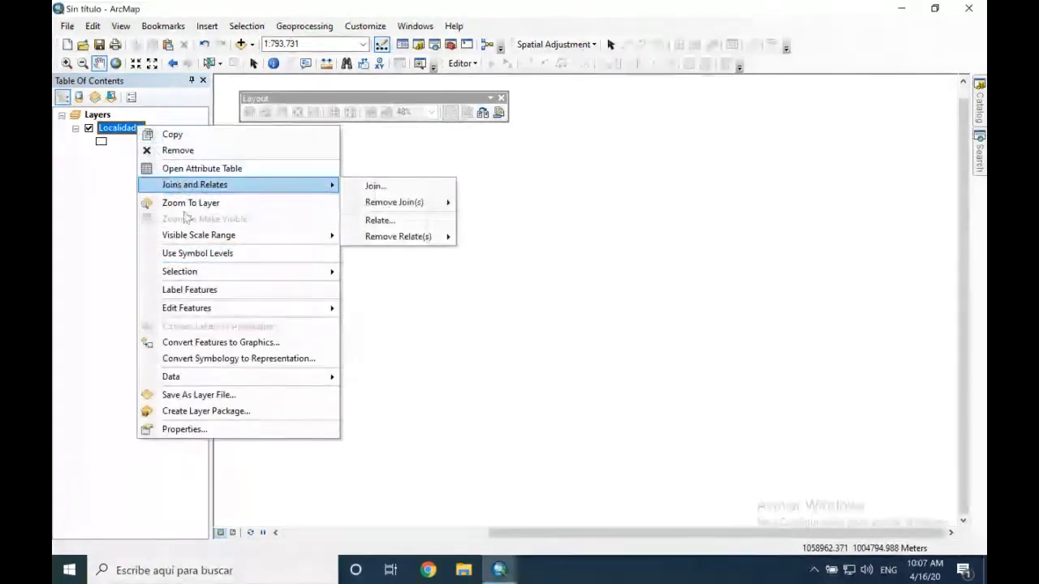
left_click(190, 203)
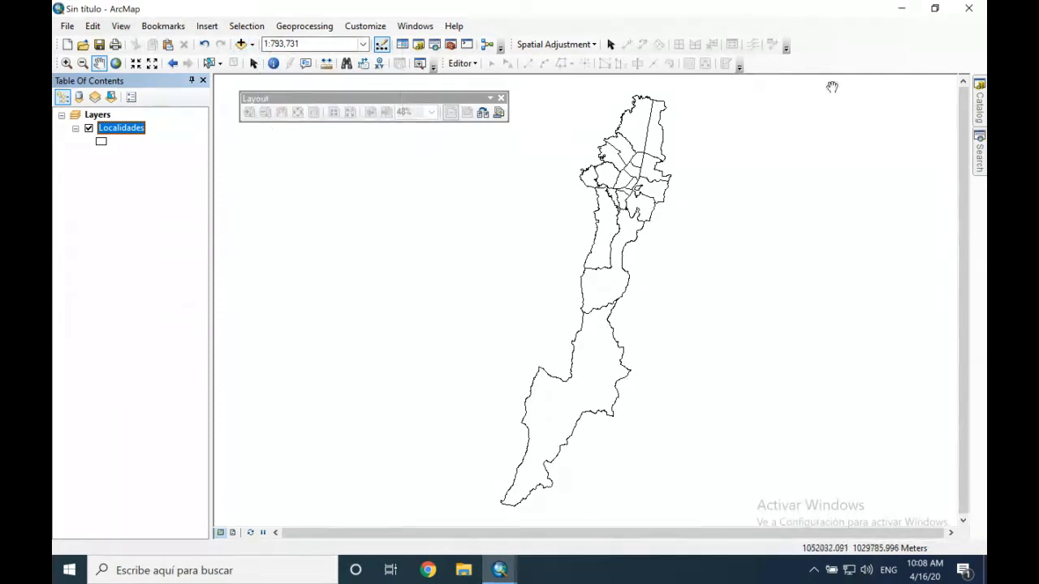
In the Catalog, browse \\Mac\Home\Documents to the DatosGeo12020 folder and expand the DatosGeo1_2020.gdb geodatabase
left_click(980, 105)
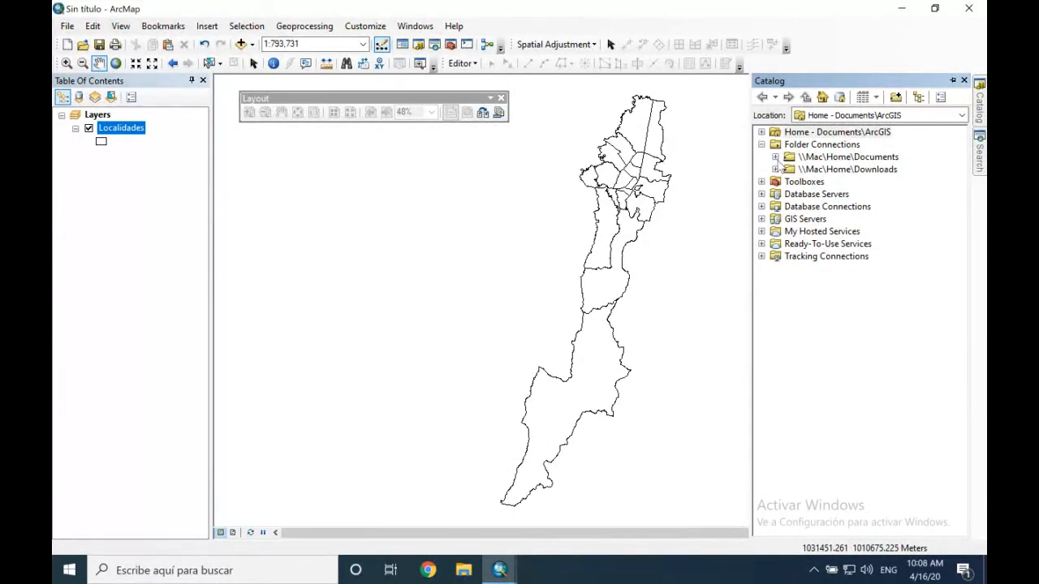
left_click(775, 156)
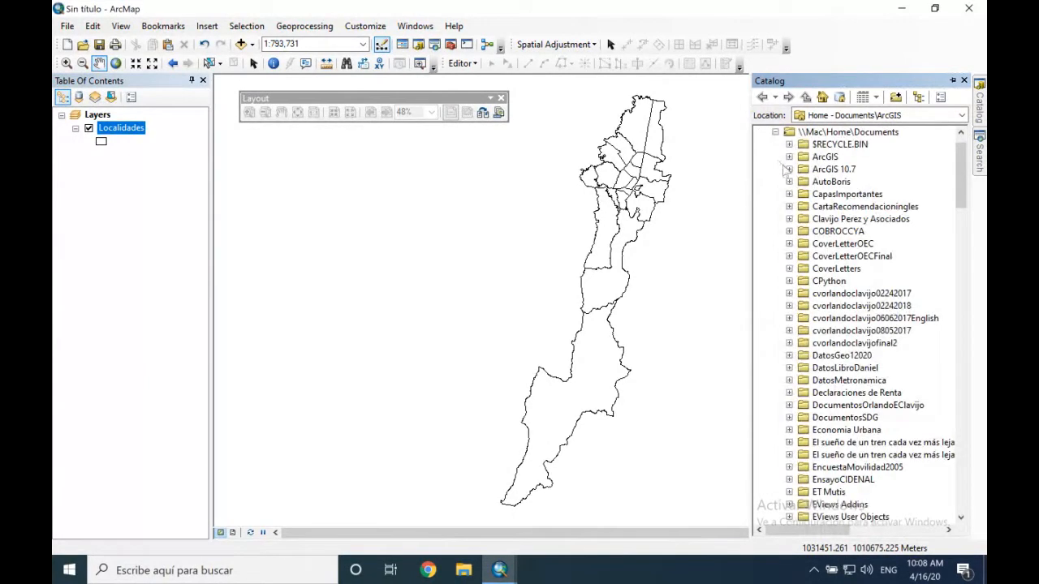
left_click(789, 356)
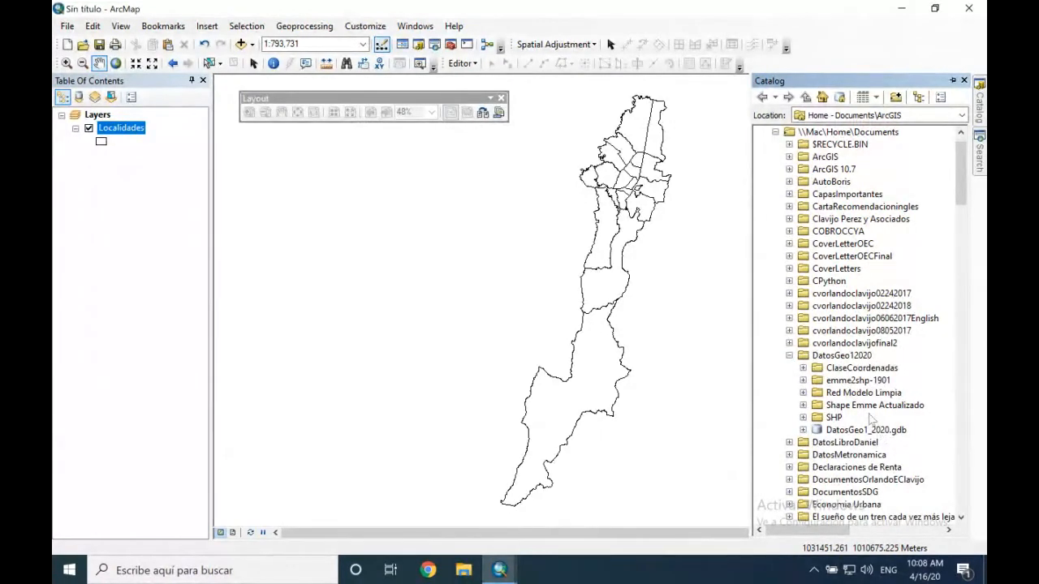
scroll(897, 402, "up", 1)
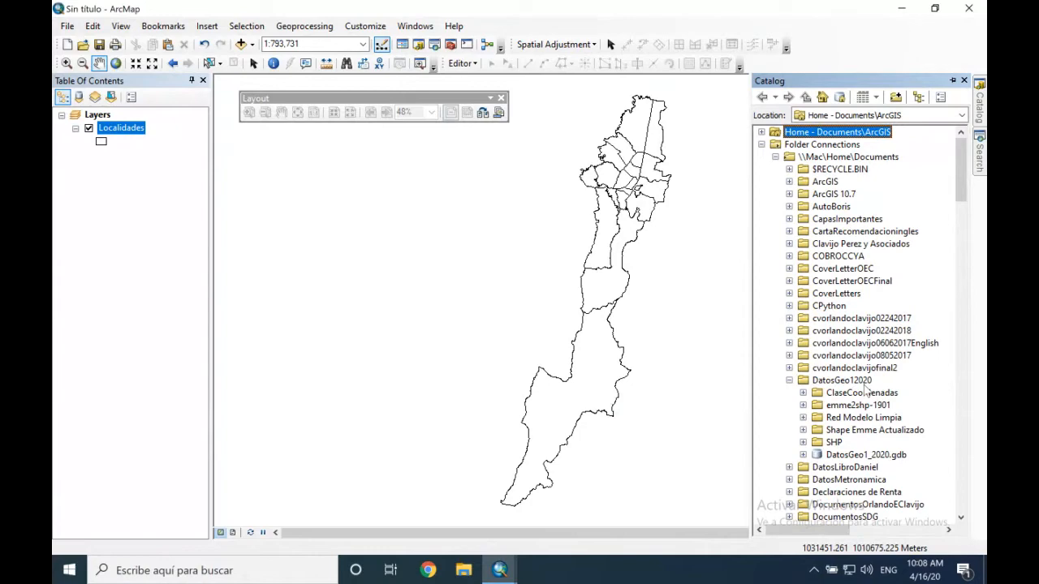
left_click(789, 219)
left_click(789, 219)
scroll(852, 325, "down", 1)
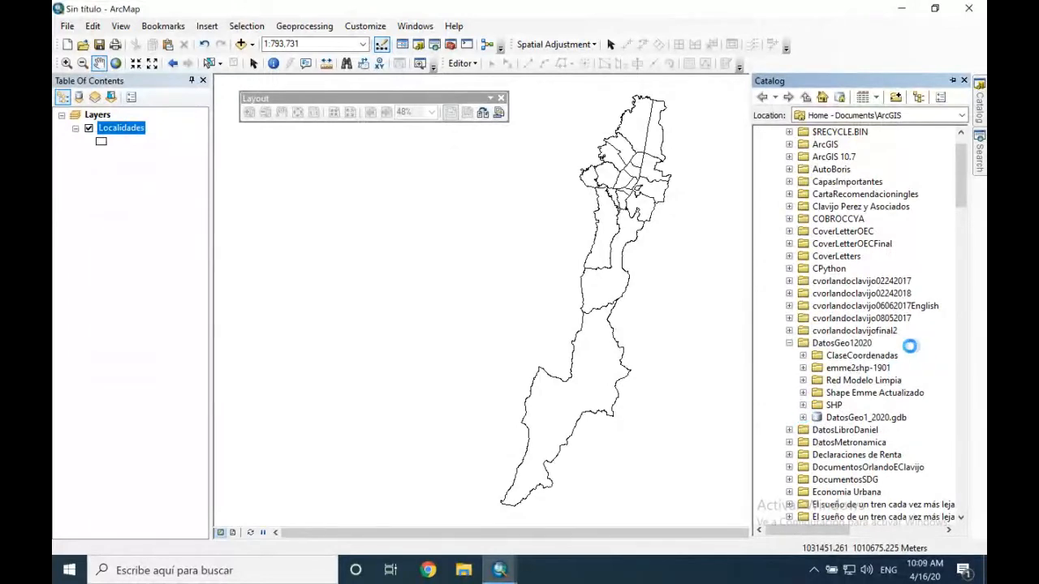
scroll(914, 346, "down", 4)
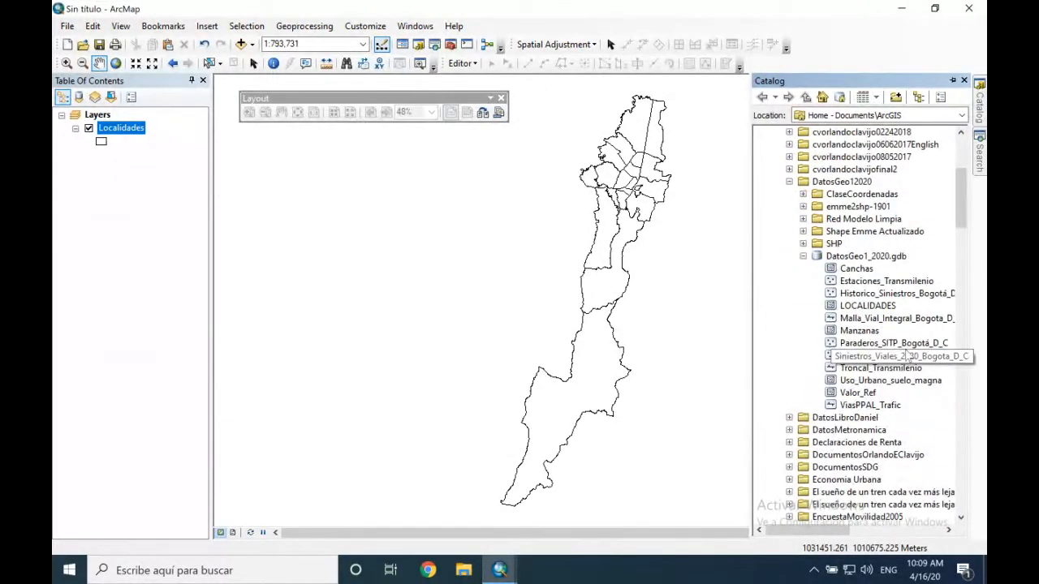
scroll(910, 356, "up", 2)
scroll(909, 358, "down", 1)
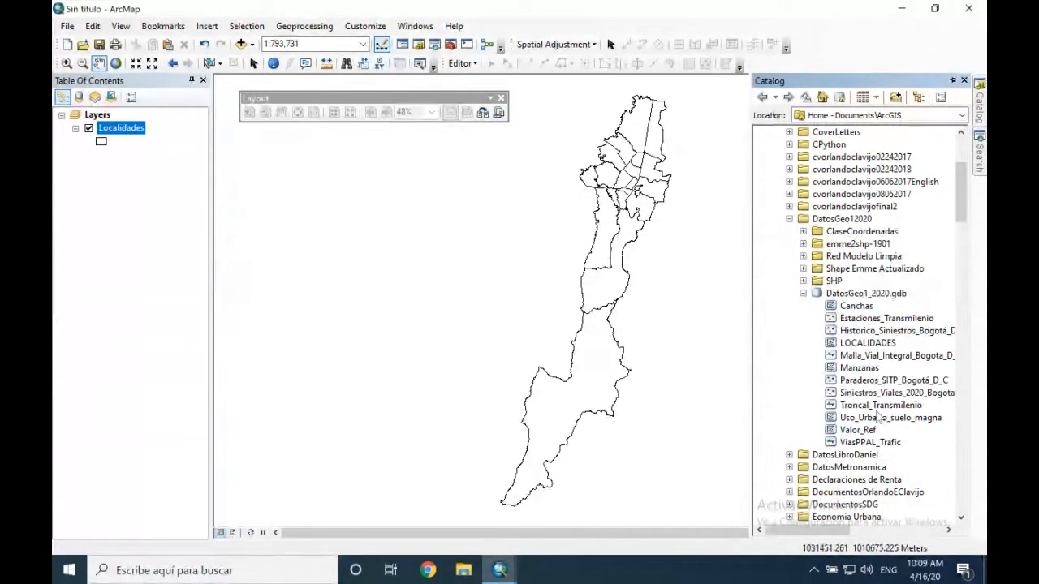
Add the Estaciones_Transmilenio feature class from DatosGeo1_2020.gdb to the map
left_click(865, 320)
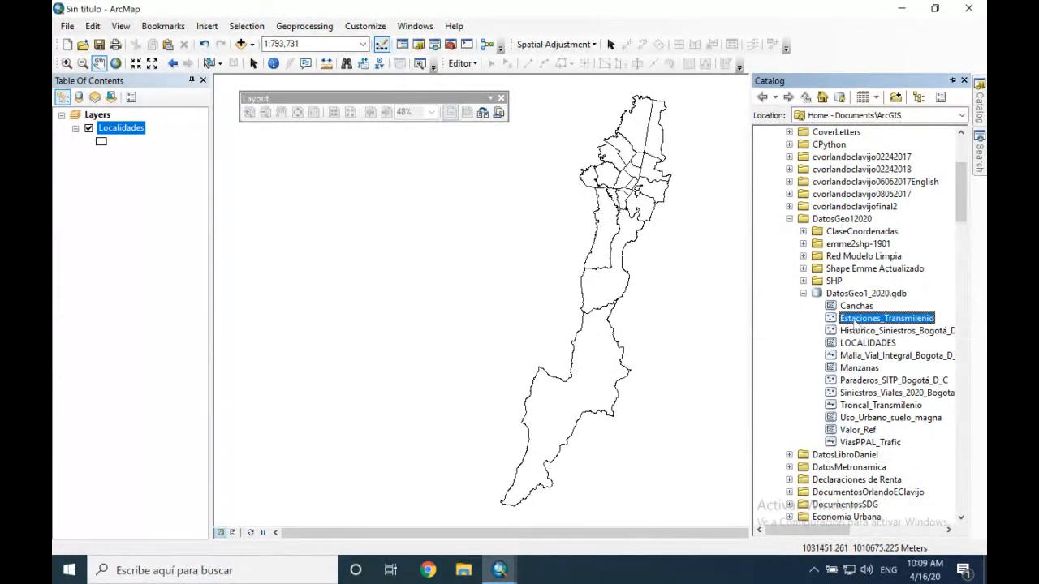
left_click_drag(865, 319, 488, 315)
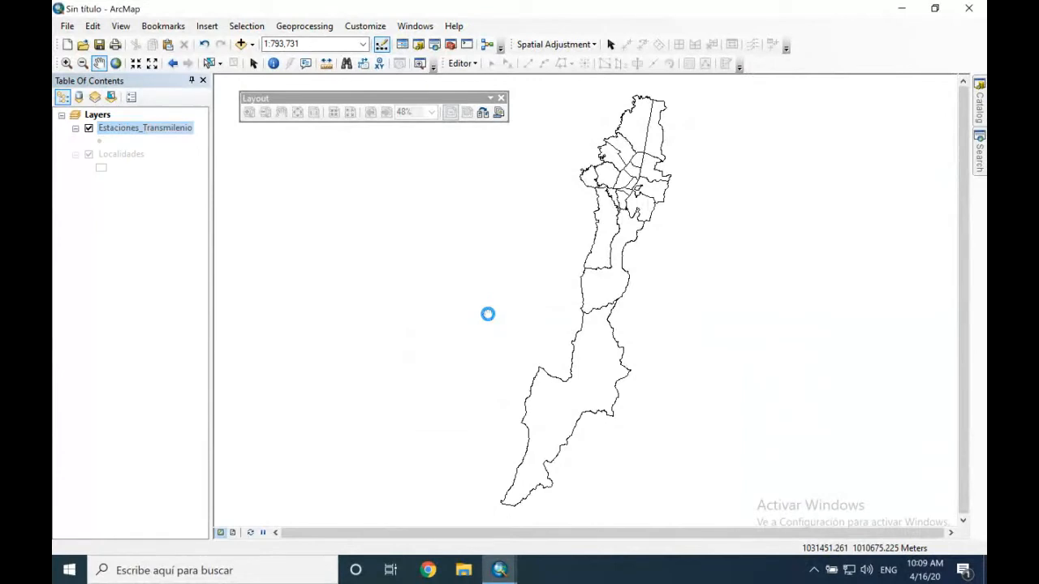
mouse_move(980, 101)
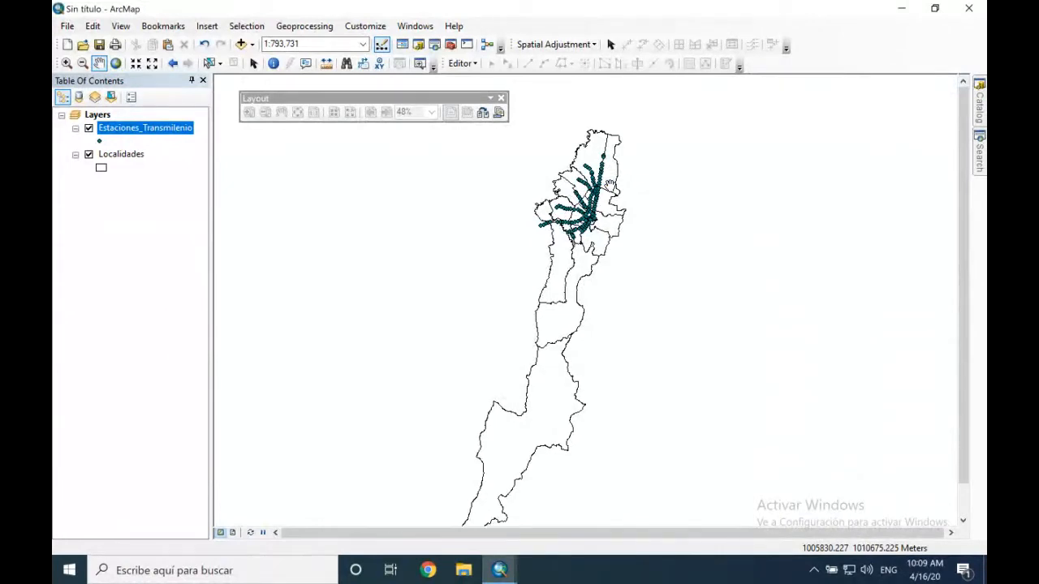
Close the floating Layout toolbar and enlarge the map around the Transmilenio stations to a scale of 1:250,000
left_click(500, 98)
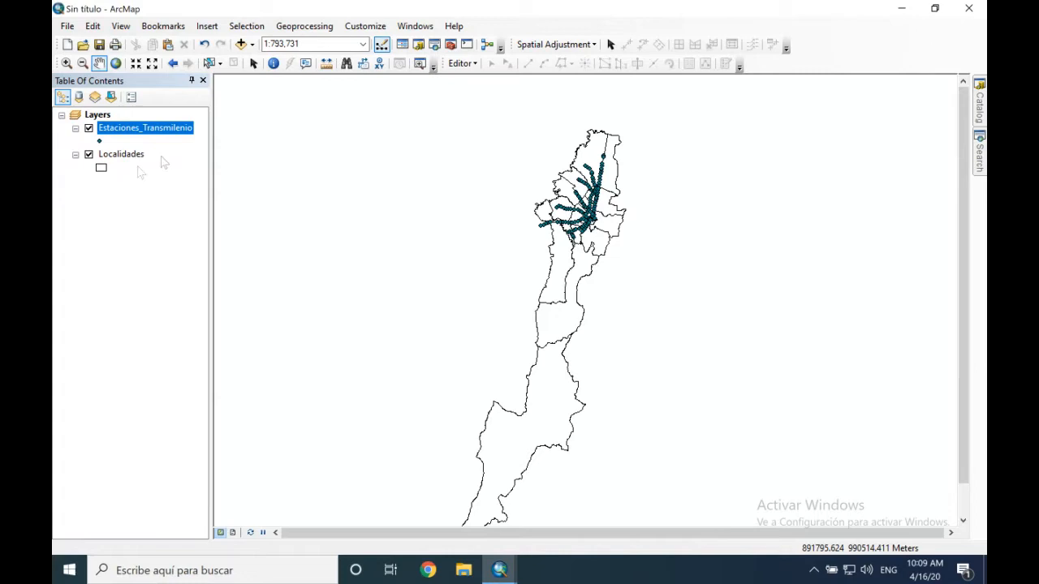
scroll(633, 235, "up", 1)
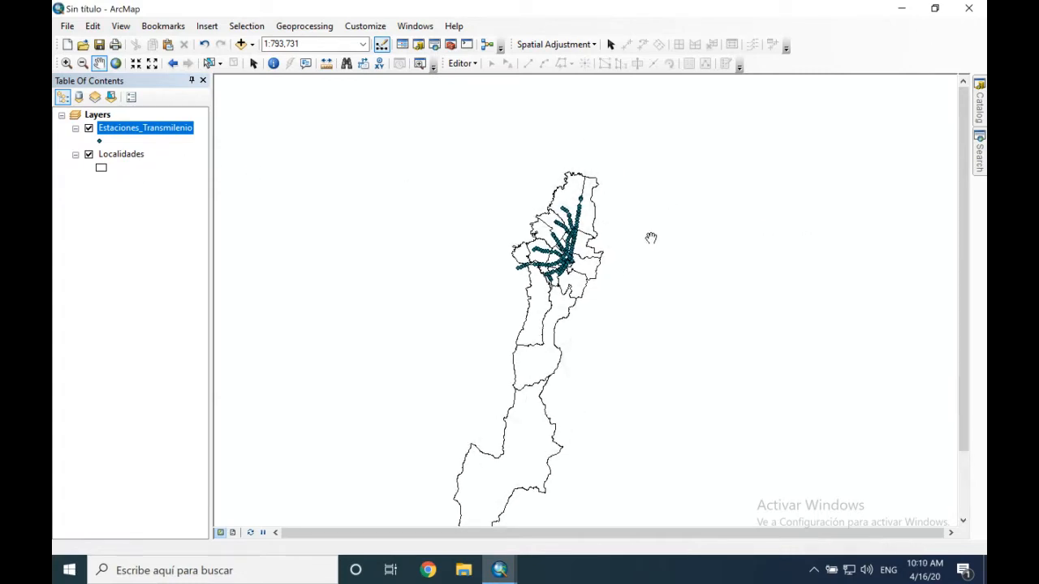
scroll(546, 236, "up", 4)
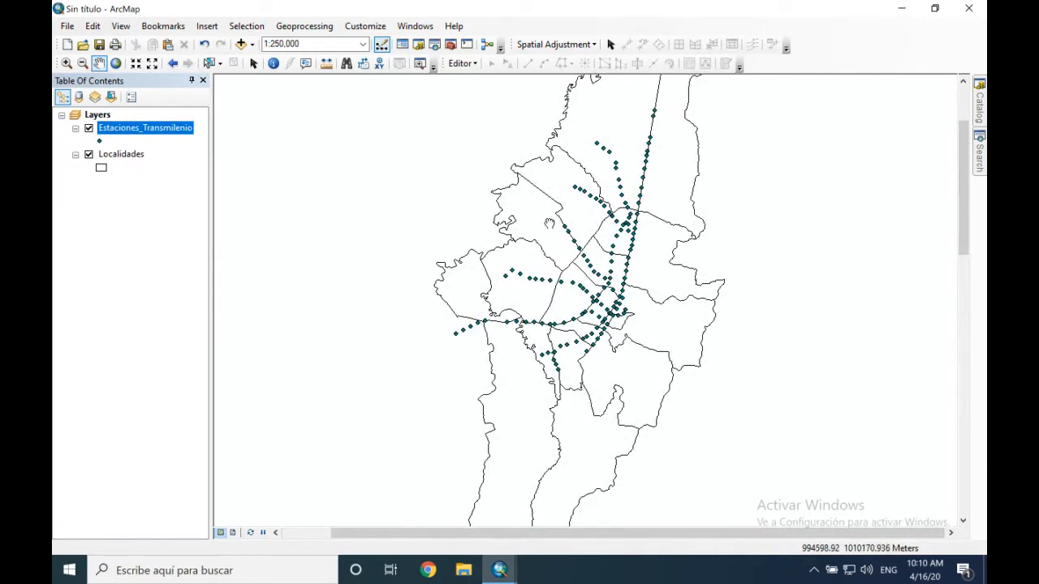
left_click_drag(546, 236, 528, 287)
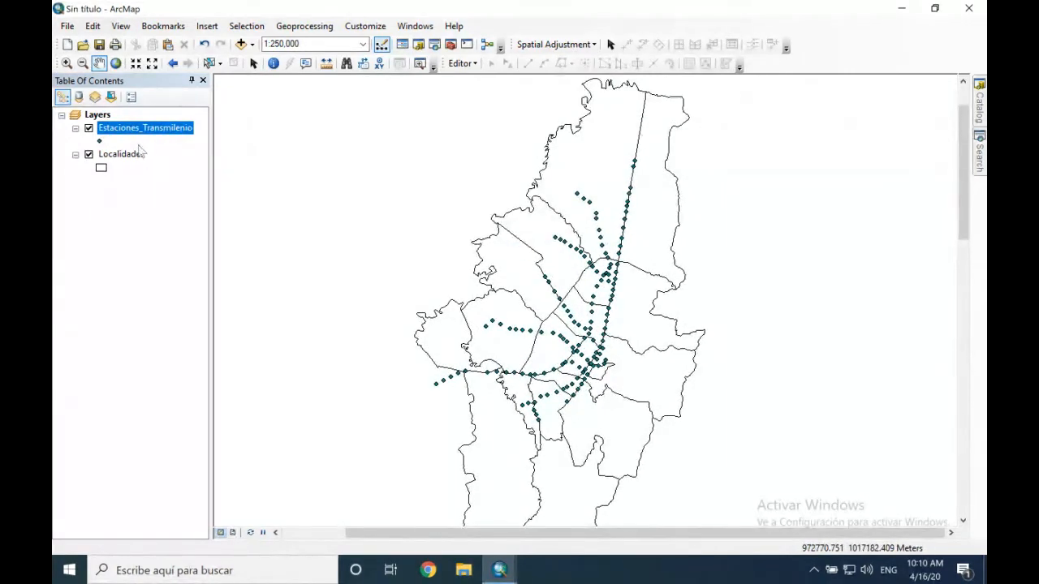
Change the Localidades polygon symbol to the light Green fill with a black outline
left_click(101, 168)
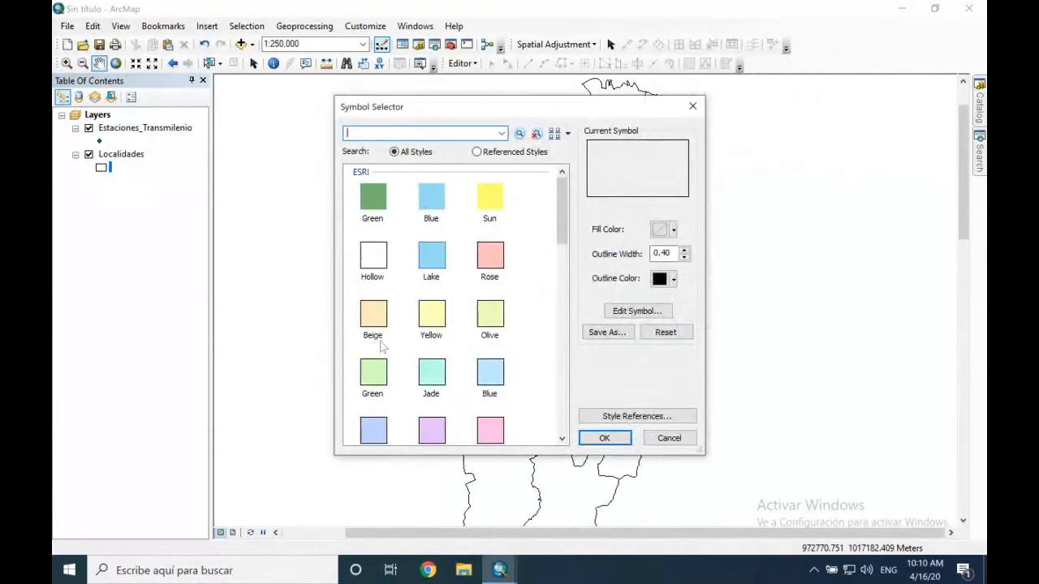
left_click(373, 372)
left_click(602, 437)
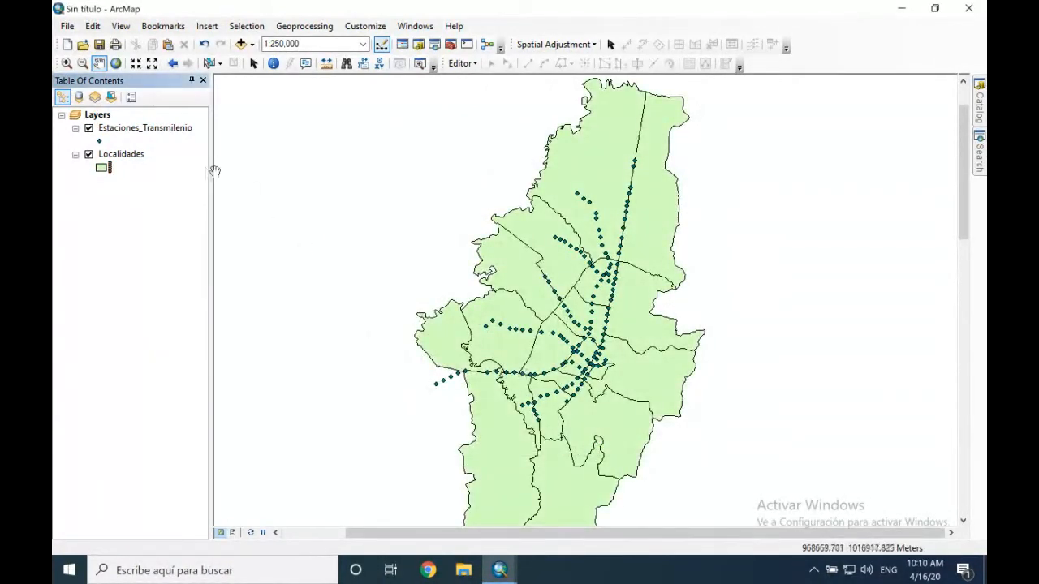
Demonstrate drawing order by placing Localidades above Estaciones_Transmilenio and moving the stations back on top, twice
left_click(126, 156)
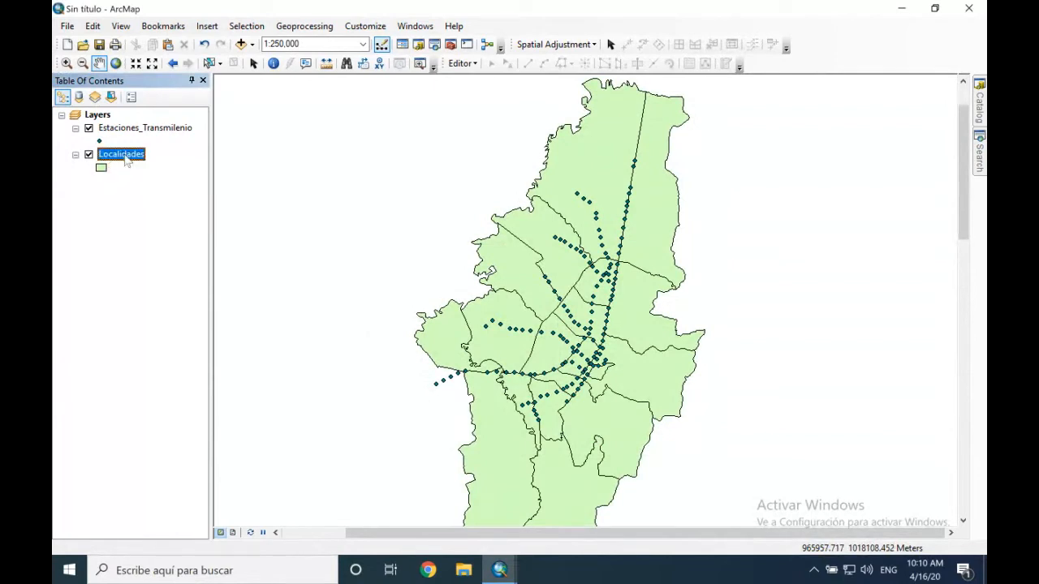
left_click_drag(126, 164, 130, 122)
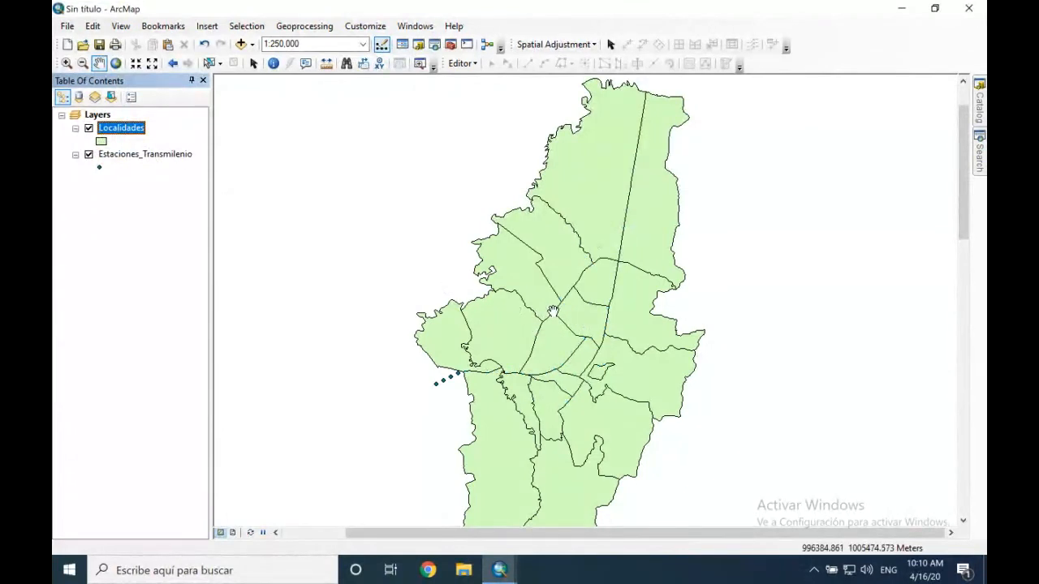
left_click_drag(151, 153, 166, 122)
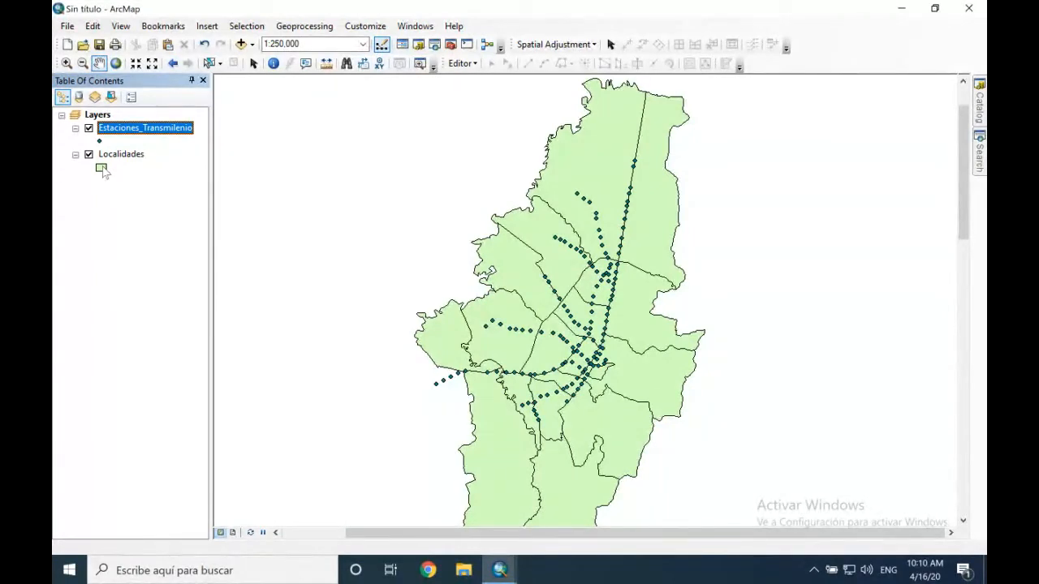
left_click_drag(118, 135, 113, 160)
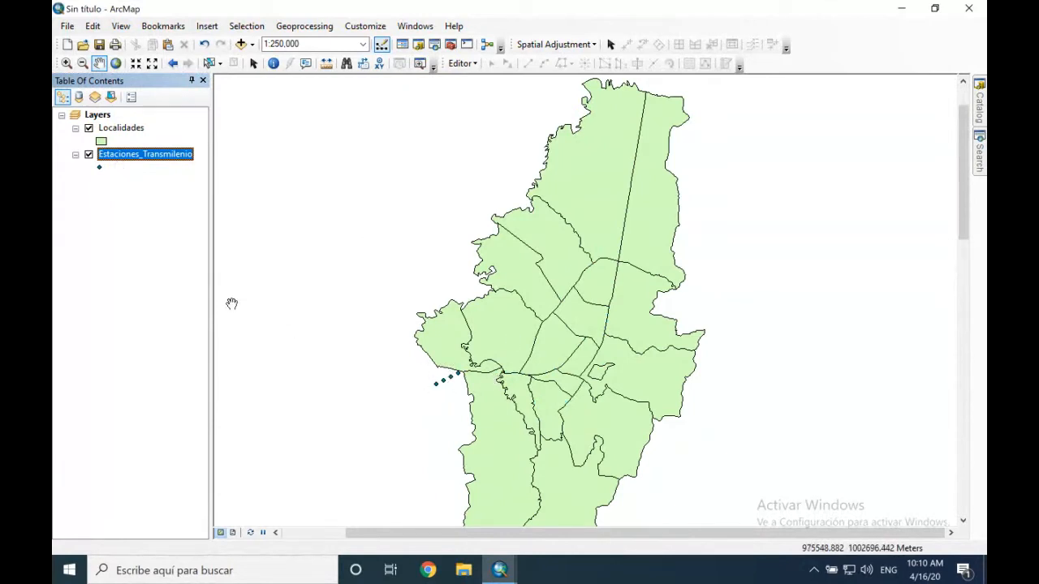
left_click_drag(142, 161, 136, 116)
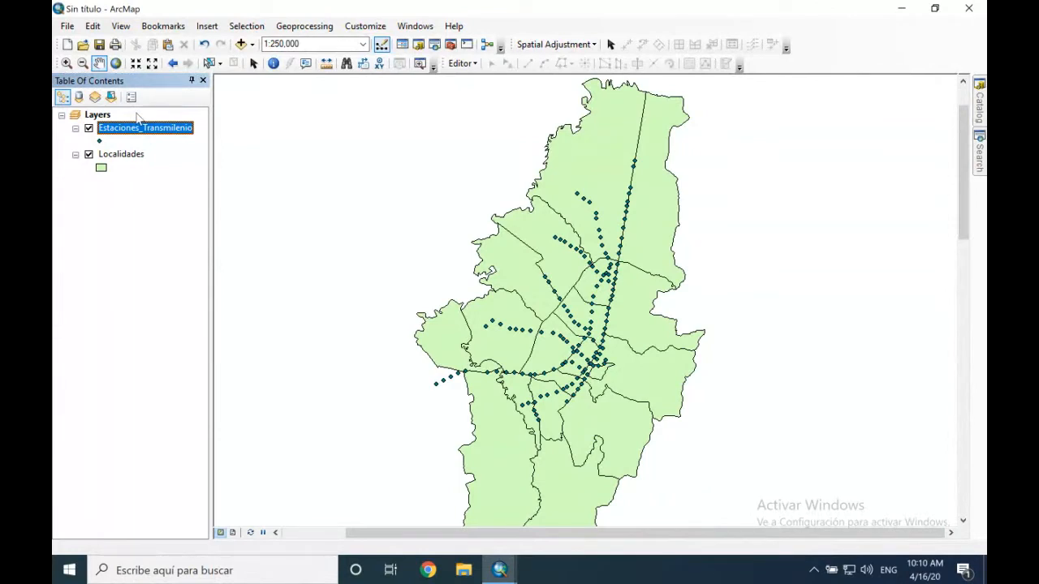
Toggle the visibility of Estaciones_Transmilenio several times and of Localidades once, leaving both layers switched on
left_click(89, 129)
left_click(90, 129)
left_click(89, 129)
left_click(89, 129)
left_click(89, 129)
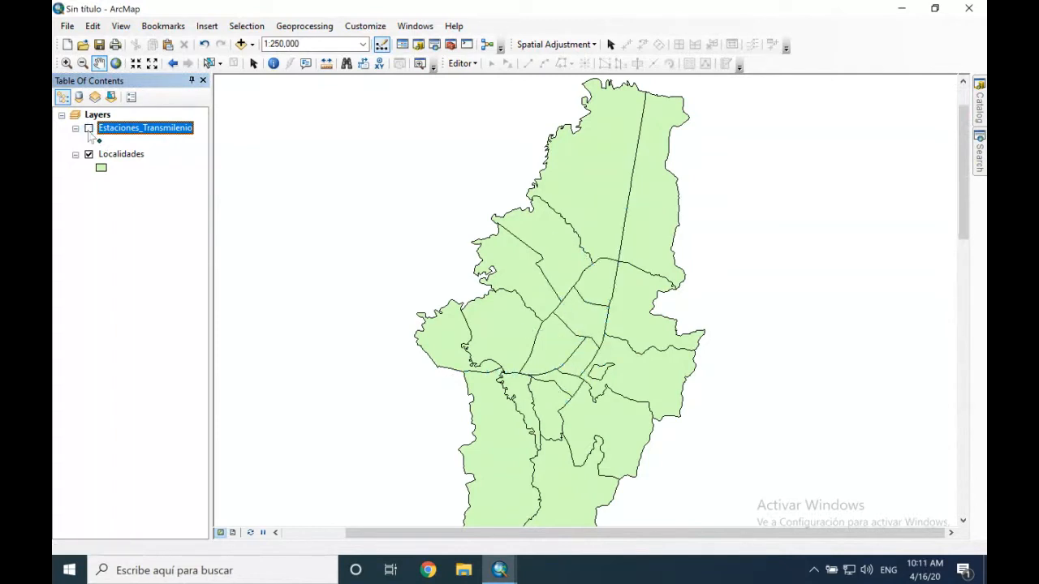
left_click(90, 129)
left_click(89, 154)
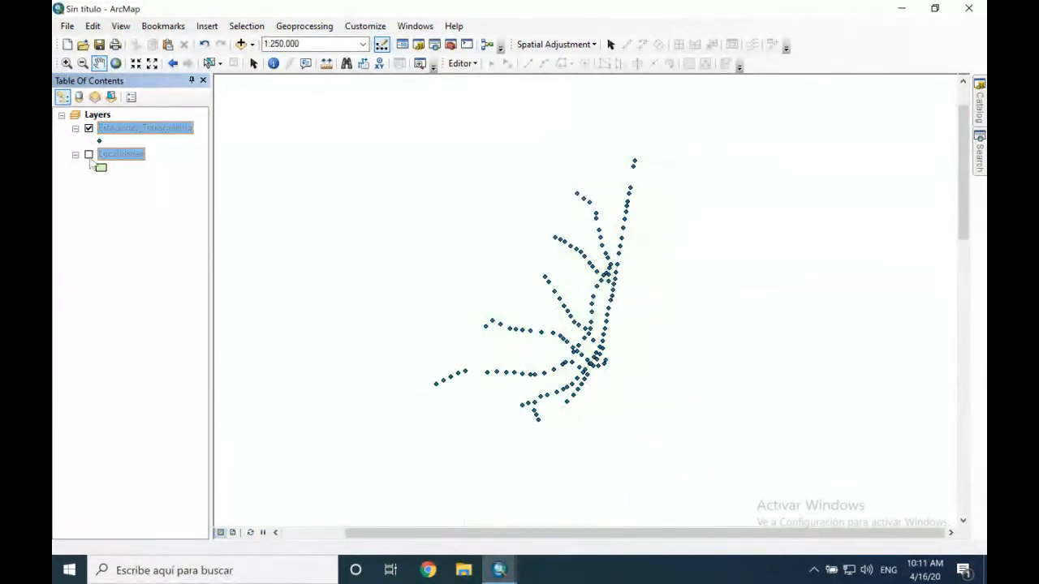
left_click(89, 154)
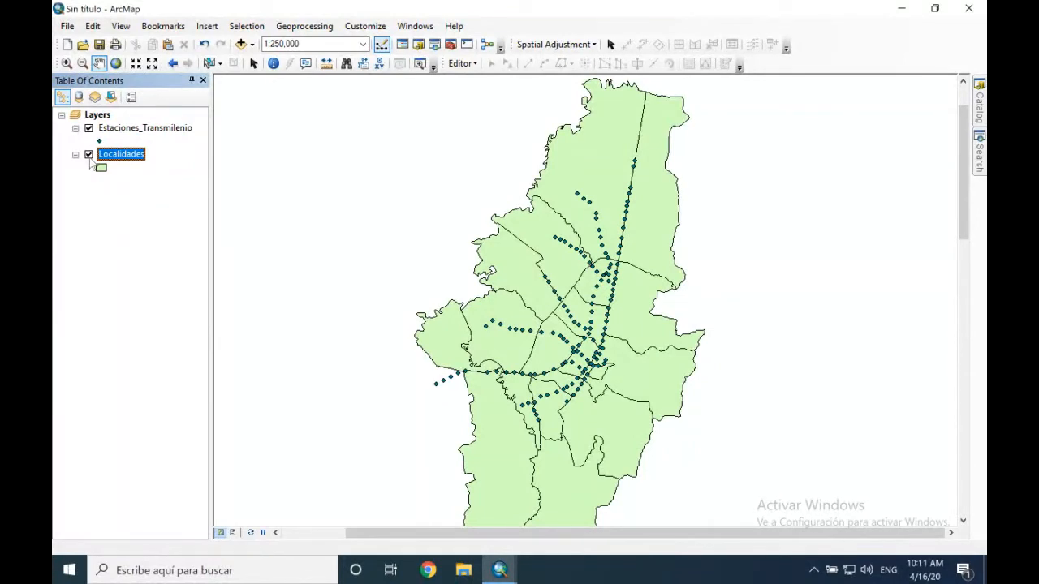
List the layers by source in a widened table of contents to examine their paths, and return to the drawing order listing
left_click(78, 97)
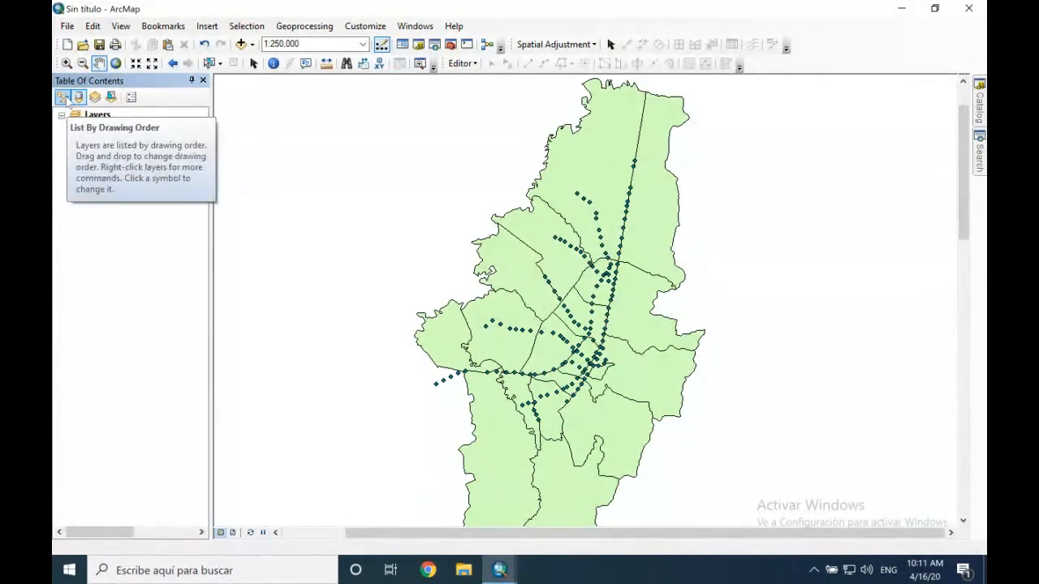
left_click_drag(211, 231, 377, 230)
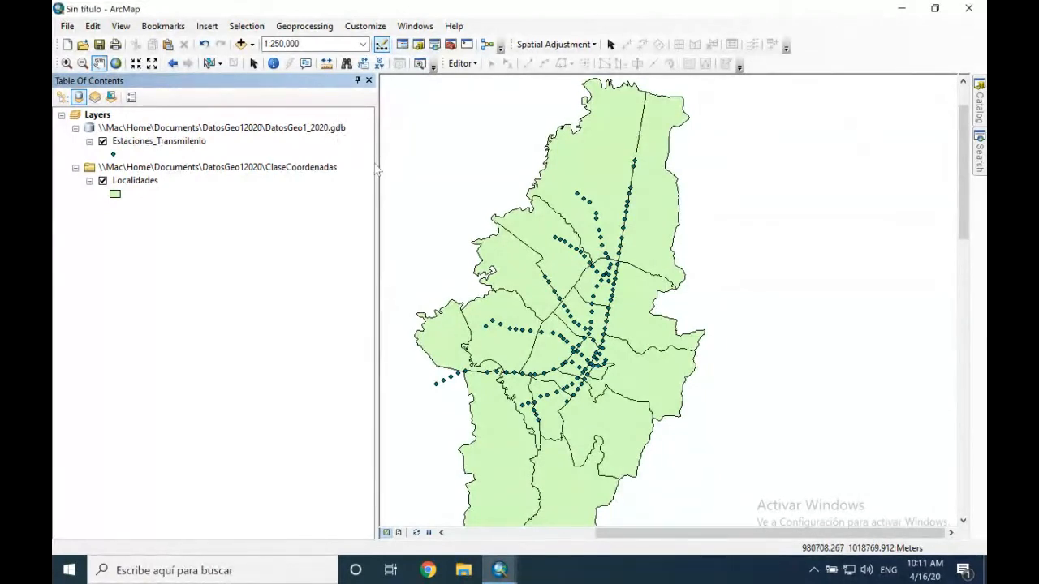
left_click_drag(377, 168, 297, 168)
left_click_drag(297, 362, 255, 364)
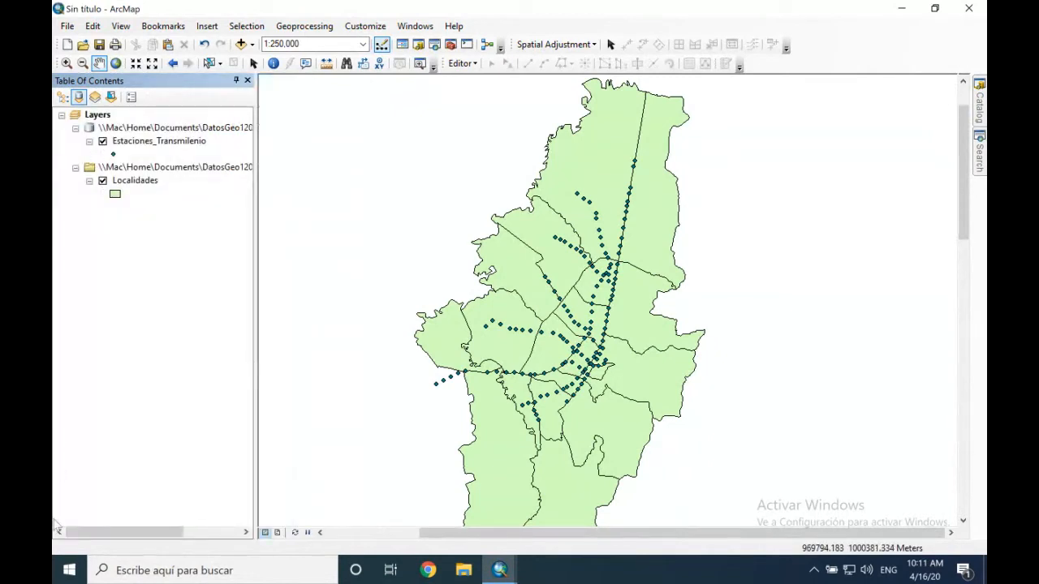
left_click(63, 97)
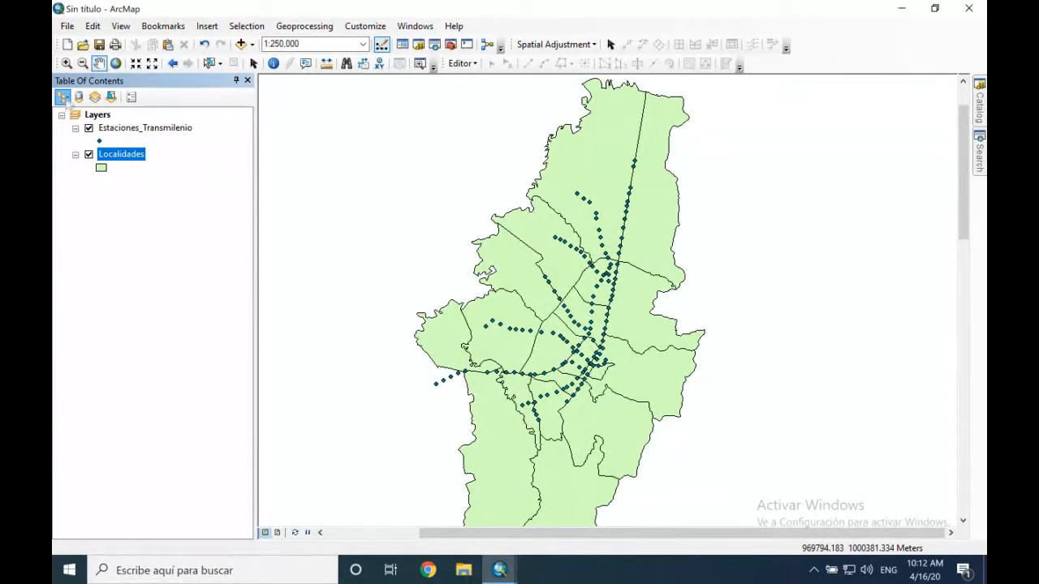
List the layers by source and by visibility, switching Localidades off to compare the visible and not visible groups
left_click(78, 97)
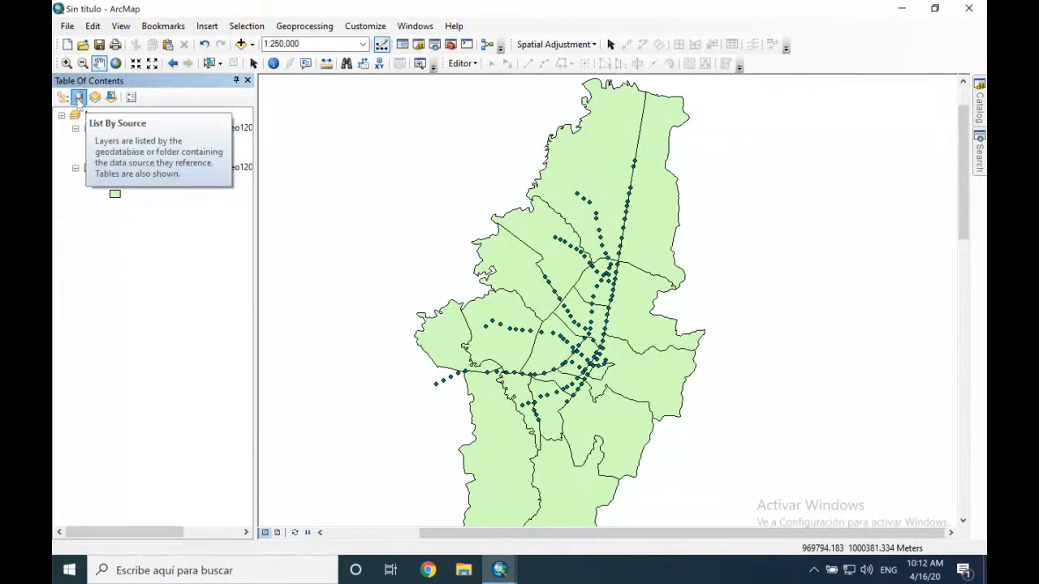
left_click(95, 98)
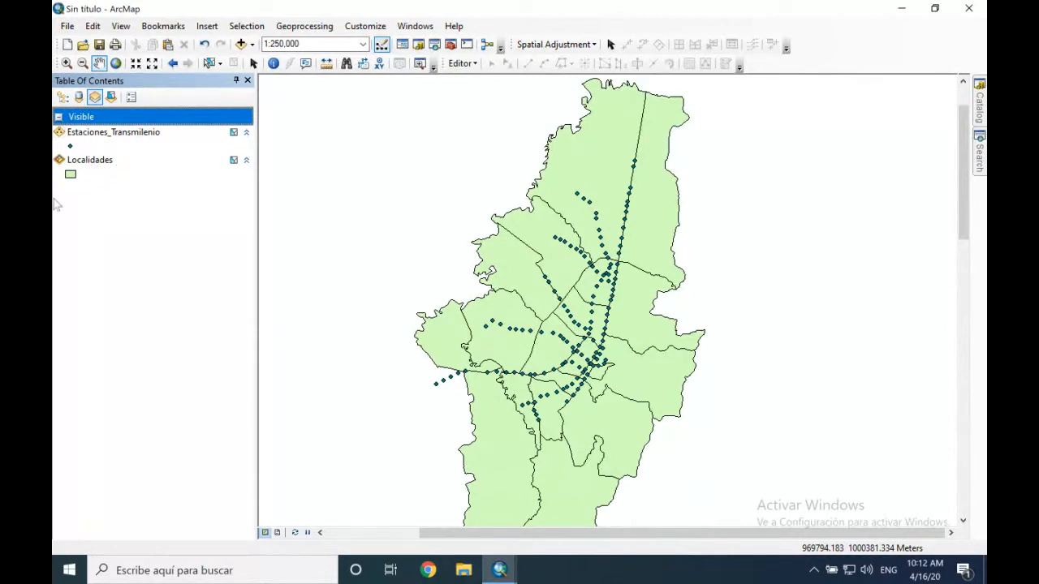
left_click(63, 96)
left_click(88, 155)
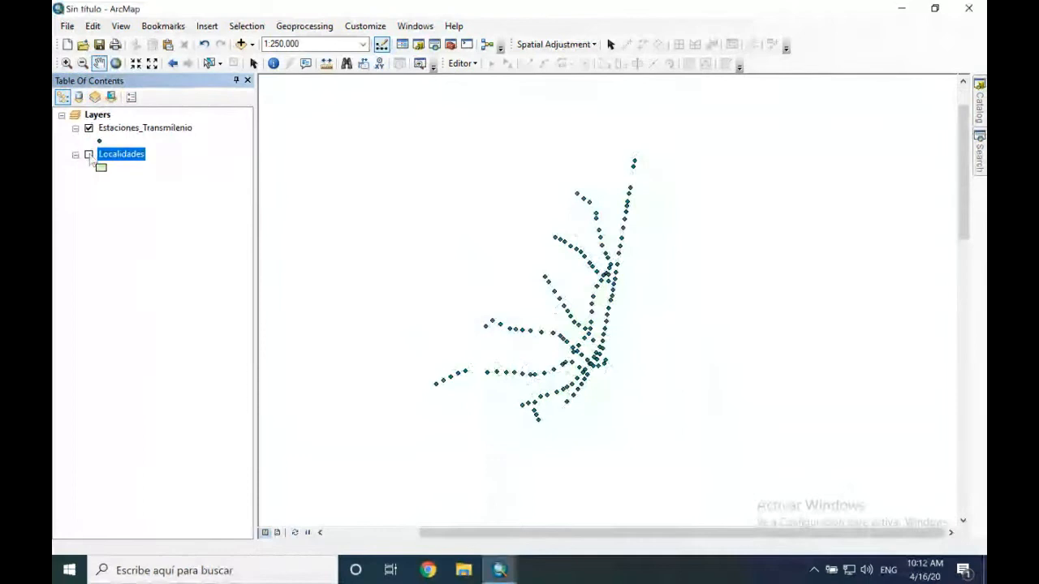
left_click(96, 97)
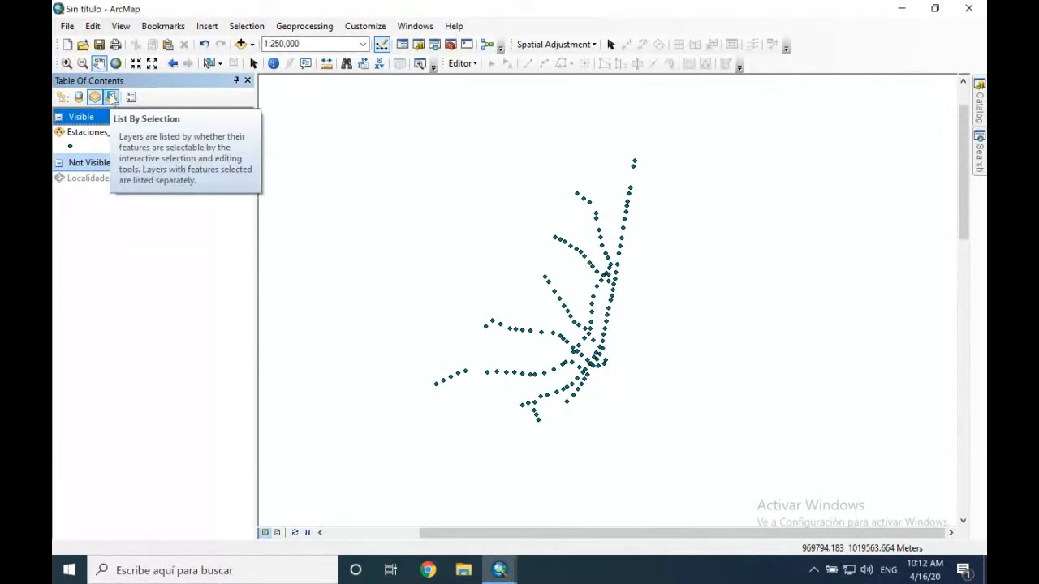
List the layers by selection, review the table of contents options without changes, and return to the drawing order listing
left_click(112, 97)
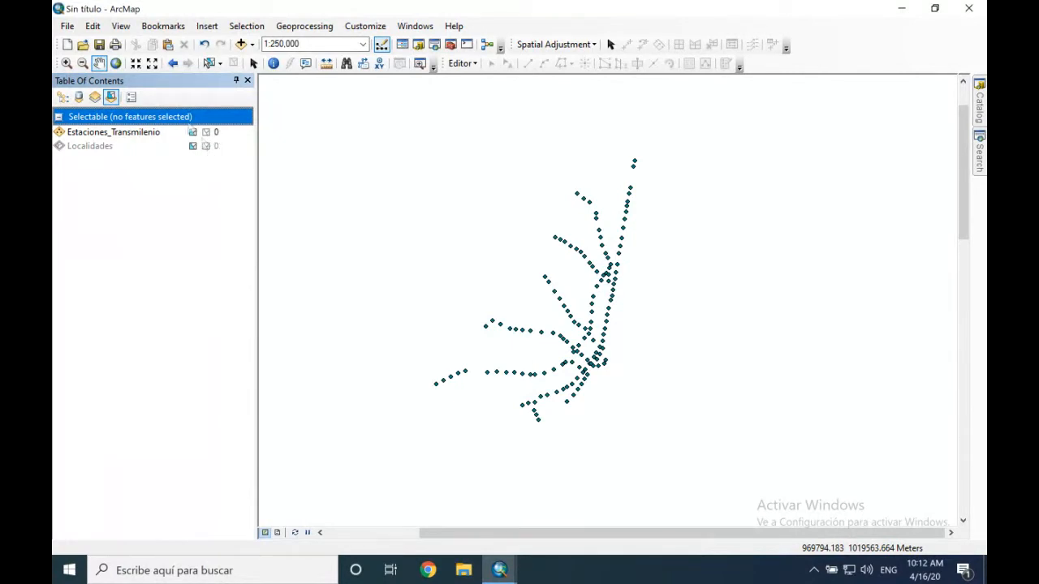
left_click(131, 97)
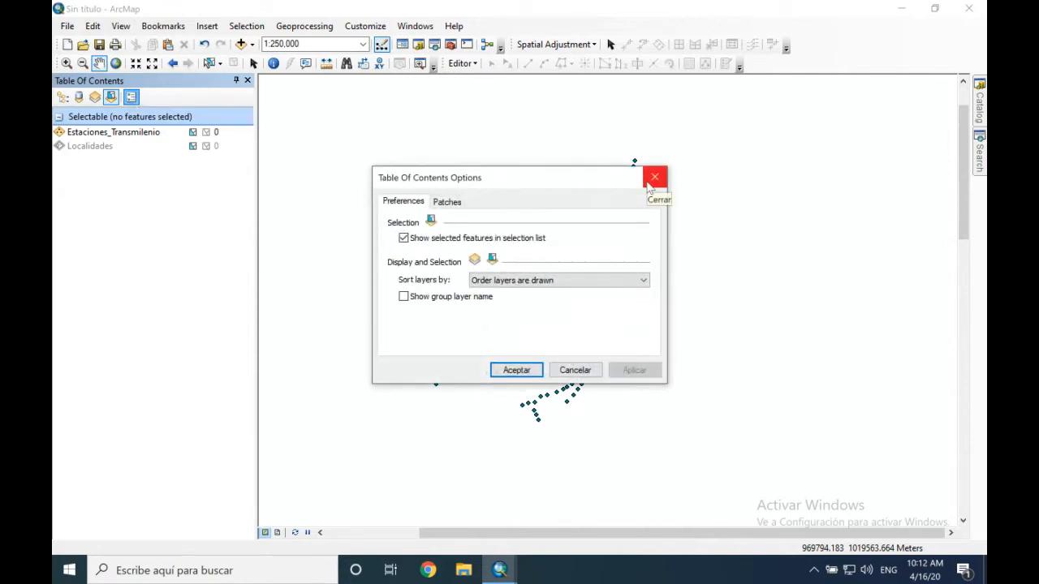
left_click(653, 179)
left_click(62, 97)
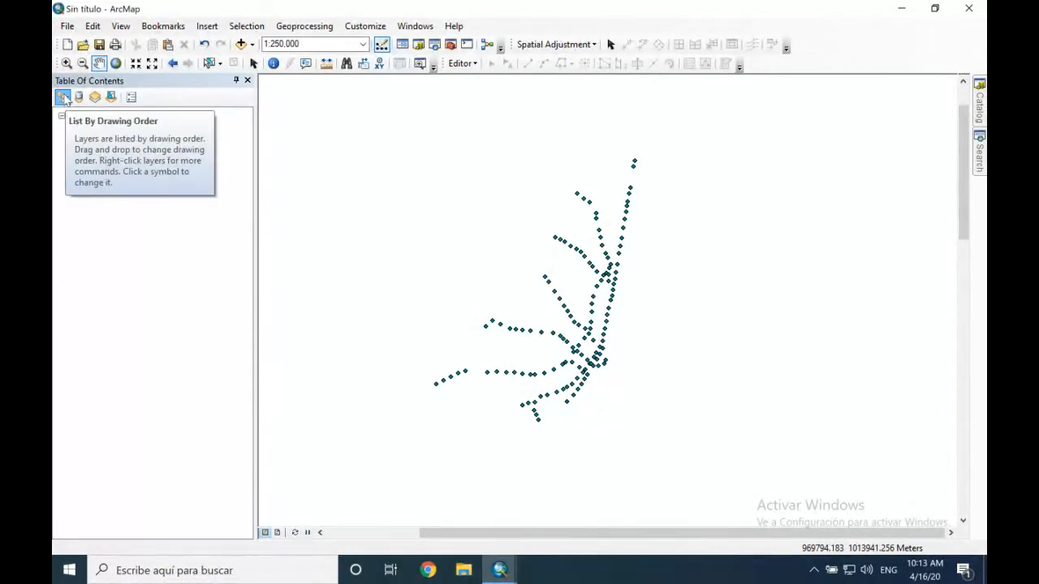
Switch Localidades back on and demonstrate drawing order by moving Estaciones_Transmilenio below it and back on top
double_click(130, 129)
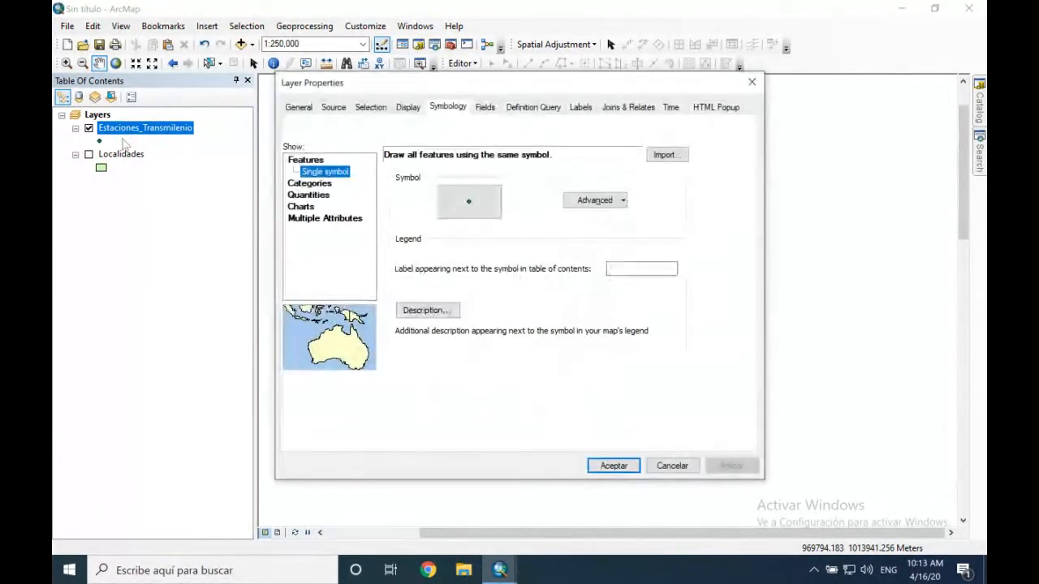
left_click(753, 84)
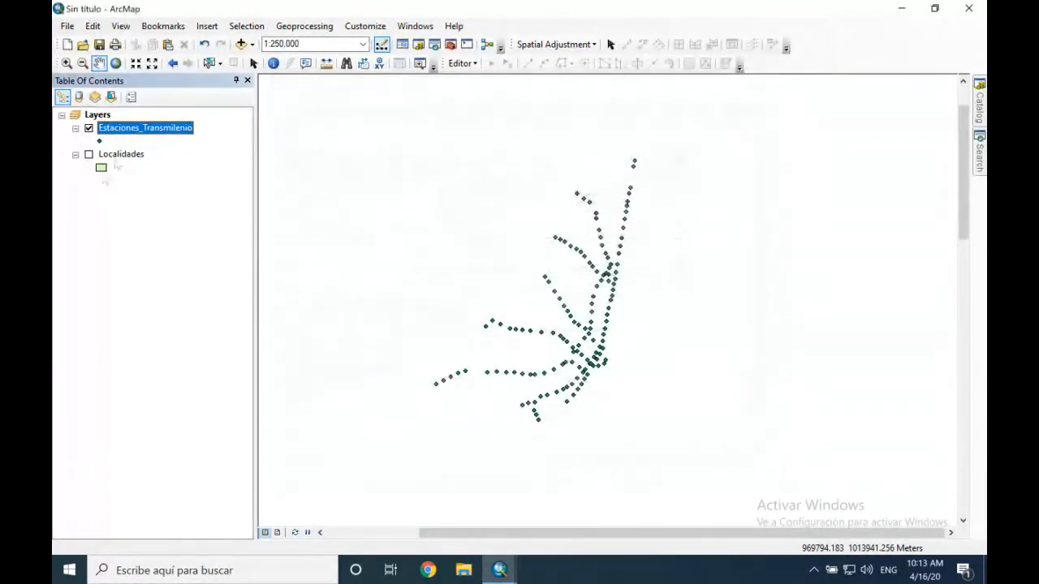
left_click_drag(134, 134, 138, 174)
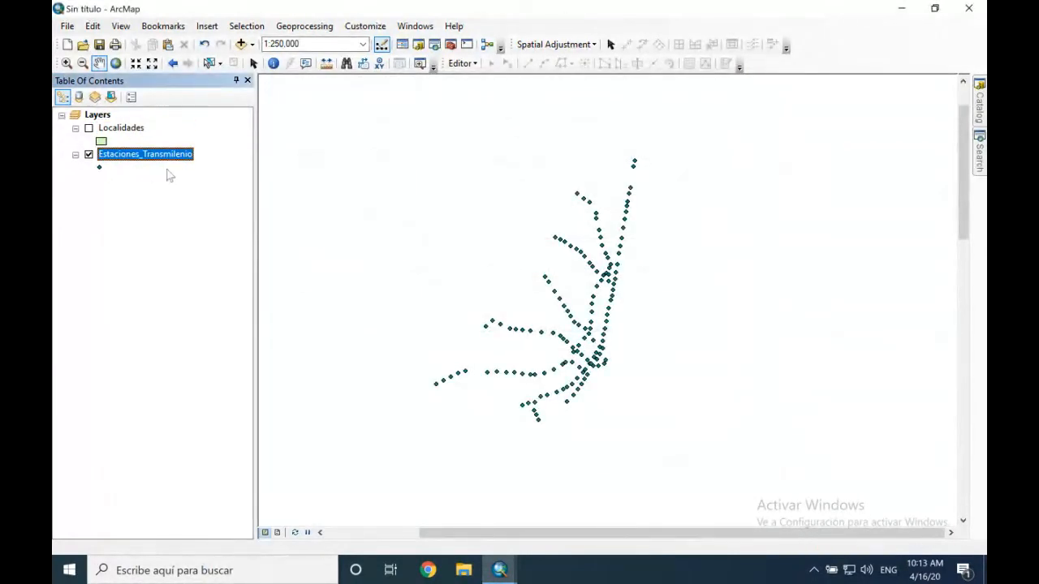
left_click(100, 141)
left_click(89, 127)
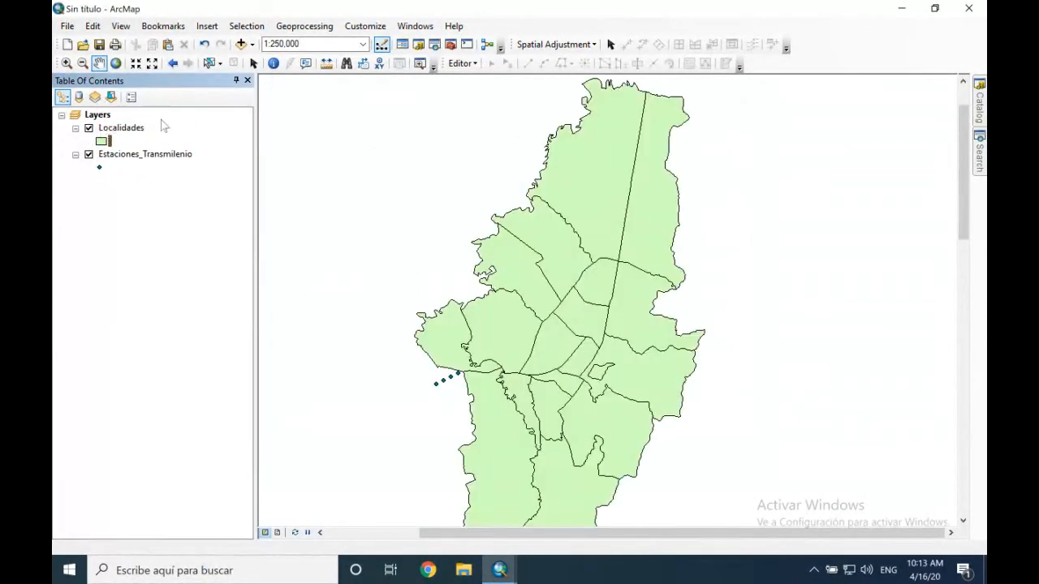
left_click(88, 130)
left_click_drag(113, 154, 116, 121)
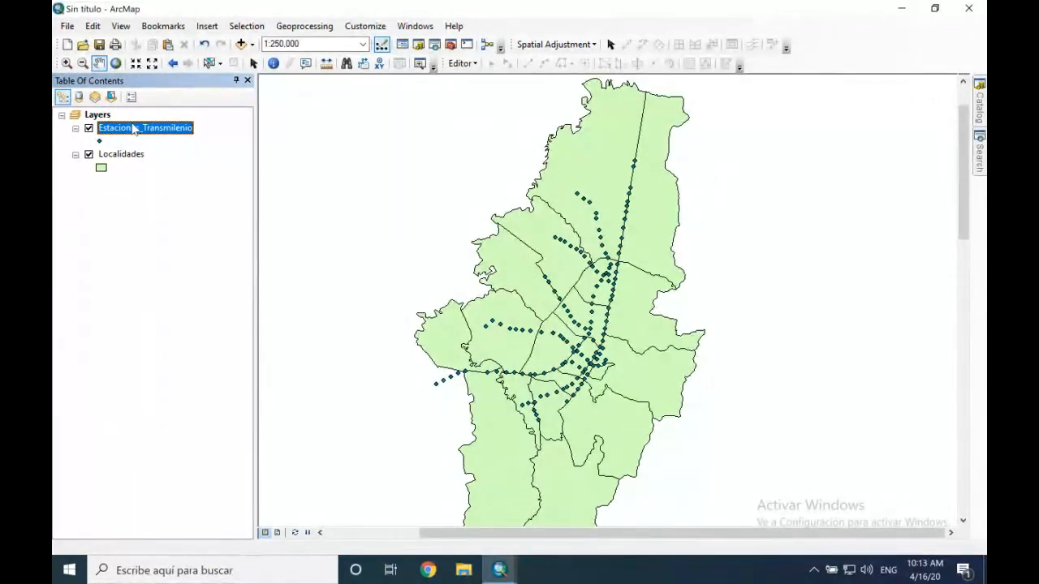
Review the commands available for the Estaciones_Transmilenio layer and open its attribute table
right_click(133, 128)
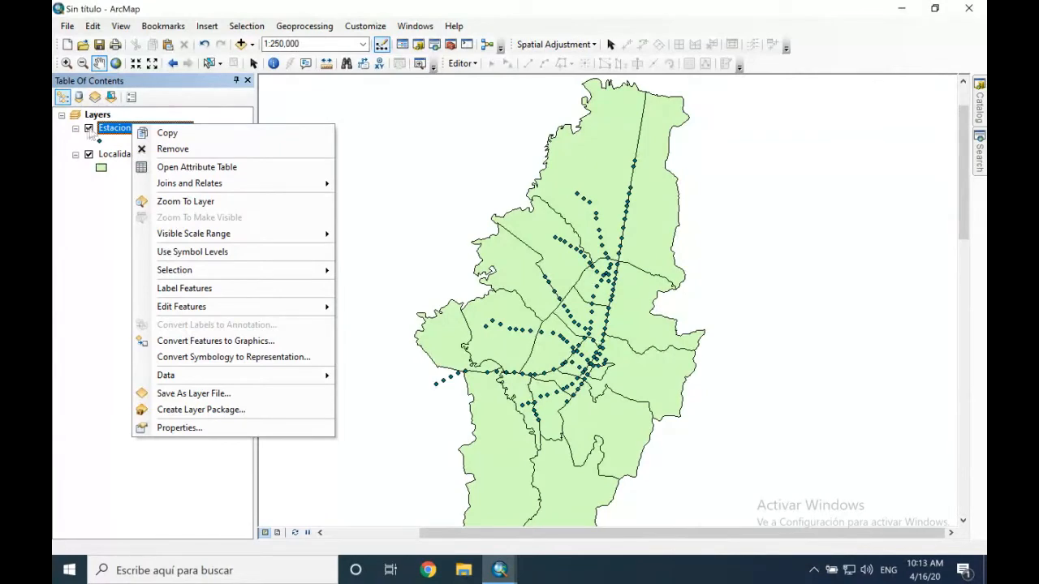
left_click(74, 232)
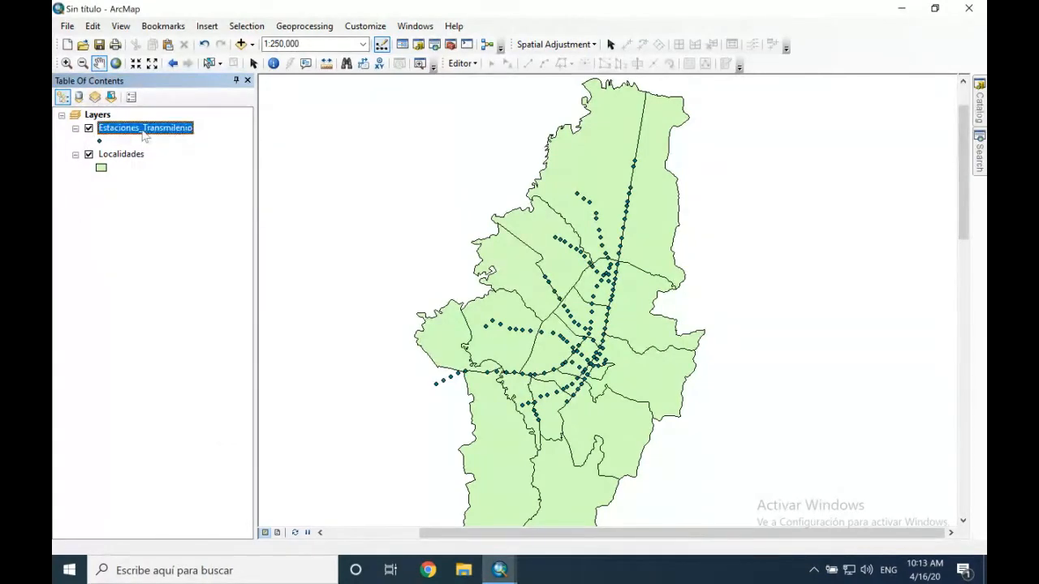
right_click(144, 134)
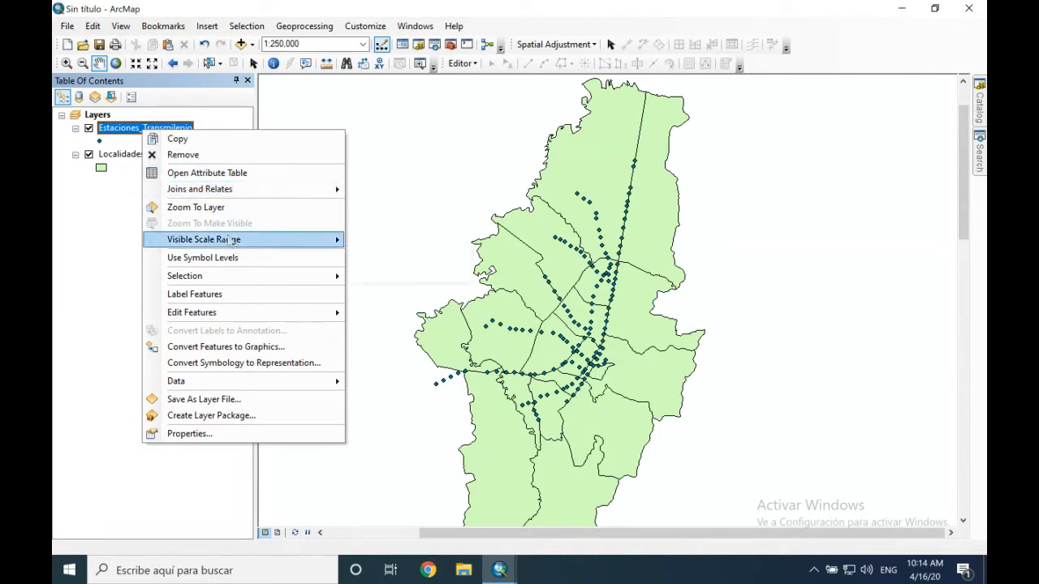
mouse_move(275, 281)
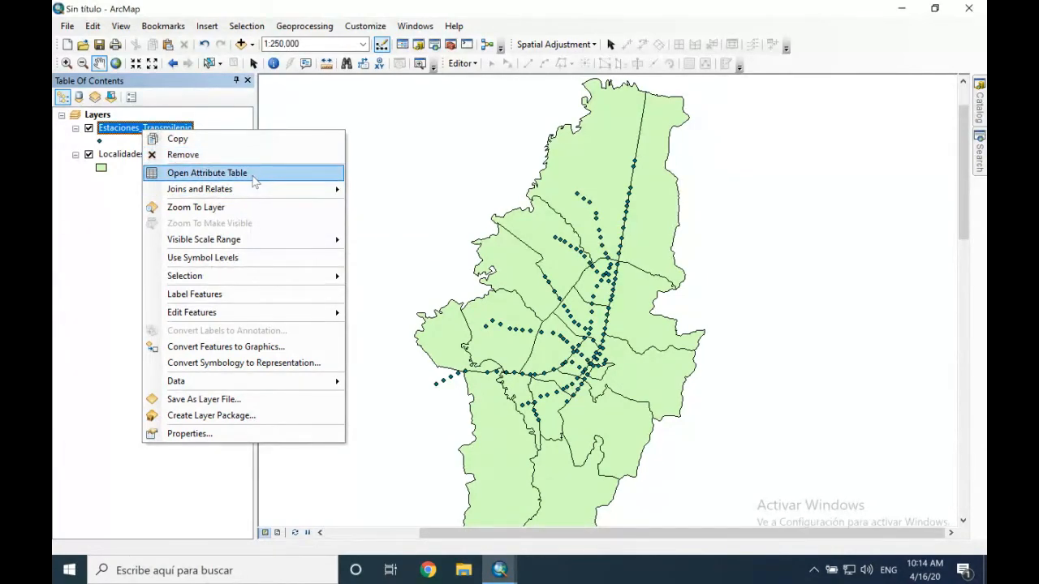
left_click(255, 180)
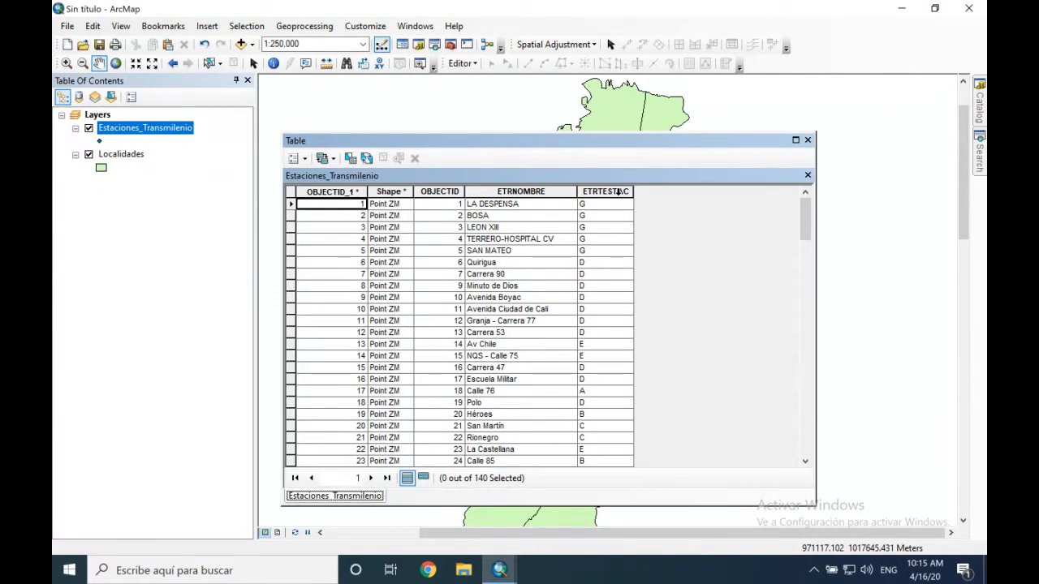
Examine the station records and their ETRTESTAC values, and reposition the attribute table to uncover part of the map
left_click(588, 298)
left_click(591, 392)
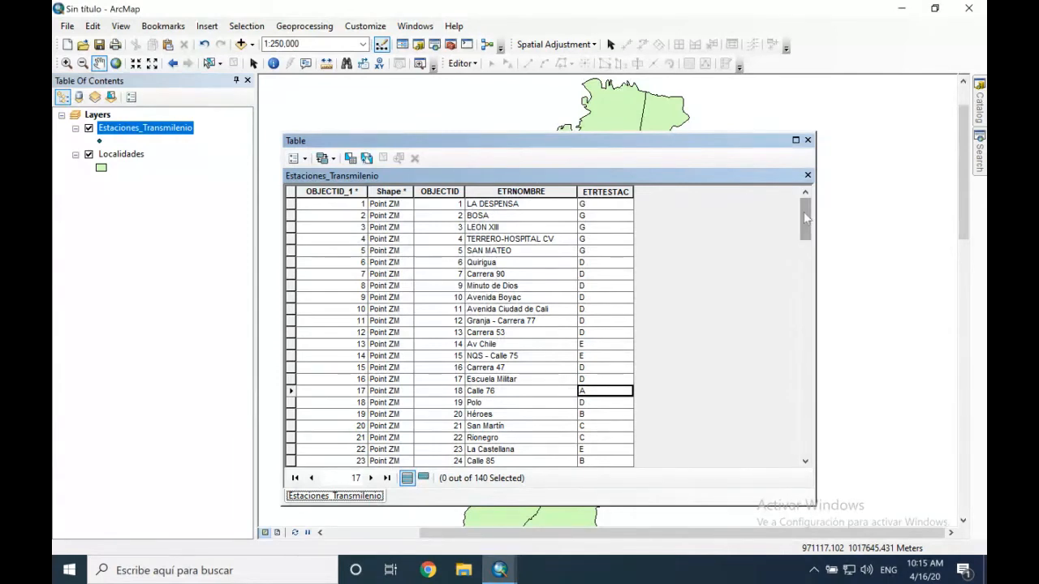
left_click_drag(804, 219, 788, 156)
left_click_drag(460, 141, 700, 153)
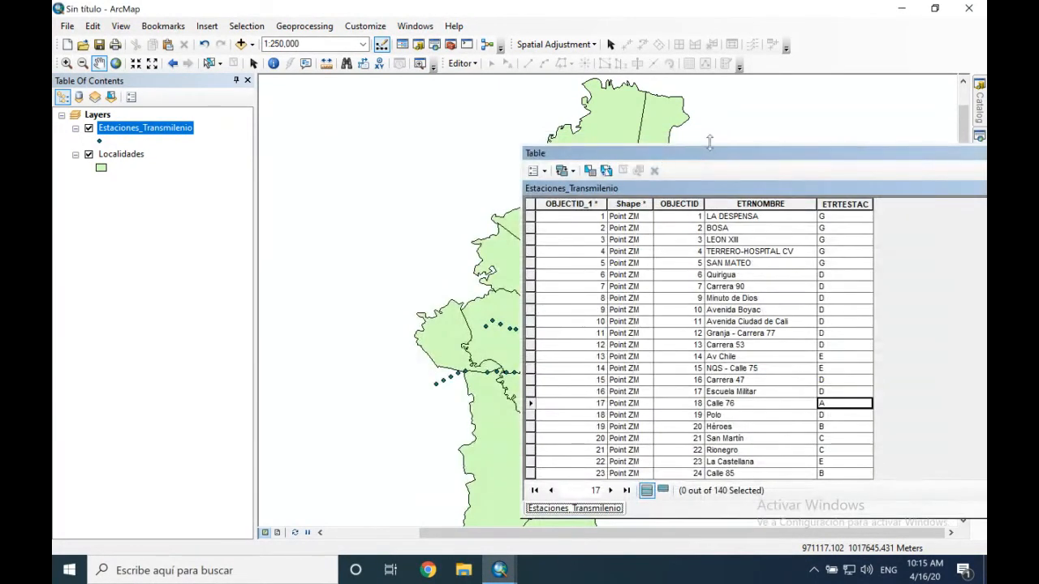
left_click_drag(728, 153, 744, 113)
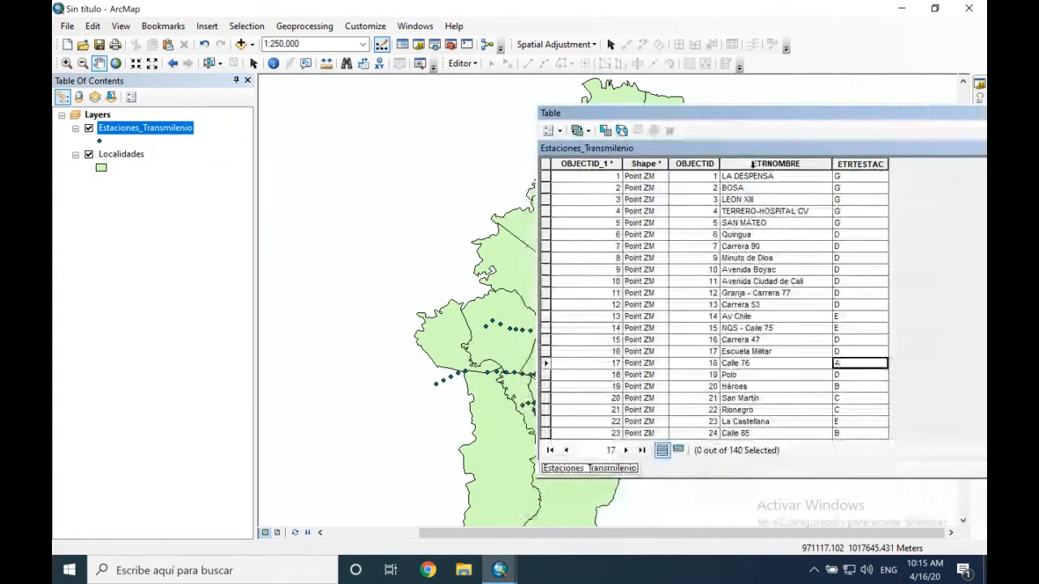
Select the SAN MATEO and Quirigua records together and move the table away to see both stations on the map
left_click(546, 222)
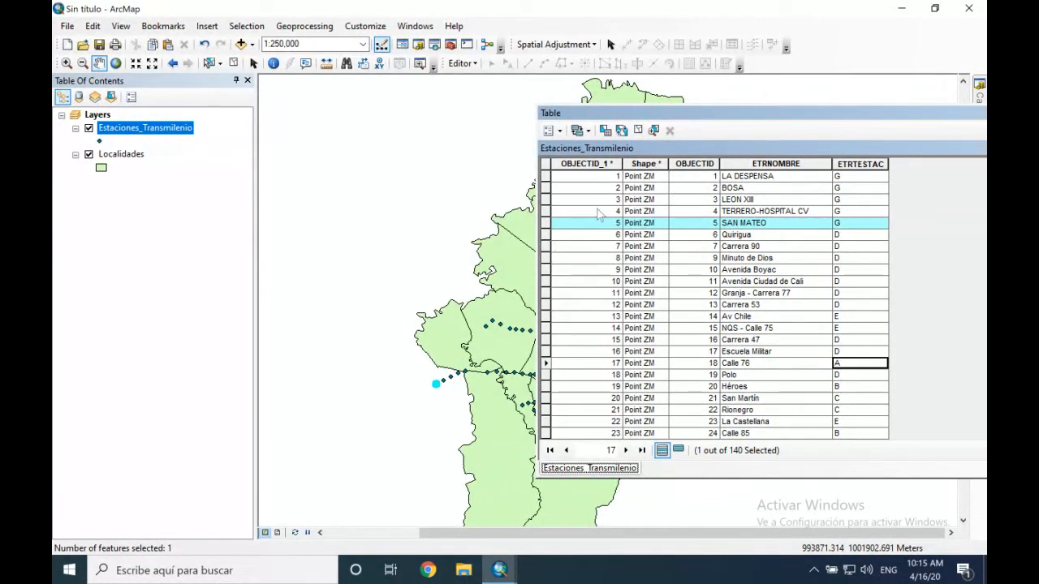
left_click(546, 235, "ctrl")
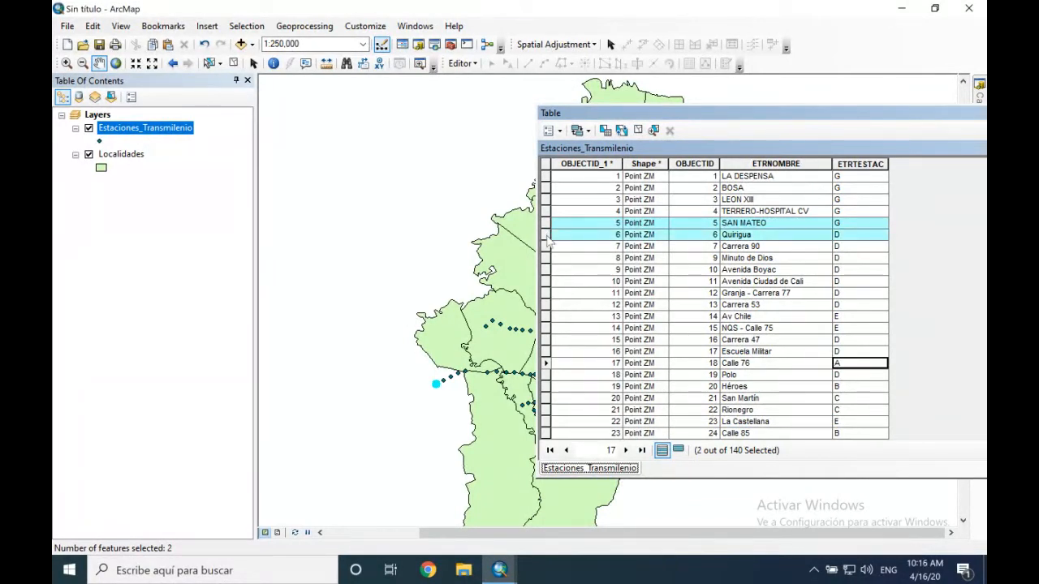
left_click_drag(771, 151, 890, 215)
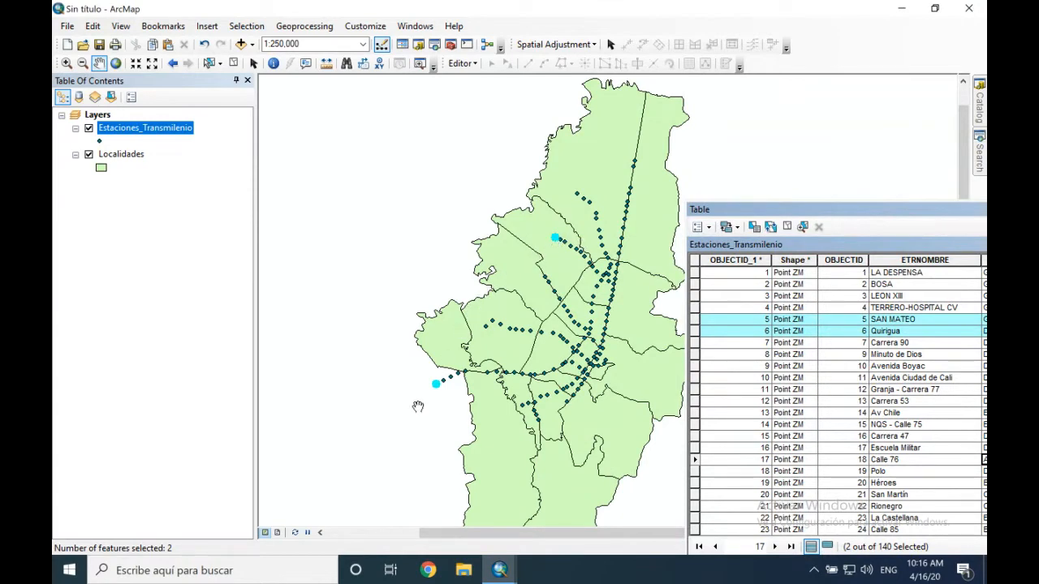
Remove Quirigua from the selection and extend it as a continuous range from SAN MATEO through San Martín
left_click_drag(793, 209, 529, 146)
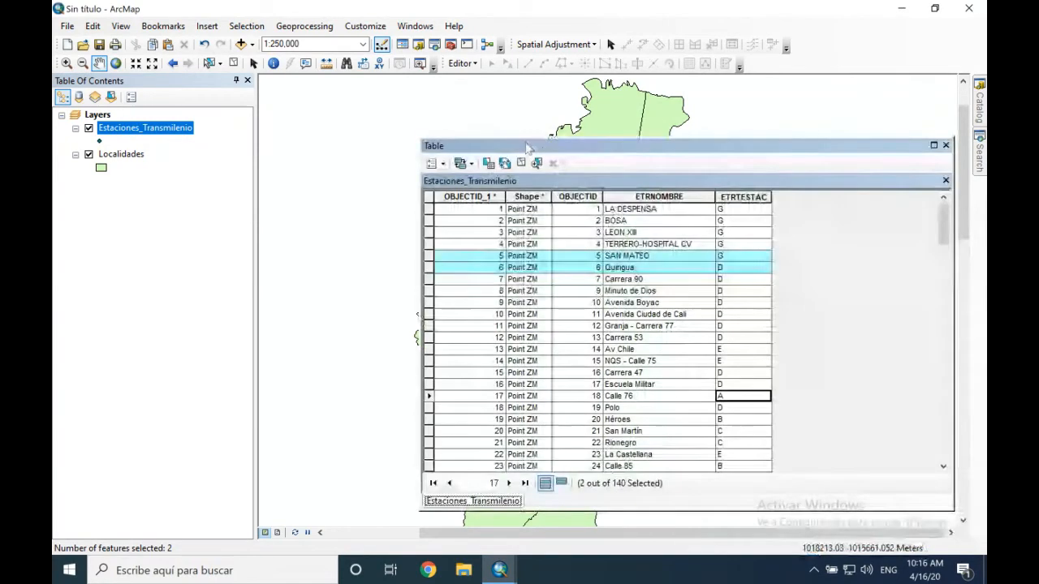
left_click(479, 291)
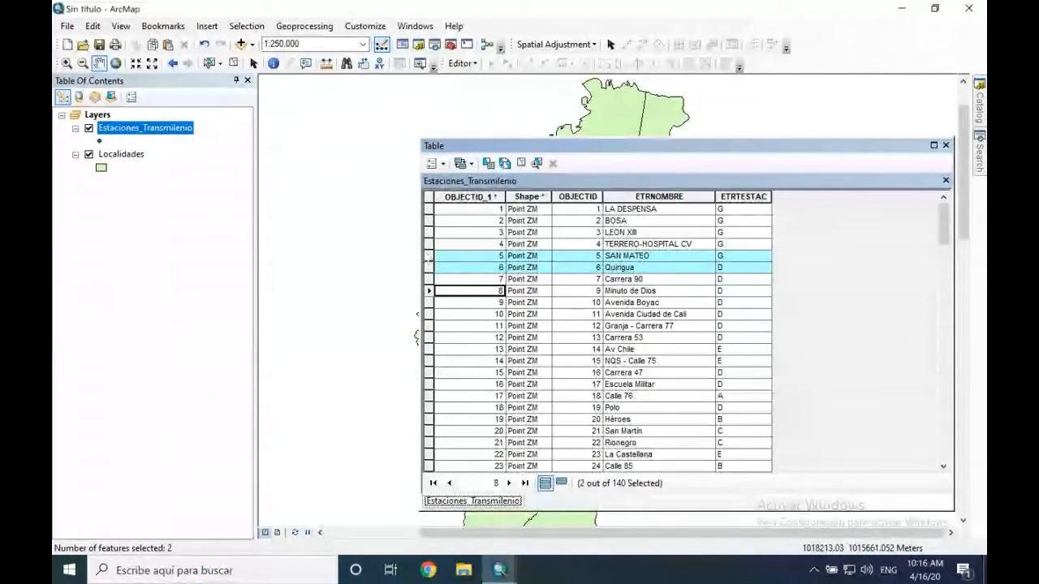
left_click(428, 267, "ctrl")
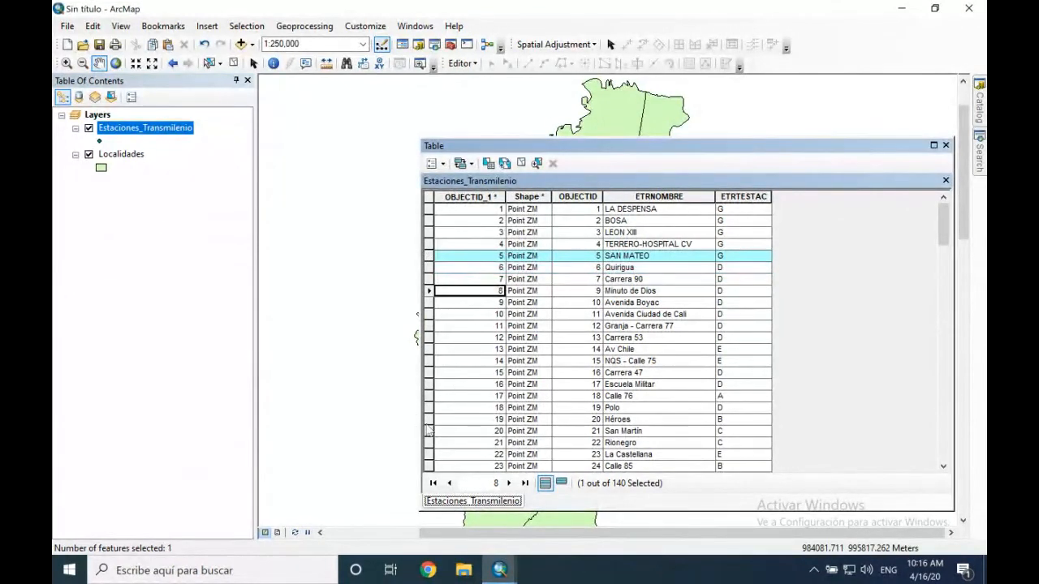
left_click(428, 433, "shift")
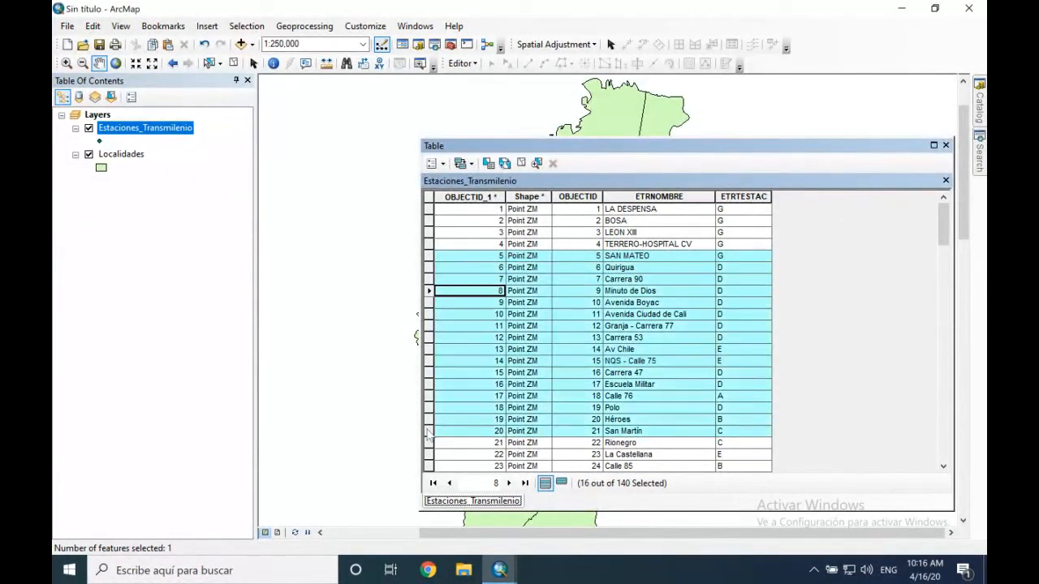
Reduce the selection to single records, ending on TERRERO-HOSPITAL CV, and move the table aside to uncover that station
left_click(431, 258)
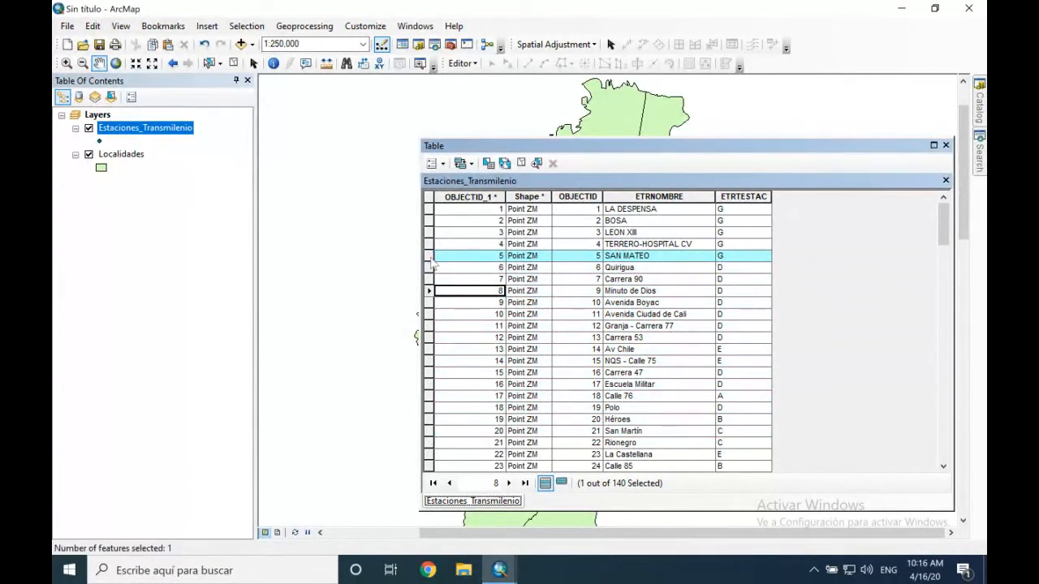
left_click(430, 268)
left_click(430, 256)
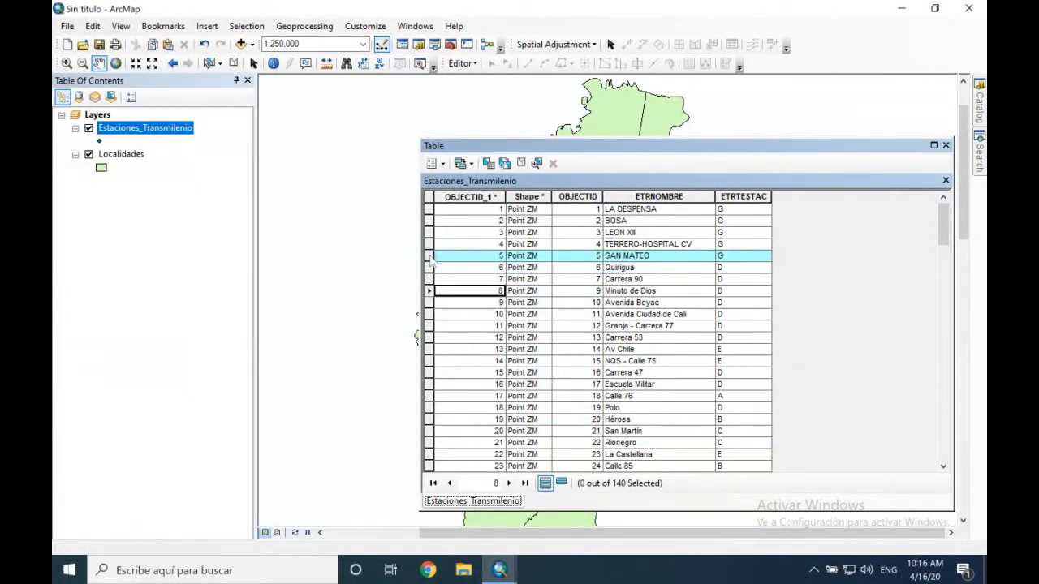
left_click(428, 243)
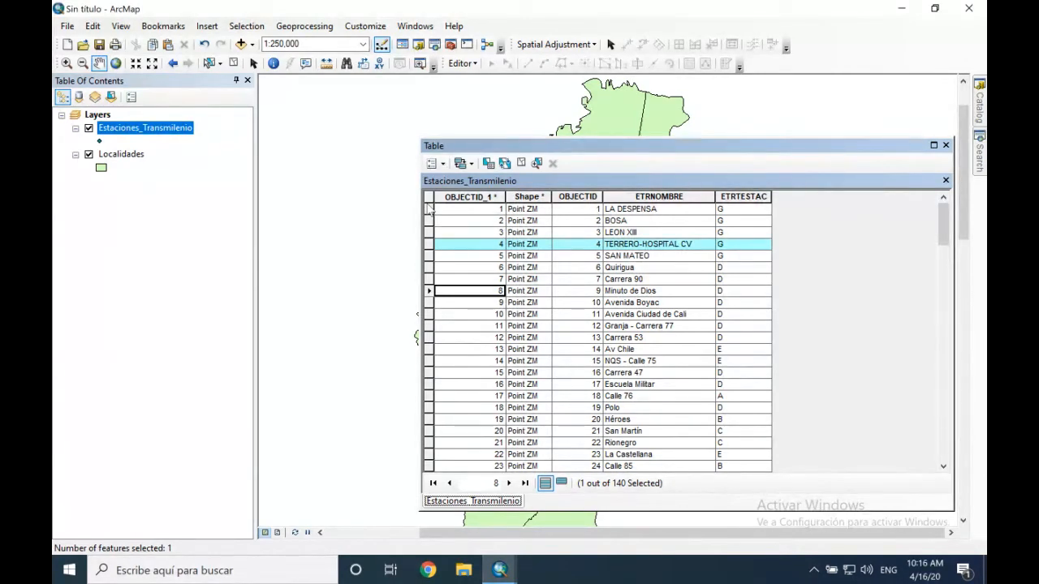
left_click_drag(568, 147, 745, 148)
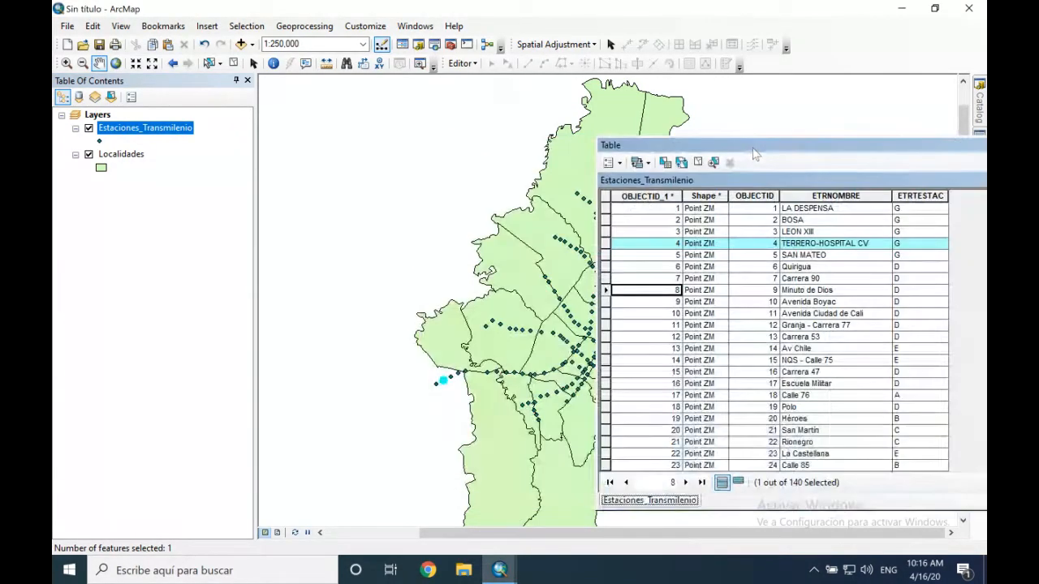
Select individual station records one after another, from LA DESPENSA down to NQS - Calle 75, to locate each on the map
left_click(605, 209)
left_click(605, 220)
left_click(606, 243)
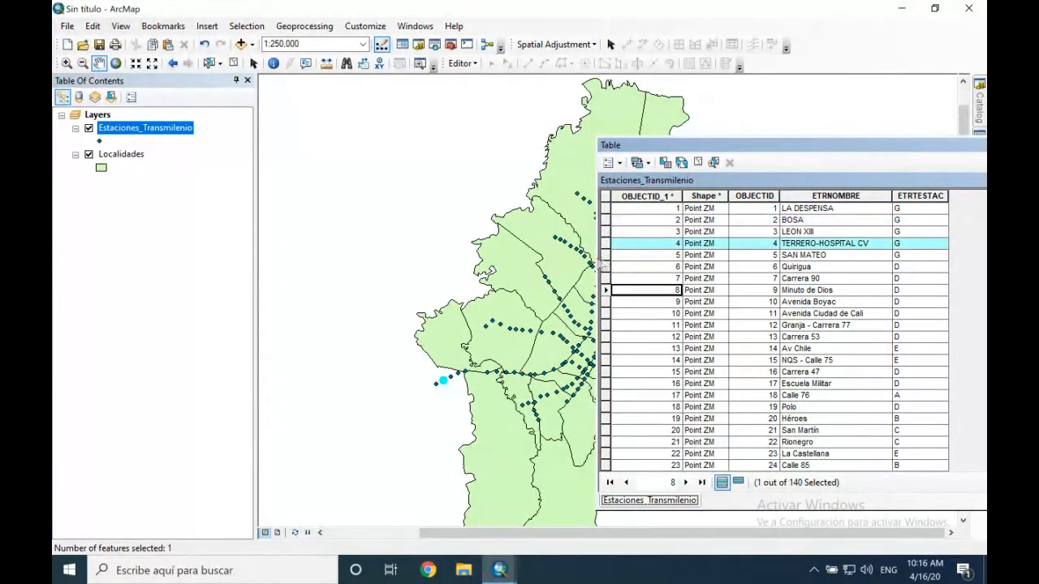
left_click(605, 255)
left_click(605, 278)
left_click(605, 301)
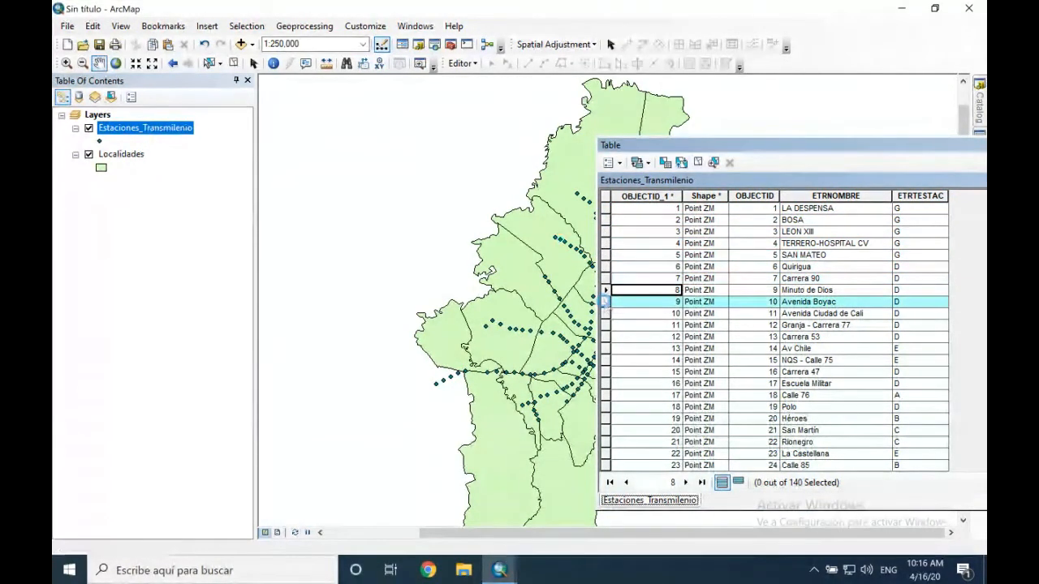
left_click(605, 325)
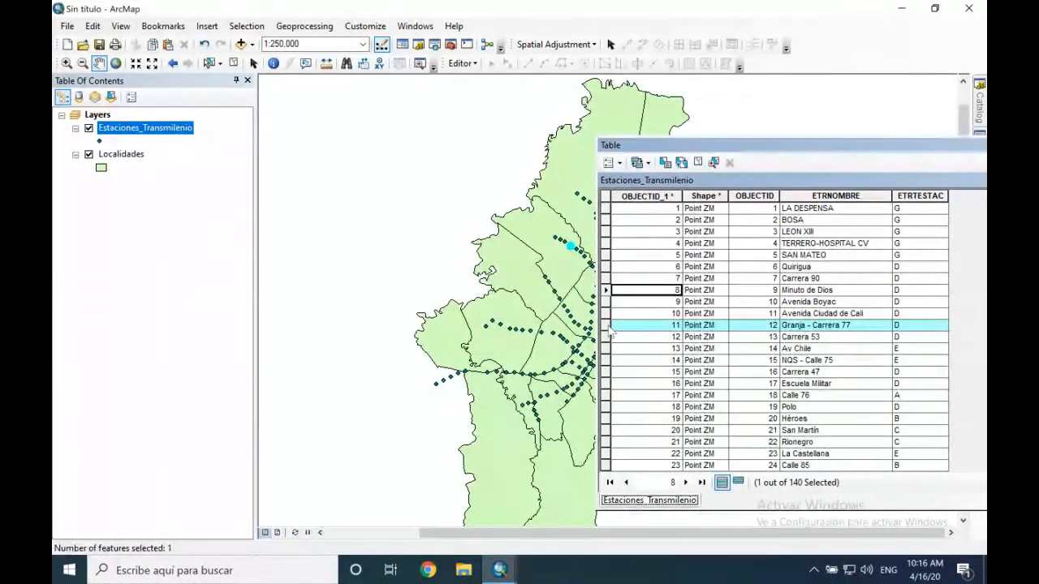
left_click(605, 336)
left_click(606, 348)
left_click(606, 360)
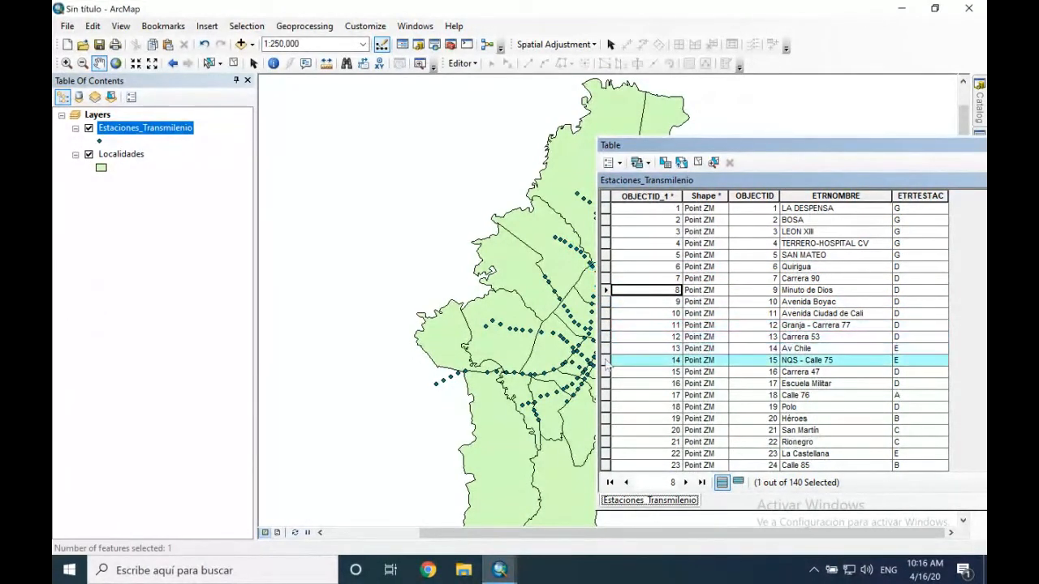
Select the SAN MATEO record, uncover its station on the map, and add Quirigua to the selection
left_click_drag(763, 148, 559, 83)
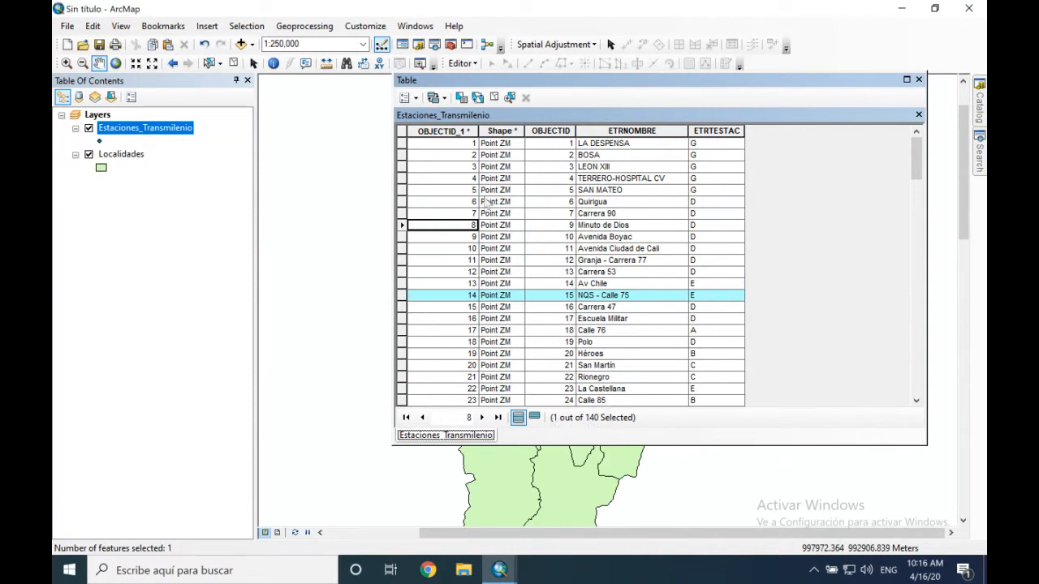
left_click(406, 190)
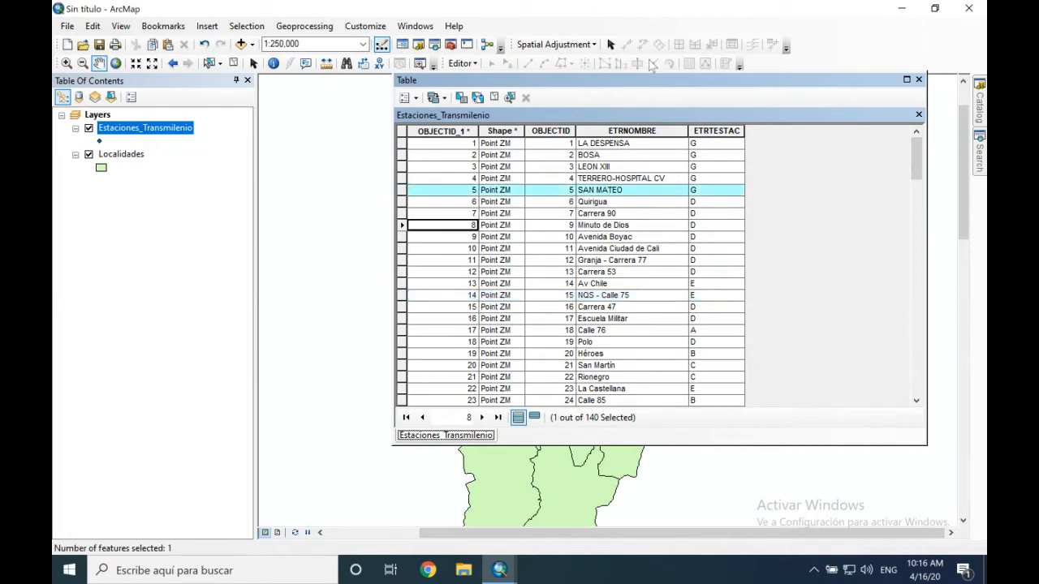
left_click_drag(656, 85, 775, 93)
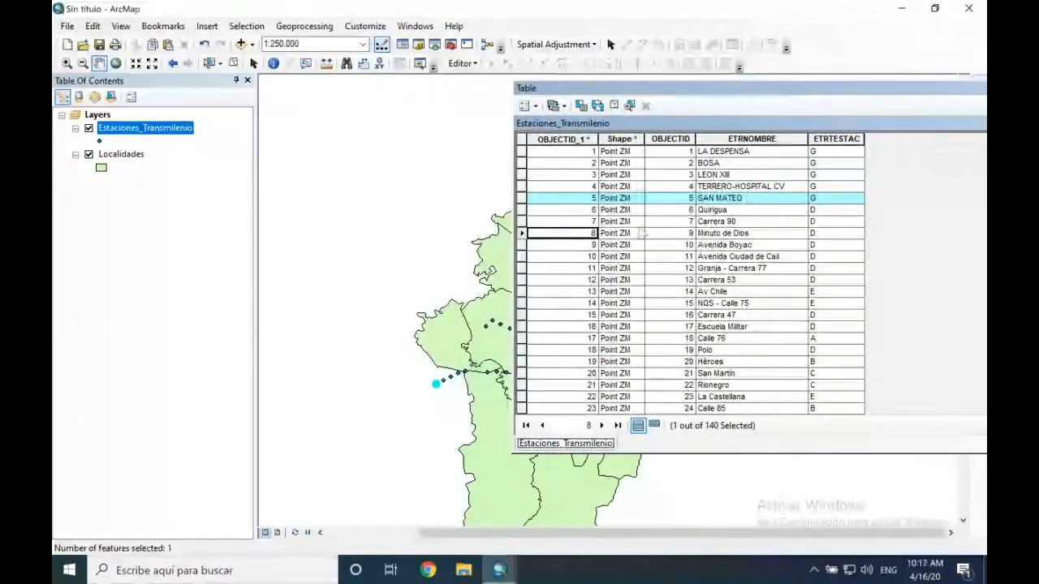
left_click(522, 210, "ctrl")
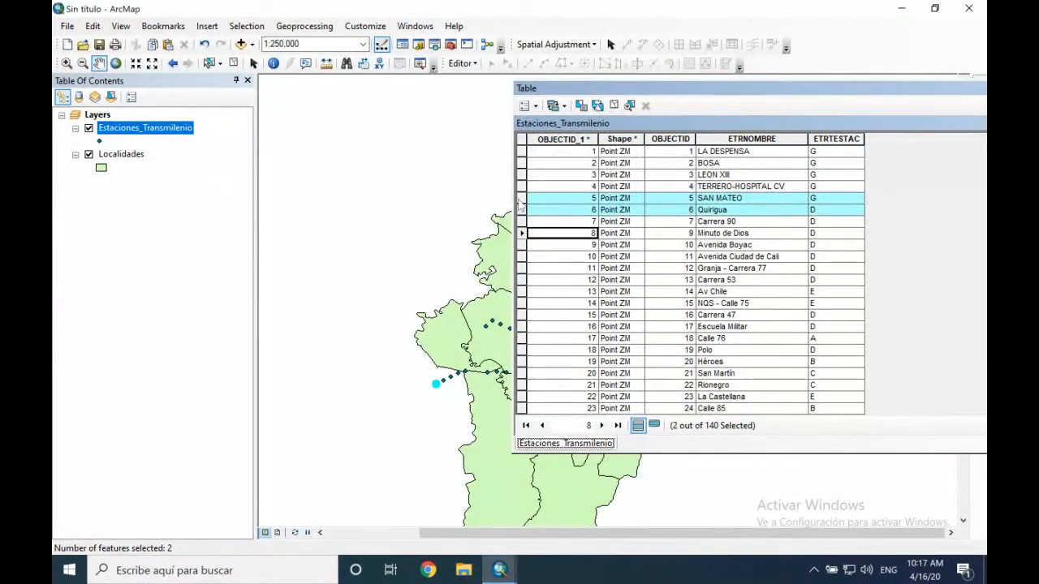
Deselect Quirigua, select the station records from SAN MATEO through Rionegro, and close the table to expose the map
left_click(522, 209, "ctrl")
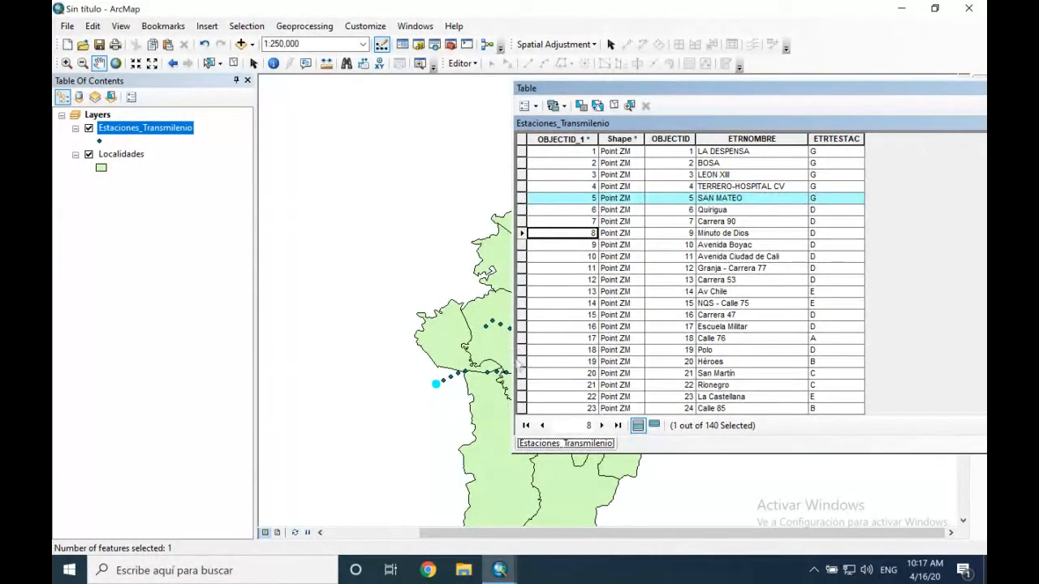
left_click(522, 385, "shift")
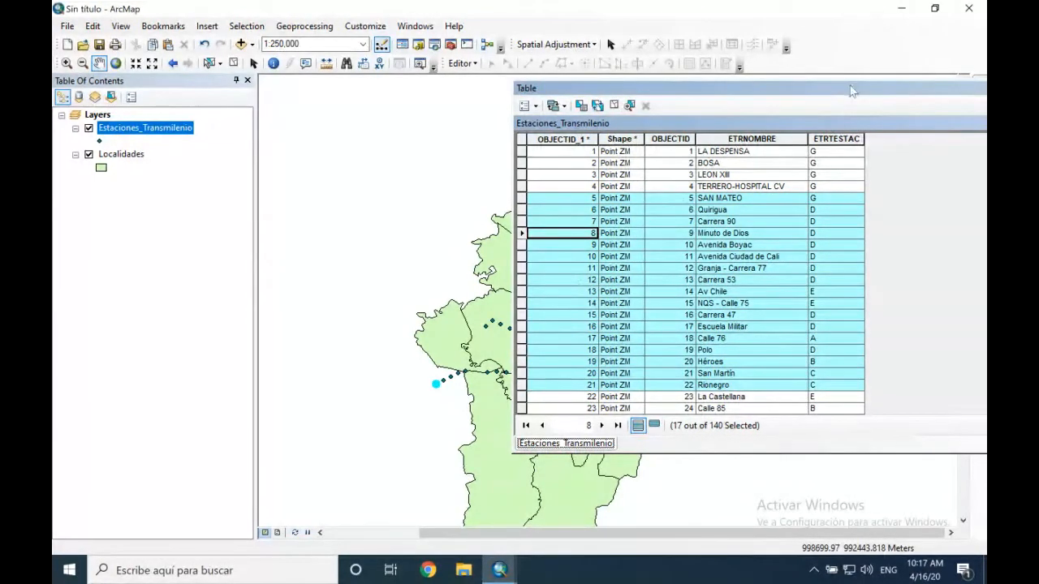
left_click_drag(852, 89, 564, 106)
left_click(750, 102)
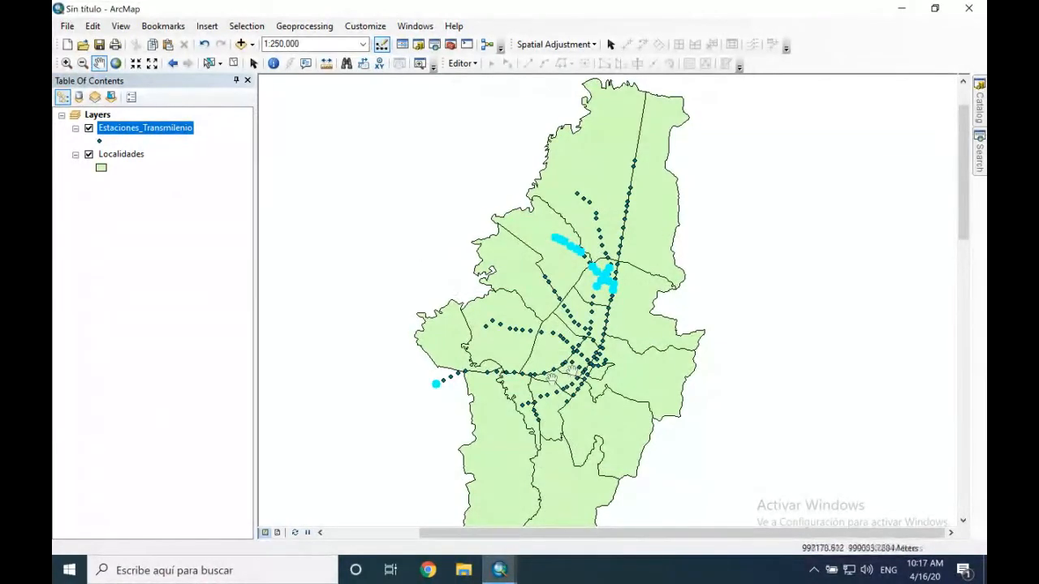
Reopen the Estaciones_Transmilenio attribute table and display only its selected records
right_click(179, 132)
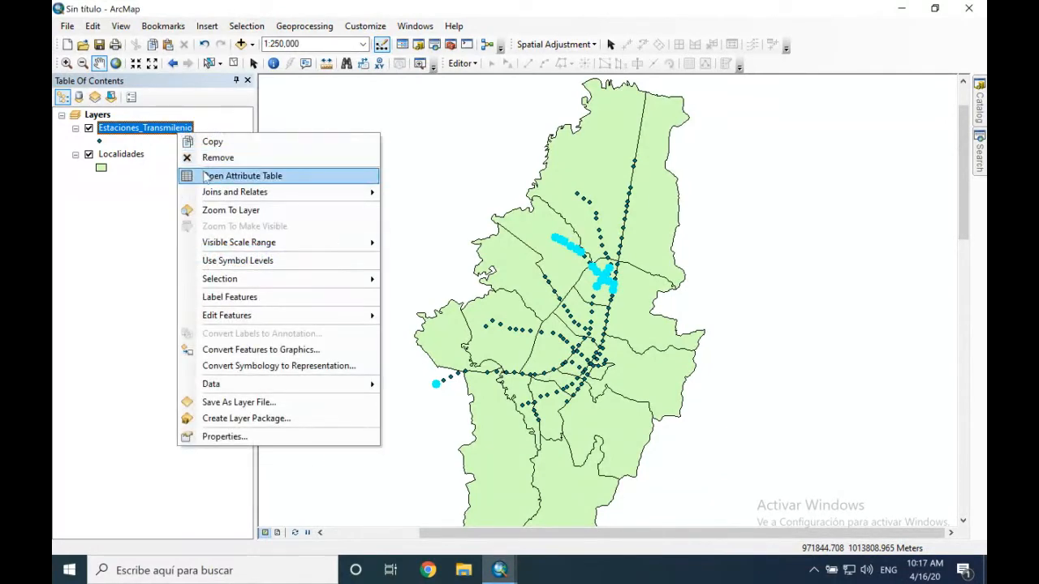
left_click(203, 173)
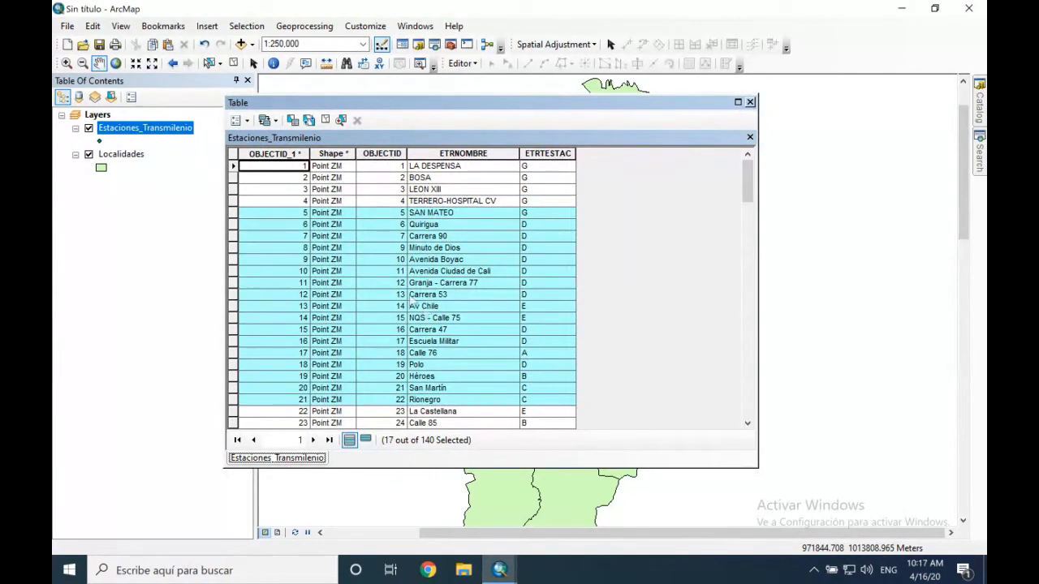
left_click(366, 440)
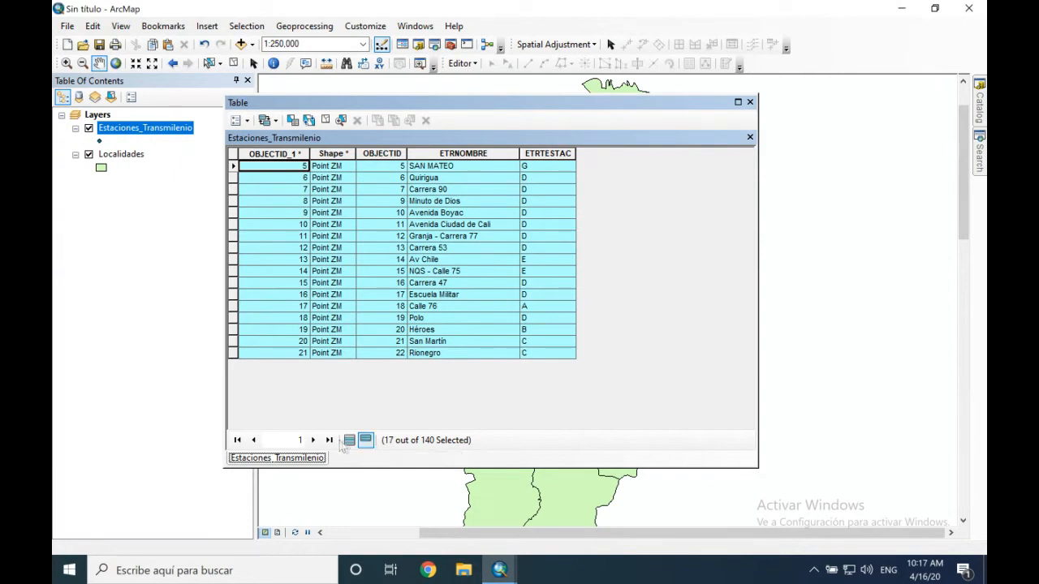
Show all station records again, switch the selection to the unselected ones, and close the table
left_click(349, 440)
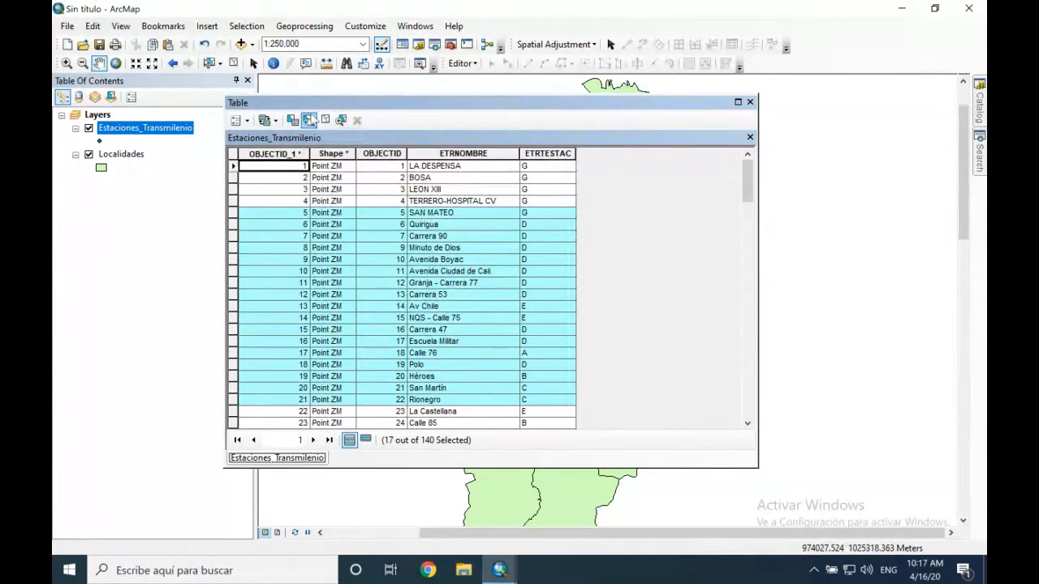
left_click(308, 119)
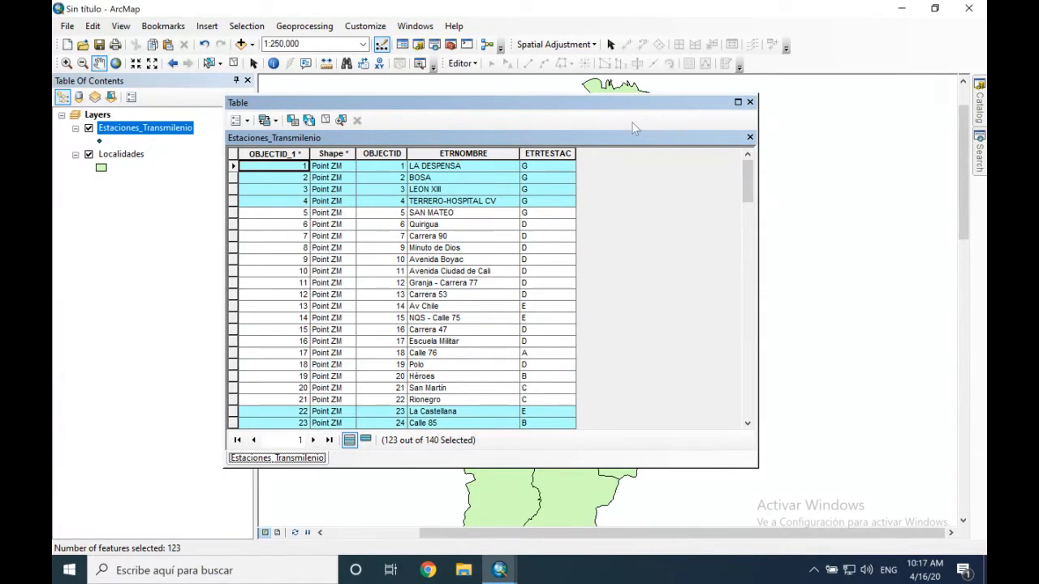
left_click(750, 102)
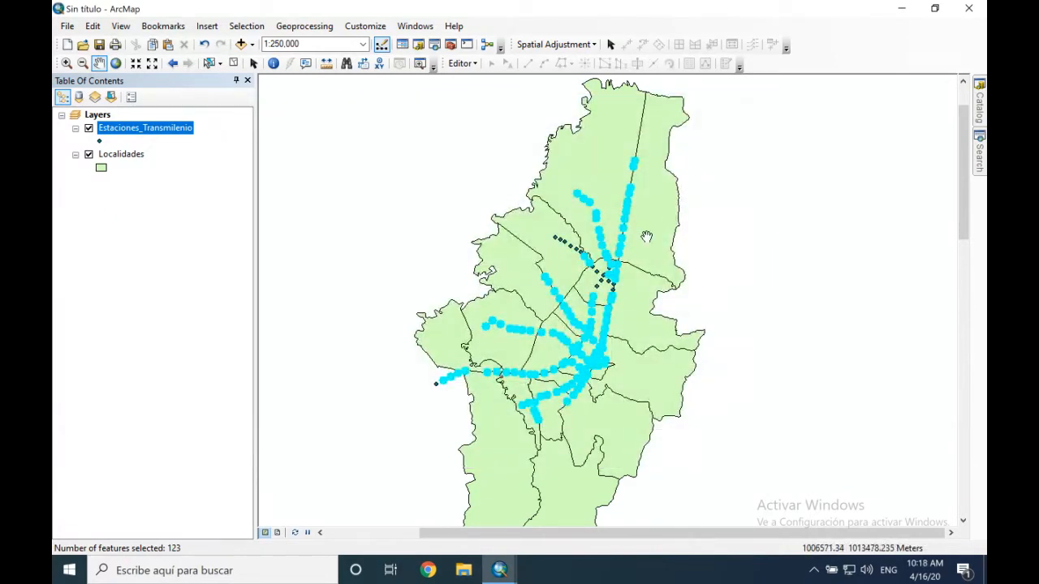
Select the records from SAN MATEO through Polo in the Estaciones_Transmilenio attribute table
right_click(166, 130)
left_click(195, 172)
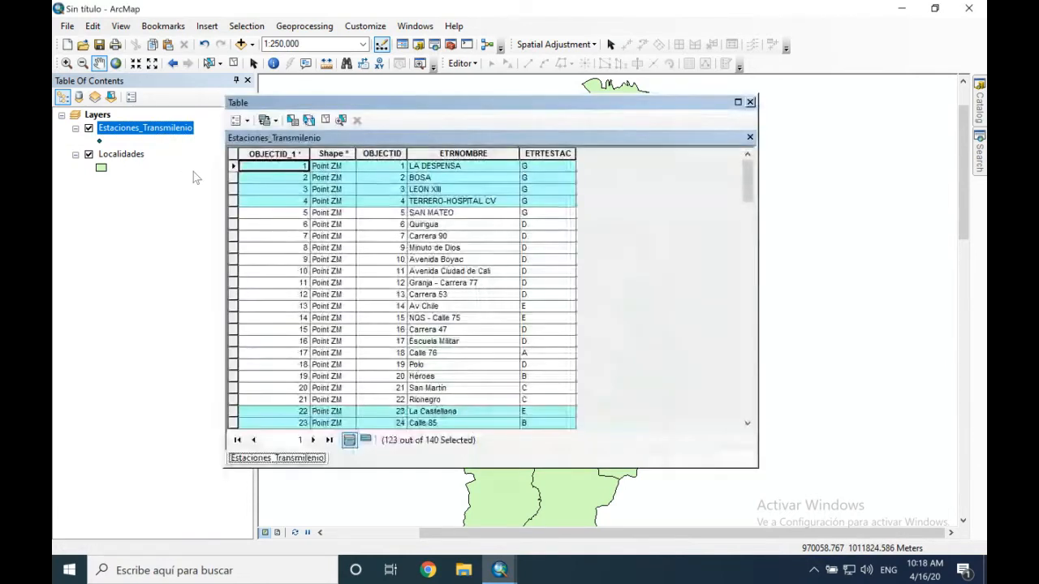
left_click(233, 214)
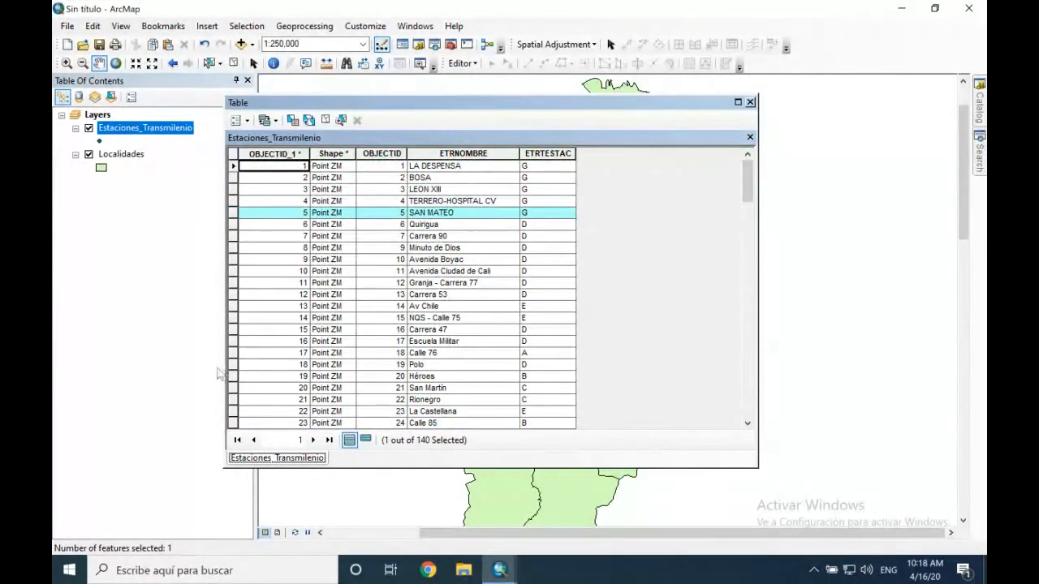
left_click(233, 365, "shift")
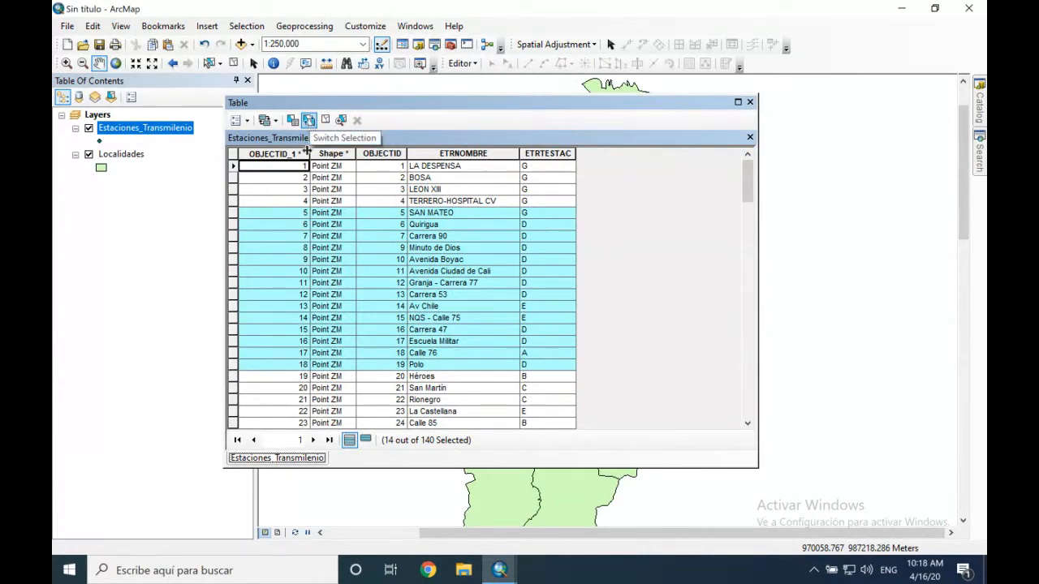
Switch the station selection, view it on the map with the table closed, and clear all selected features
left_click(308, 120)
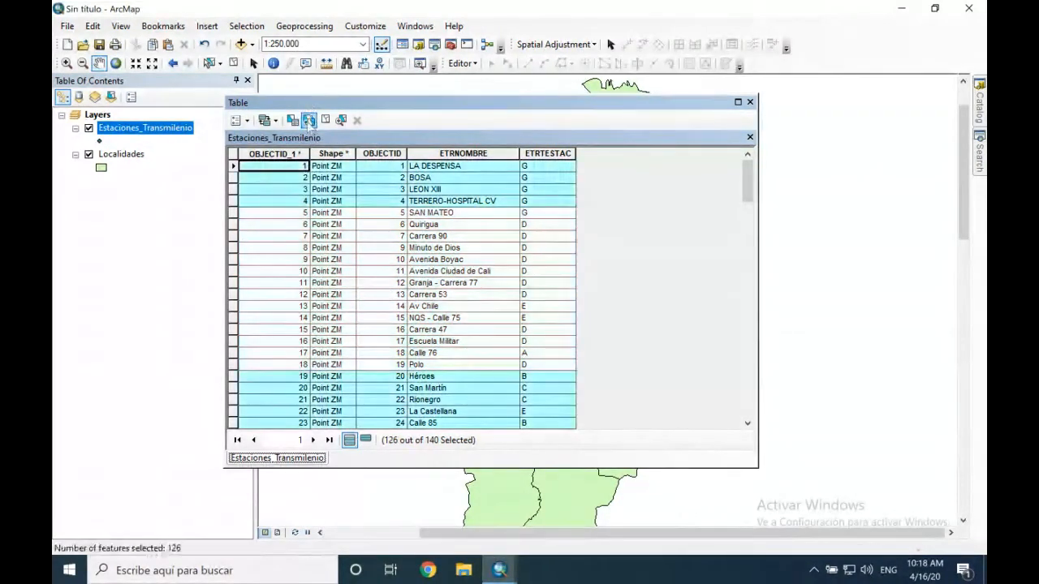
left_click(750, 102)
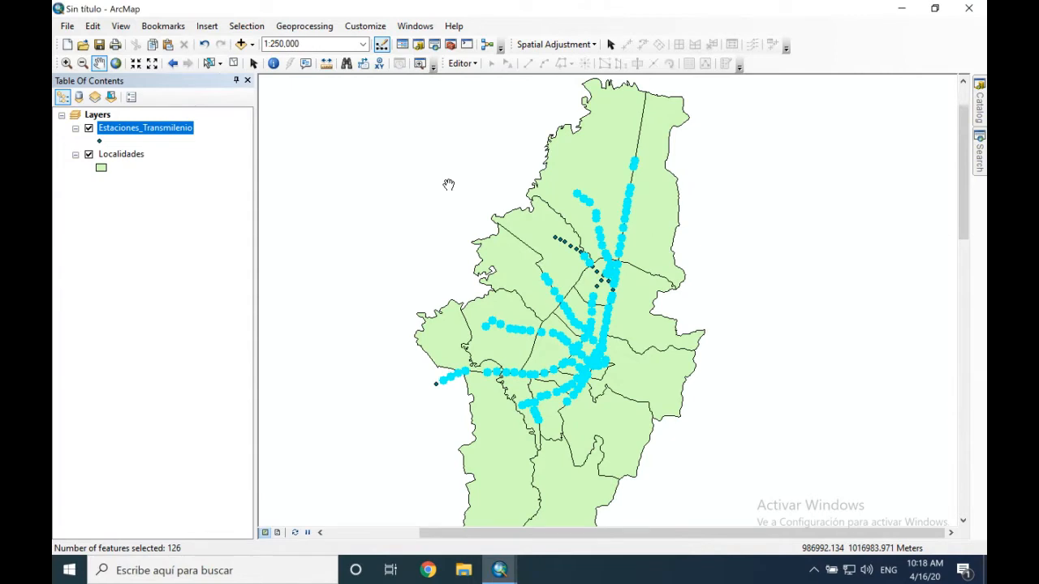
left_click(234, 65)
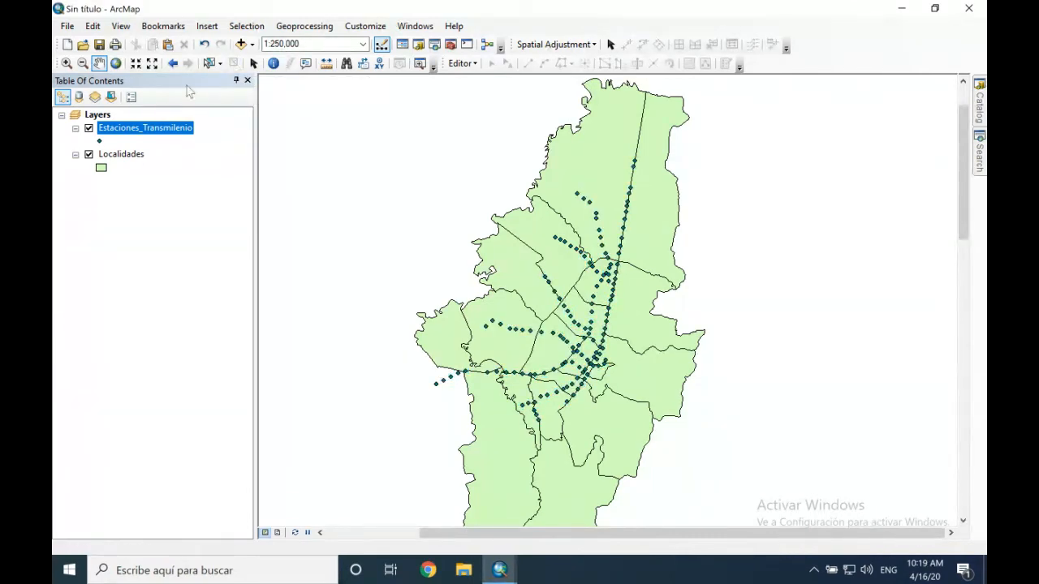
Select the records from BOSA through Héroes in the Estaciones_Transmilenio attribute table, clear that selection, and close the table
right_click(121, 132)
left_click(199, 167)
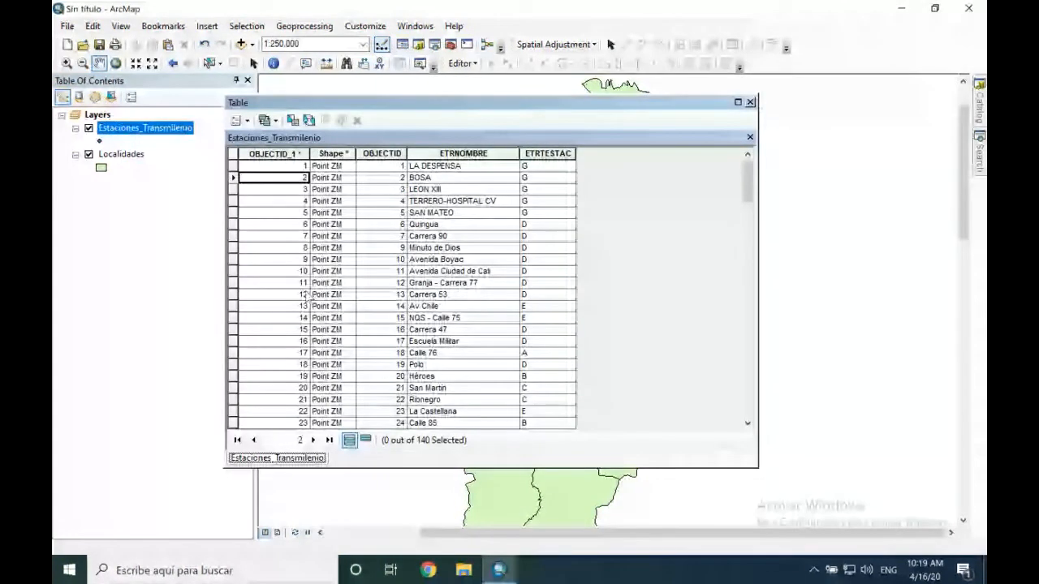
left_click_drag(235, 177, 237, 376)
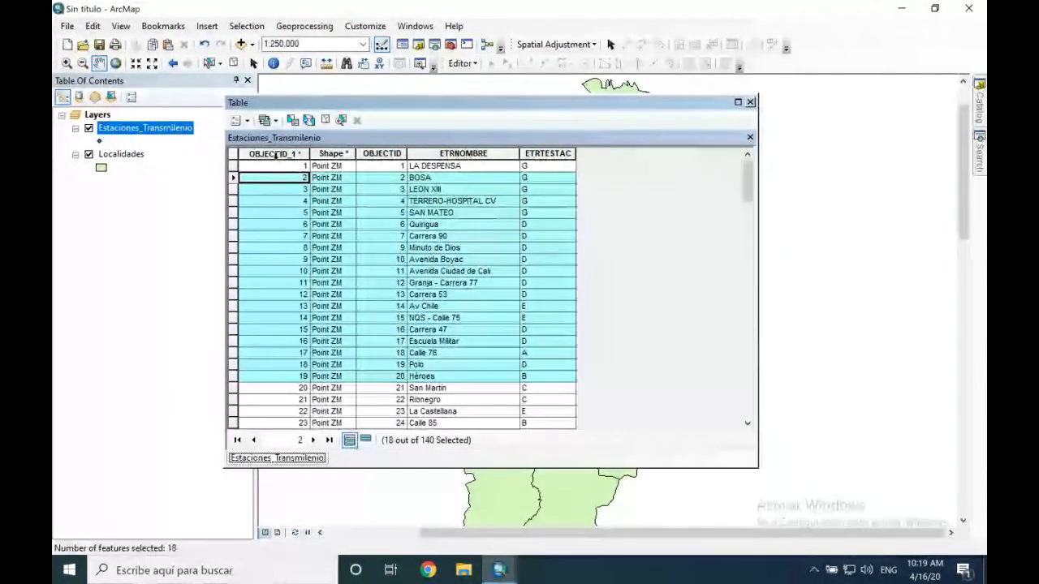
left_click(325, 120)
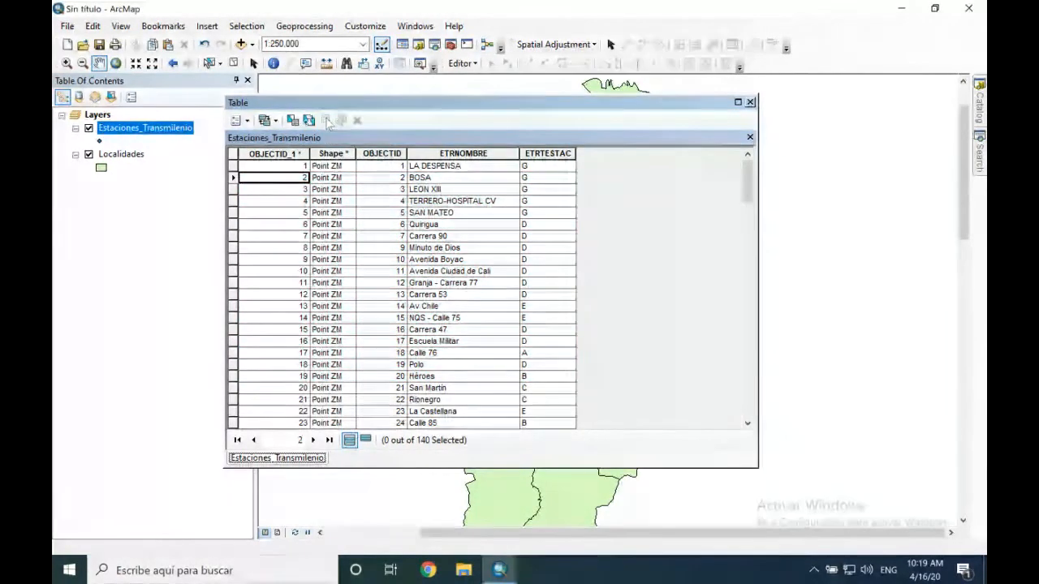
left_click(749, 101)
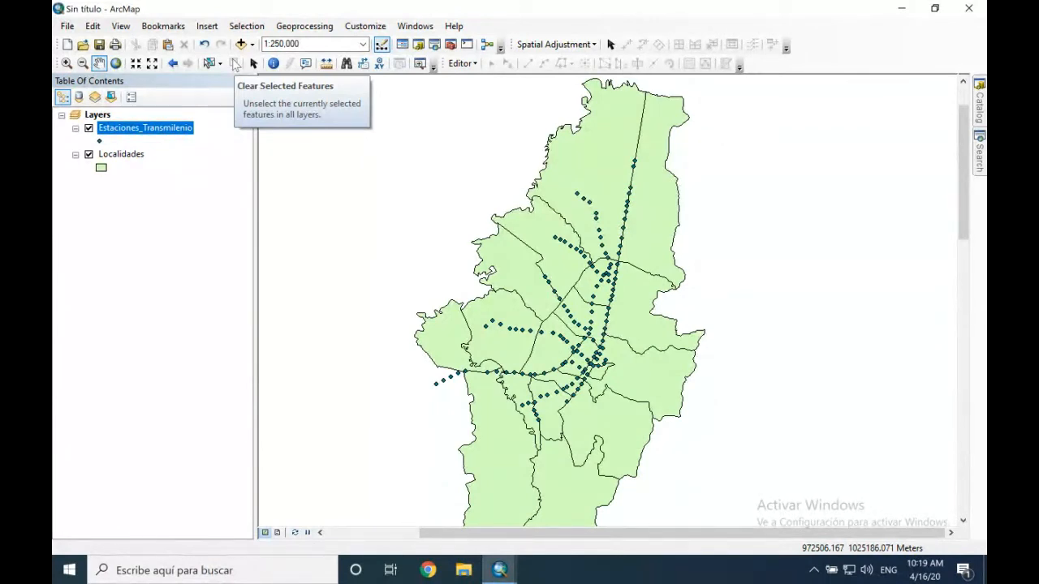
Switch to the Blackboard Collaborate session to read the class chat, and return to ArcMap
right_click(136, 130)
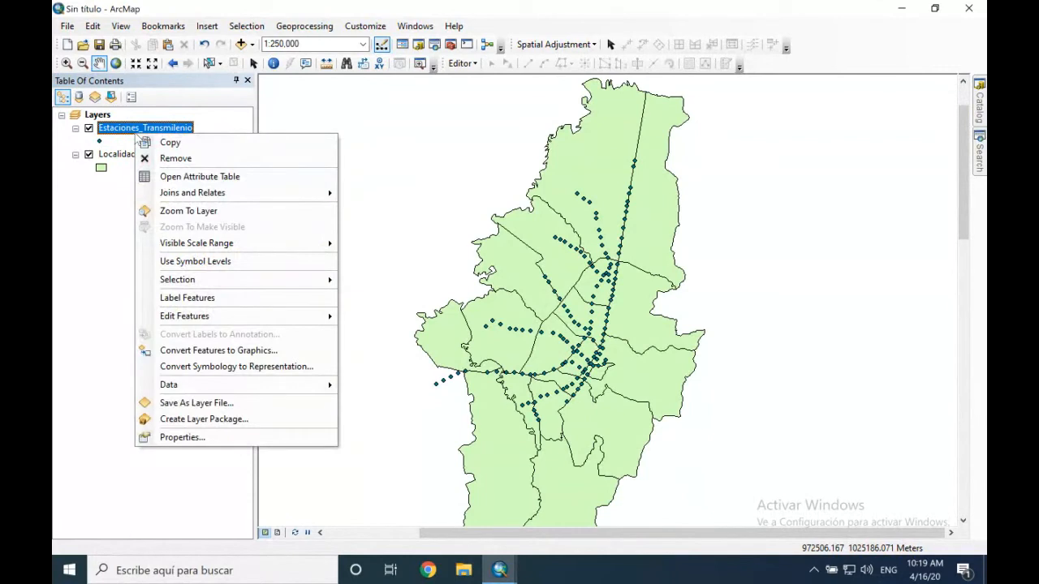
left_click(94, 242)
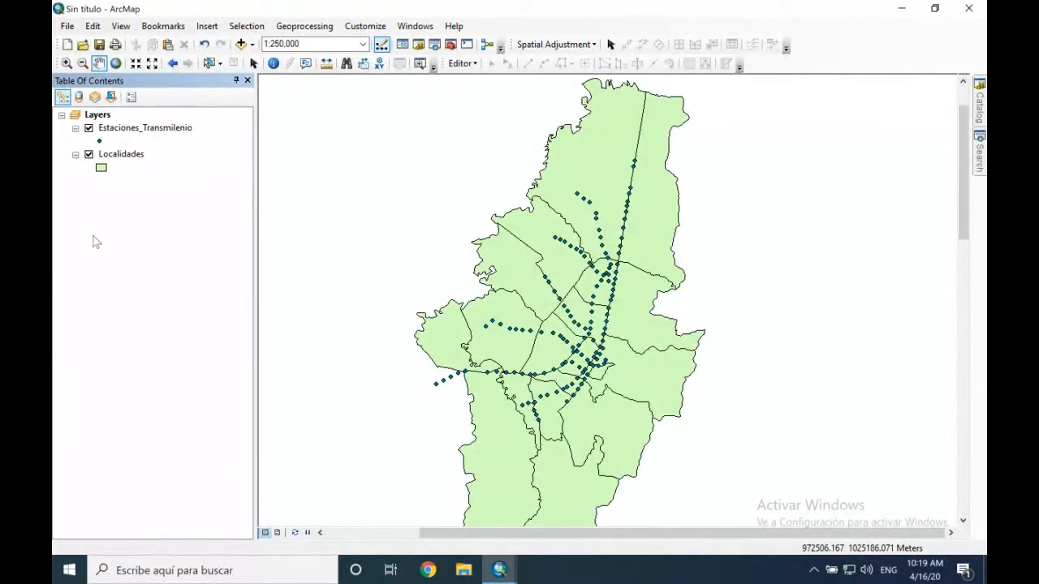
key("ctrl+Left")
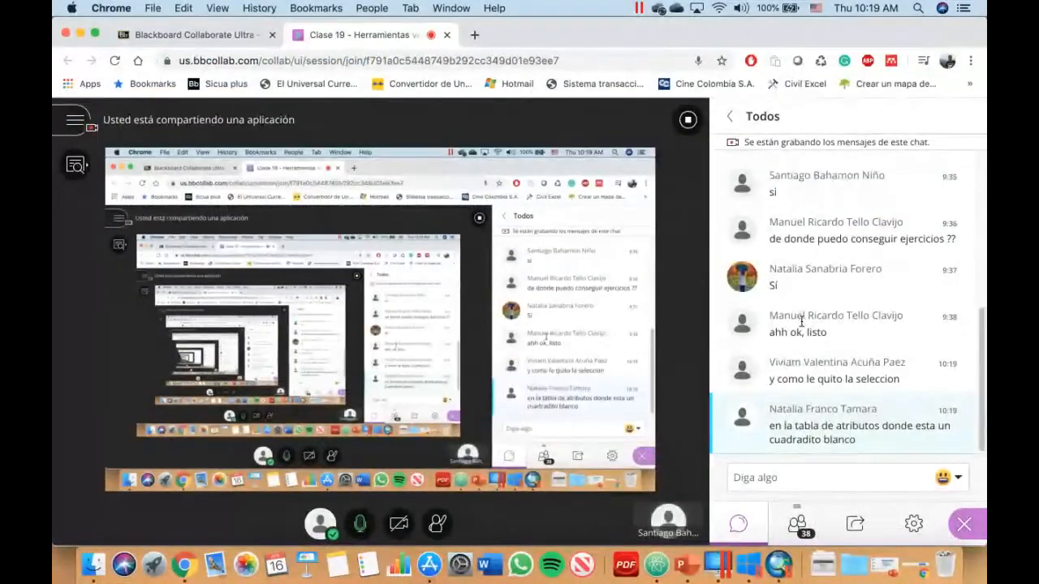
key("ctrl+Right")
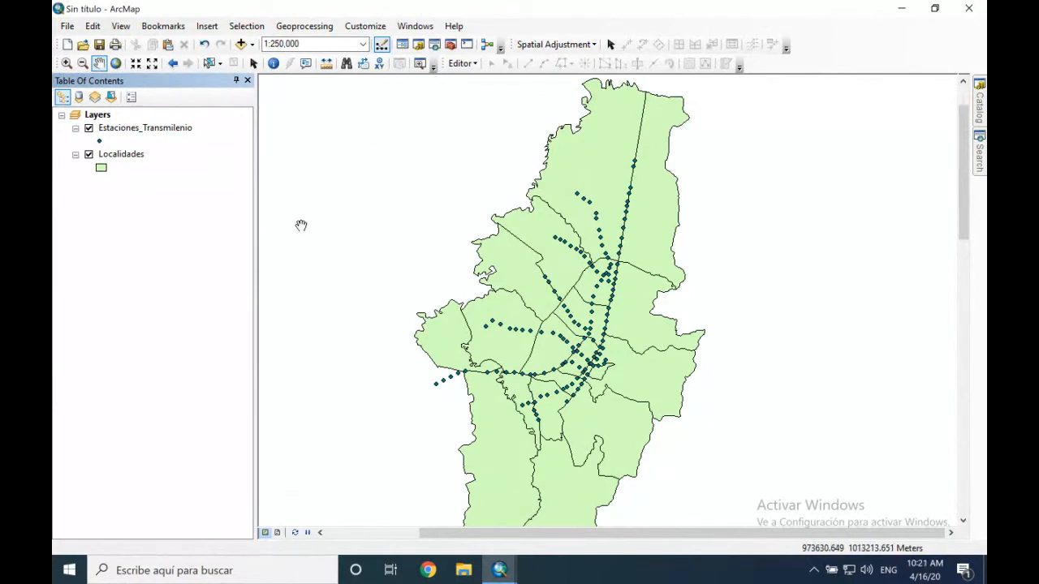
Rename the Localidades layer to Loc through its general layer properties
left_click(130, 154)
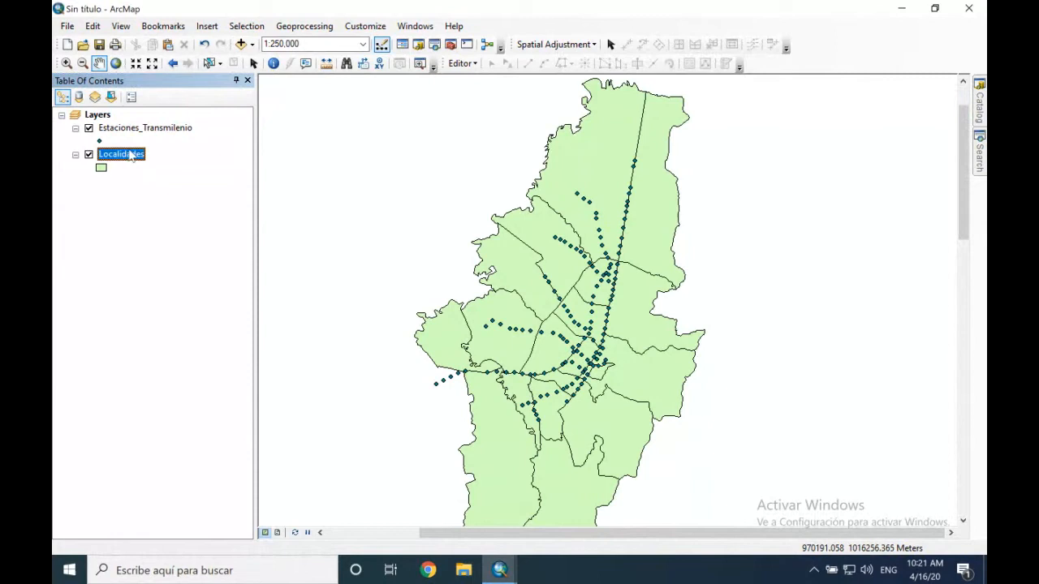
right_click(130, 155)
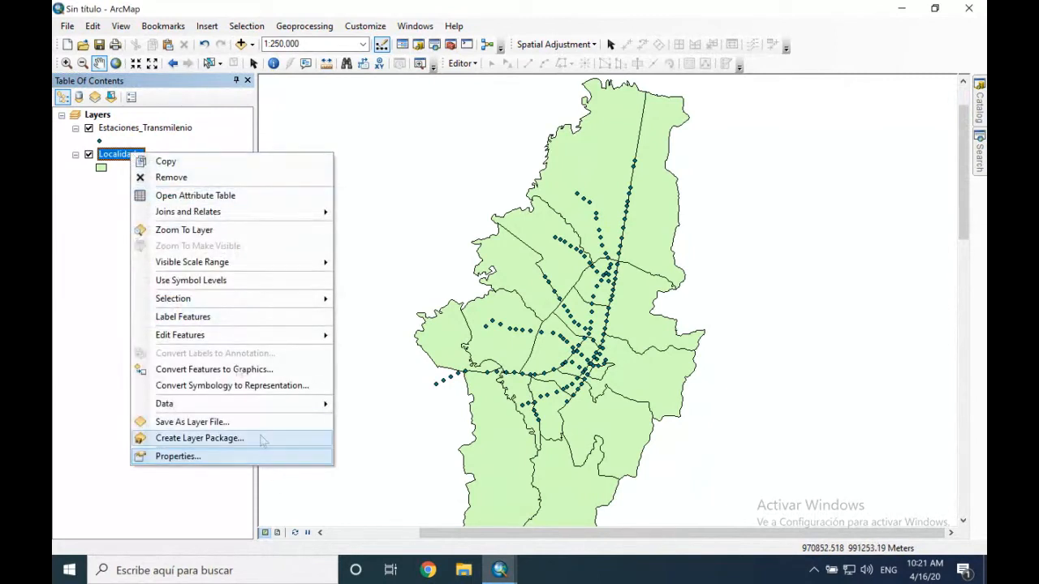
left_click(119, 169)
left_click(120, 156)
right_click(120, 157)
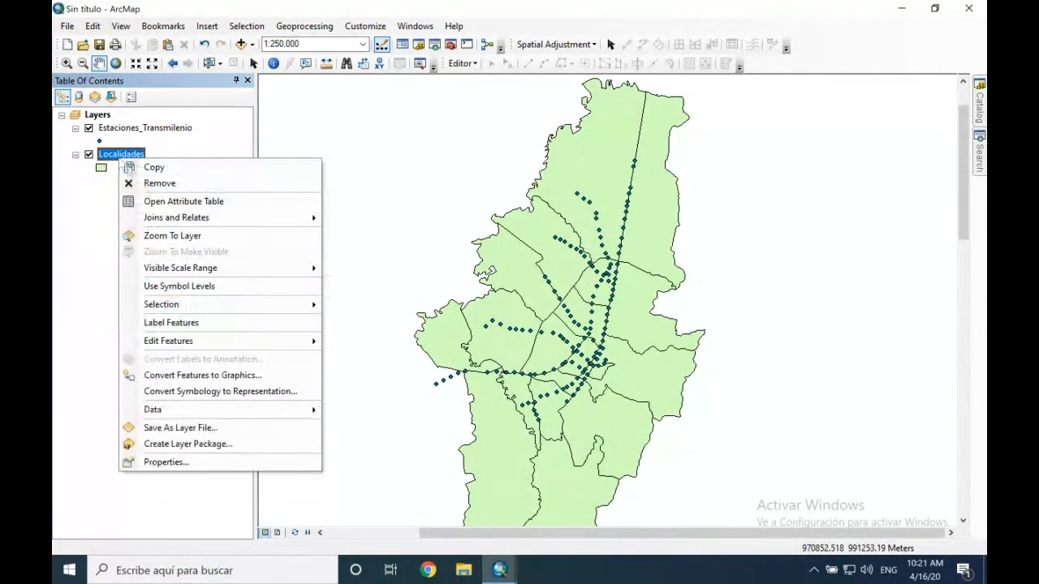
left_click(197, 464)
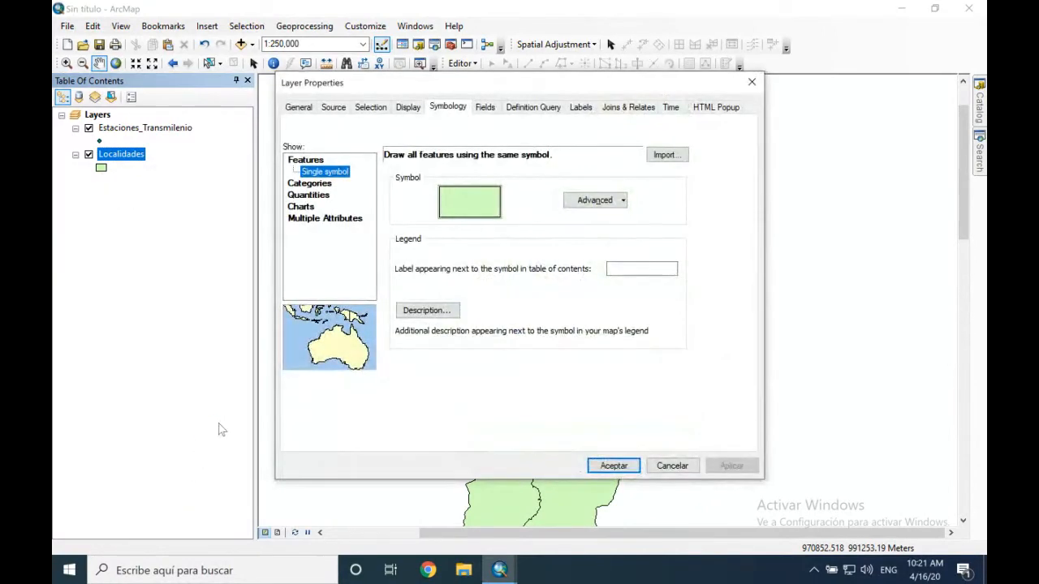
left_click(299, 112)
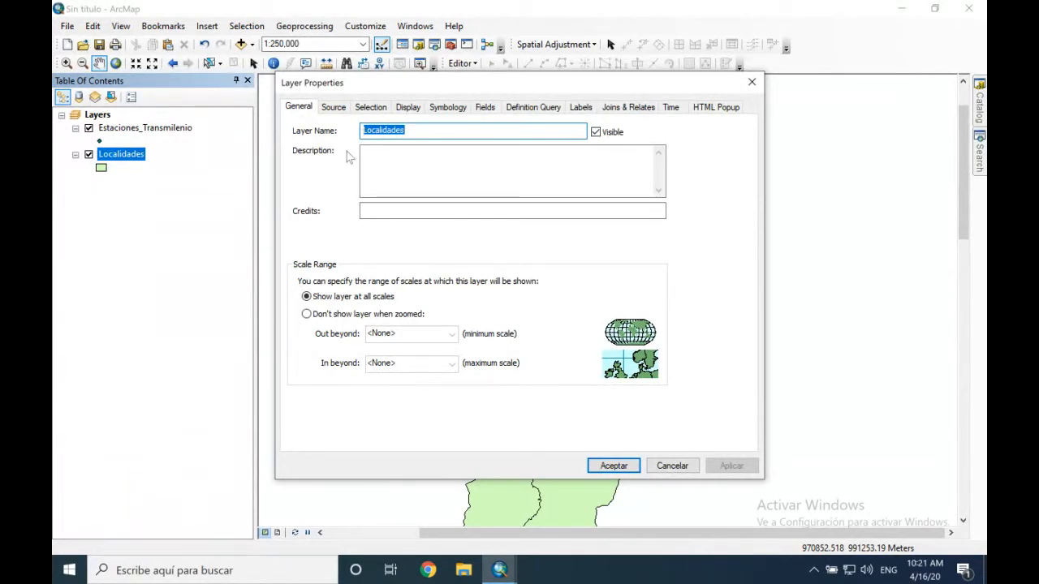
left_click(421, 133)
left_click_drag(409, 131, 340, 126)
left_click_drag(423, 132, 369, 130)
type("oc")
key("Return")
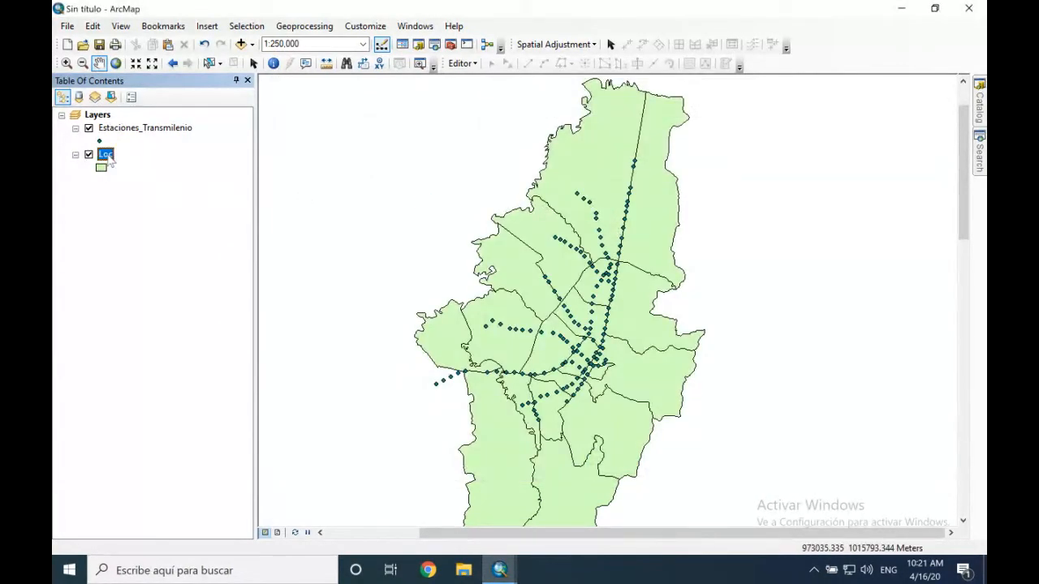
Rename the Loc layer to Localidades directly in the layer list
left_click(105, 157)
type("Localiadd")
key("BackSpace")
key("BackSpace")
key("BackSpace")
type("dades")
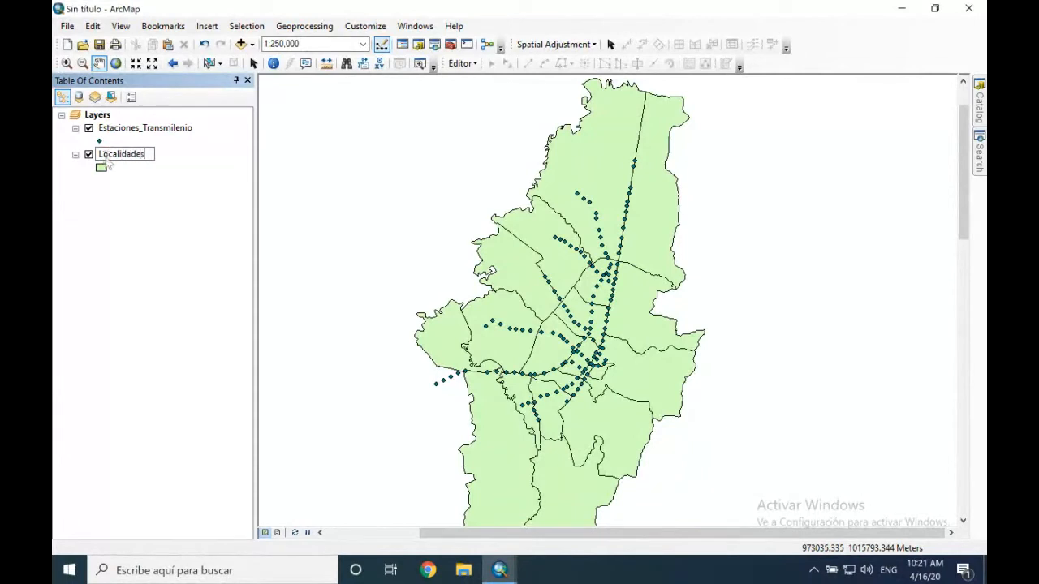
key("Return")
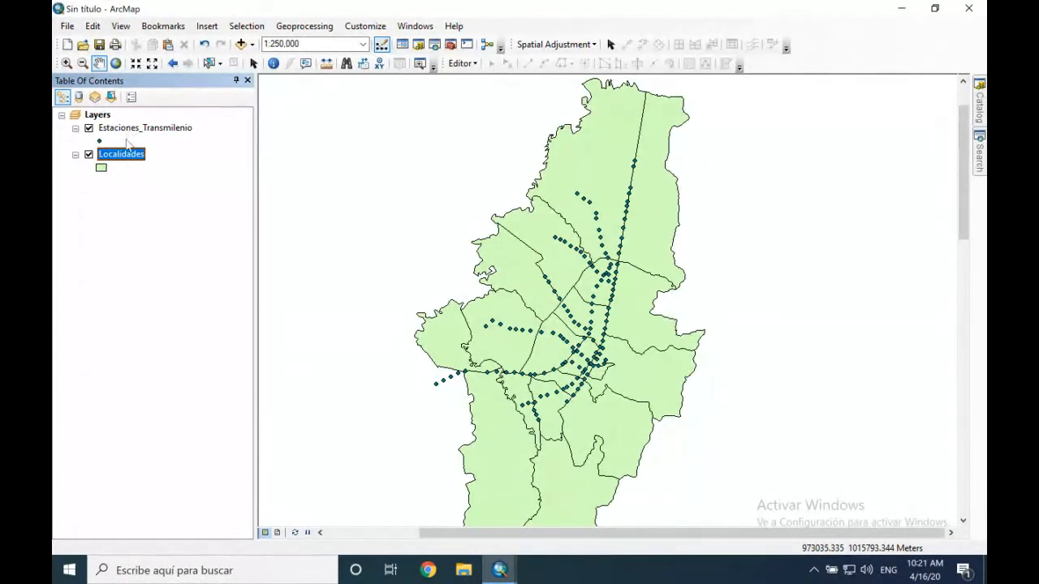
Examine the Localidades layer's selection, display, symbology and data source properties
right_click(127, 153)
left_click(193, 441)
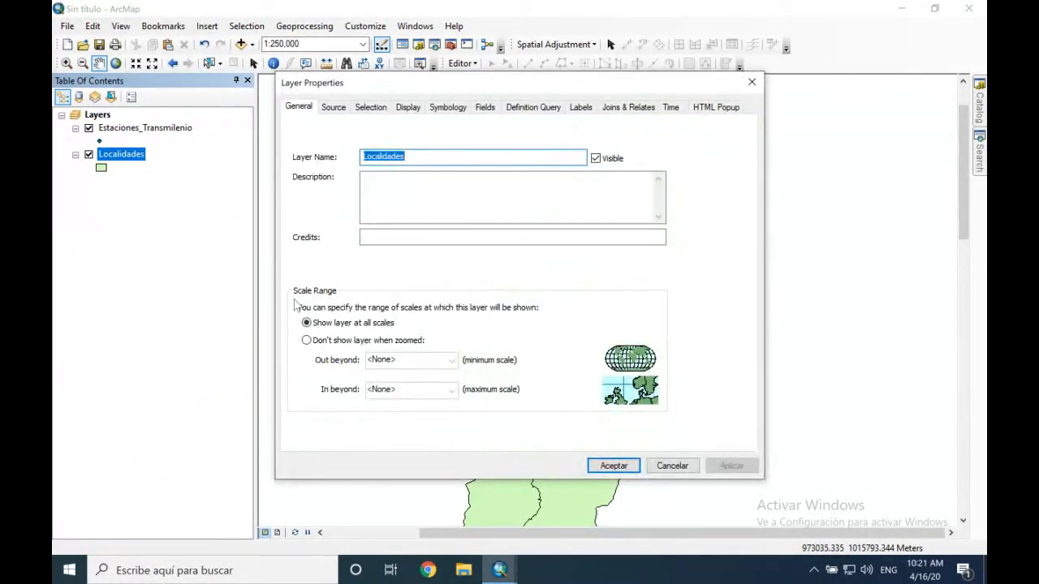
left_click(385, 108)
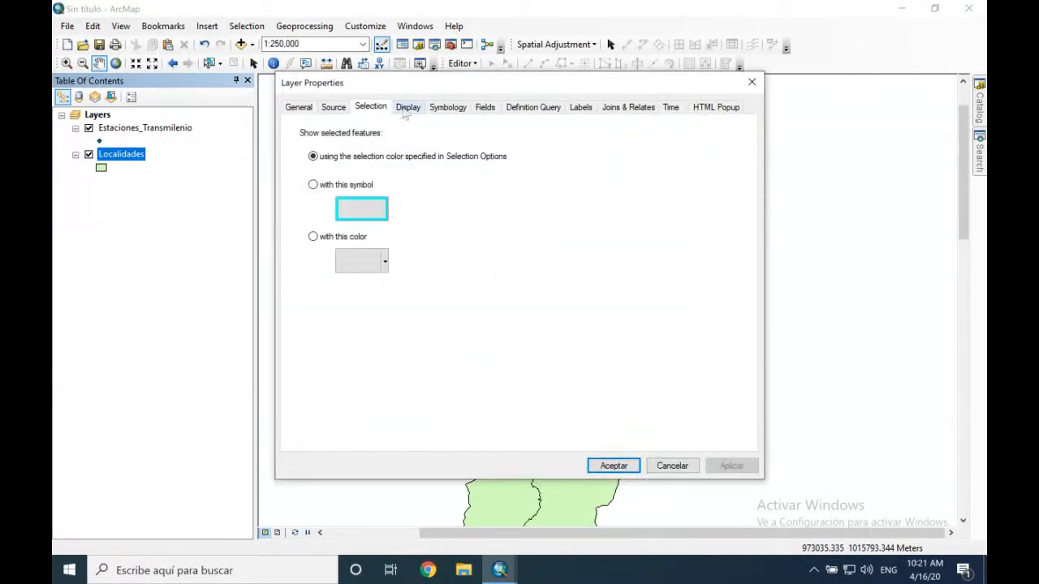
left_click(404, 110)
left_click(437, 112)
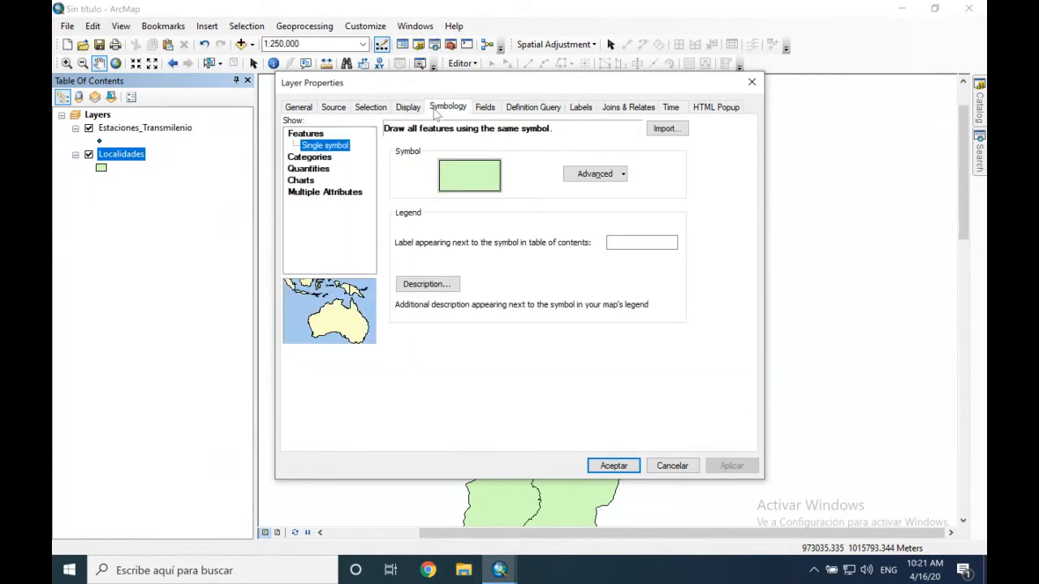
left_click(332, 113)
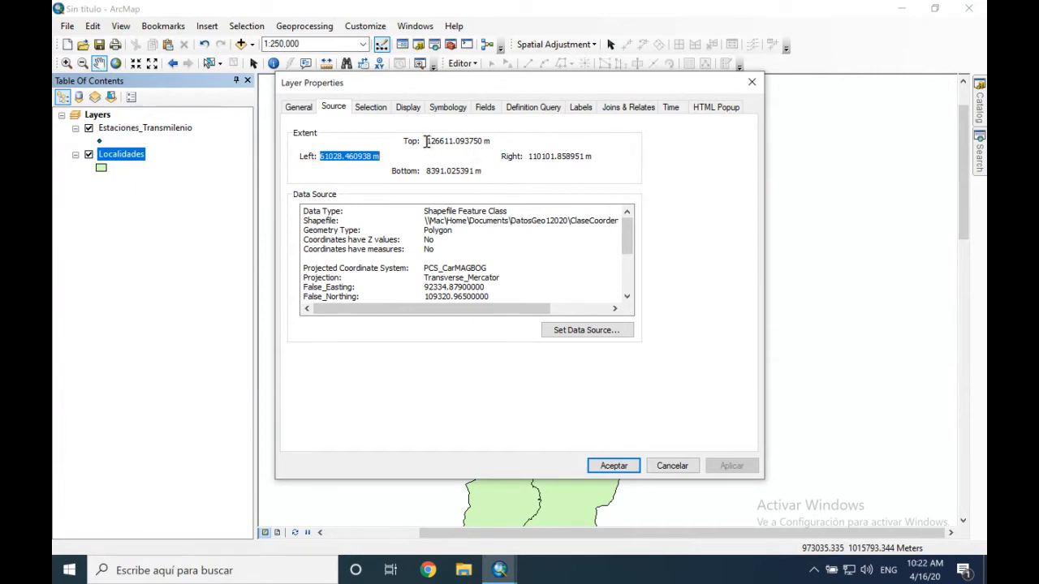
Examine the top, bottom and left extent coordinates in the Localidades layer's source properties
left_click_drag(427, 141, 610, 154)
left_click_drag(427, 171, 500, 177)
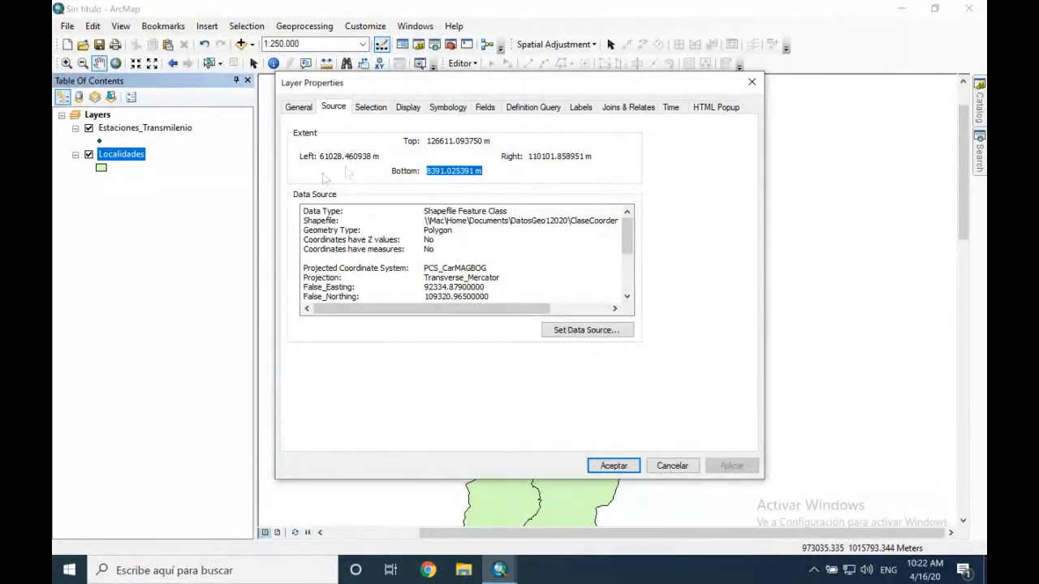
left_click(321, 158)
left_click_drag(322, 158, 382, 158)
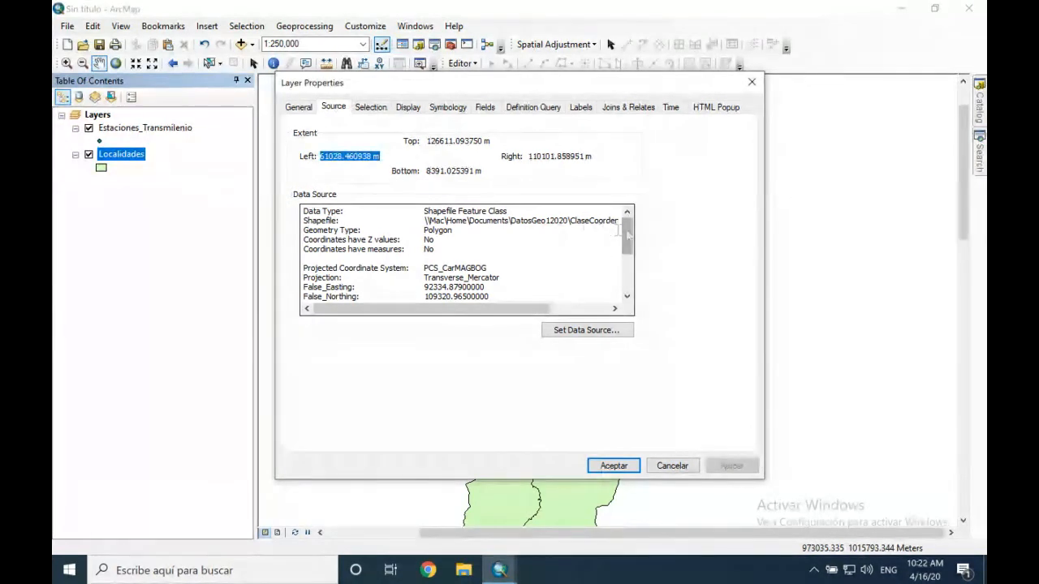
left_click_drag(629, 235, 628, 230)
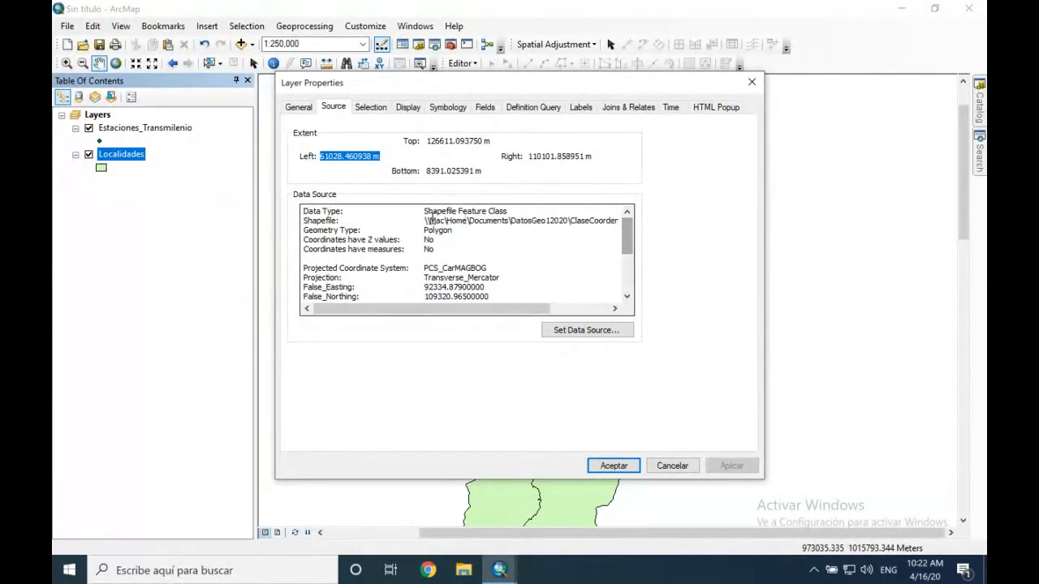
Examine the Localidades data source's data type, shapefile path, geometry type and Z-value setting
left_click(424, 214)
left_click_drag(423, 213, 430, 221)
left_click(441, 228)
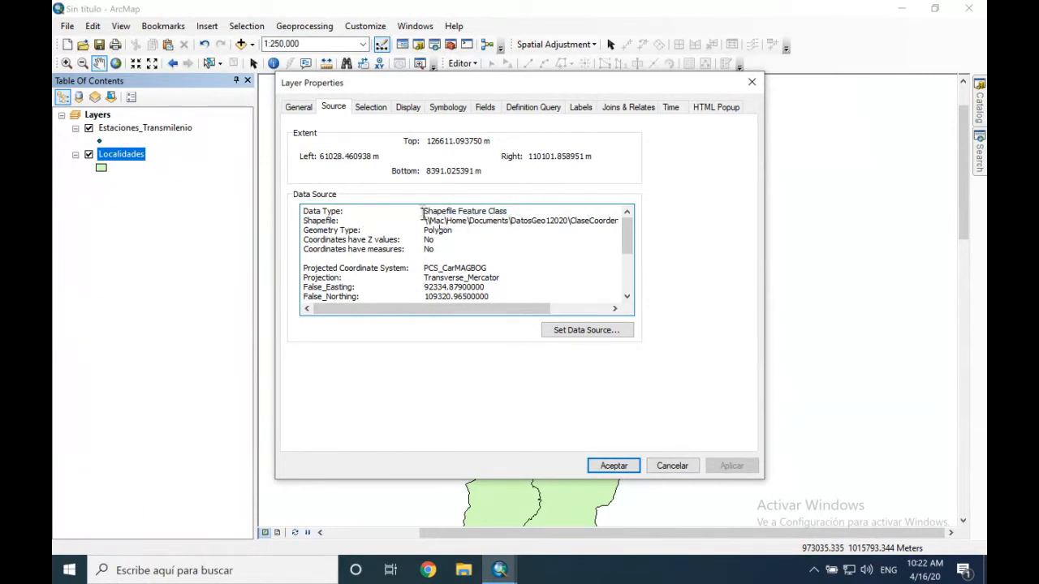
left_click_drag(423, 210, 522, 208)
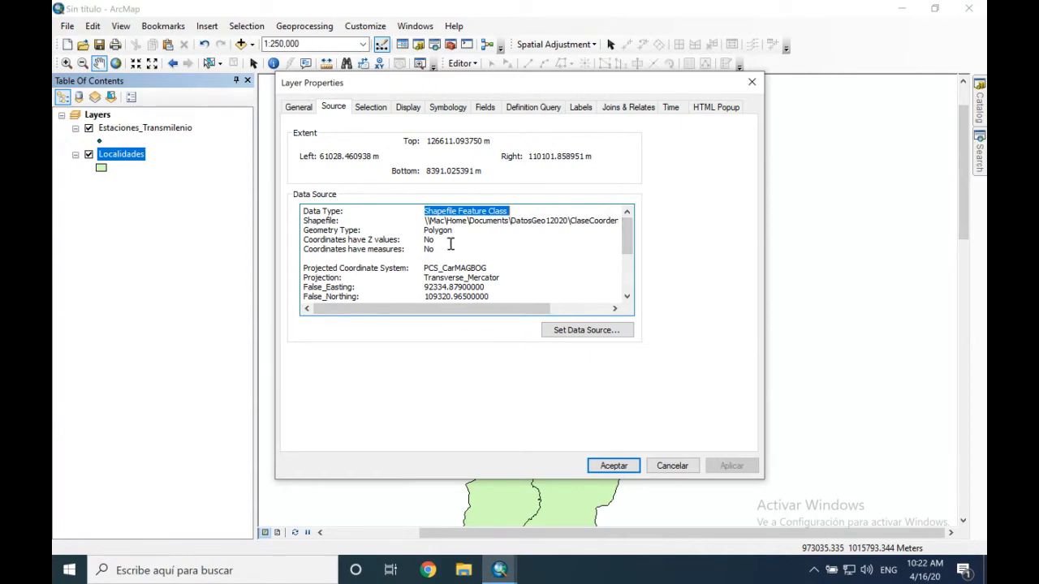
left_click_drag(426, 239, 468, 228)
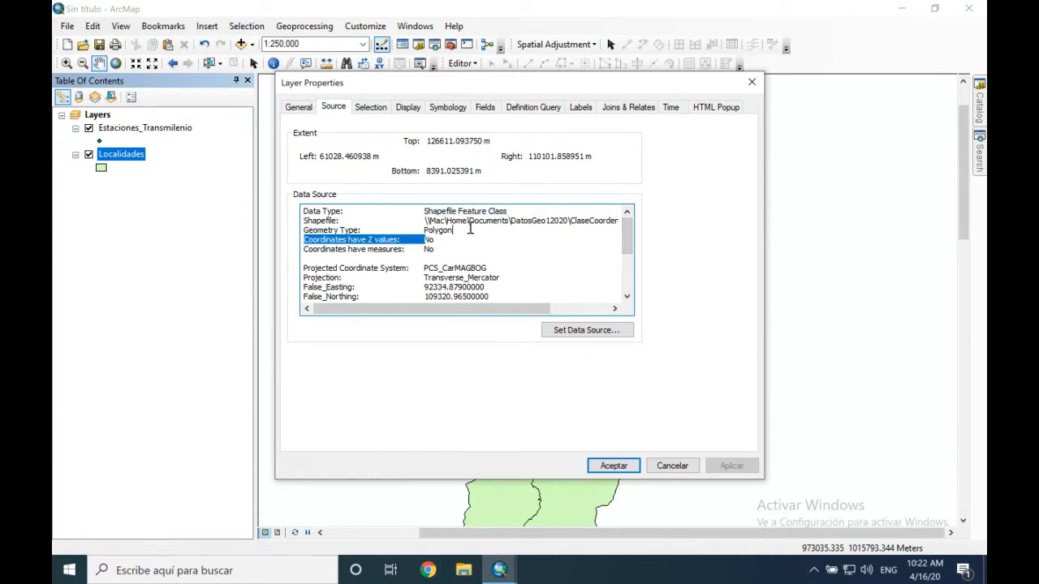
double_click(462, 229)
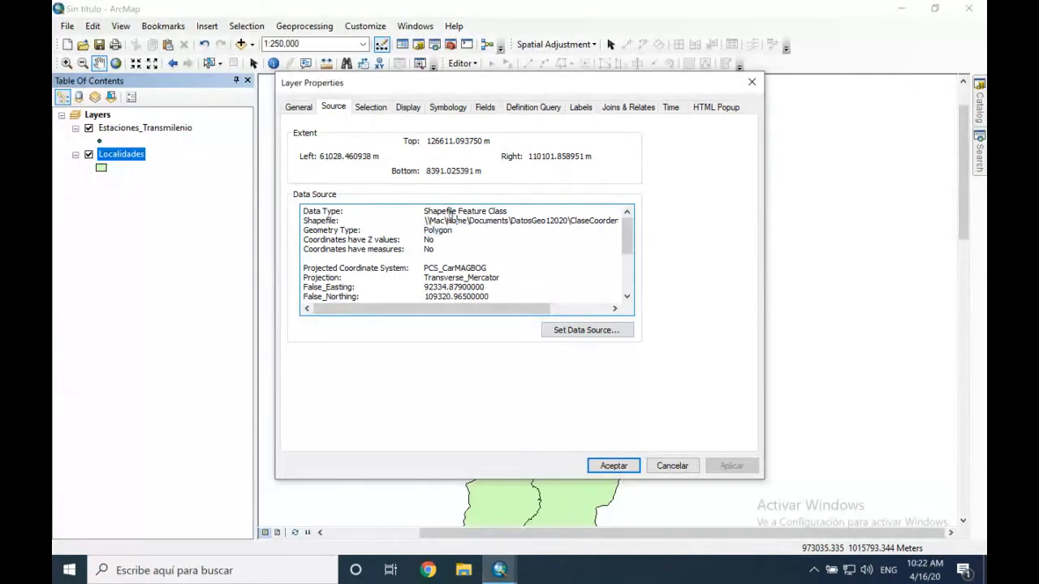
left_click_drag(431, 220, 617, 220)
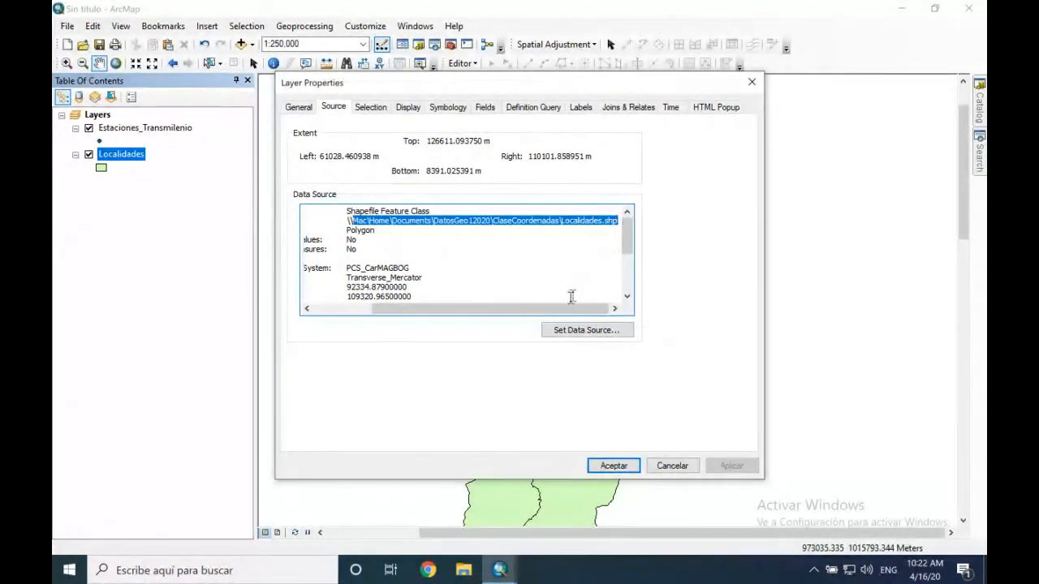
left_click_drag(568, 310, 485, 315)
left_click(436, 239)
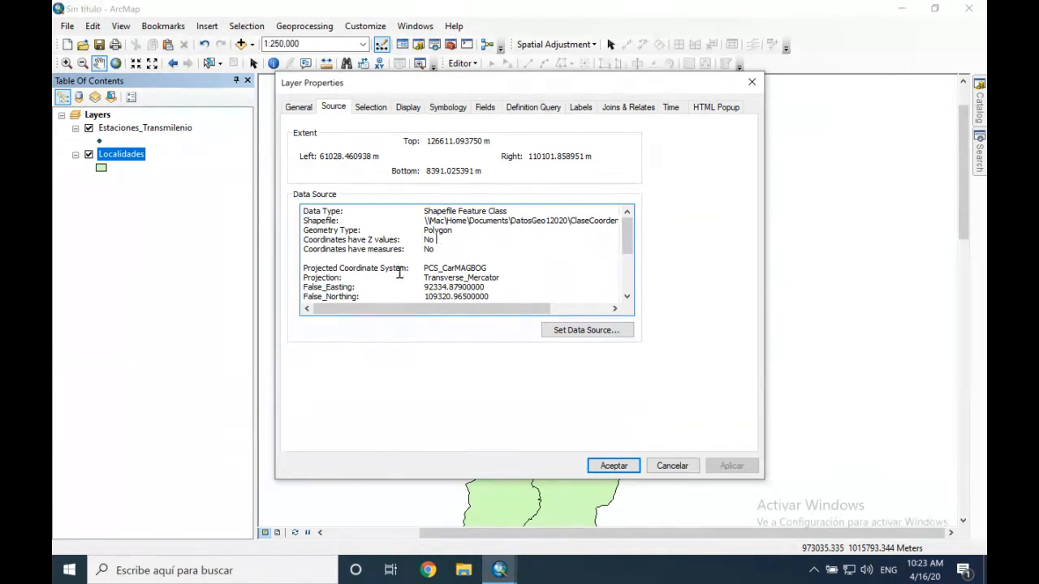
Read the Localidades layer's projected and geographic coordinate system parameters, including projection, false origin, datum and units
left_click_drag(629, 248, 628, 269)
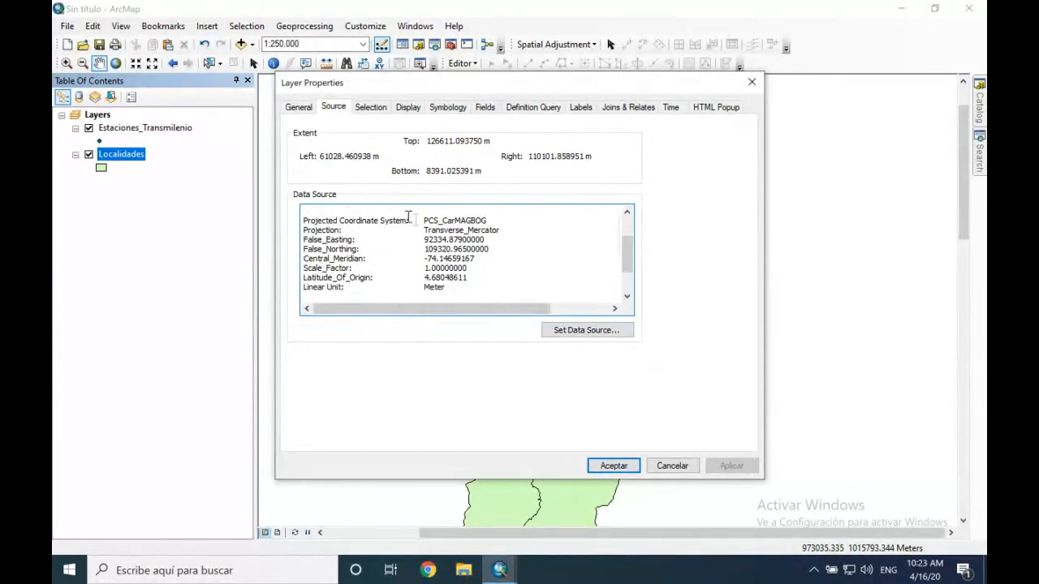
left_click_drag(421, 220, 507, 288)
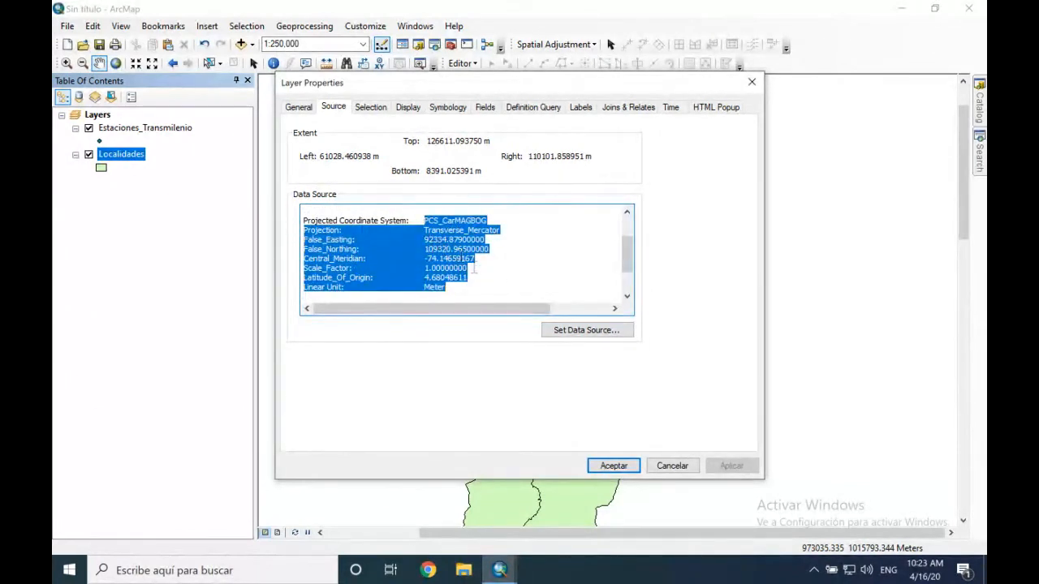
left_click(431, 247)
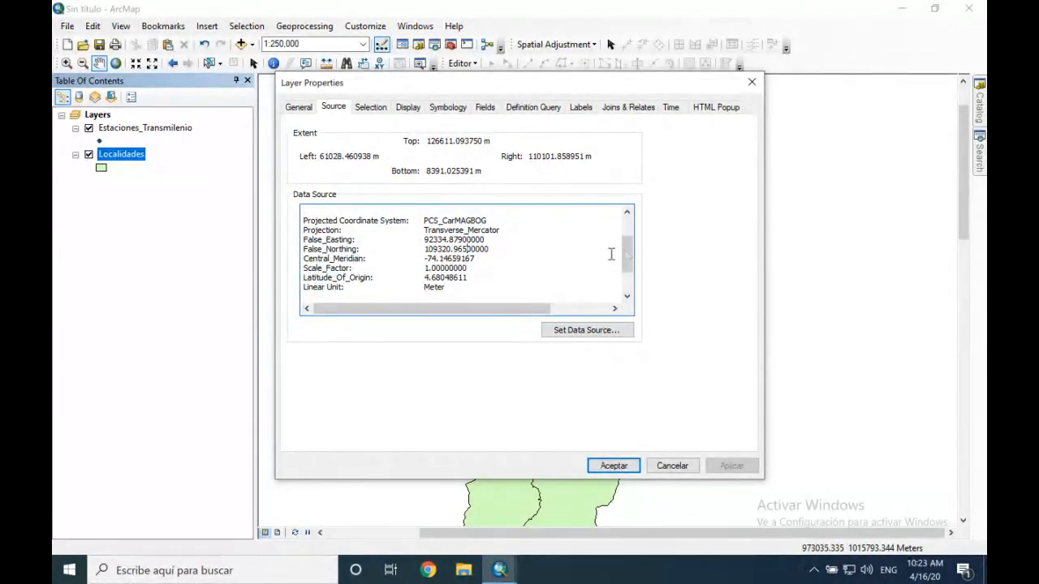
left_click_drag(629, 255, 630, 276)
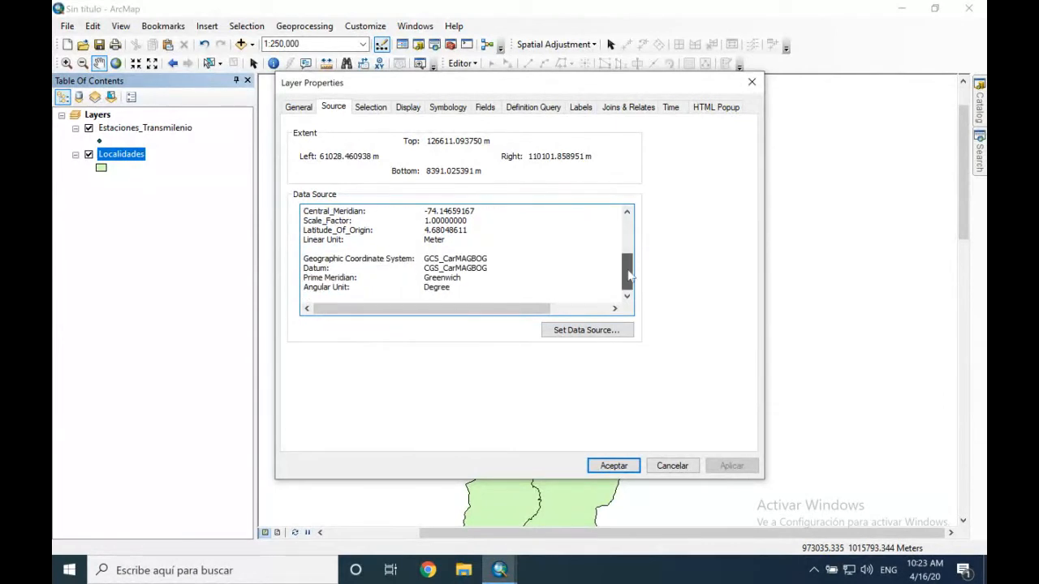
left_click_drag(630, 276, 626, 247)
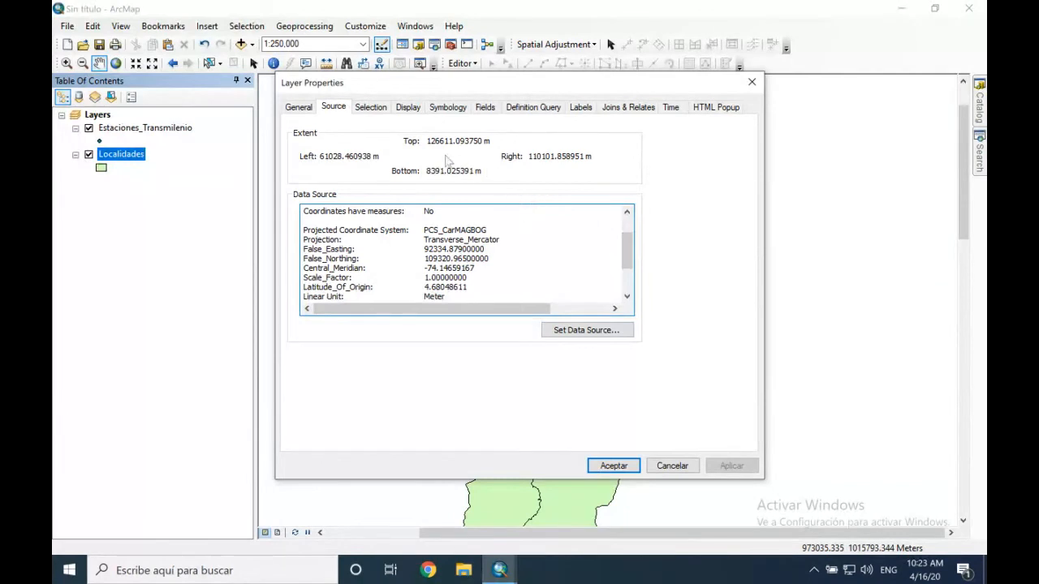
Apply the Biohazard Overlay symbol to the Localidades polygons through the layer's symbology
left_click(436, 111)
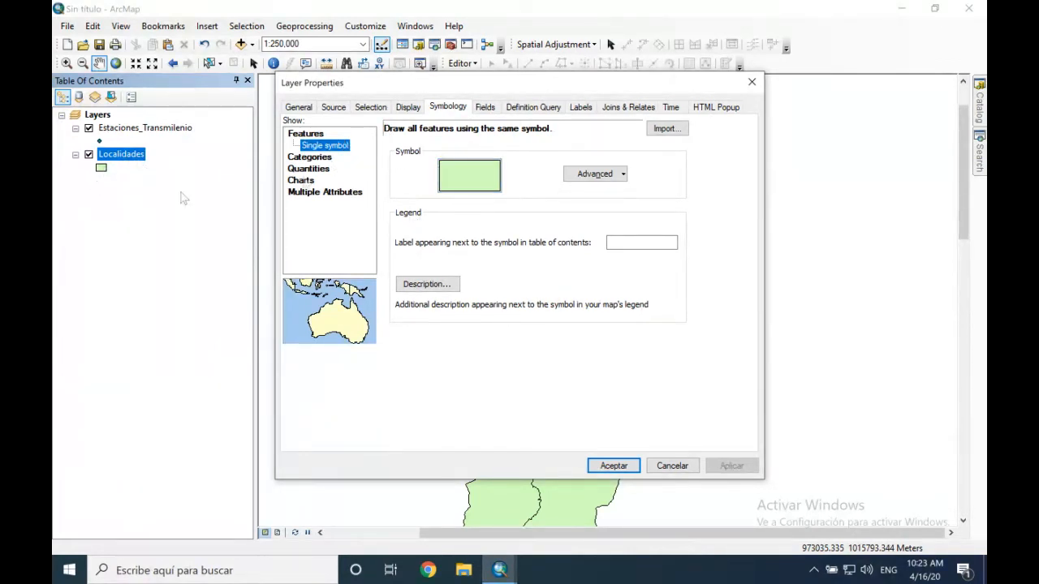
left_click(482, 173)
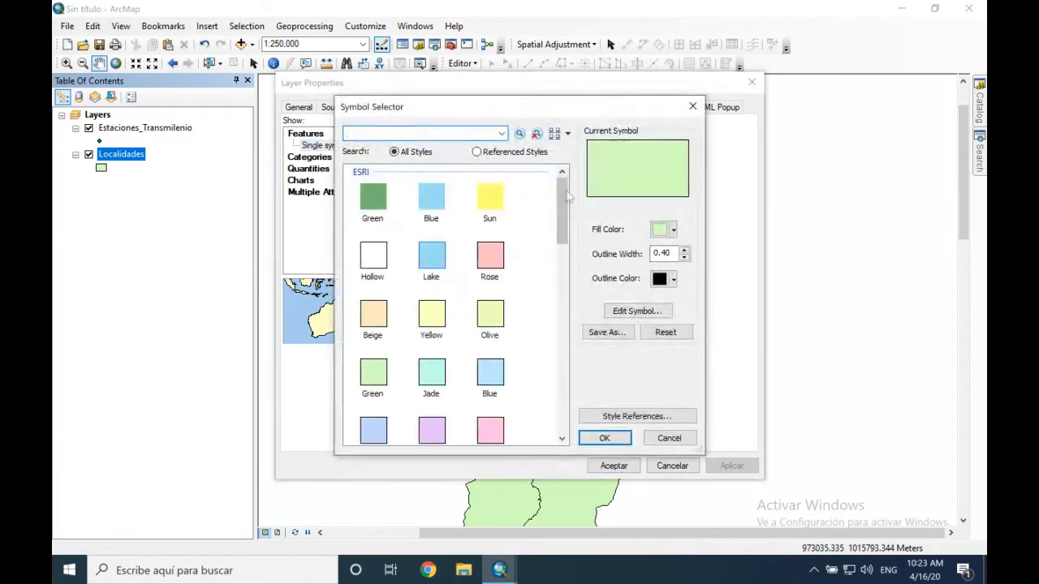
left_click_drag(562, 211, 562, 328)
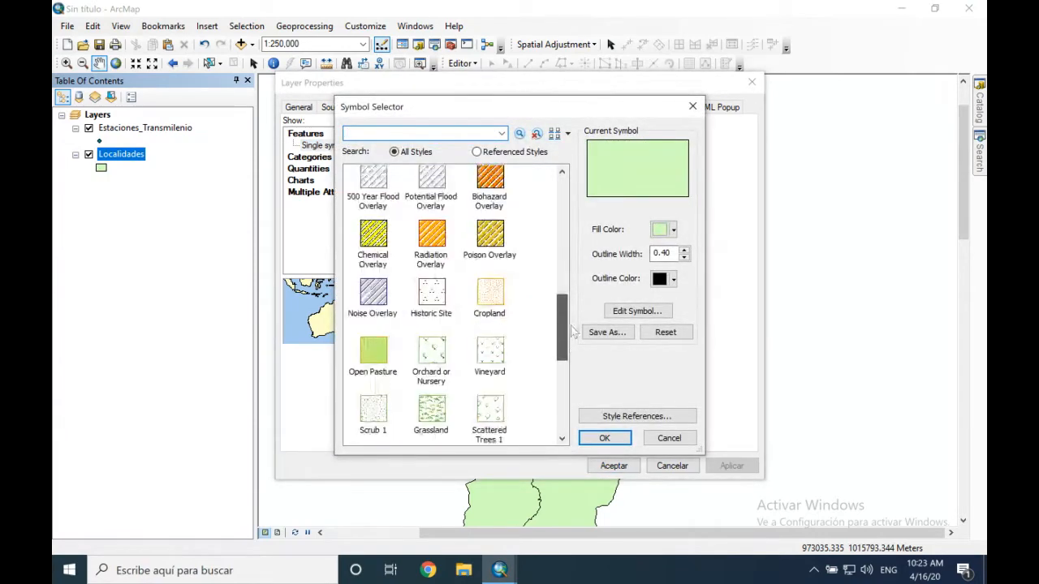
left_click(494, 192)
left_click(492, 186)
left_click(605, 438)
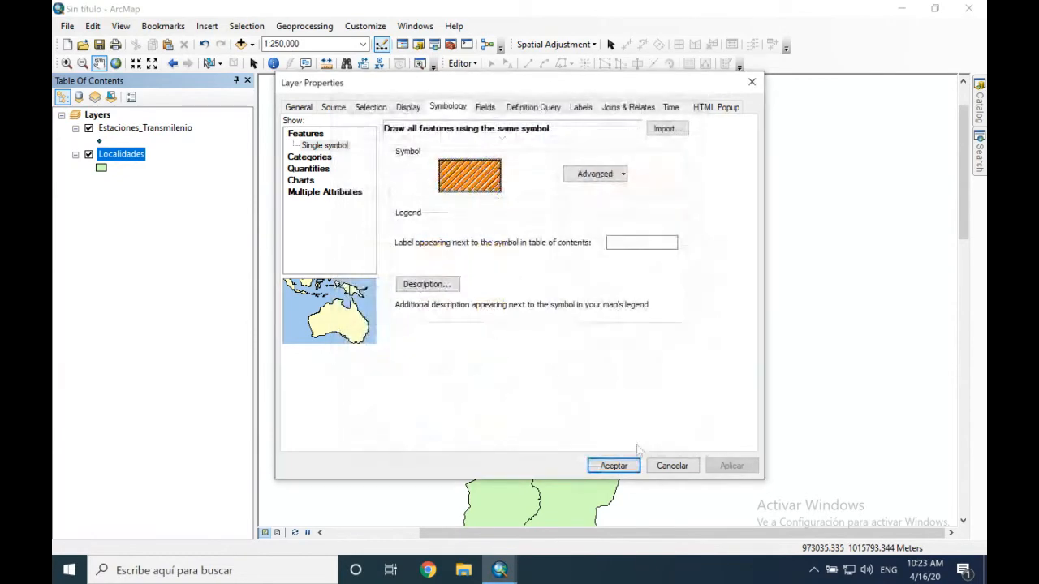
left_click(730, 465)
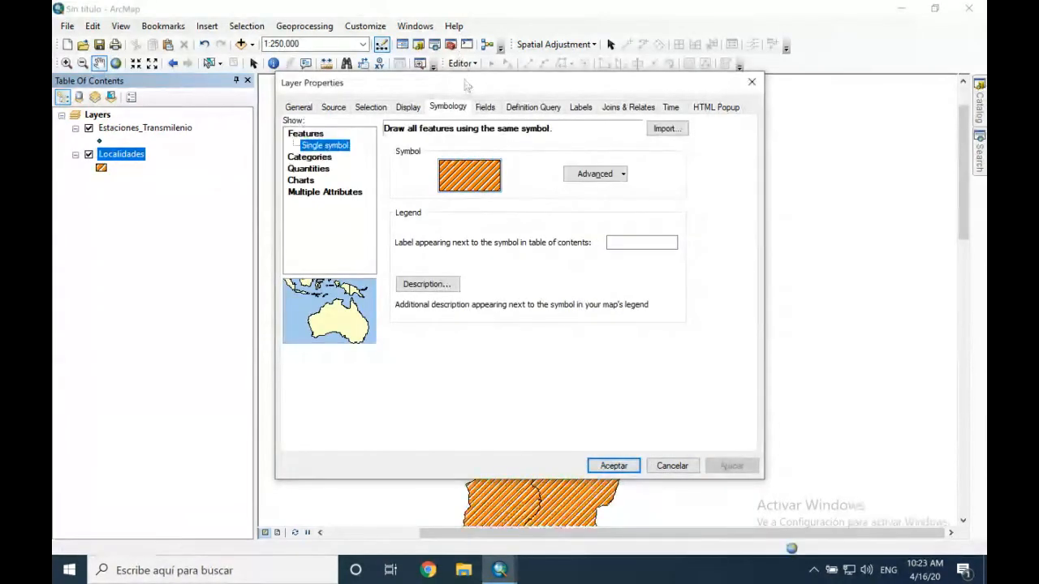
Change the Localidades polygon symbol to Hollow and accept the layer properties
mouse_move(449, 82)
left_mouse_down()
mouse_move(151, 147)
mouse_move(448, 66)
left_mouse_up()
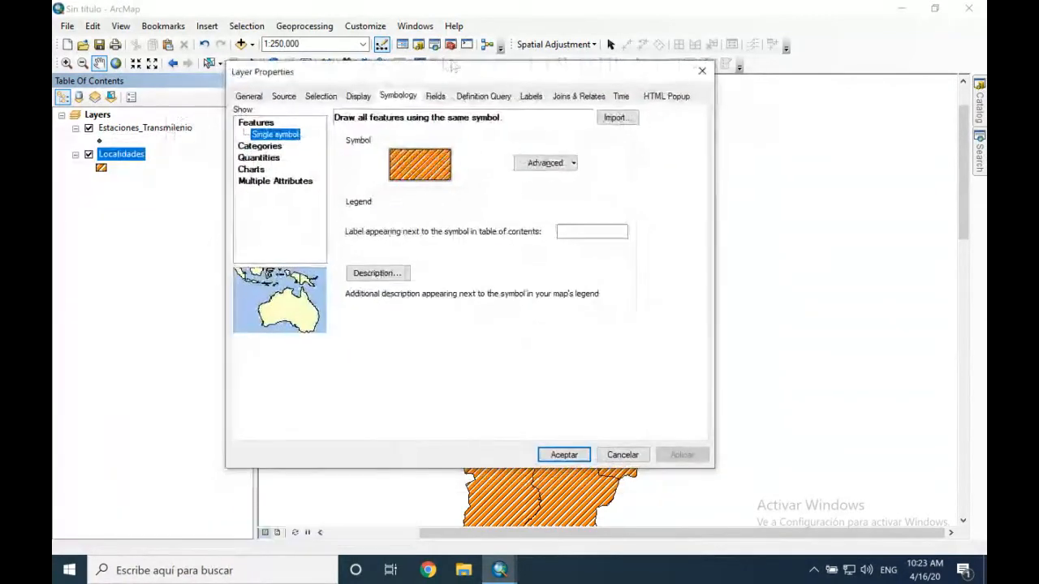
left_click(437, 173)
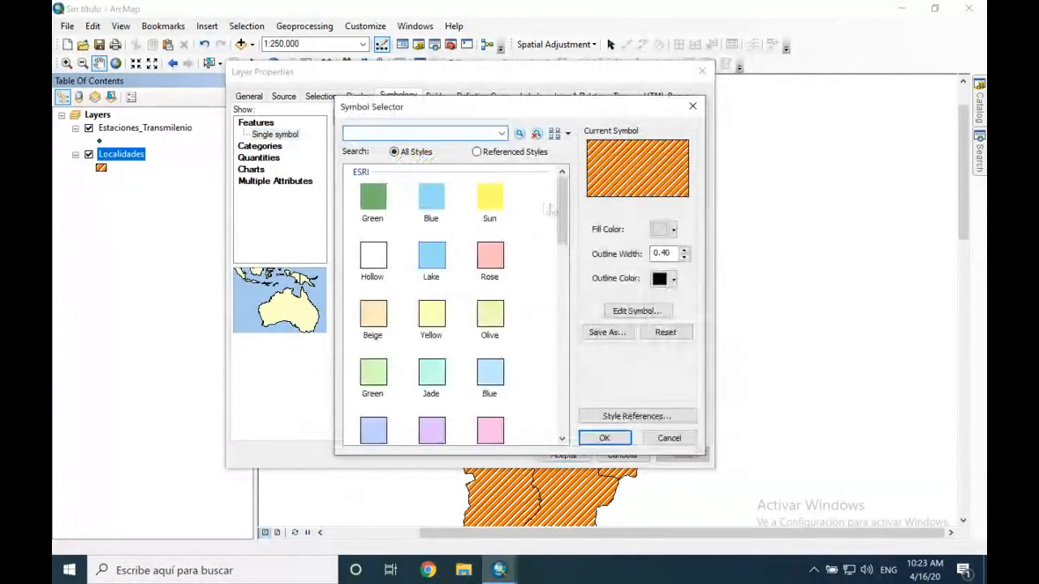
left_click(604, 438)
left_click(563, 455)
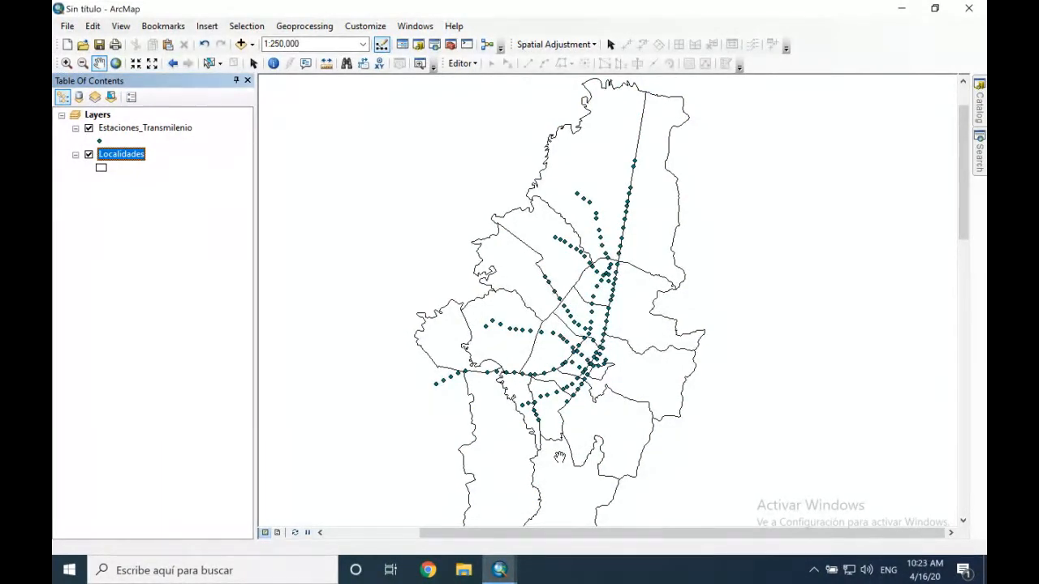
Reopen the Localidades layer properties, review the source's coordinate system details, and close the properties
right_click(134, 156)
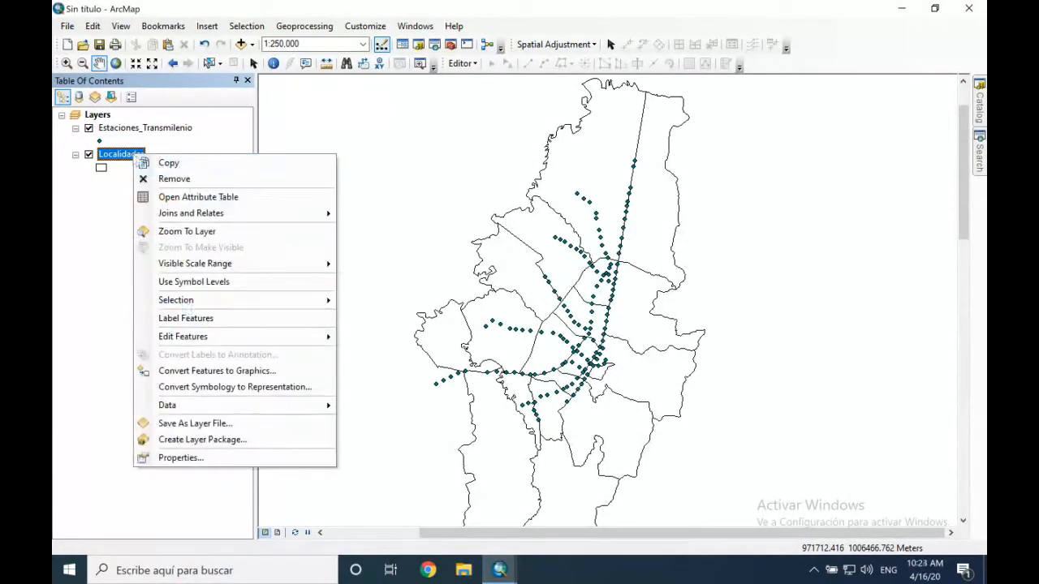
left_click(216, 460)
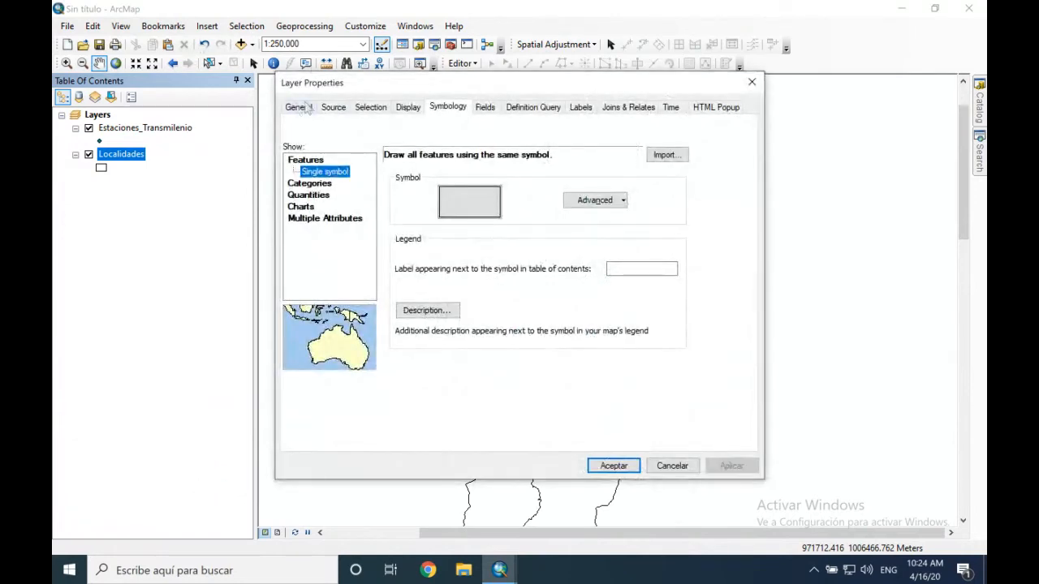
left_click(330, 108)
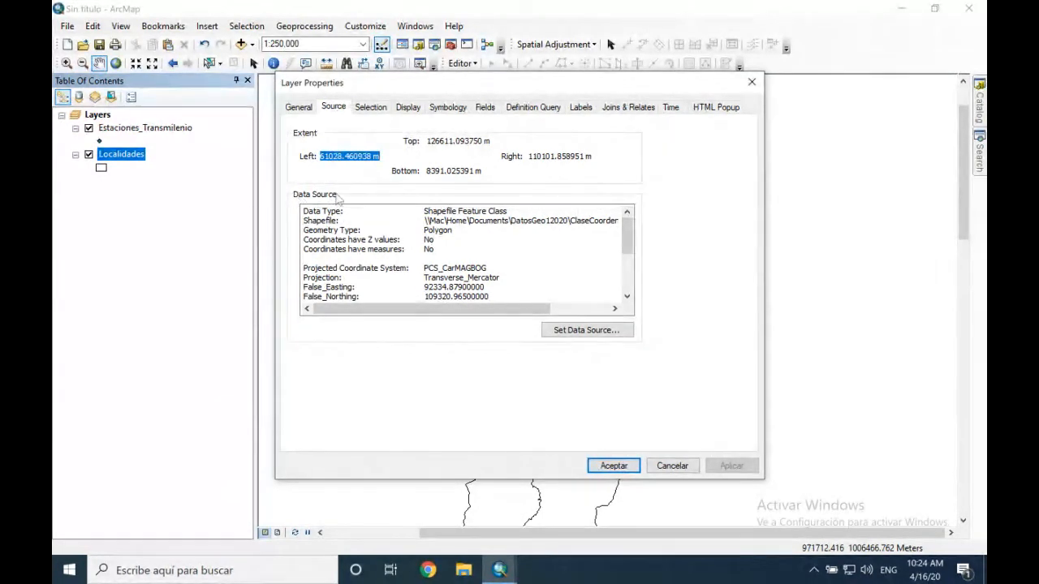
scroll(626, 235, "down", 1)
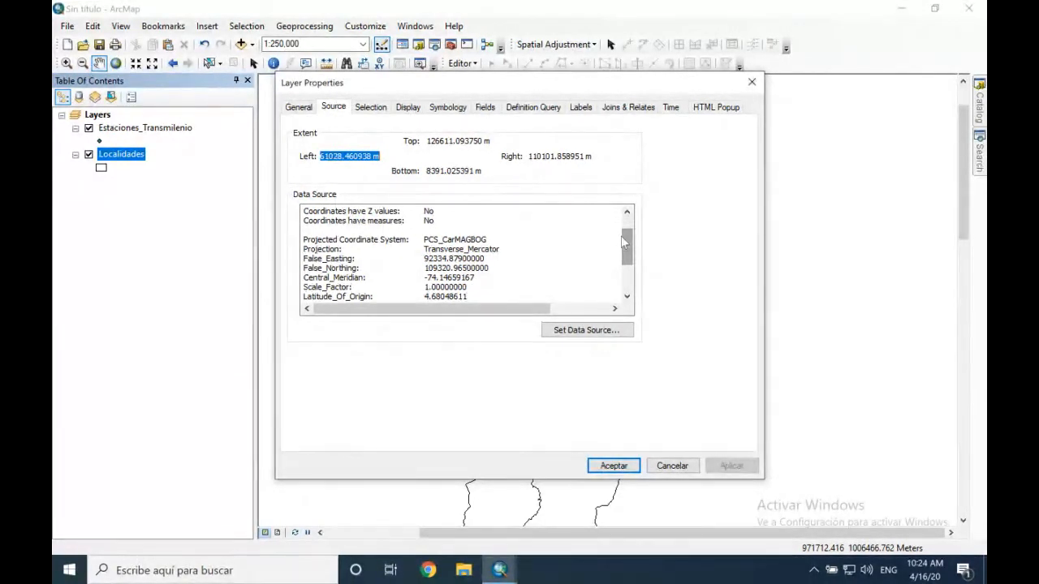
left_click_drag(625, 256, 625, 287)
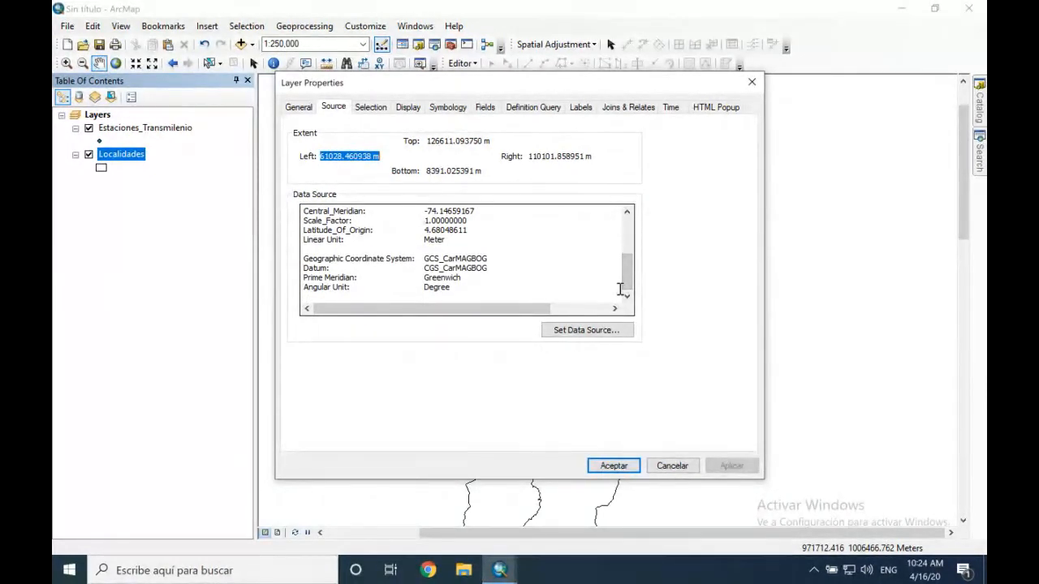
left_click(615, 469)
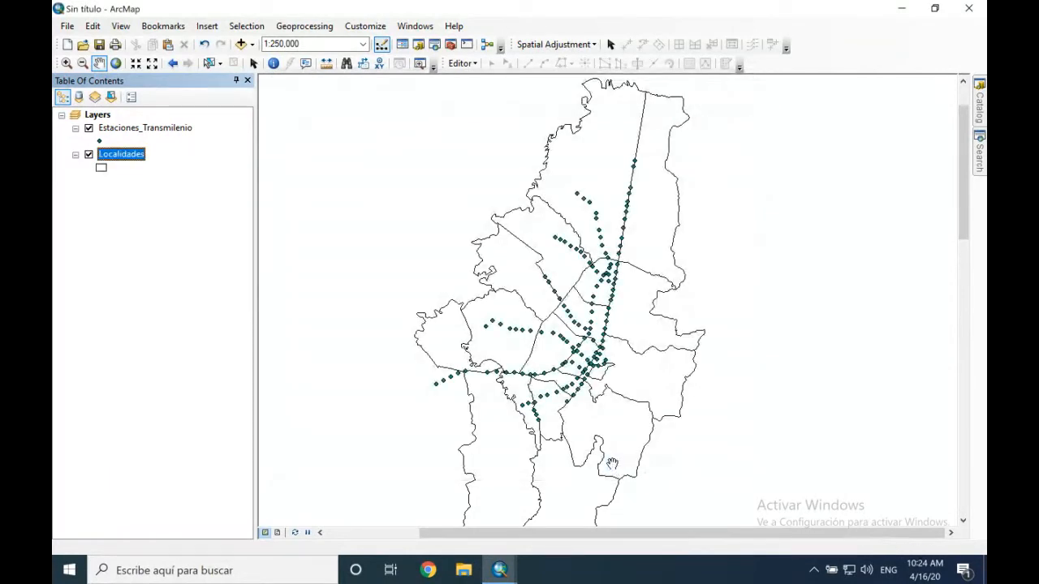
Show the contents of the ClaseCoordenadas folder in the Catalog
left_click(980, 150)
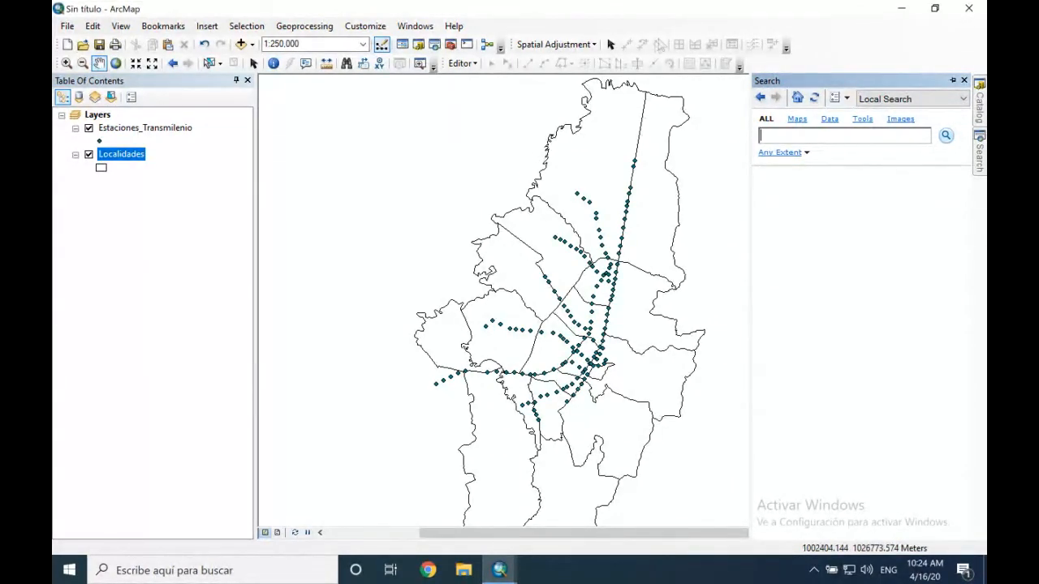
mouse_move(980, 116)
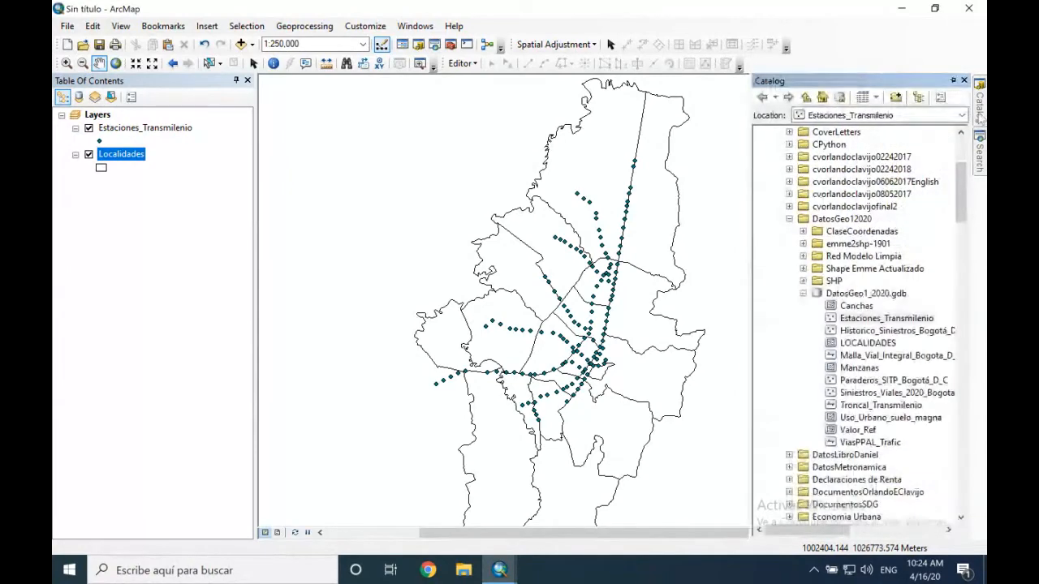
left_click(803, 232)
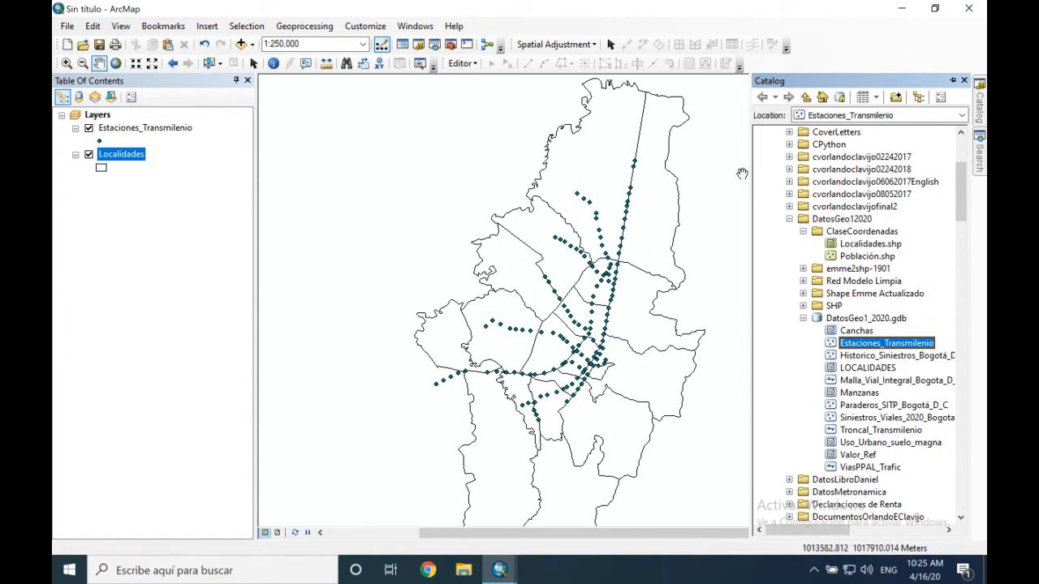
Search for "project" and open the Project (Data Management) tool
left_click(976, 156)
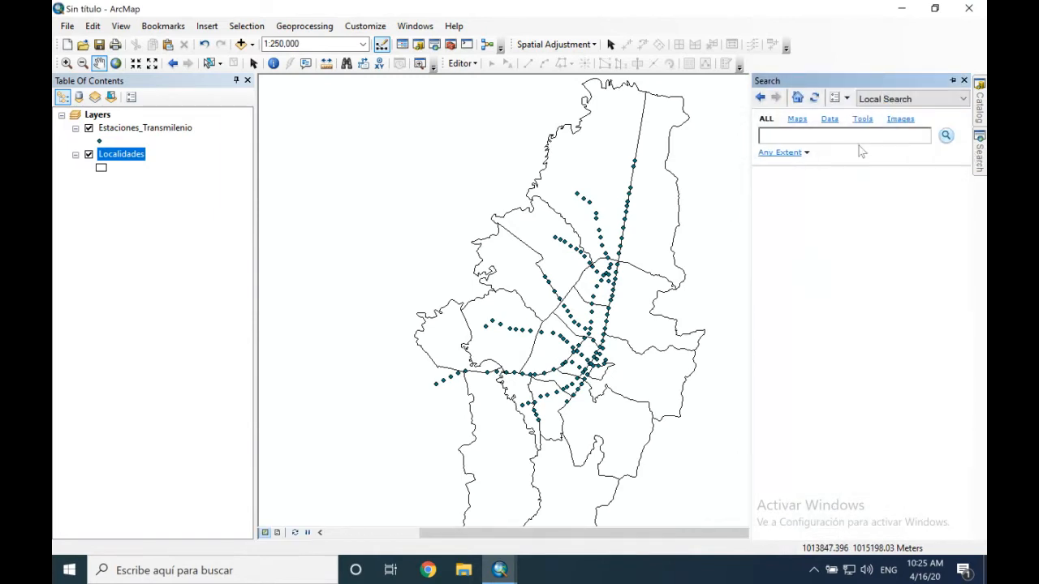
type("project")
key("Return")
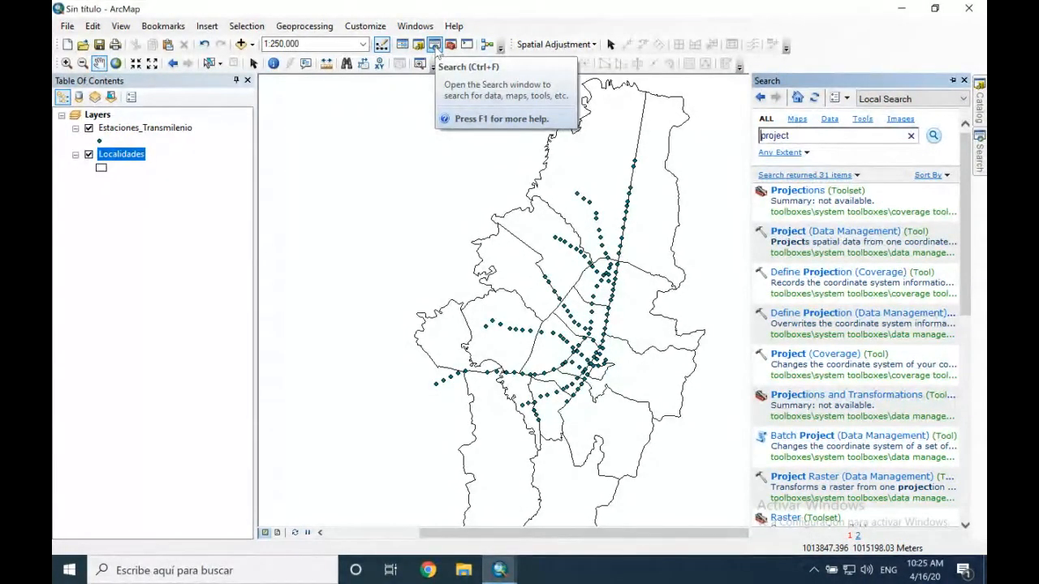
left_click(833, 138)
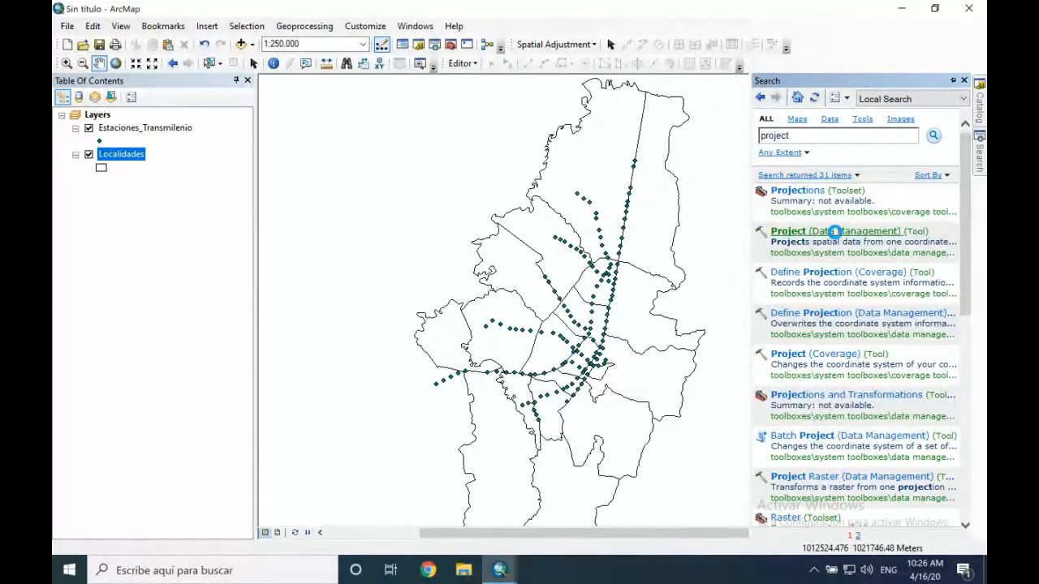
left_click(836, 232)
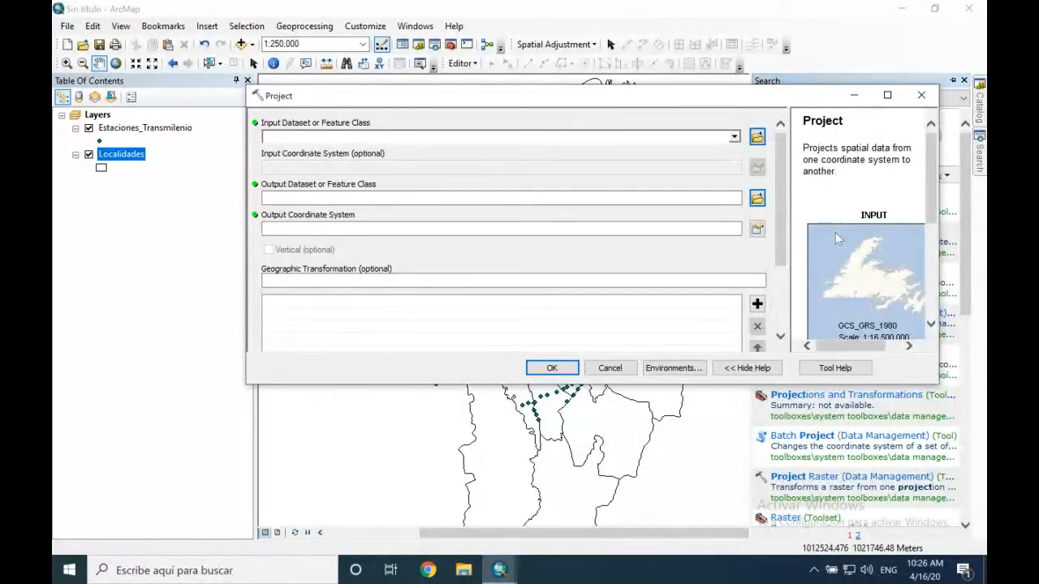
Browse ArcToolbox, collapsing Analysis Tools and expanding Data Management Tools to view its toolsets, and close the toolbox
left_click(451, 45)
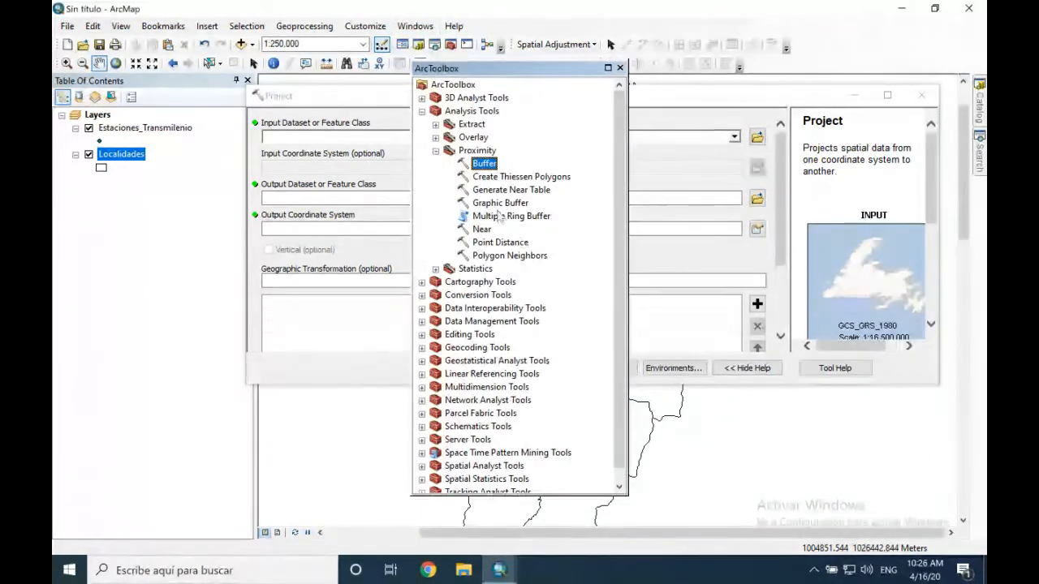
left_click(435, 151)
left_click(421, 111)
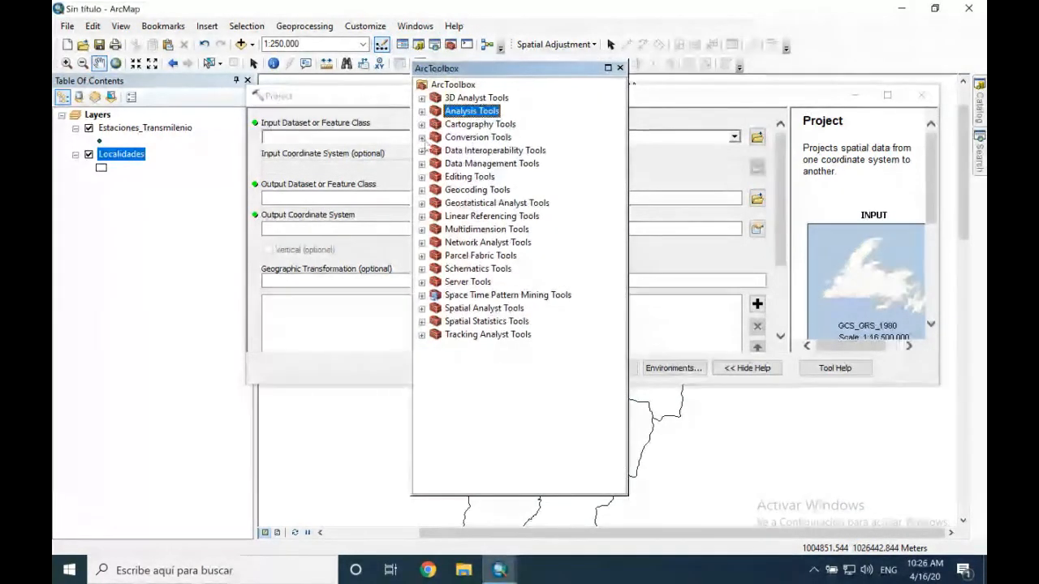
left_click(423, 164)
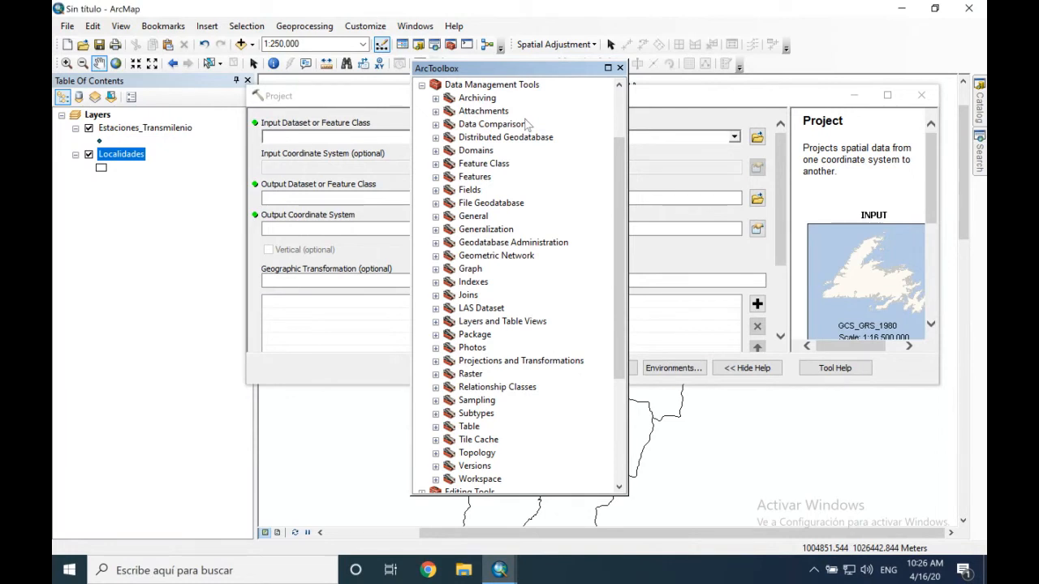
left_click(620, 69)
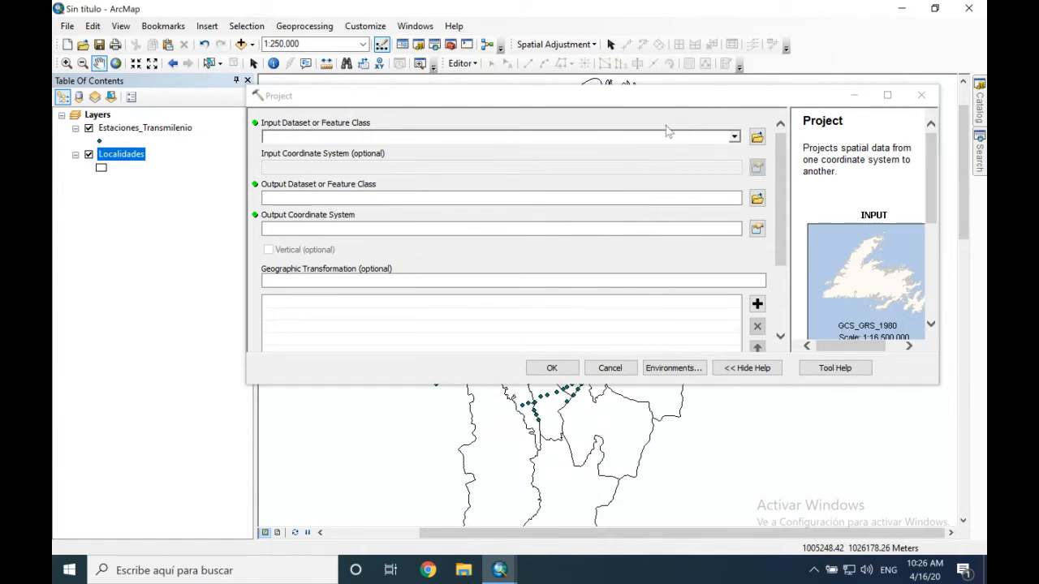
Enlarge the Project dialog, reposition it over the map, and leave its help hidden
left_click(756, 367)
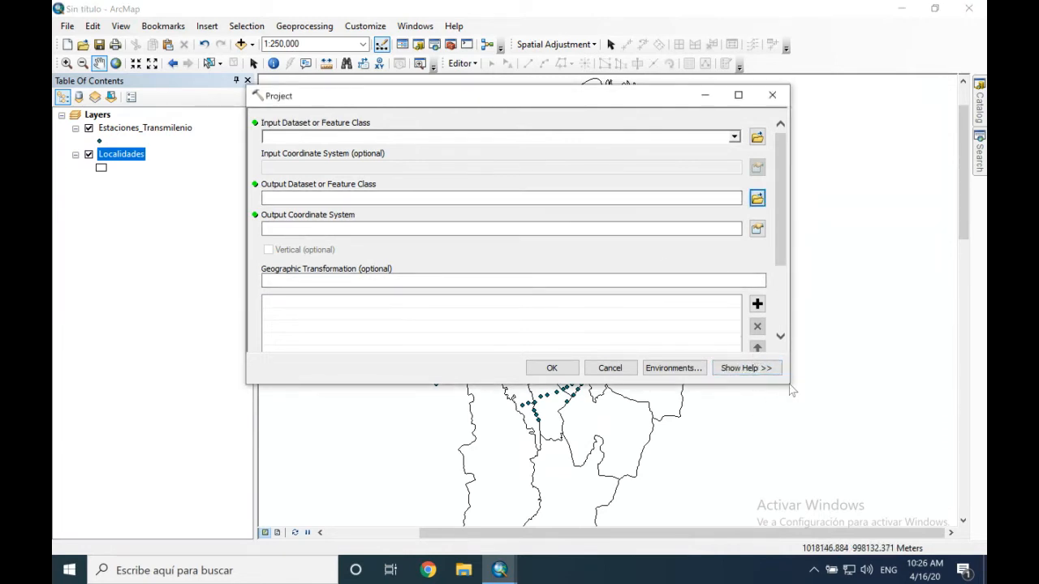
left_click_drag(788, 387, 820, 454)
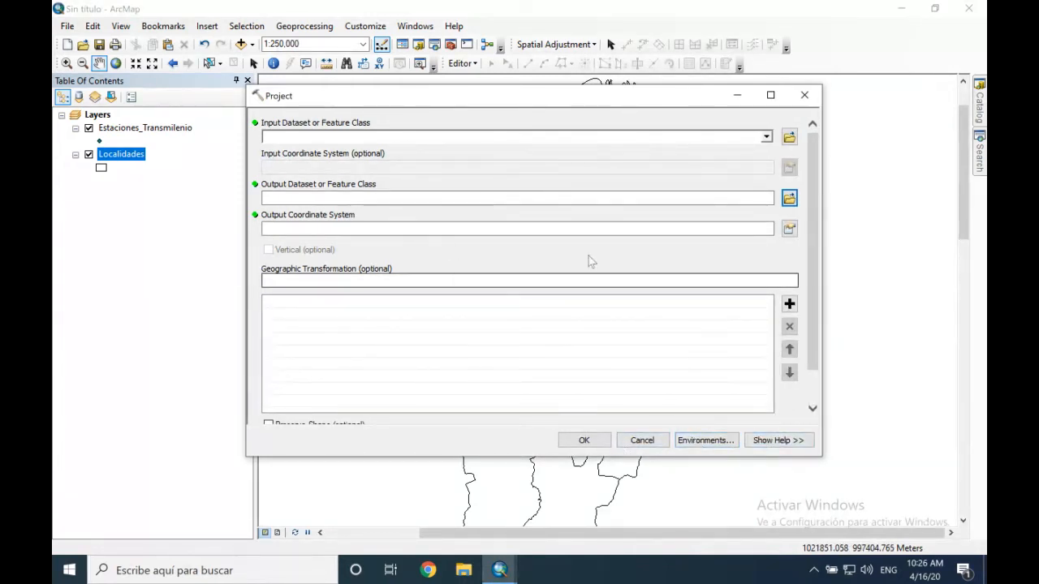
left_click(777, 441)
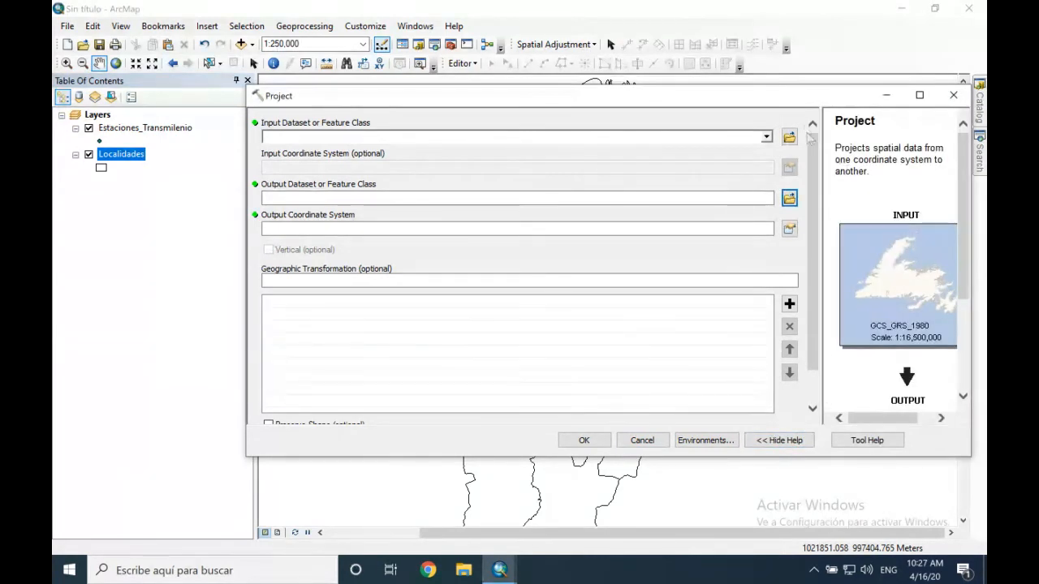
left_click_drag(795, 96, 750, 93)
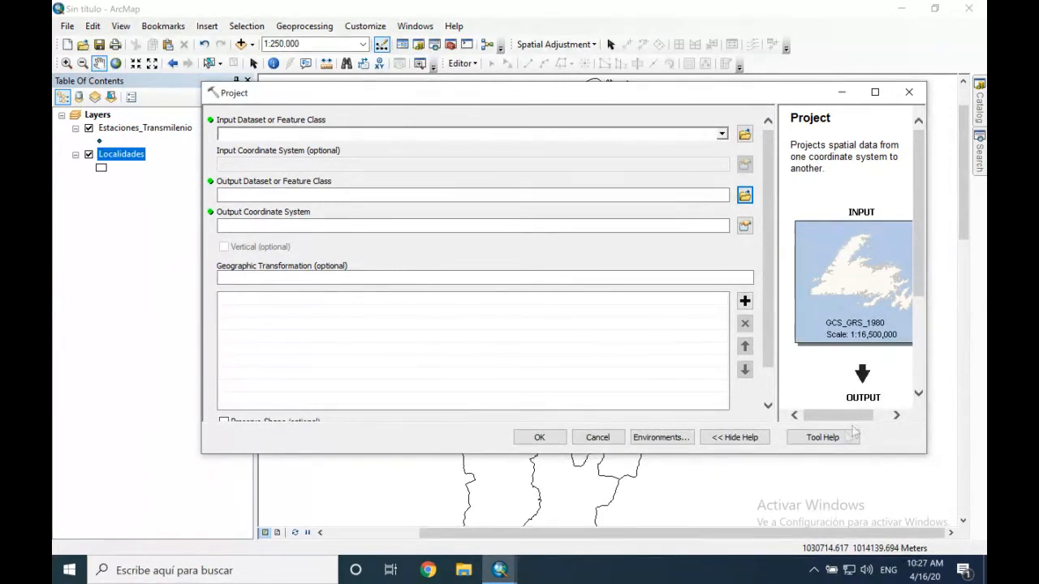
left_click(742, 440)
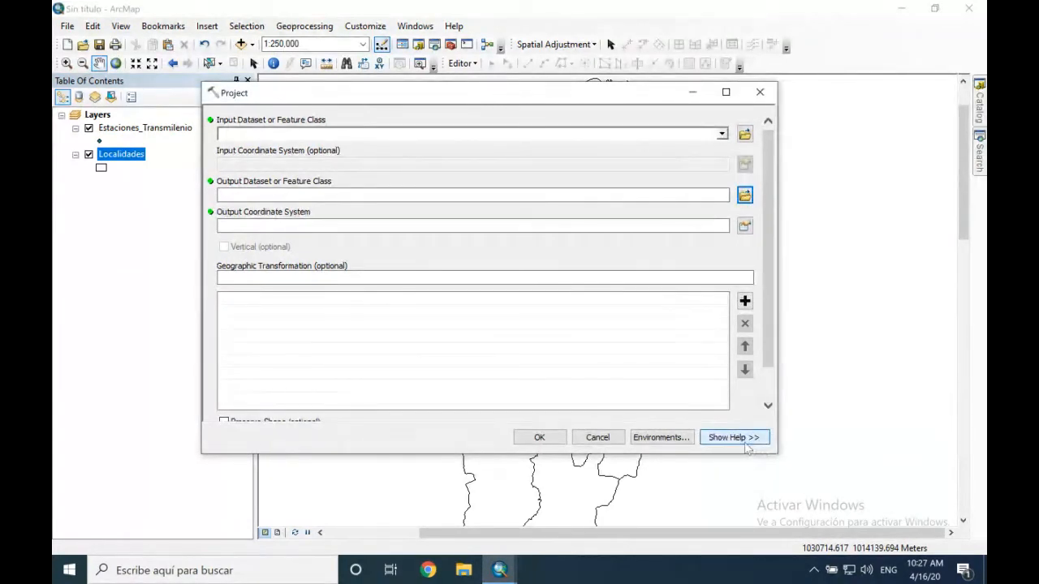
Examine the Project tool's help description and input/output illustration, hide the help, and move the dialog clear of the layer list
left_click(745, 444)
left_click_drag(862, 416, 865, 438)
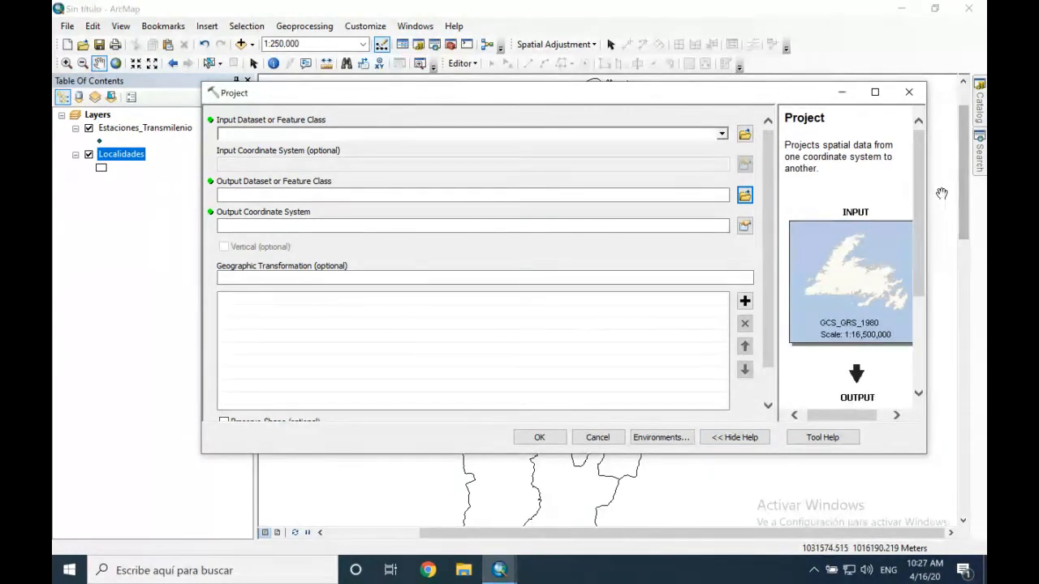
left_click_drag(923, 202, 919, 230)
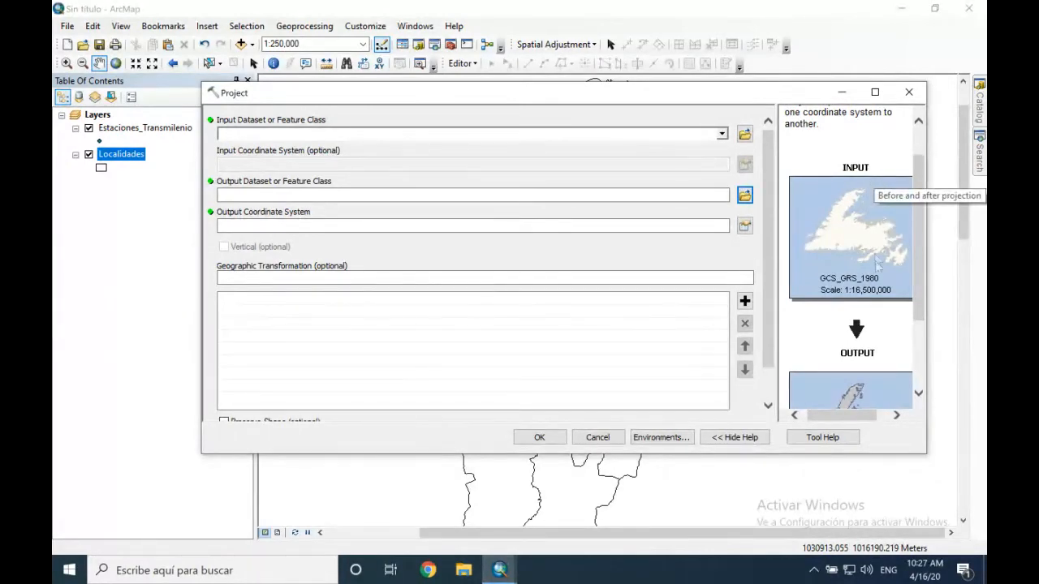
left_click_drag(919, 270, 920, 201)
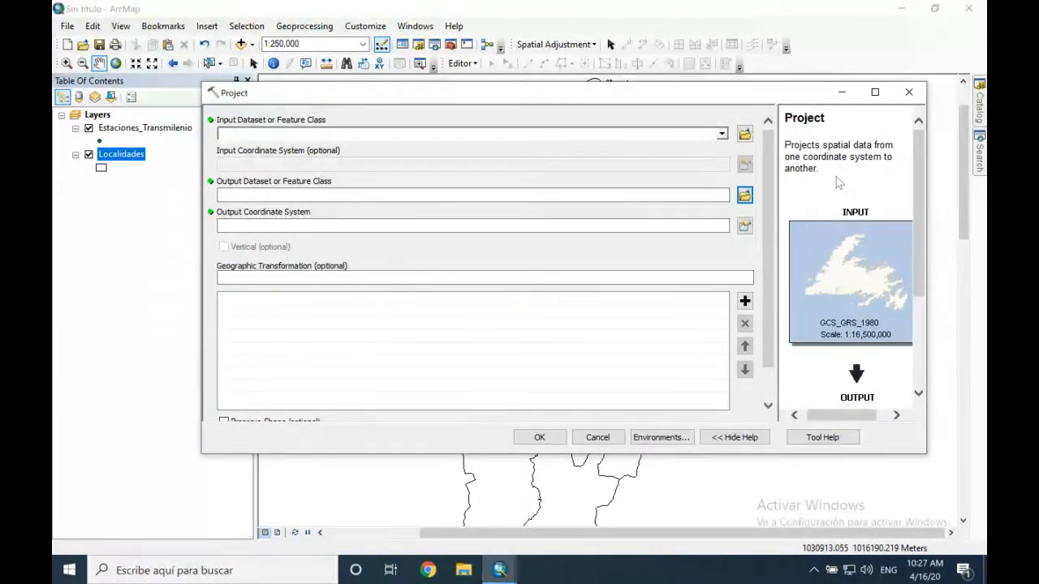
scroll(919, 230, "down", 2)
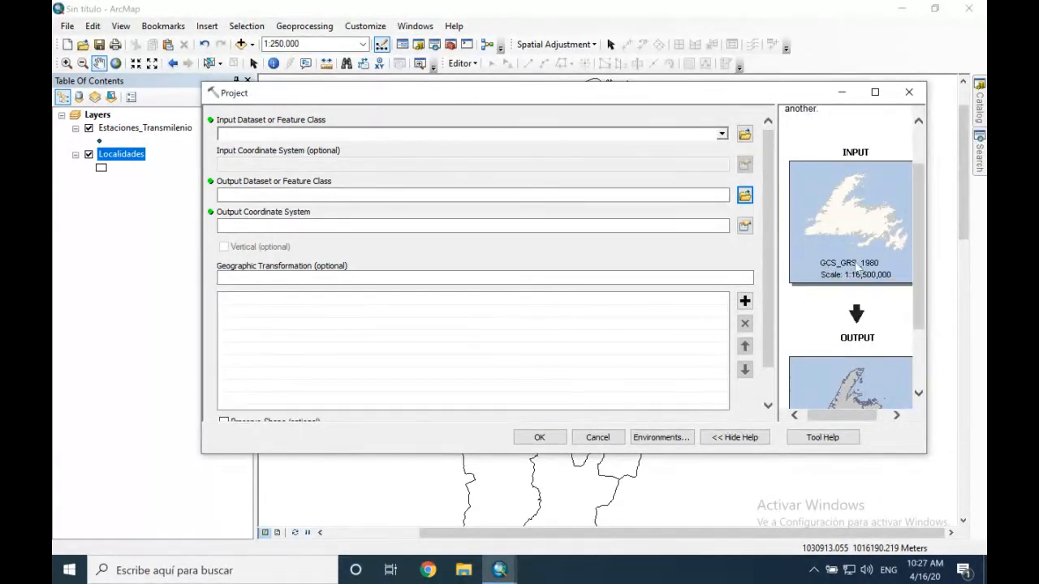
left_click_drag(915, 262, 916, 316)
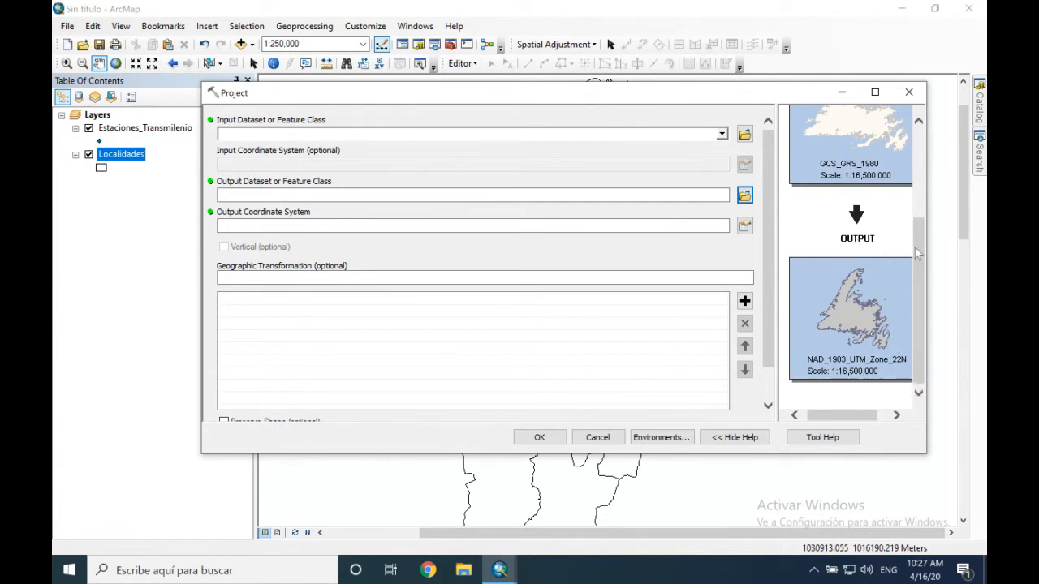
left_click(708, 440)
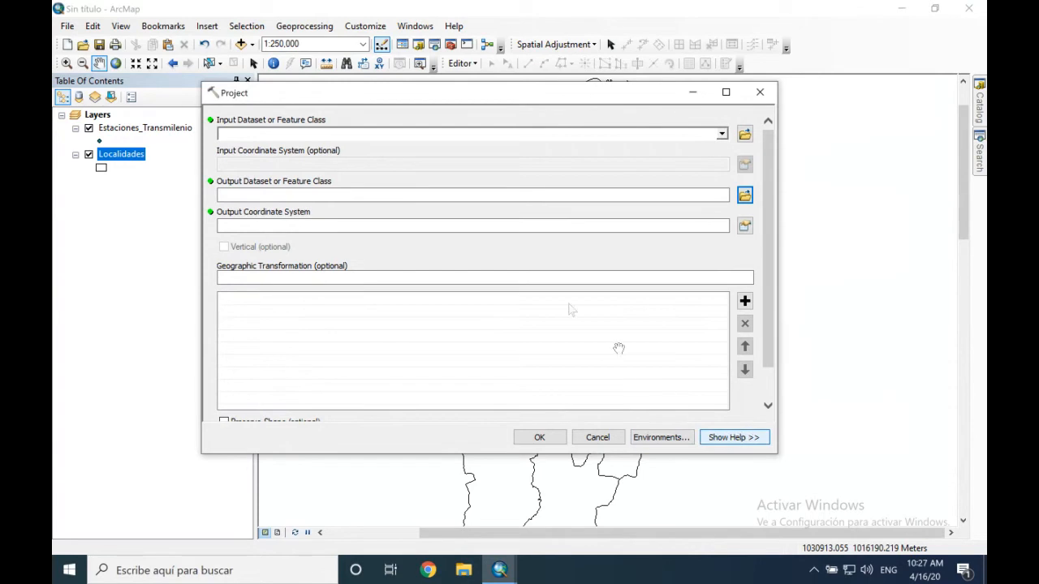
left_click_drag(557, 95, 656, 110)
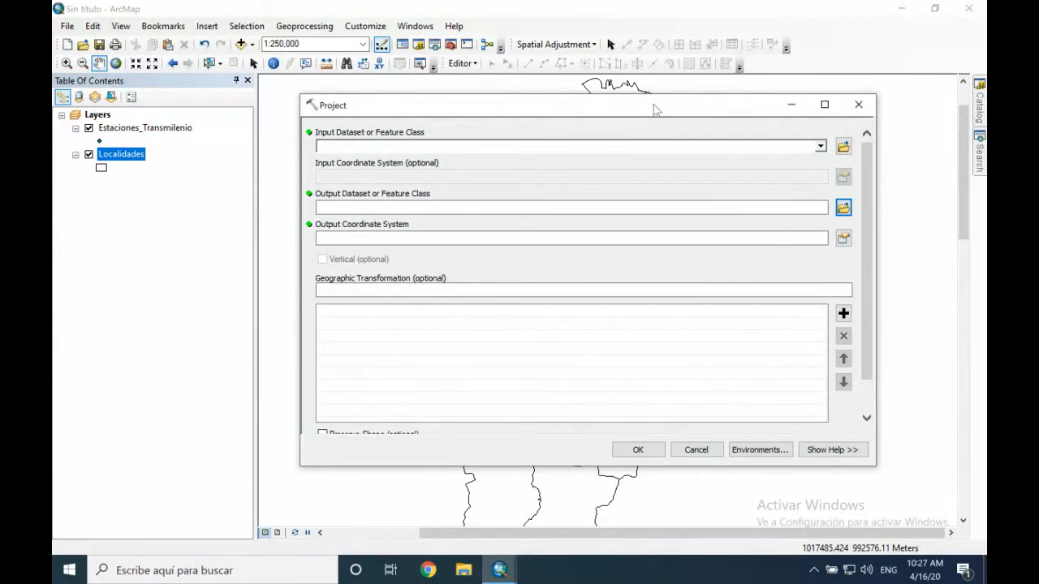
Locate and open Project in ArcToolbox's Projections and Transformations toolset, and close that duplicate dialog and the toolbox
left_click(451, 44)
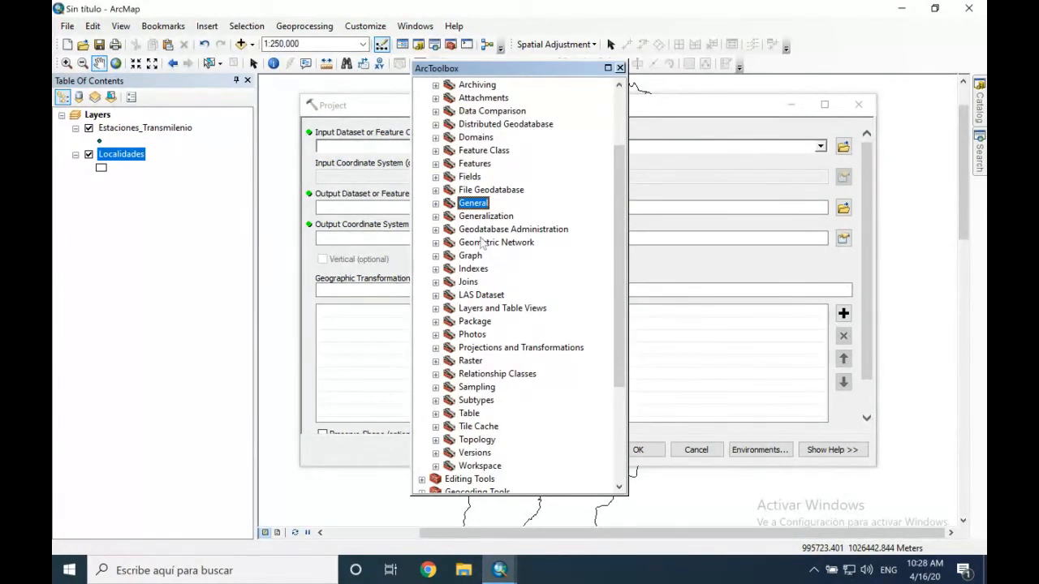
double_click(518, 348)
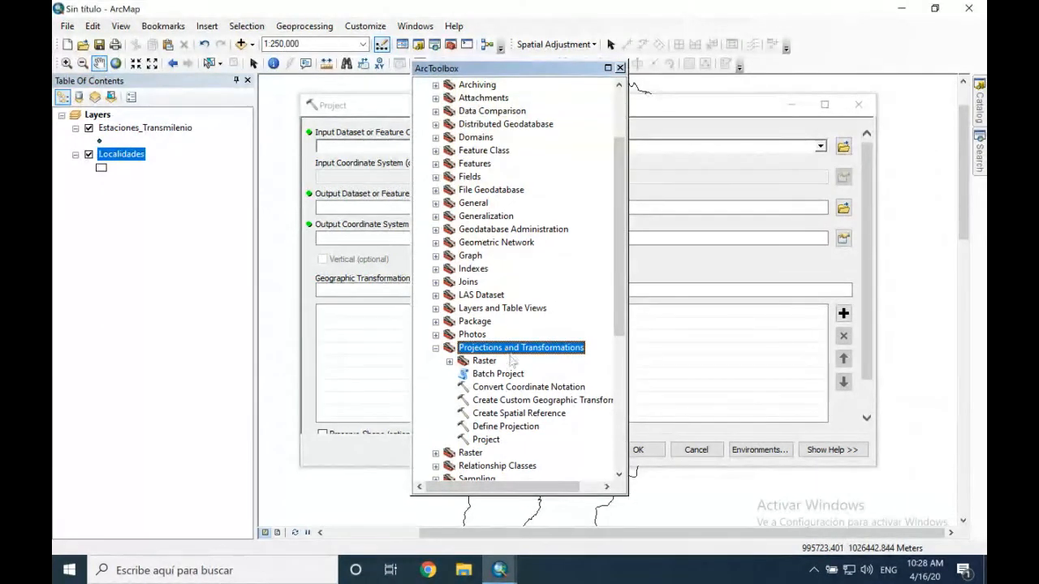
double_click(497, 441)
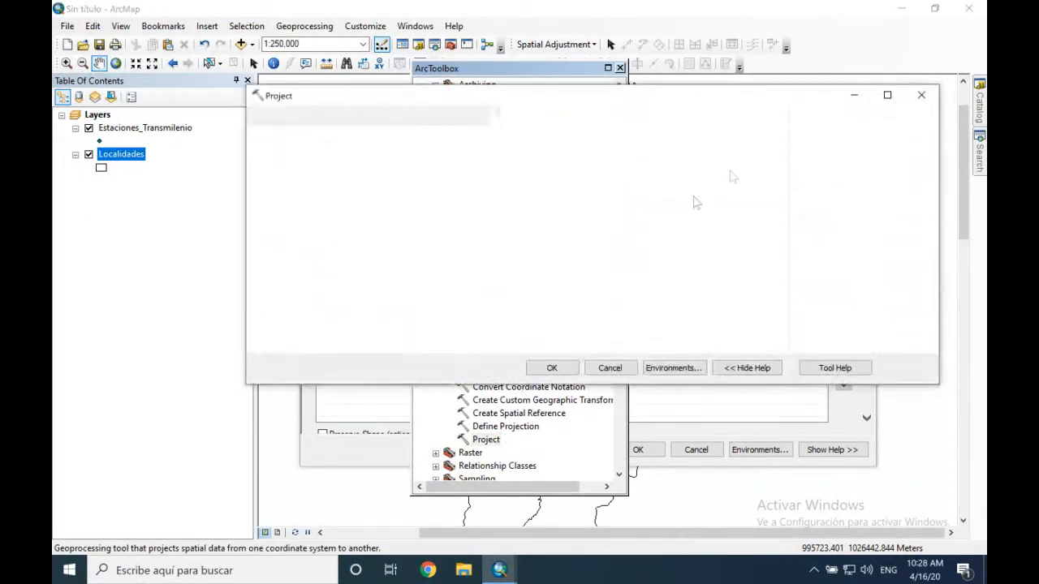
left_click(922, 95)
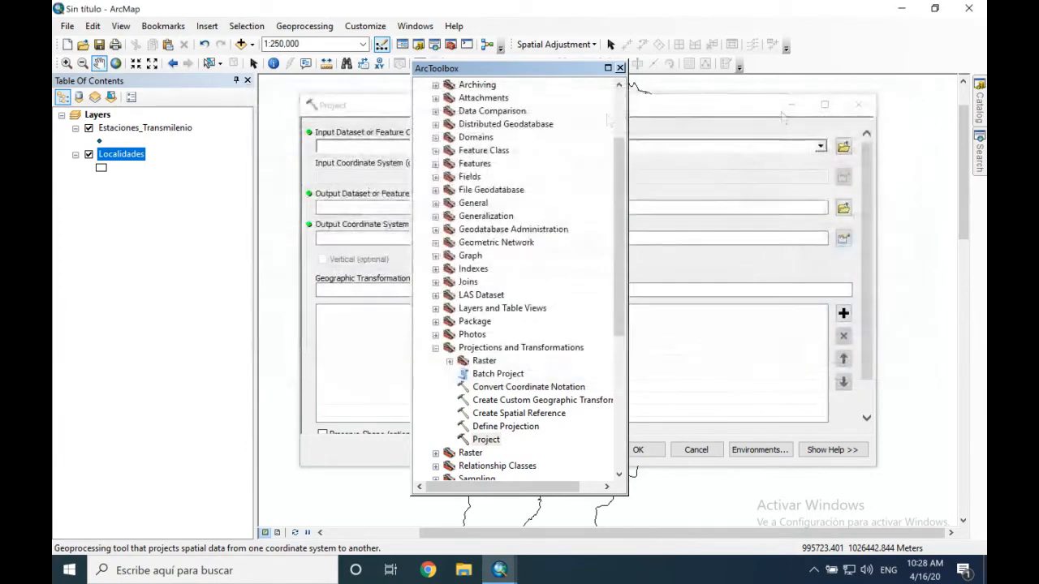
left_click(621, 67)
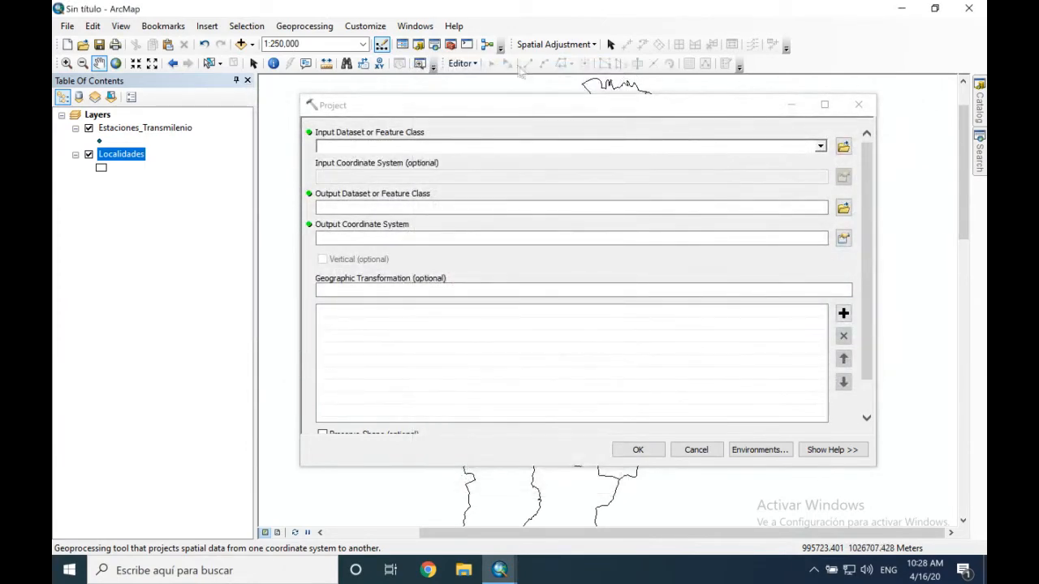
Set the Localidades layer as the Project tool's input dataset and check the default output geodatabase path
mouse_move(983, 163)
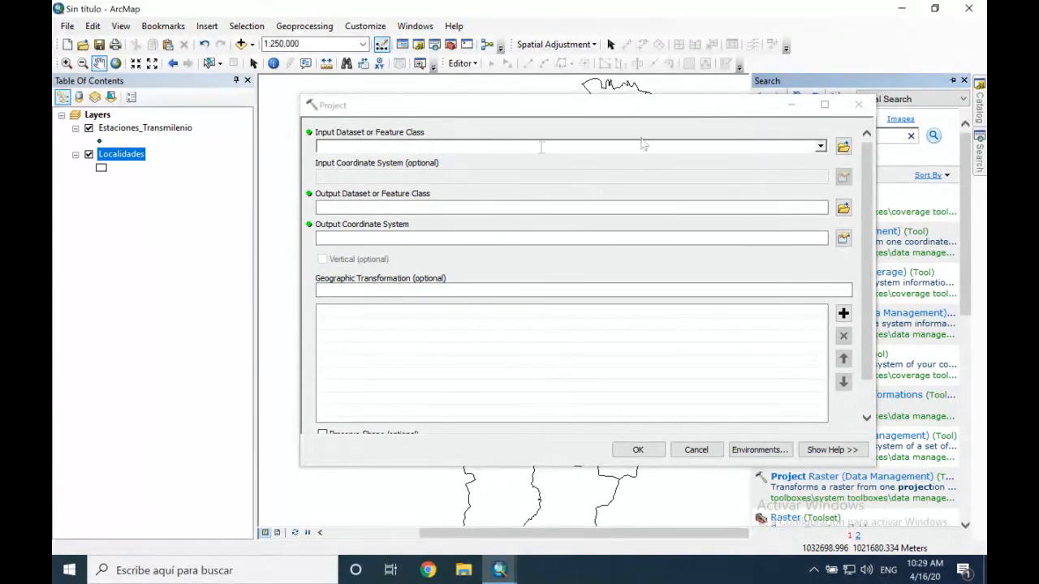
left_click_drag(130, 154, 393, 141)
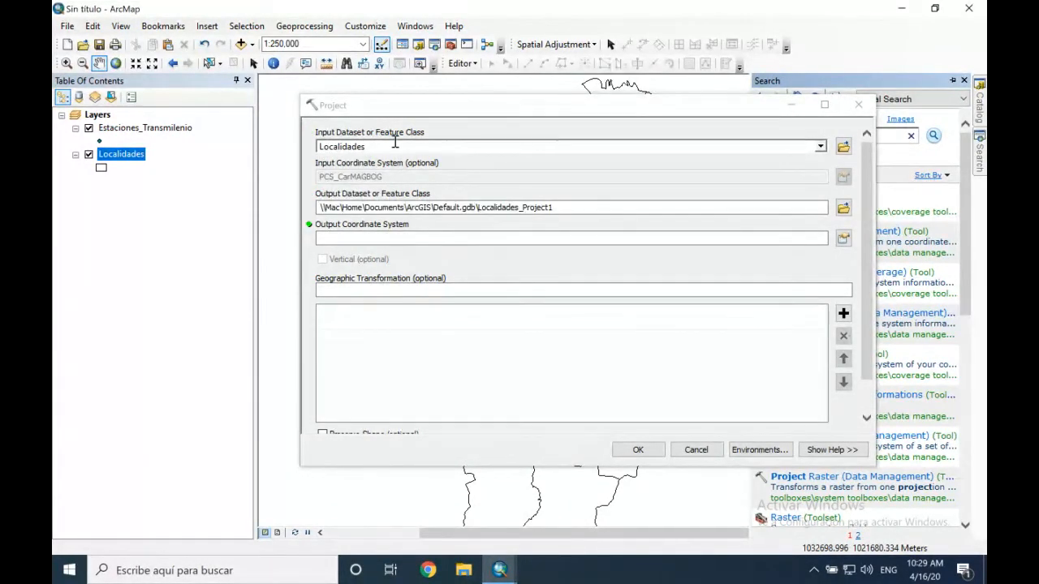
left_click(821, 147)
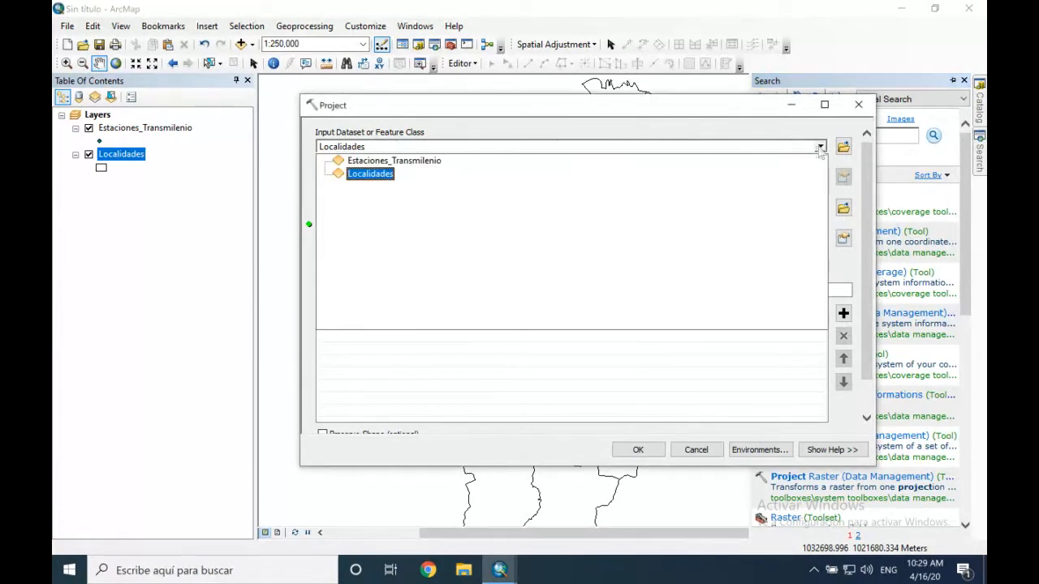
left_click(373, 175)
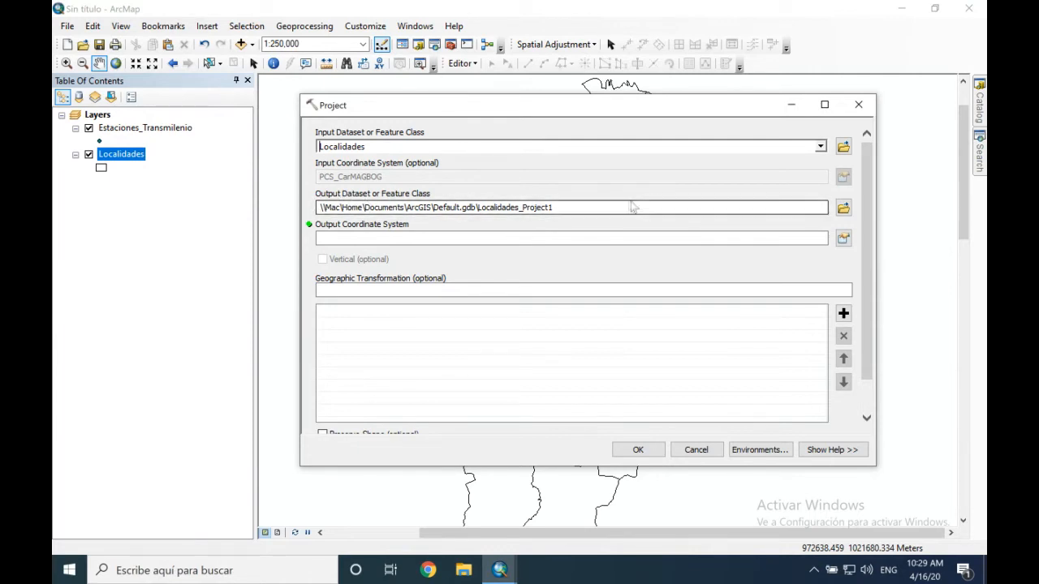
left_click_drag(433, 207, 483, 209)
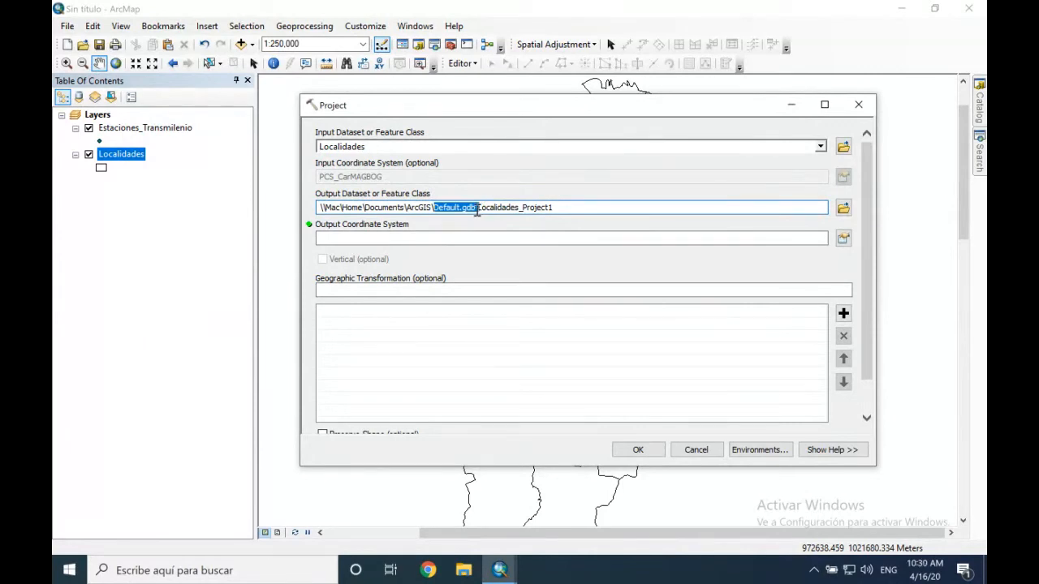
left_click(576, 207)
Set the output coordinate system to MAGNA_Colombia_Bogota from the map layers' systems and run the Project tool
left_click(574, 239)
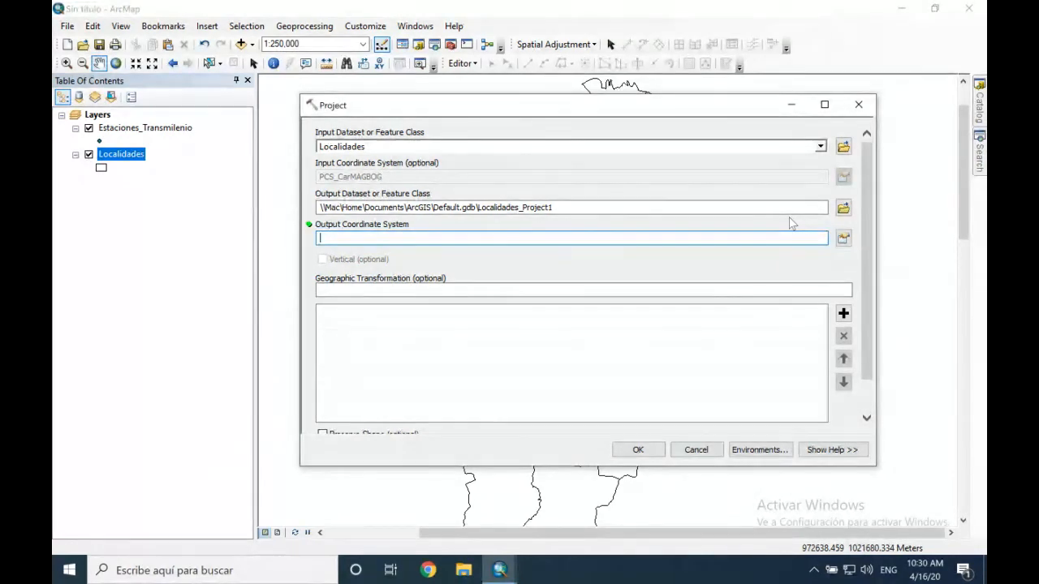
left_click(844, 238)
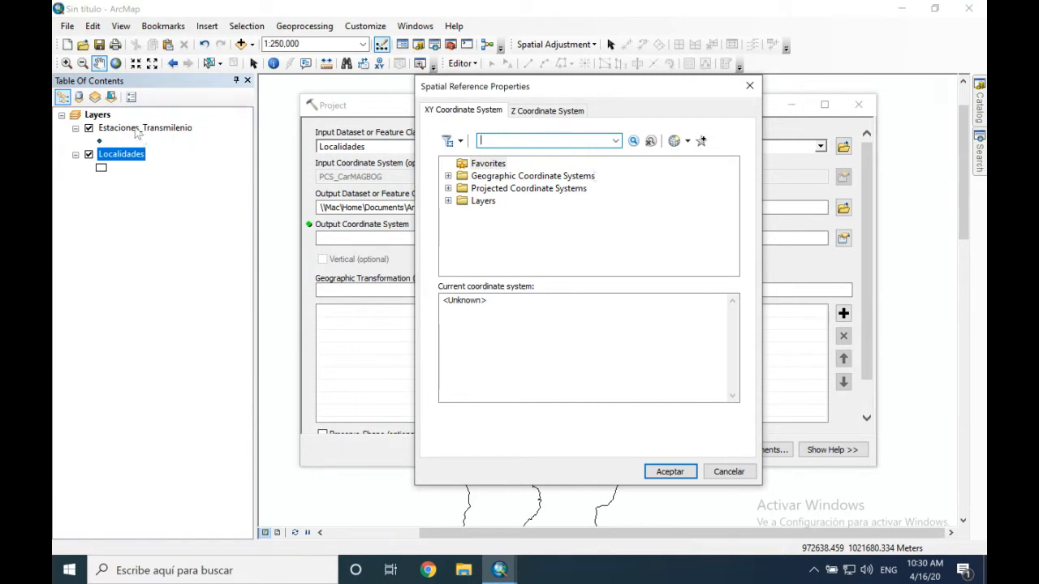
double_click(479, 203)
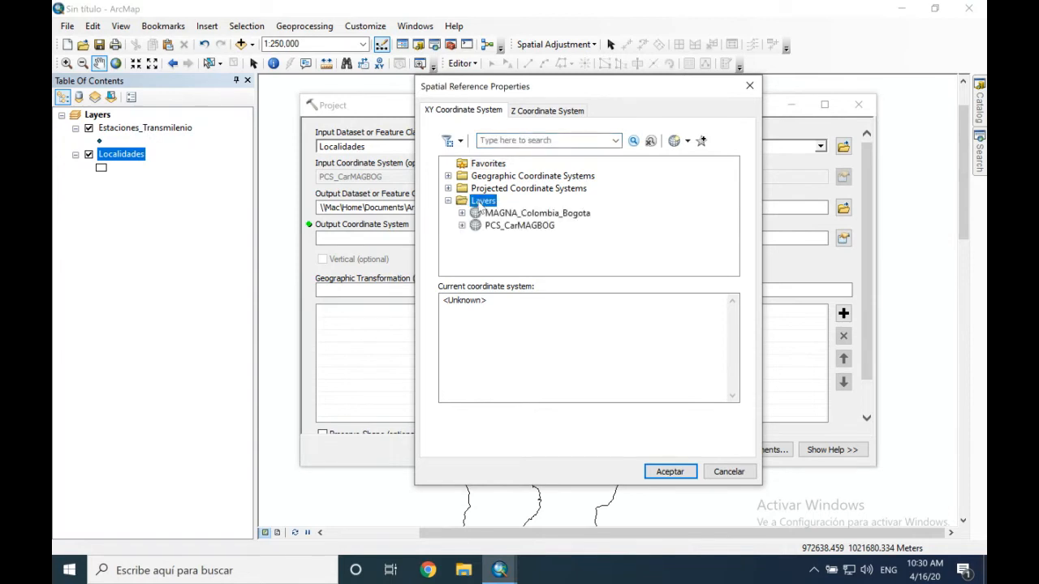
left_click(528, 214)
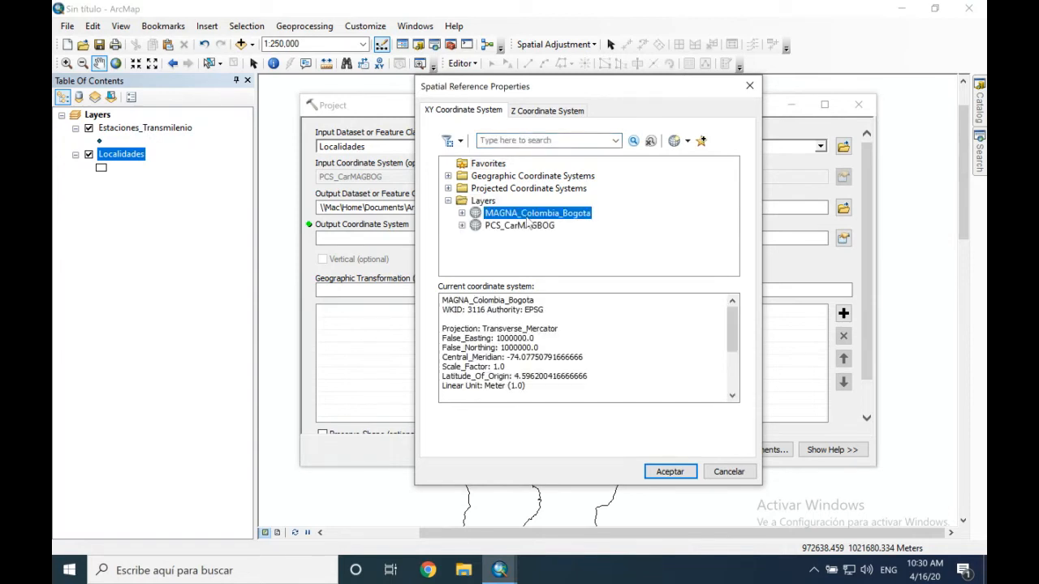
left_click(669, 472)
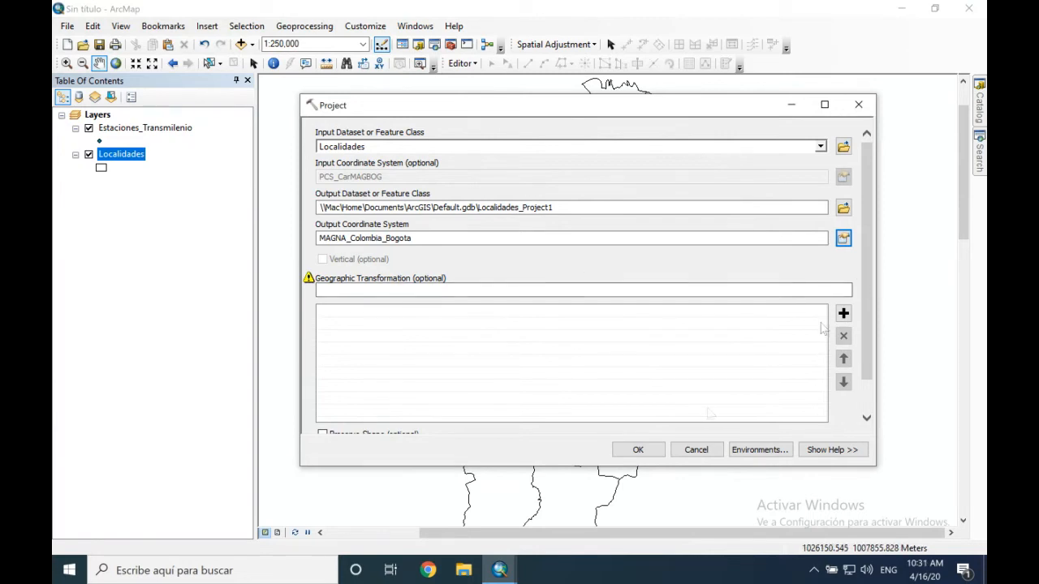
left_click(639, 452)
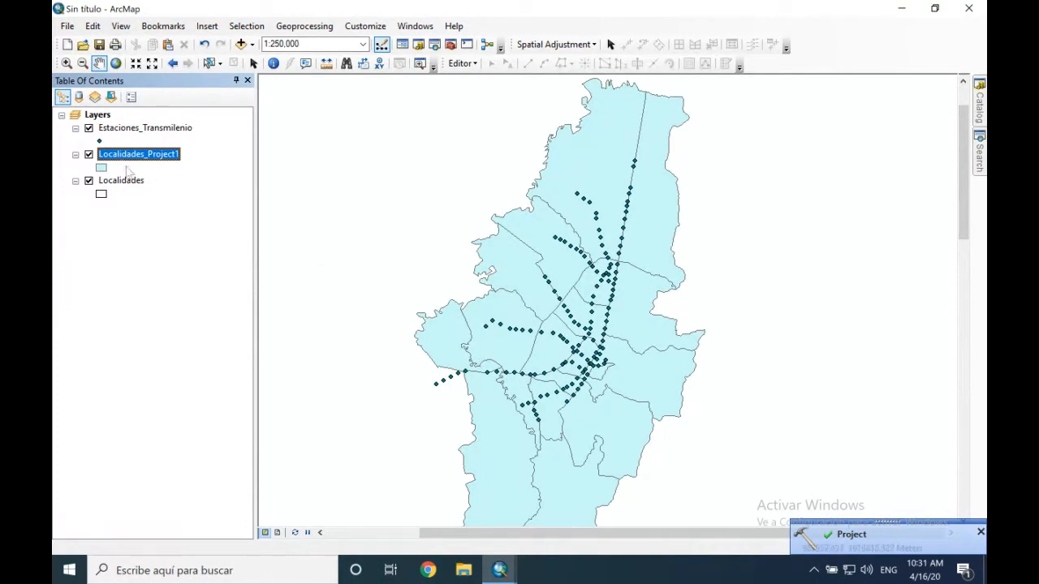
Check the projected coordinate system and its parameters in the Localidades_Project1 layer's source properties, and close the properties
right_click(122, 162)
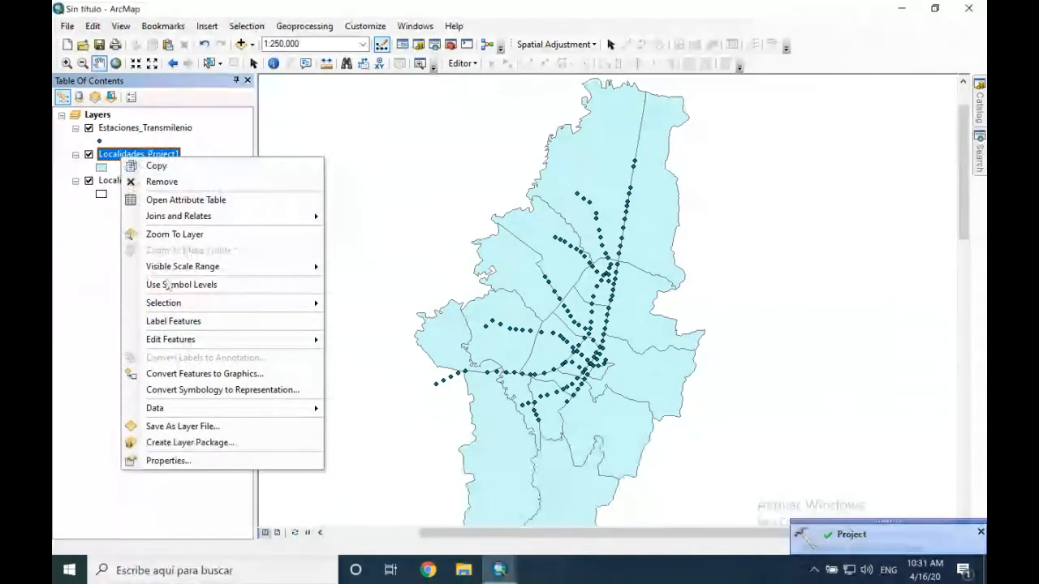
left_click(203, 458)
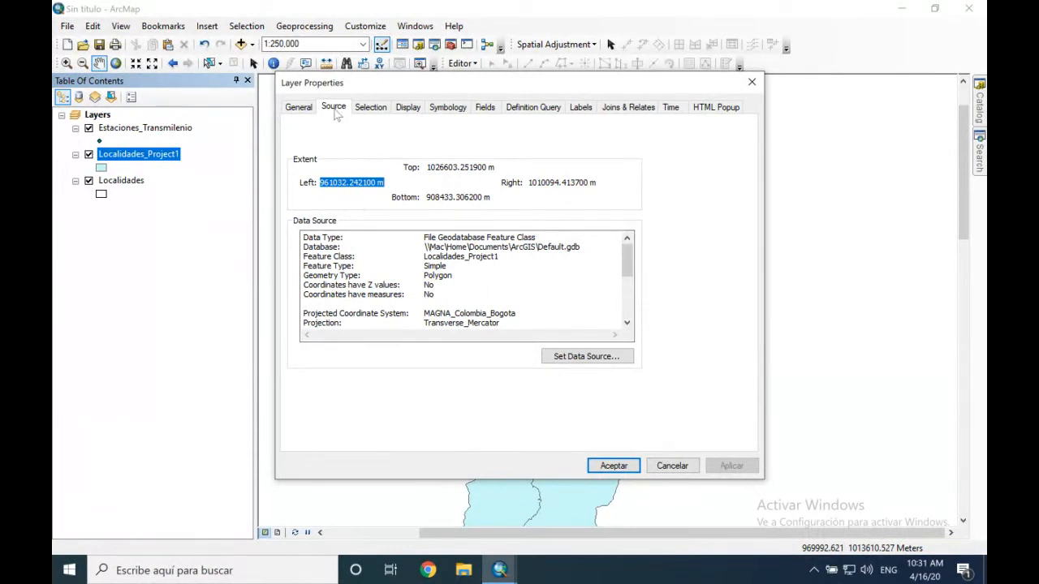
scroll(630, 270, "down", 1)
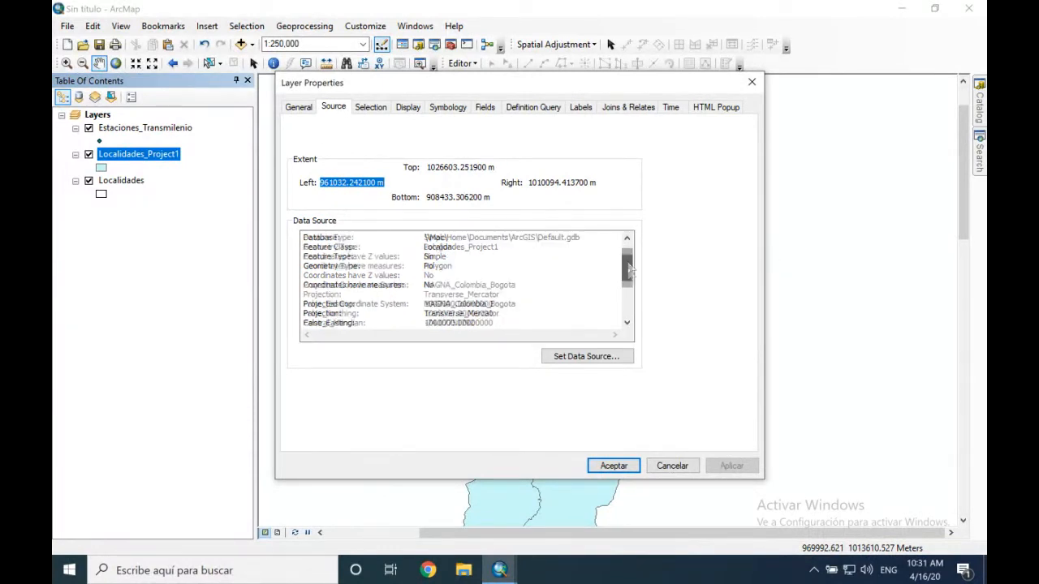
left_click_drag(631, 271, 630, 281)
left_click(423, 259)
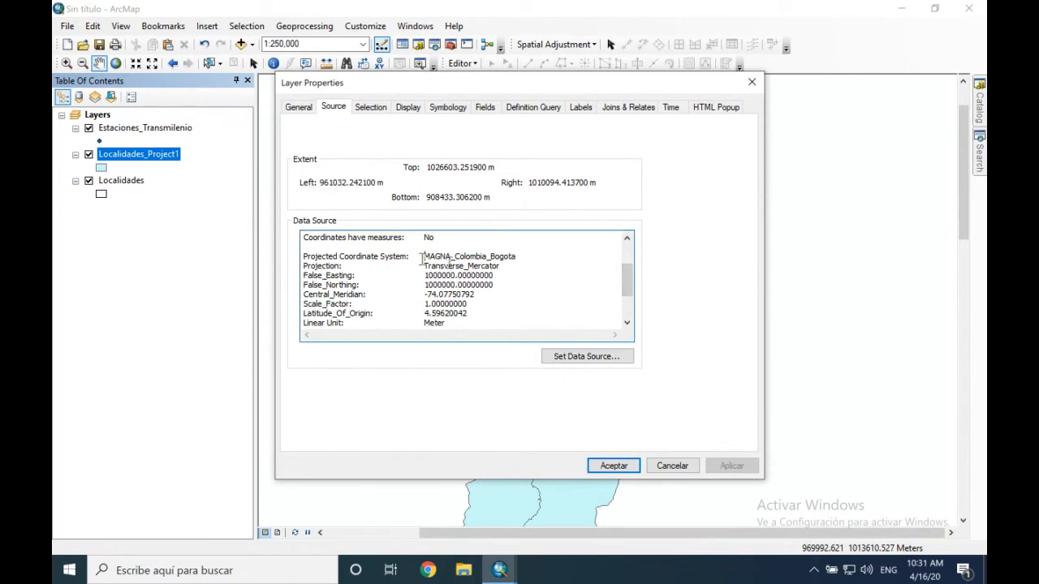
left_click_drag(422, 259, 496, 325)
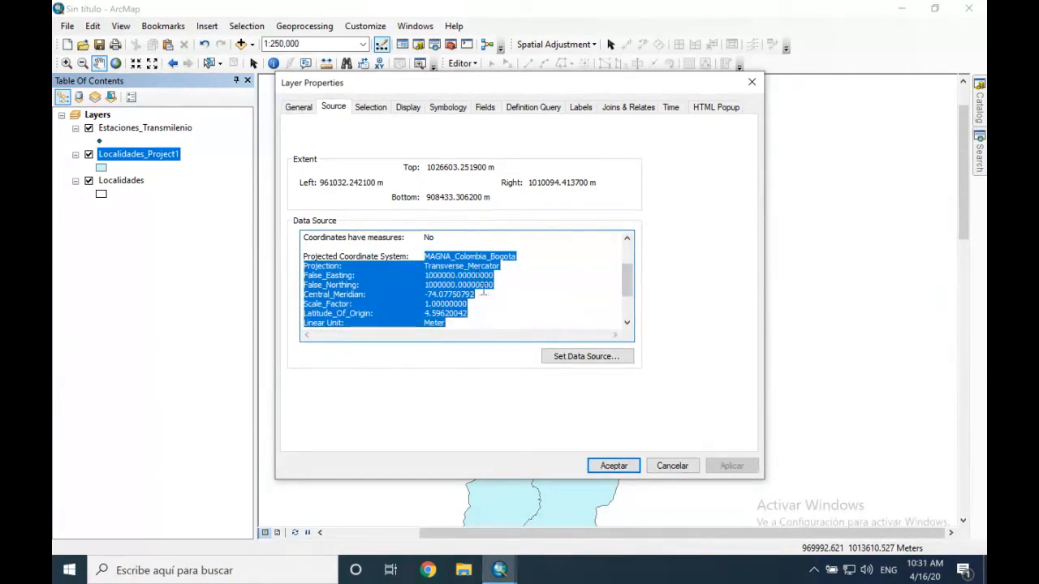
left_click(630, 468)
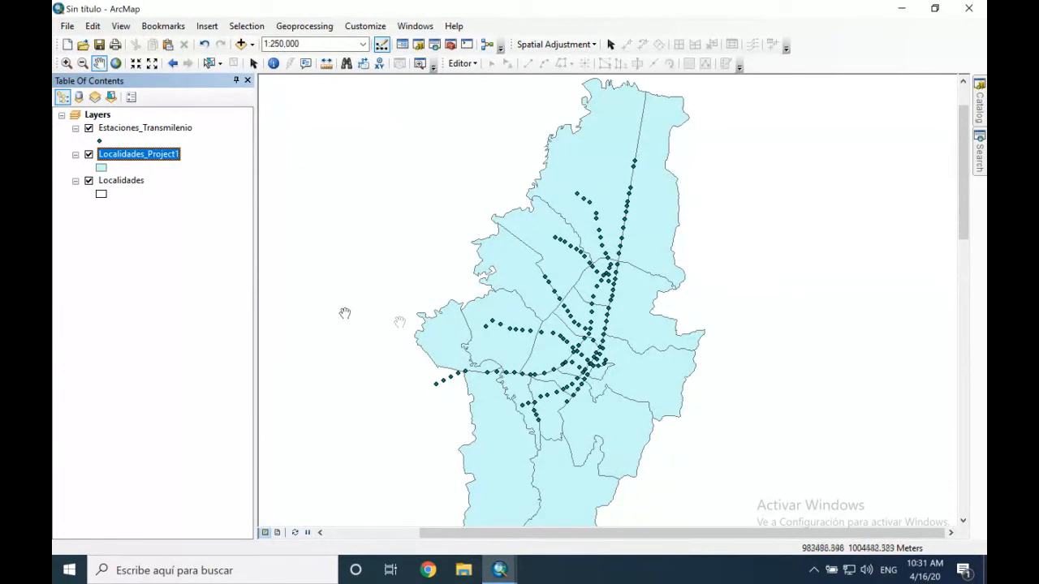
Turn off the visibility of the original Localidades layer, leaving the projected copy displayed
left_click(135, 181)
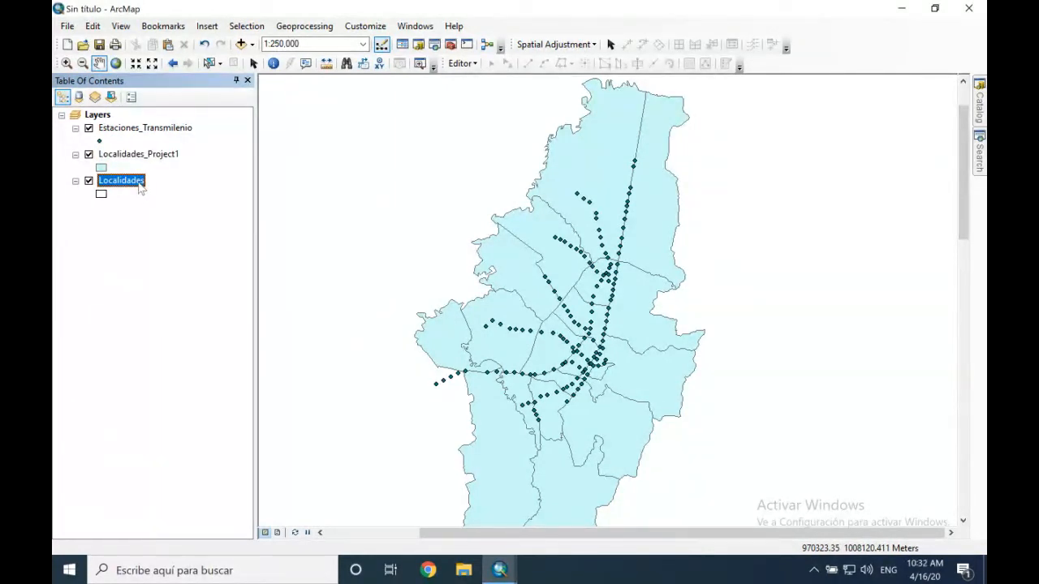
right_click(139, 186)
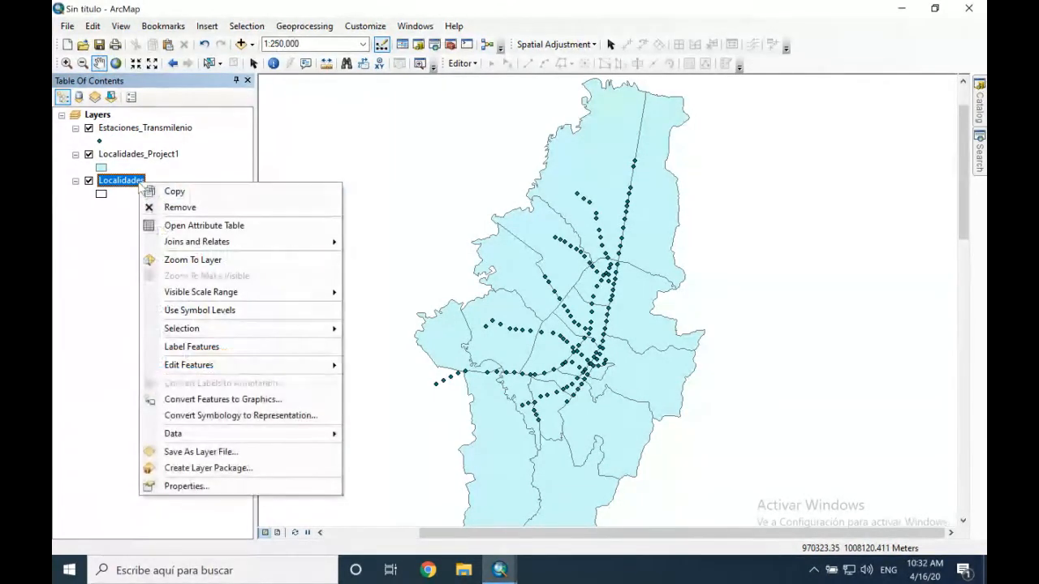
left_click(88, 181)
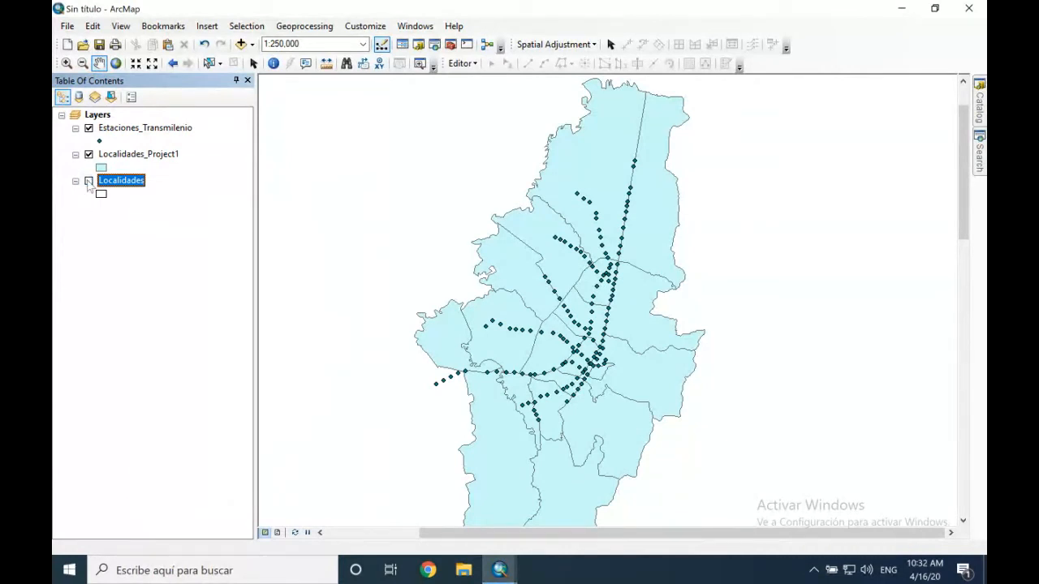
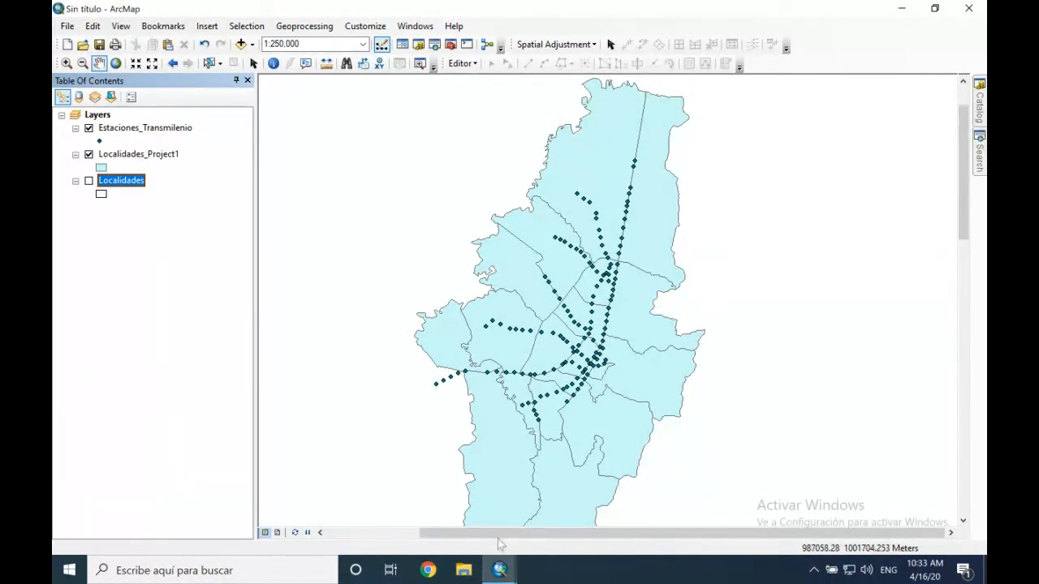
Launch a second ArcMap 10.7 session alongside the current map
left_click(509, 572)
right_click(499, 570)
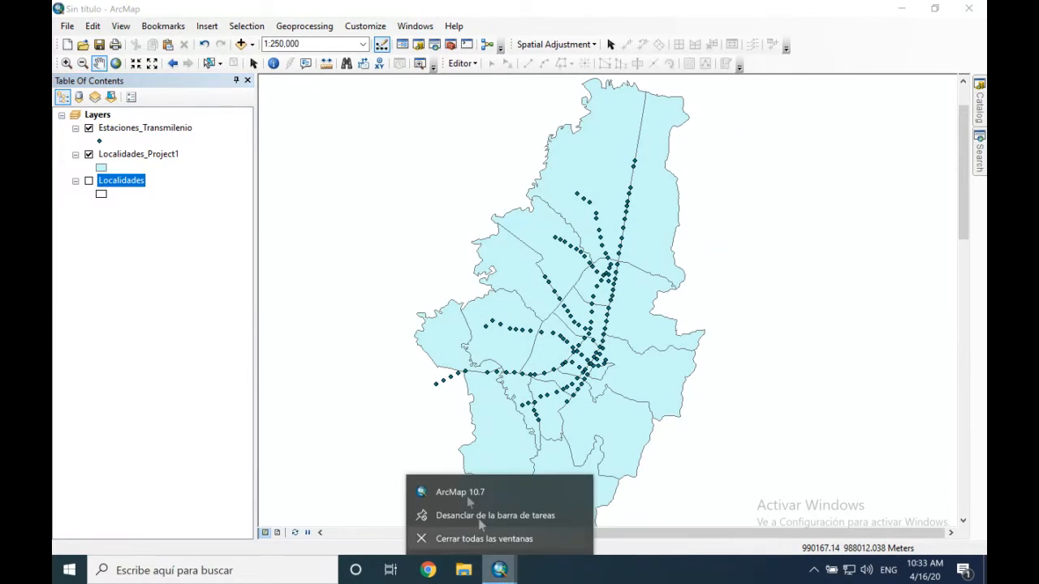
left_click(466, 493)
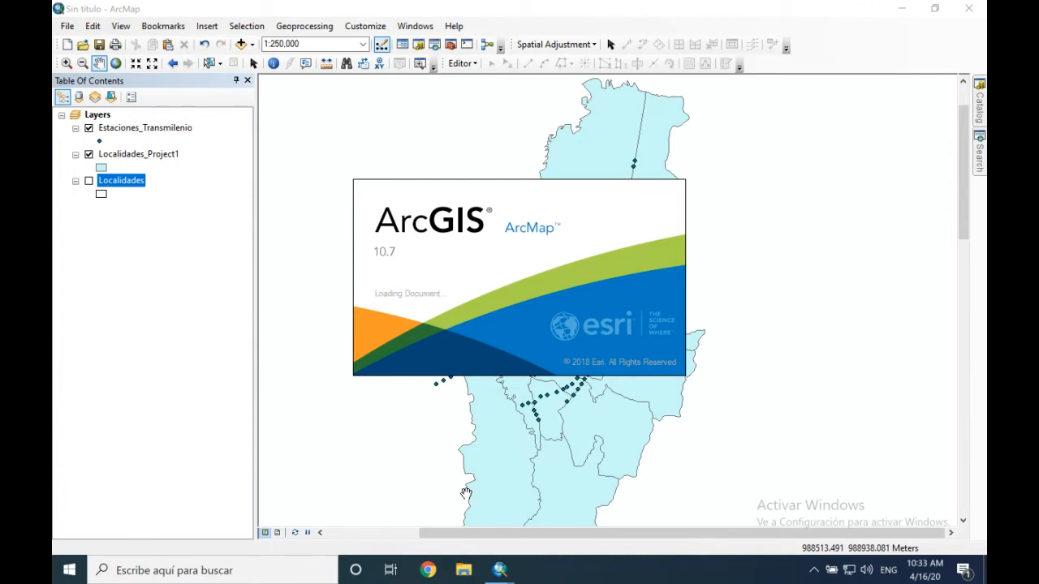
In File Explorer, compare the Localidades and Población shapefile components, including Localidades.prj, in Documents\DatosGeo12020\ClaseCoordenadas, and close the window
left_click(463, 572)
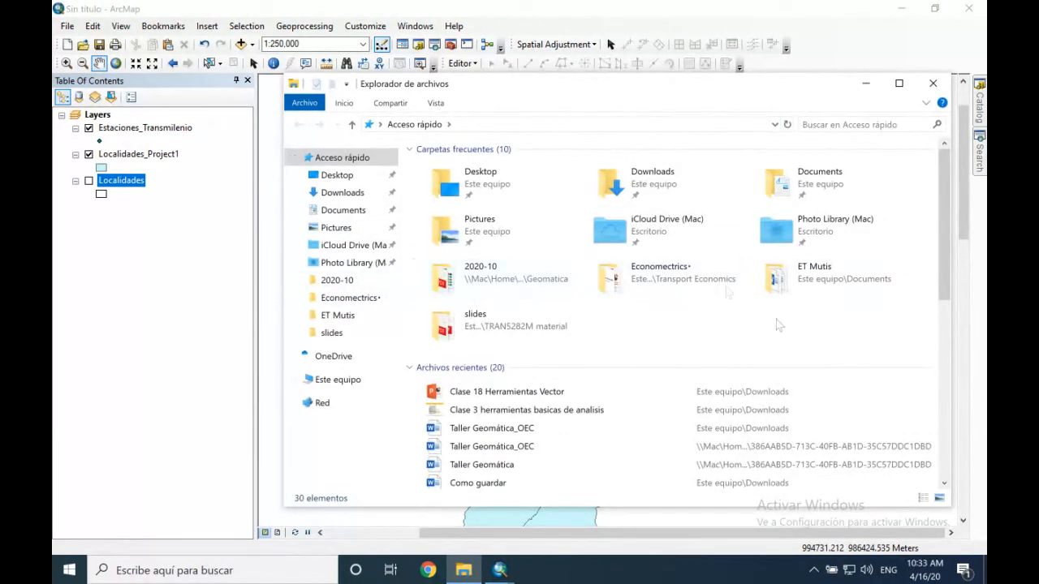
left_click(353, 213)
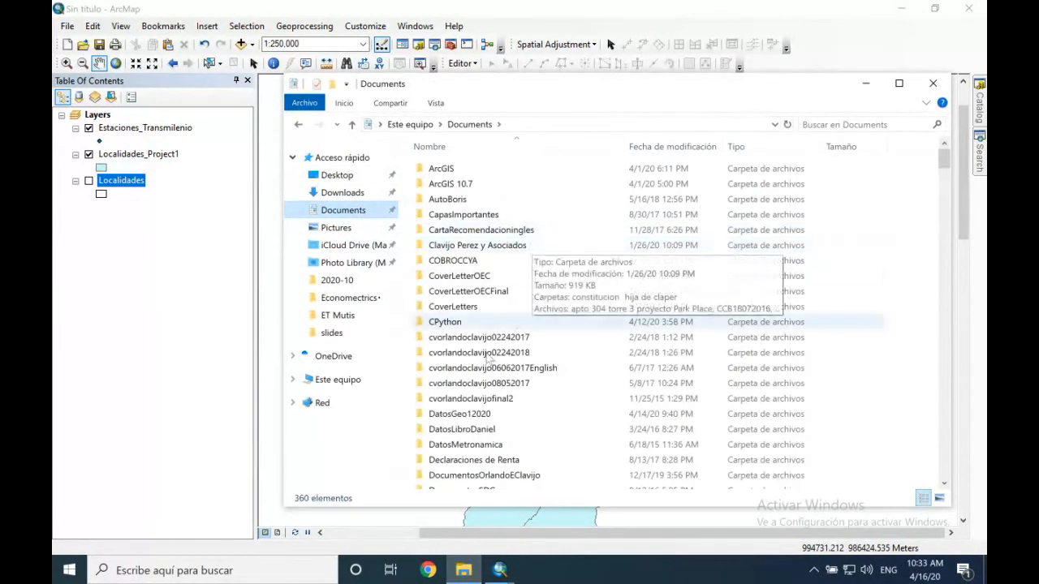
double_click(487, 414)
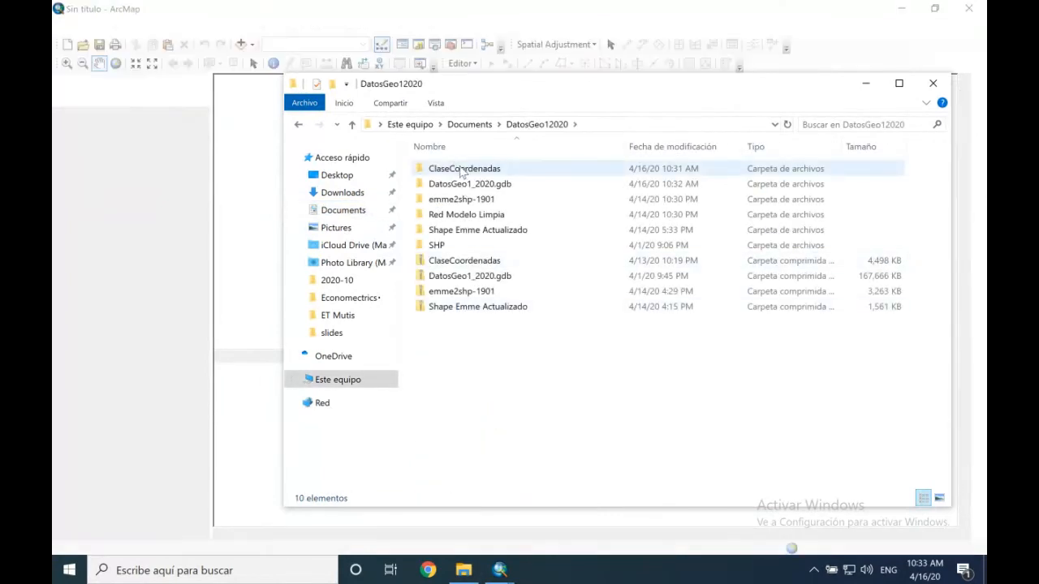
double_click(458, 169)
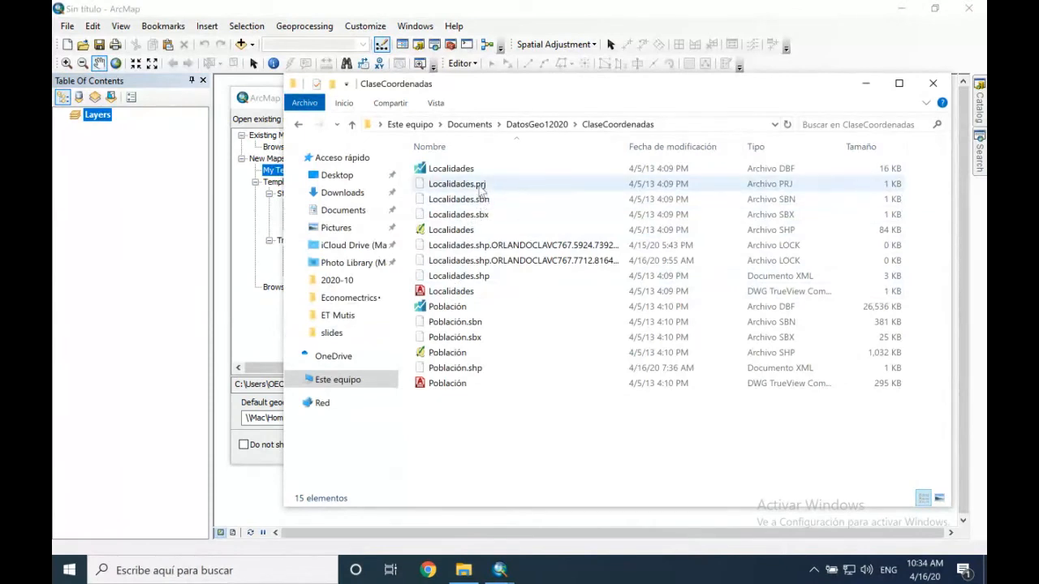
left_click(499, 182)
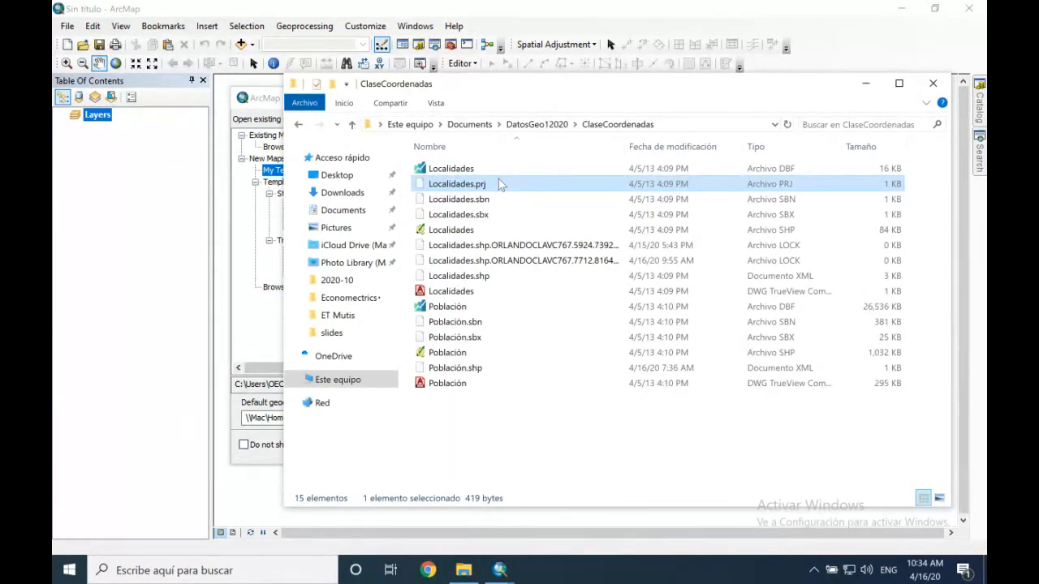
left_click(471, 306)
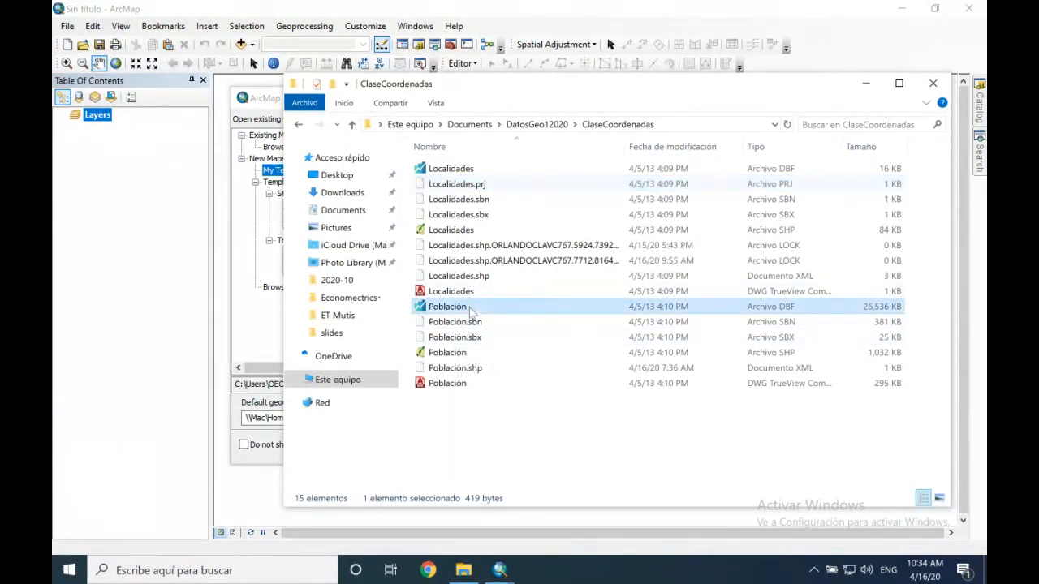
left_click(476, 394)
left_click(470, 309)
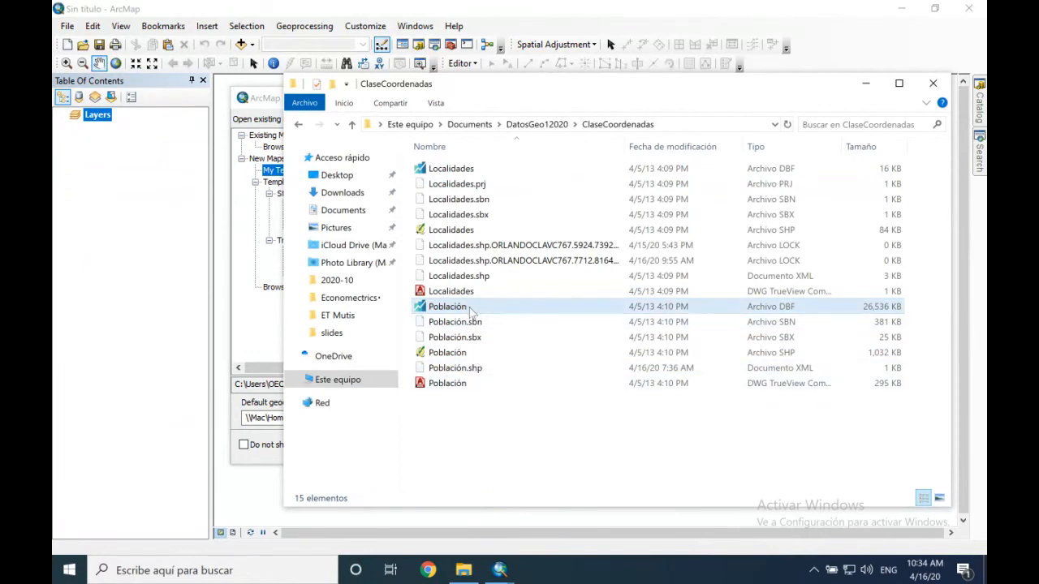
left_click(473, 389)
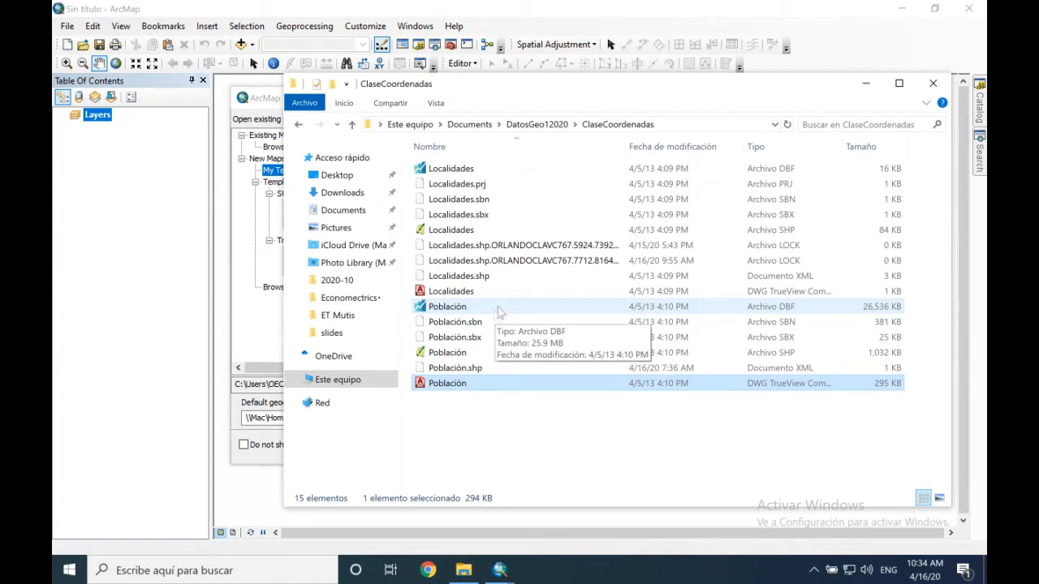
left_click(931, 84)
Dismiss ArcMap's startup dialog, add Población from the catalog's DatosGeo12020\ClaseCoordenadas folder to the blank map, and acknowledge the spatial reference warning
left_click(799, 99)
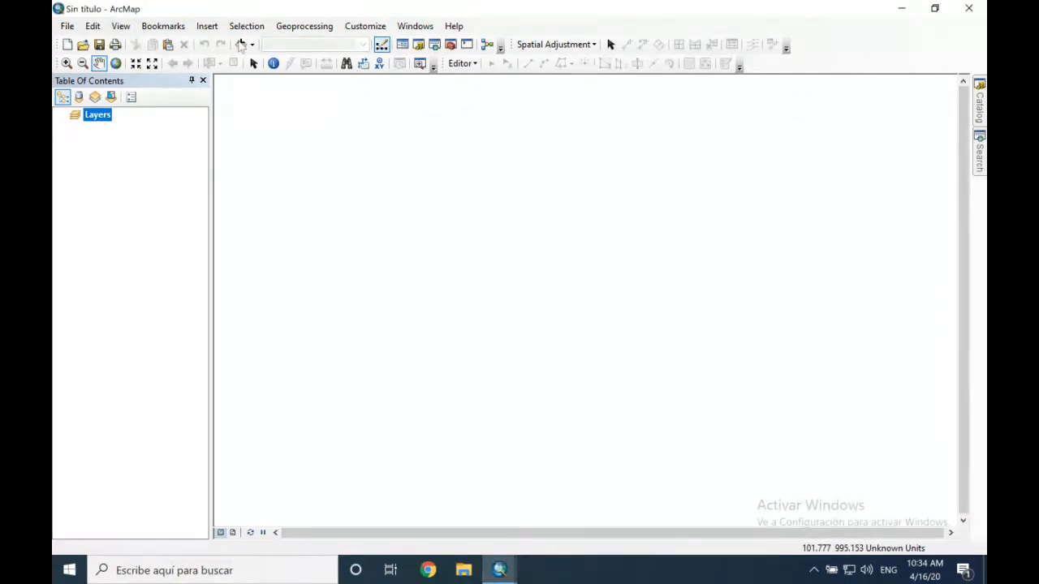
left_click(979, 105)
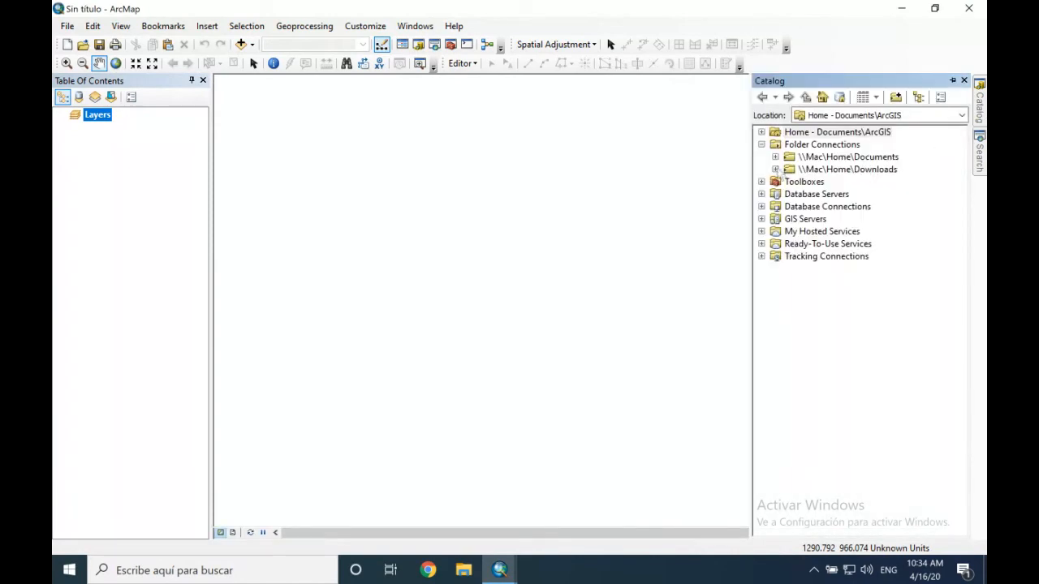
left_click(779, 155)
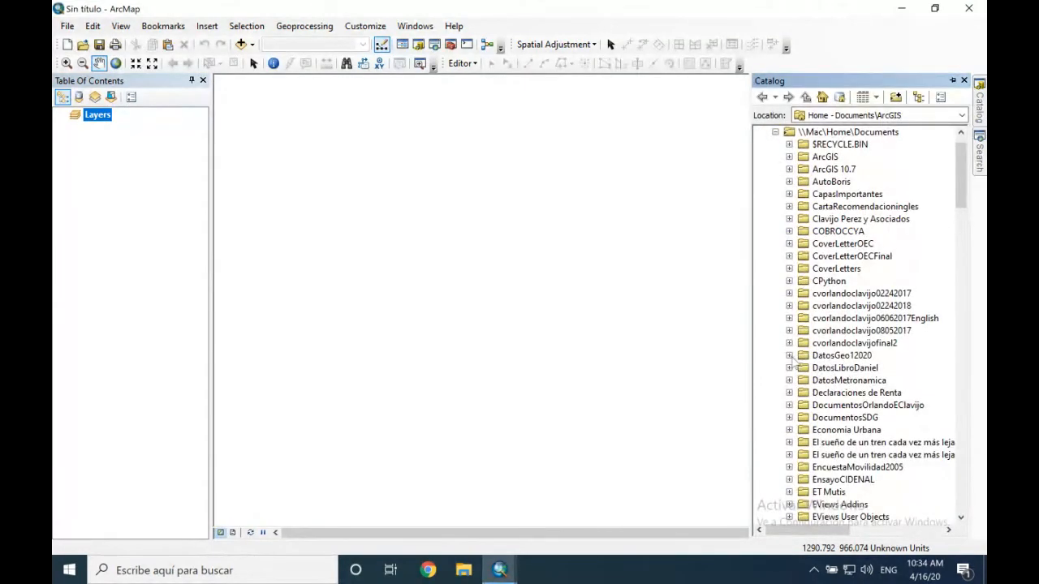
left_click(789, 355)
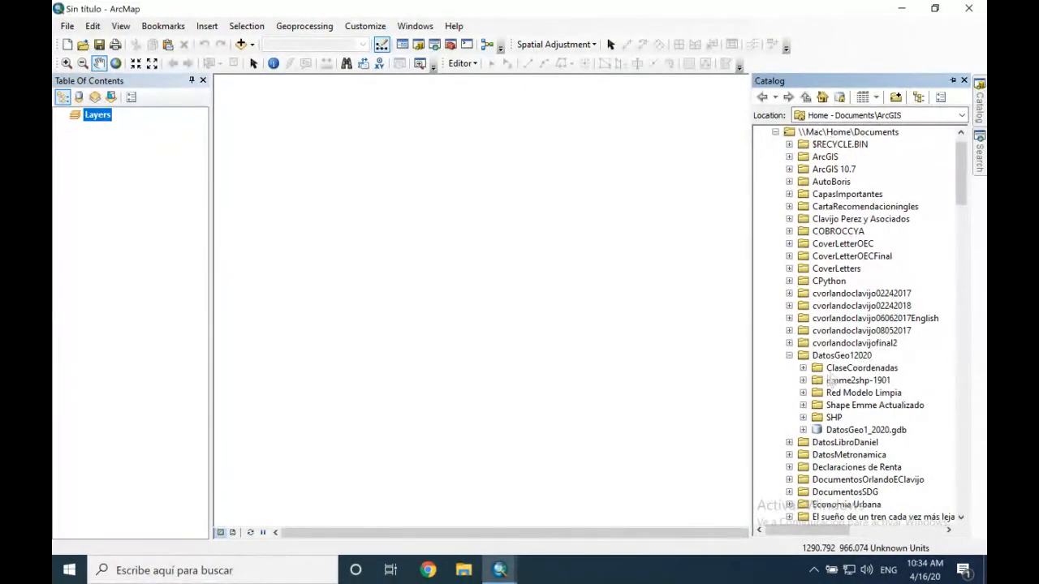
left_click(803, 430)
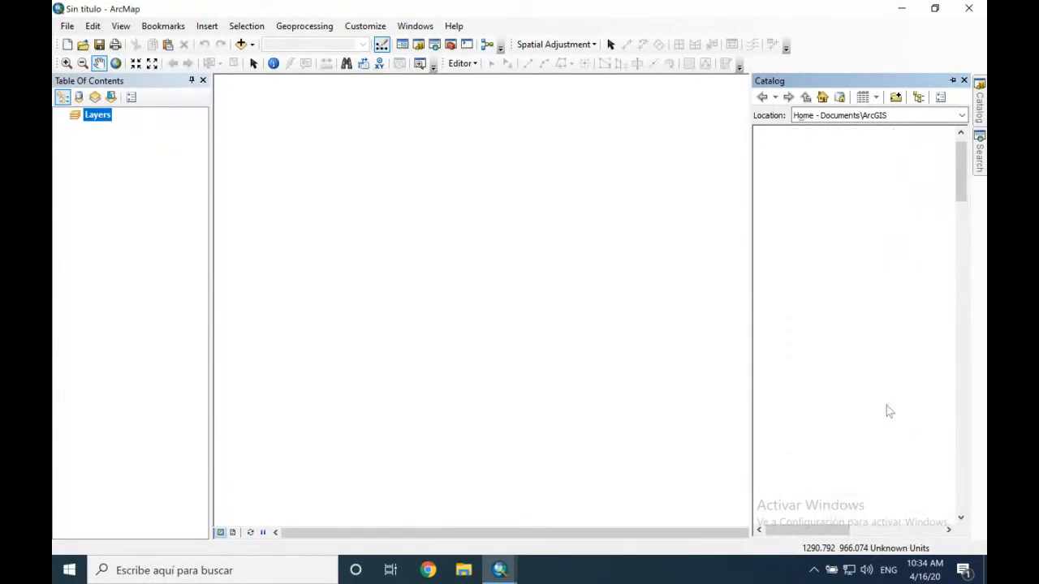
left_click(803, 368)
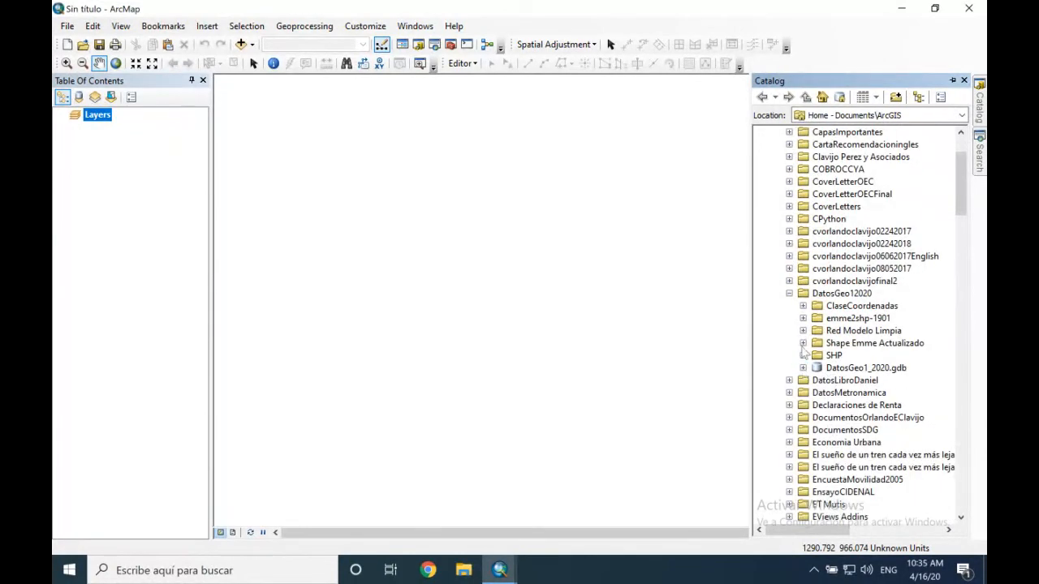
left_click(803, 306)
left_click_drag(867, 331, 651, 328)
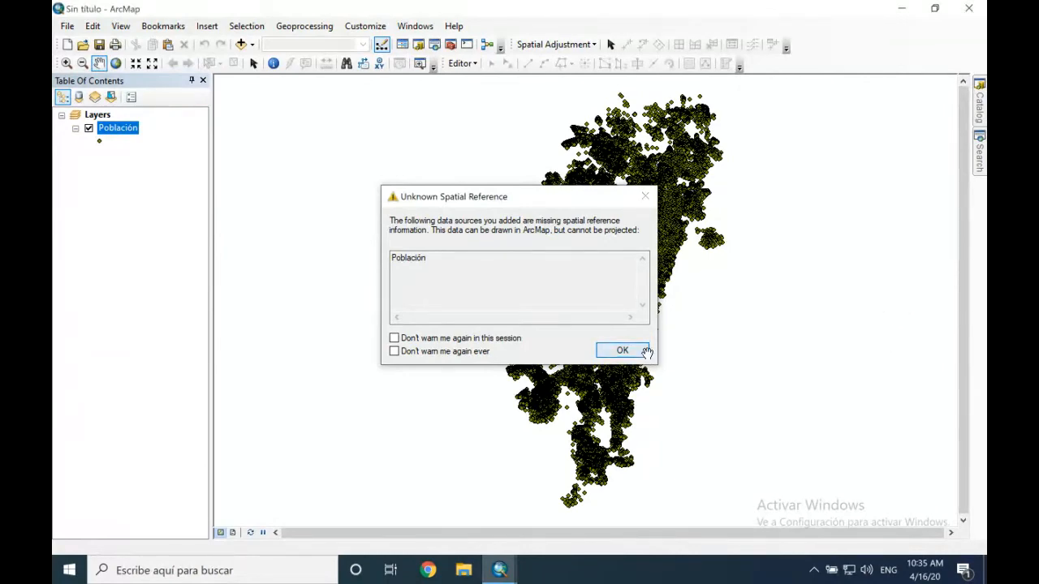
left_click(645, 351)
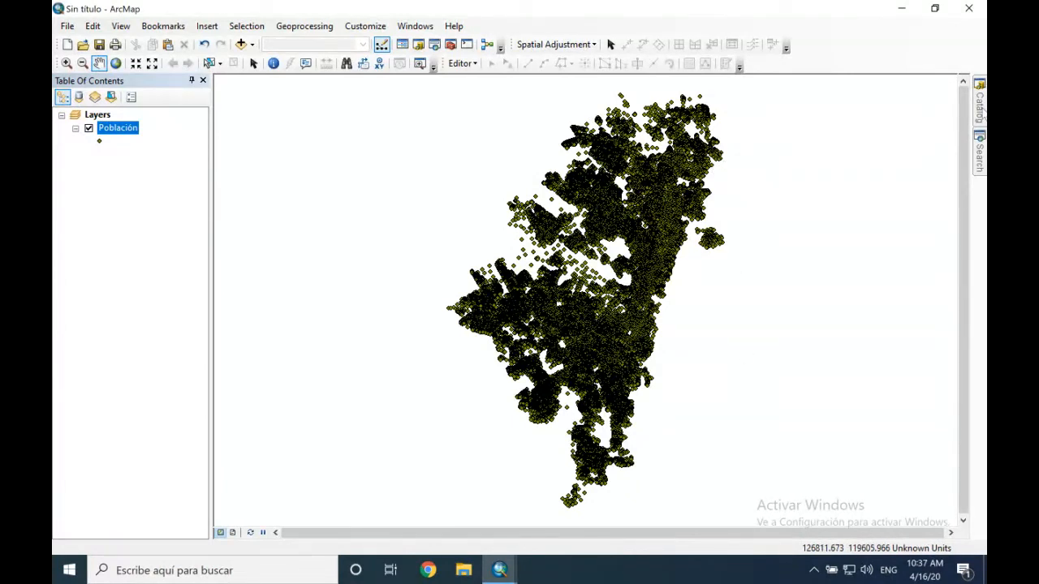
Search for "define projection" and open the Data Management version of the Define Projection tool
left_click(980, 106)
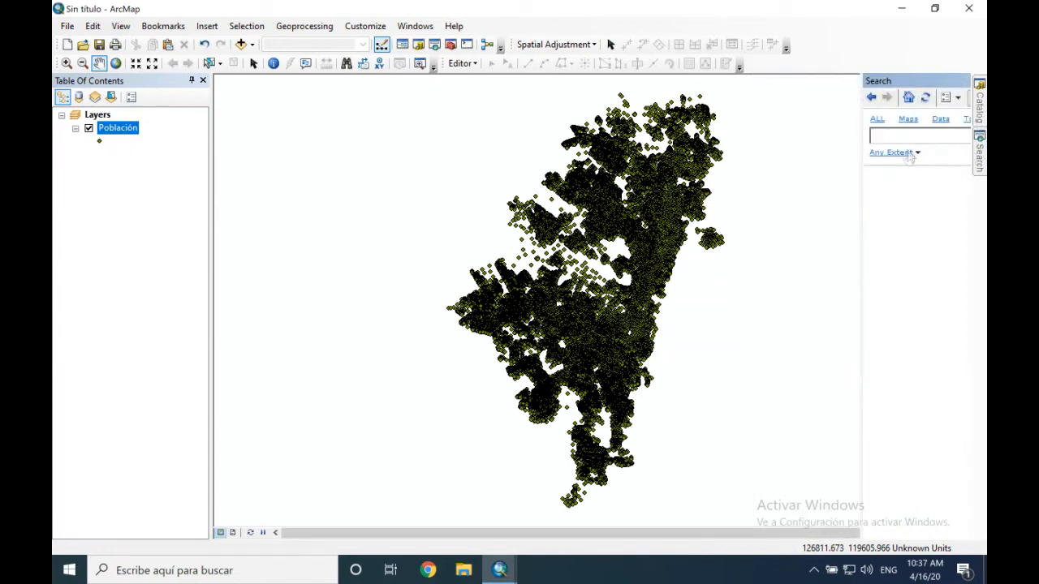
type("define projection")
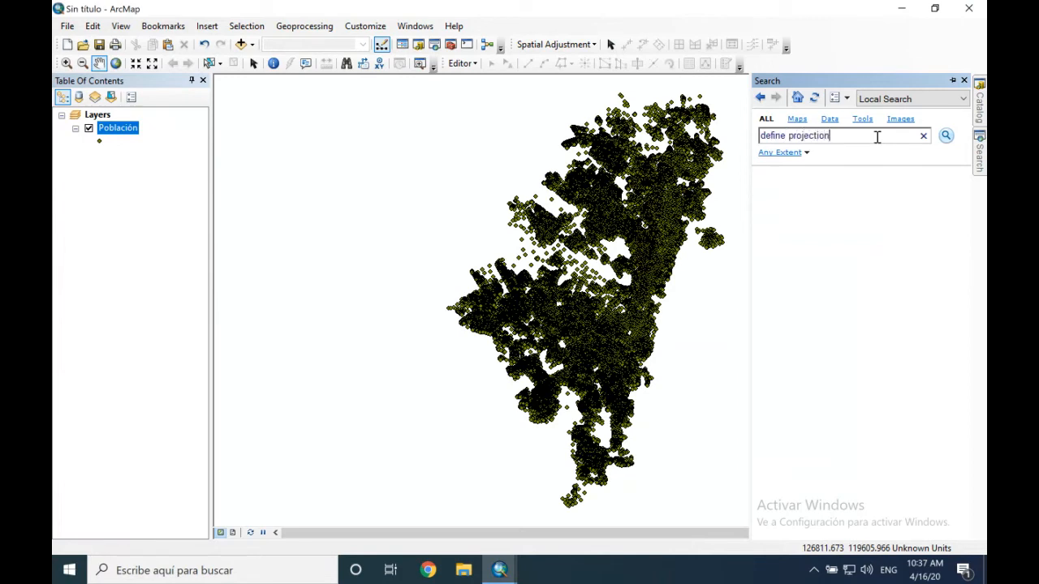
key("Return")
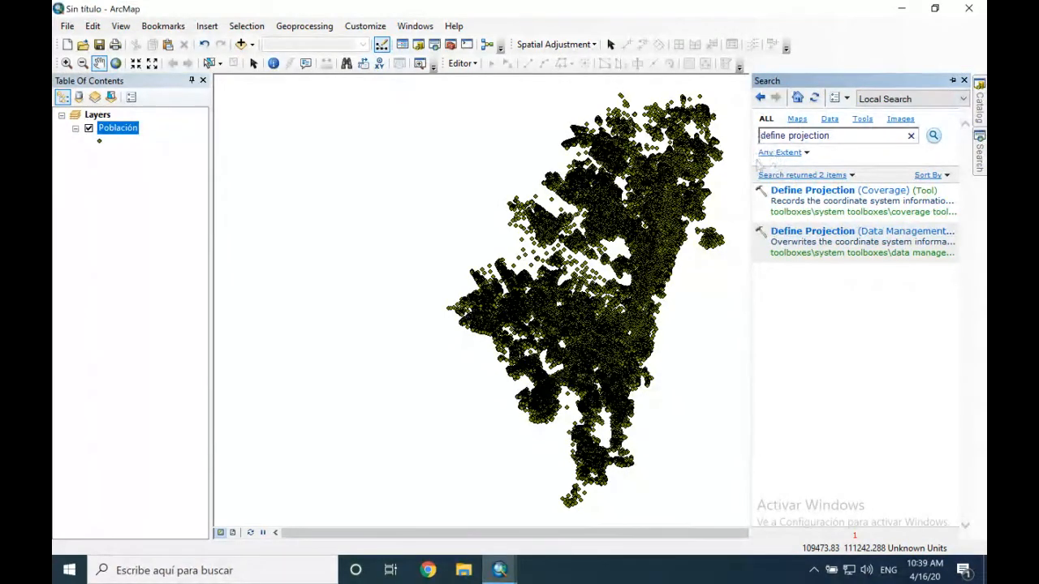
left_click(816, 236)
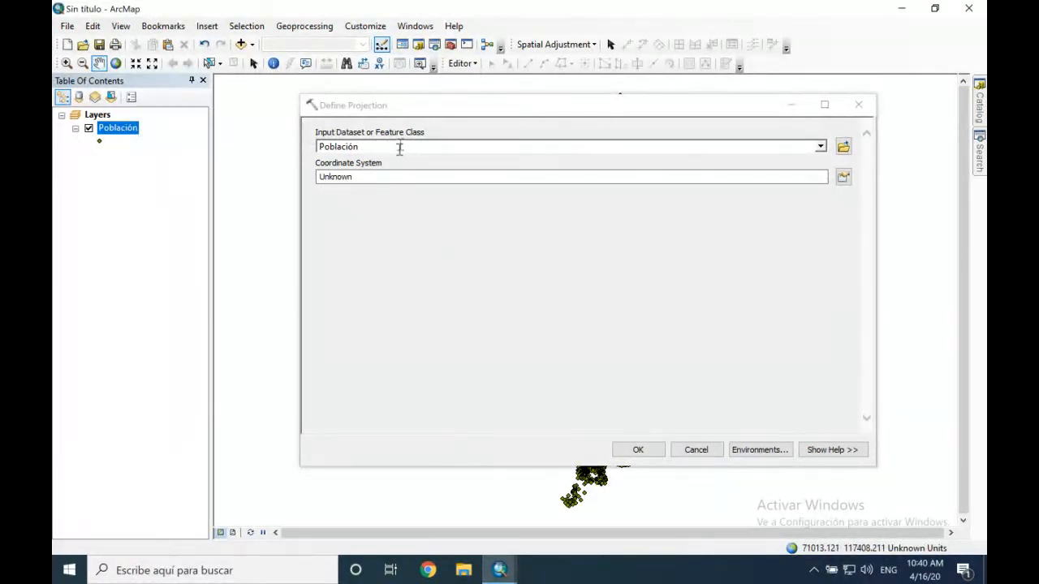
Browse the Define Projection coordinate systems for Población to Projected Coordinate Systems, National Grids, South America
left_click(354, 178)
left_click(843, 178)
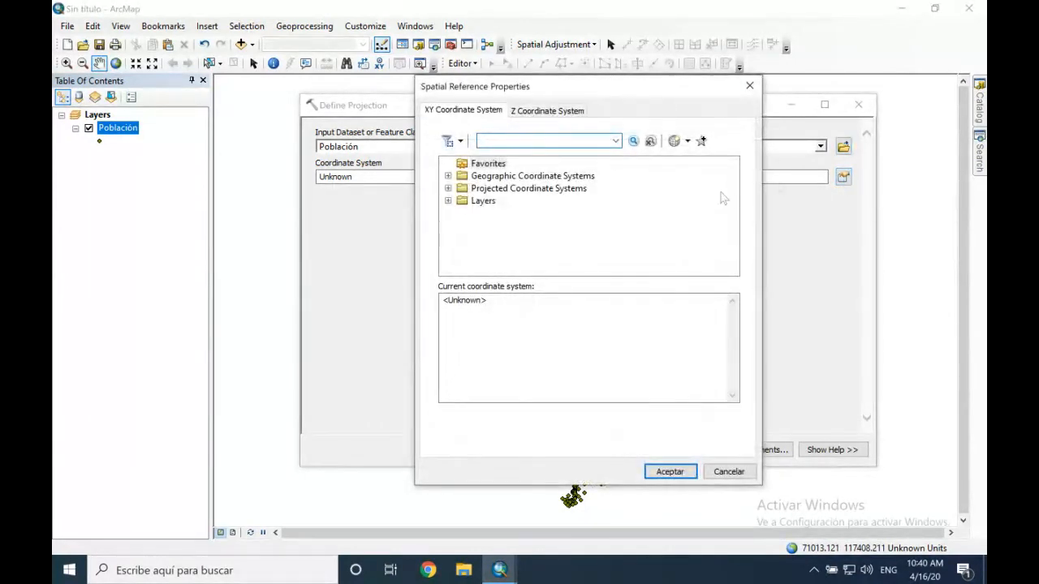
left_click(489, 190)
double_click(490, 189)
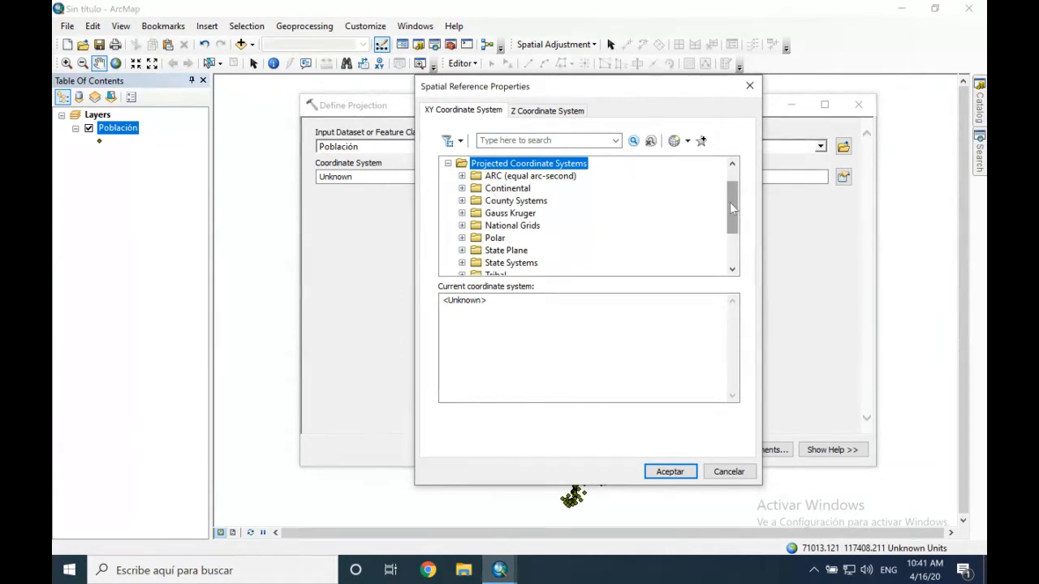
left_click_drag(731, 209, 733, 236)
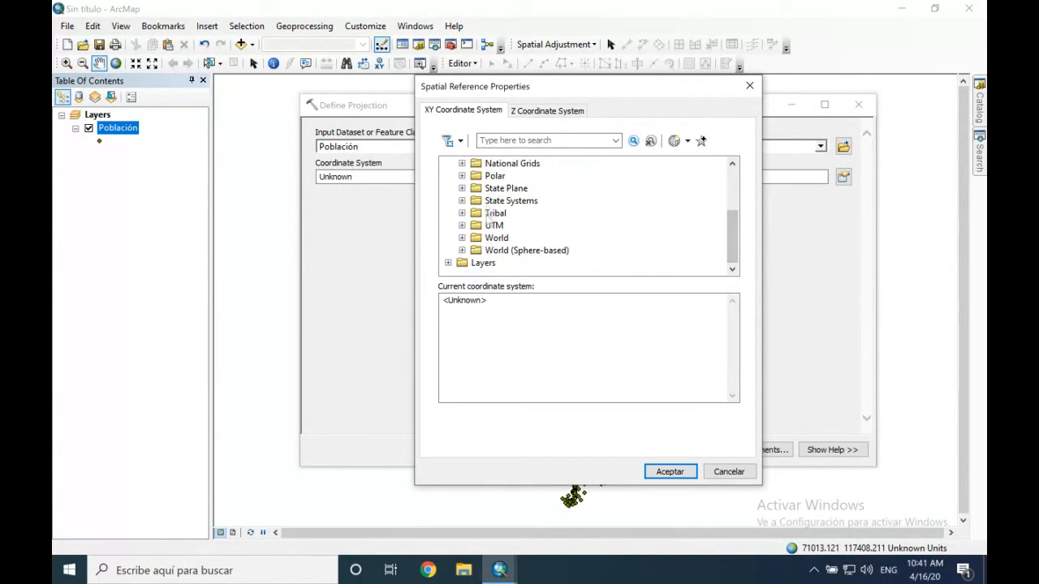
left_click(495, 164)
scroll(544, 224, "down", 5)
scroll(544, 229, "down", 1)
double_click(542, 227)
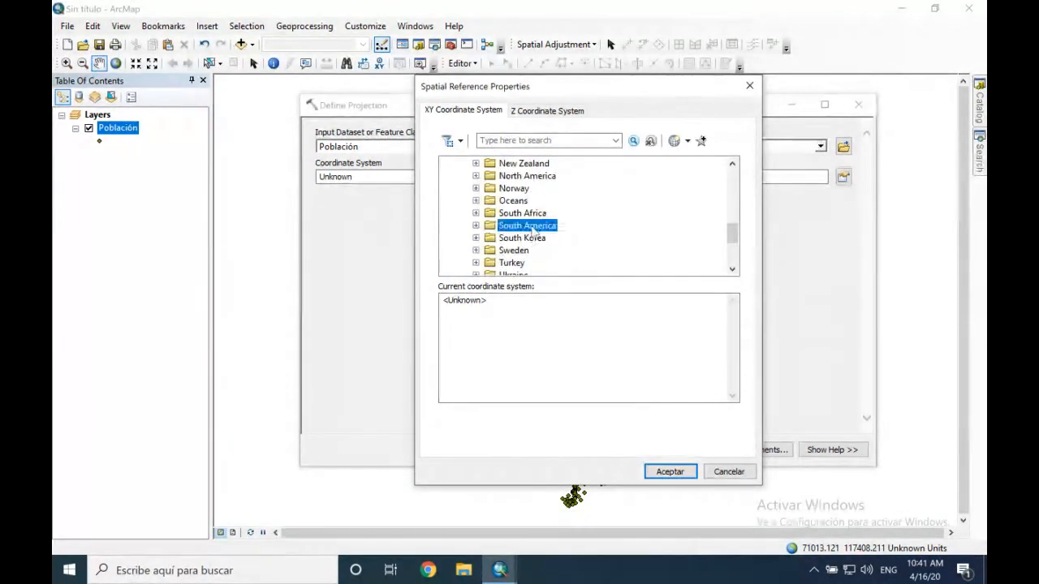
Choose MAGNA Ciudad Bogota from the Colombia folder as Población's coordinate system and run Define Projection
scroll(536, 230, "down", 5)
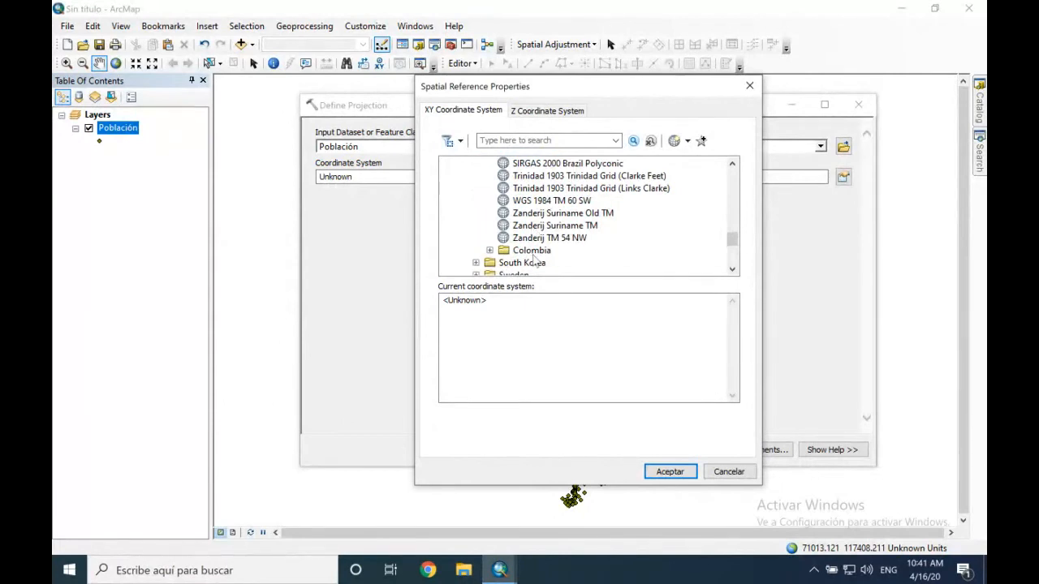
double_click(532, 251)
scroll(552, 256, "down", 3)
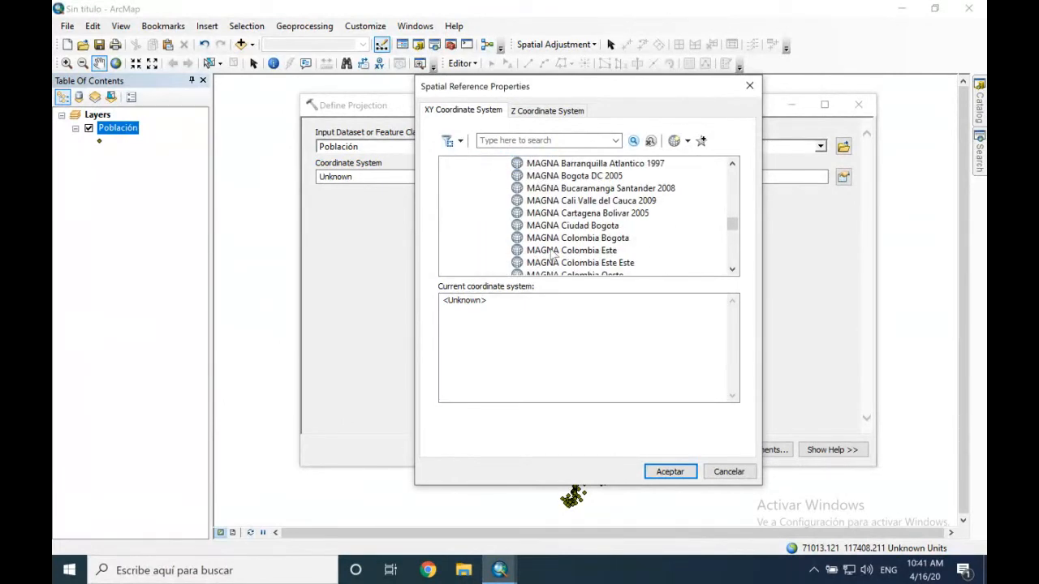
left_click(536, 226)
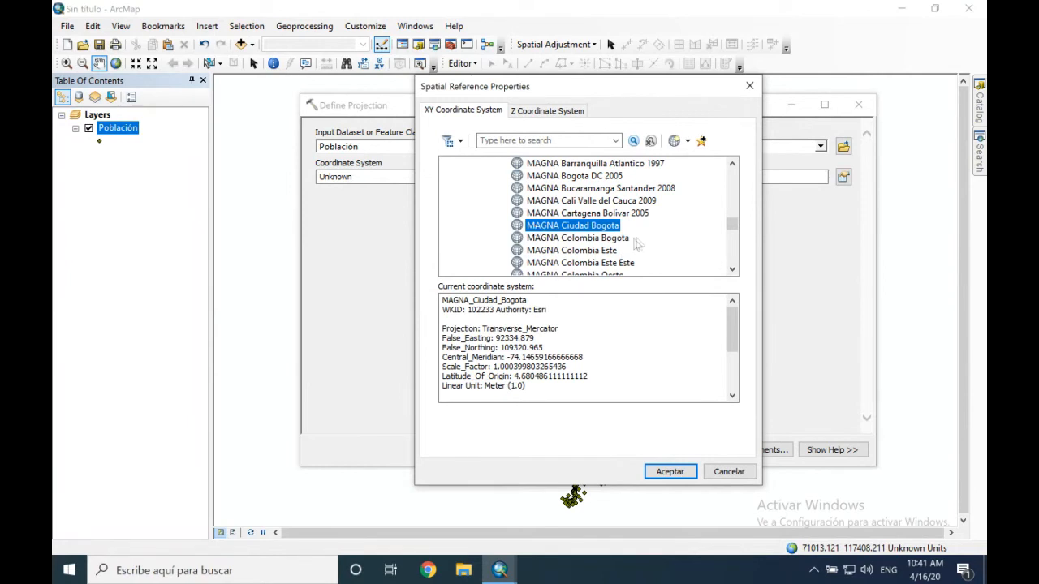
left_click(671, 472)
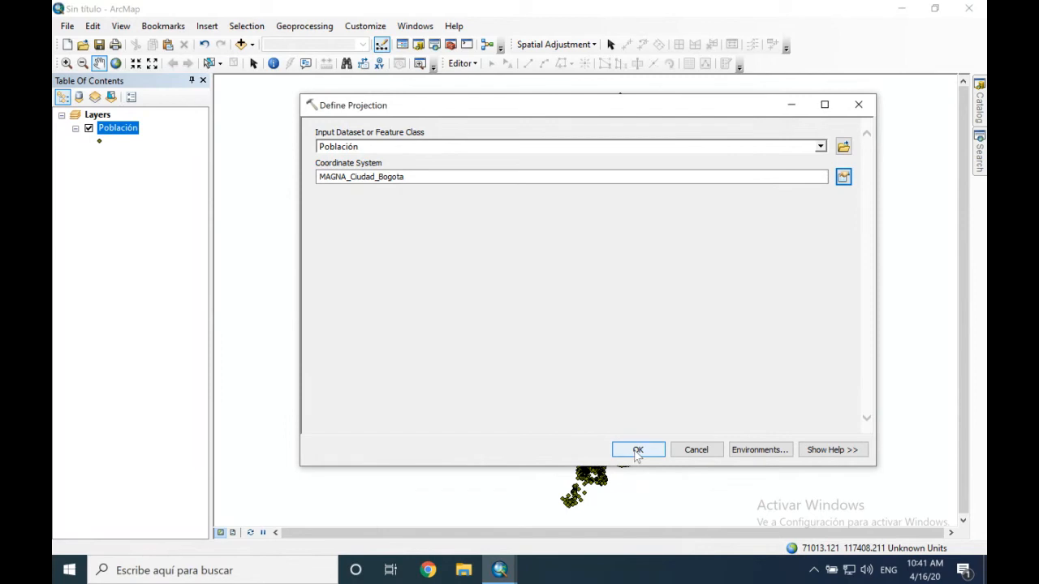
left_click(638, 451)
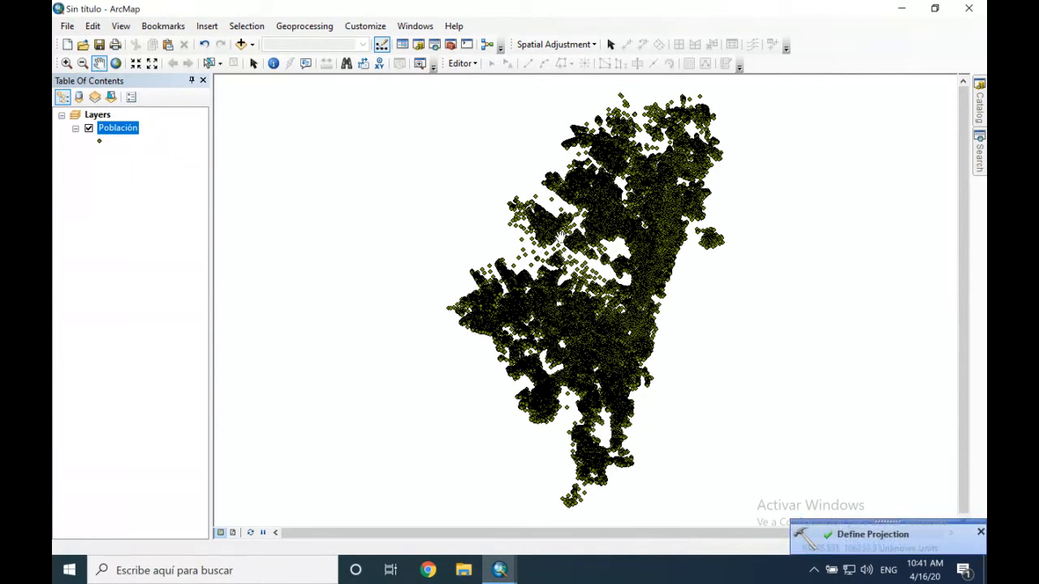
left_click(463, 570)
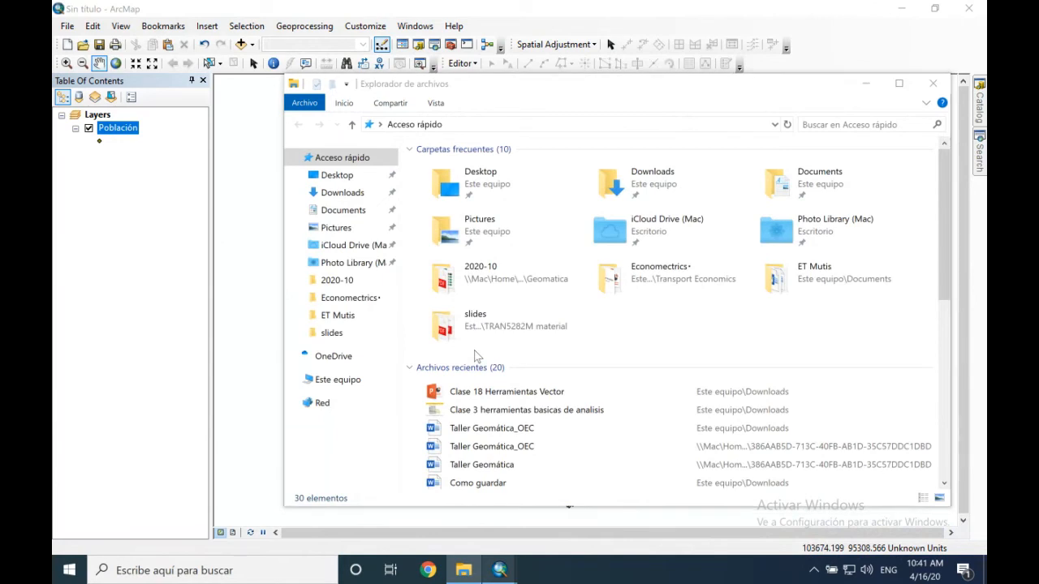
left_click(656, 356)
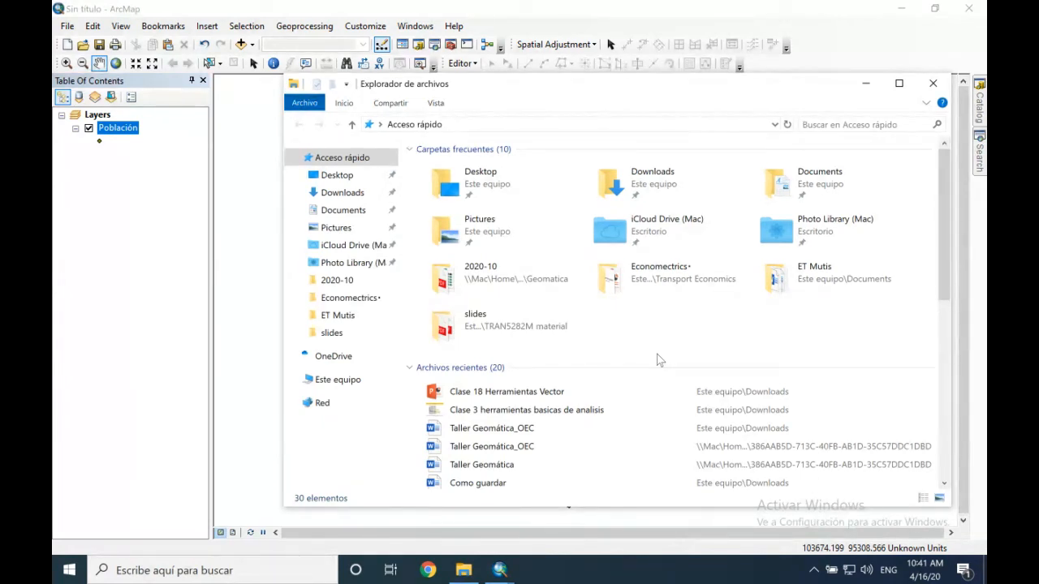
left_click(215, 211)
left_click_drag(216, 209, 335, 259)
left_click_drag(692, 301, 394, 276)
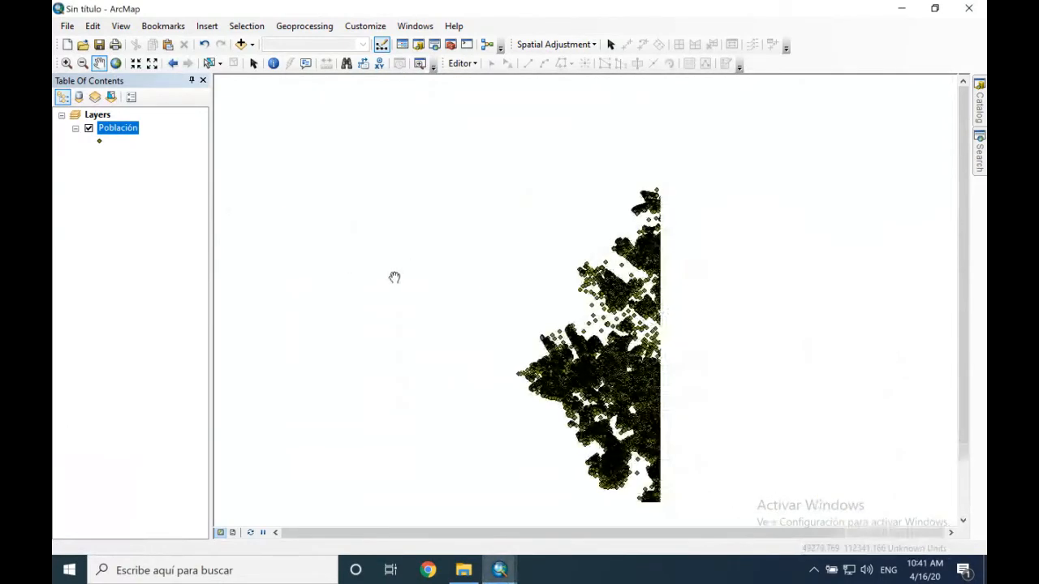
scroll(570, 313, "up", 2)
scroll(572, 309, "down", 3)
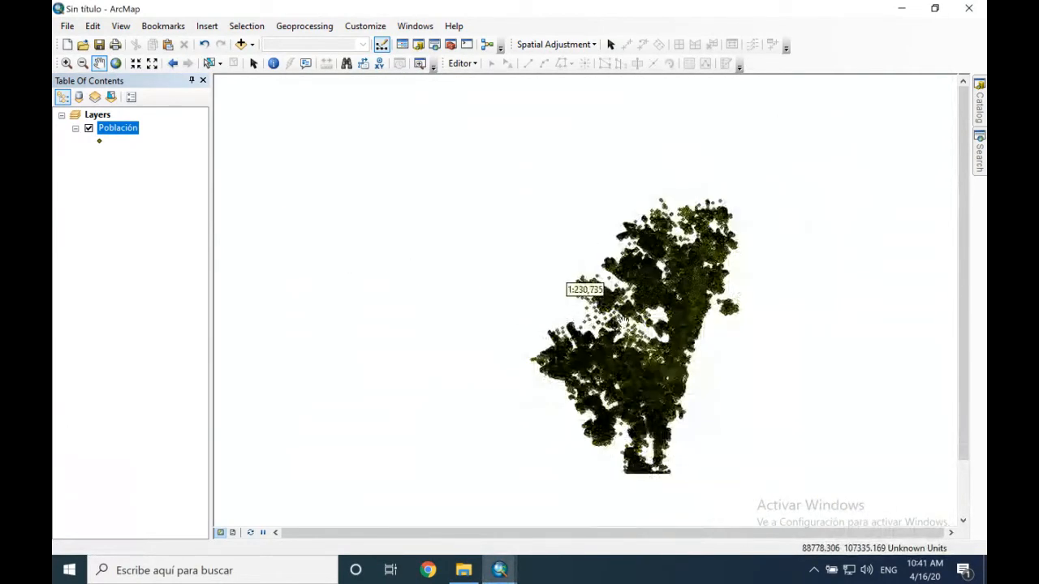
scroll(576, 305, "up", 2)
scroll(601, 280, "down", 1)
scroll(609, 264, "up", 1)
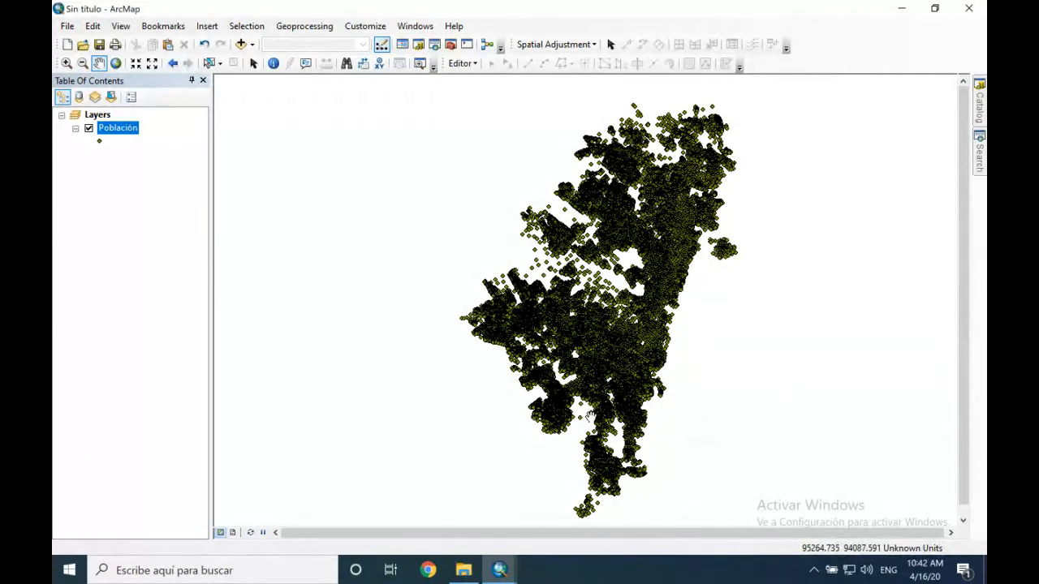
In File Explorer, check Documents\DatosGeo12020\ClaseCoordenadas for the Población.prj file, and close the window
left_click(469, 569)
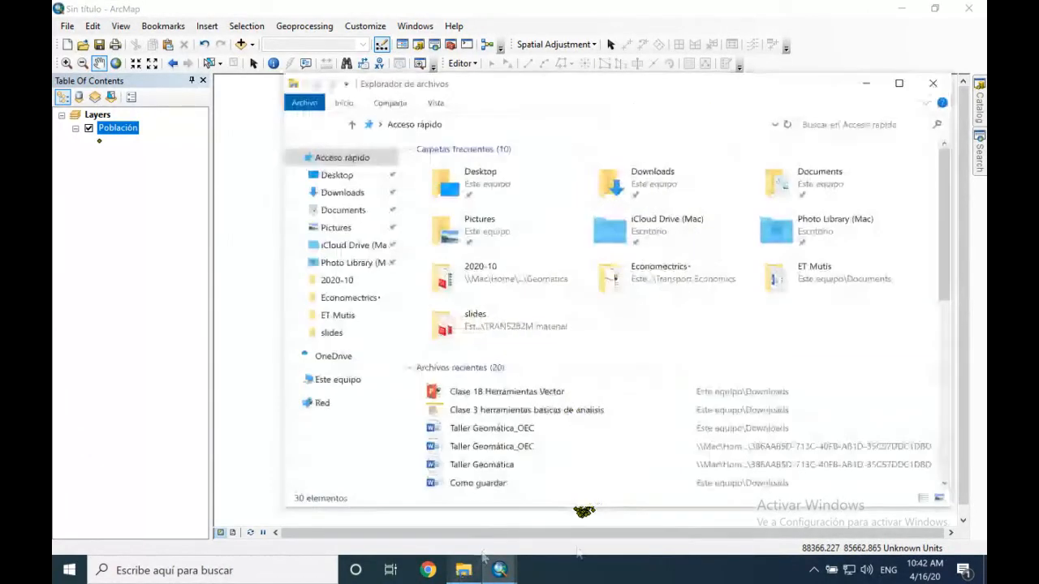
left_click(342, 211)
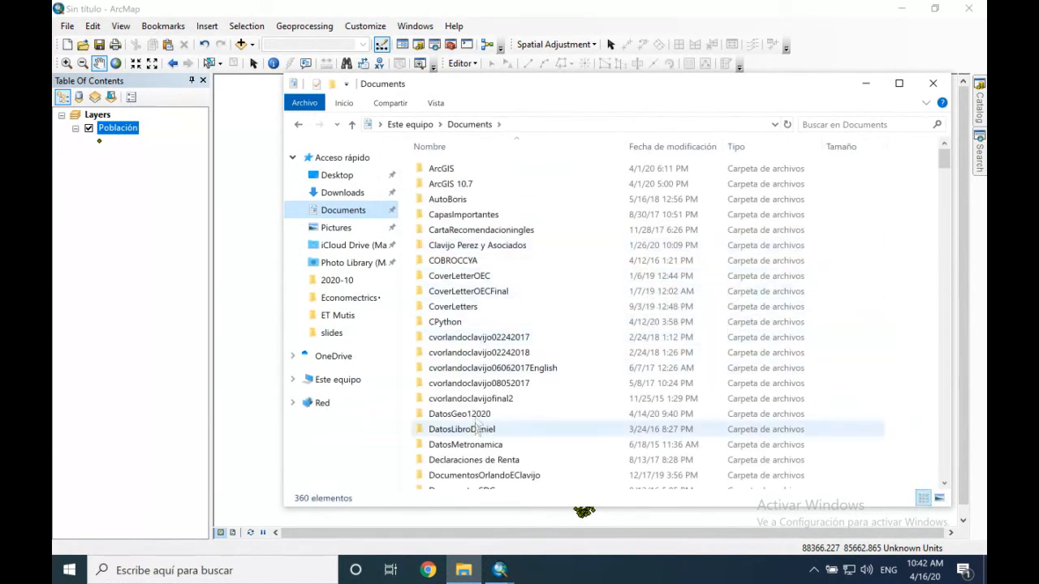
left_click(474, 415)
double_click(474, 415)
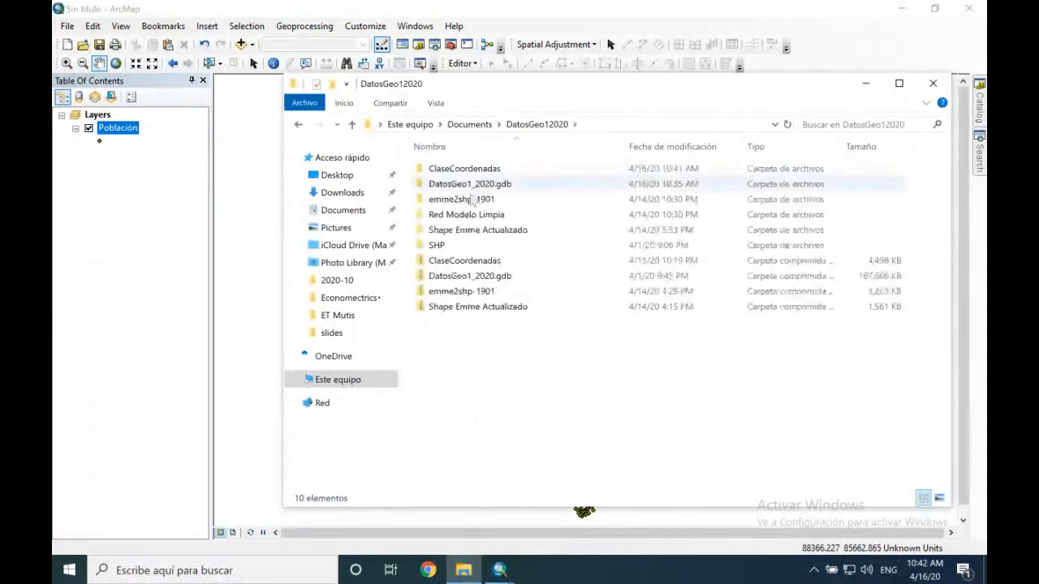
double_click(489, 170)
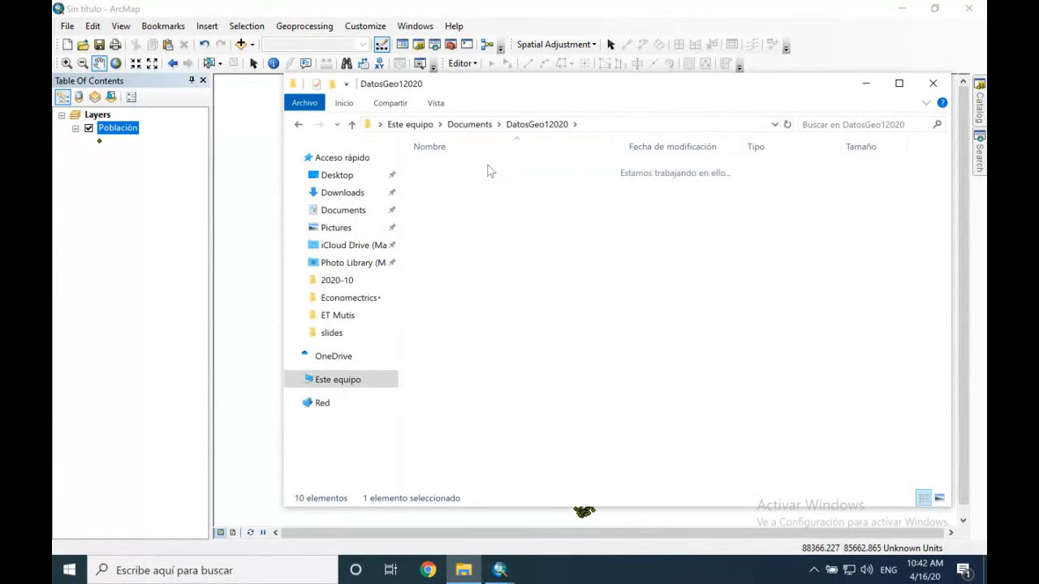
left_click(483, 323)
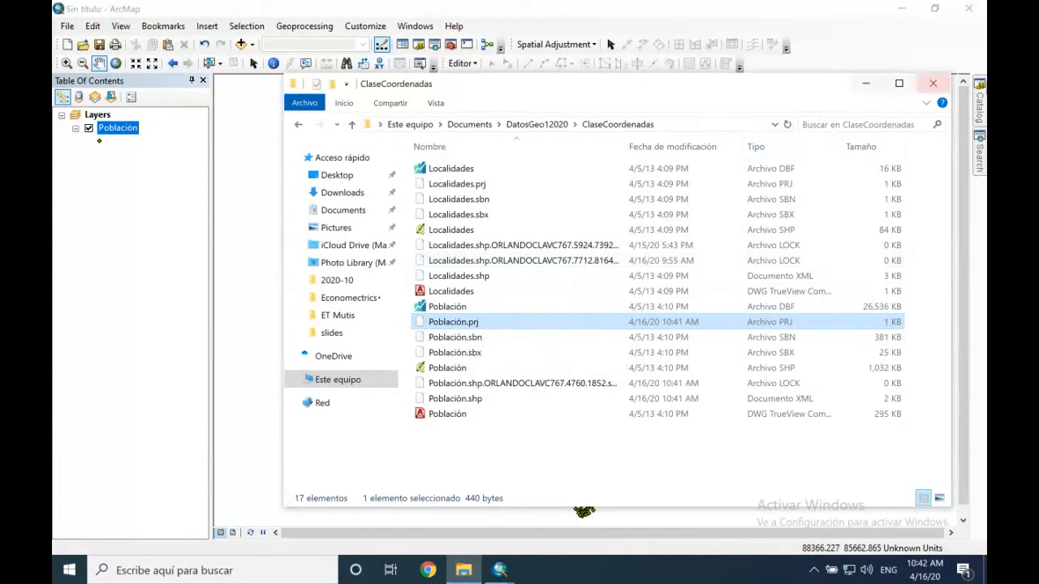
left_click(934, 84)
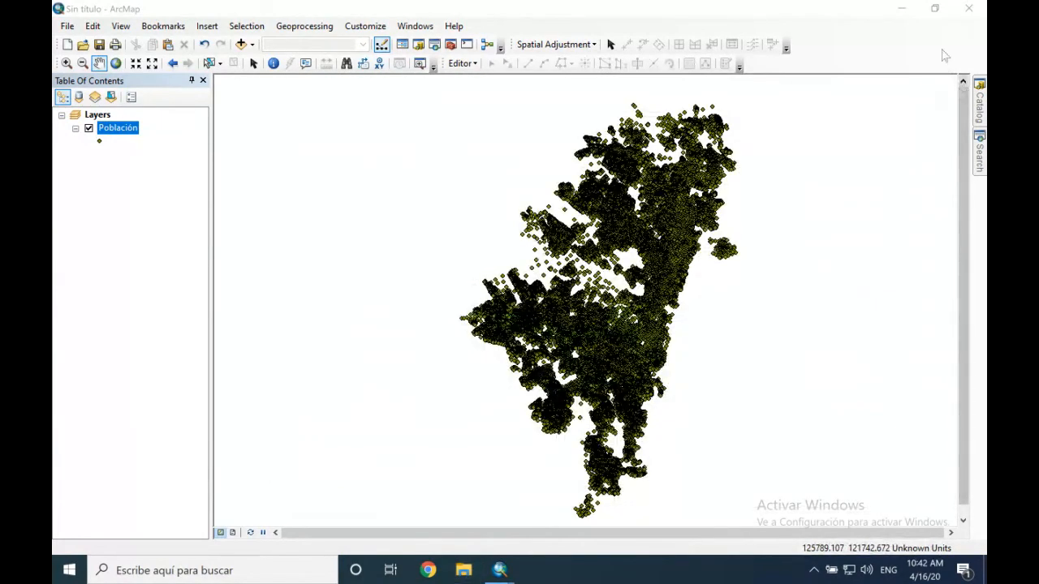
Close the ArcMap sessions holding the Población map and the Localidades_Project1 map without saving changes
left_click(966, 10)
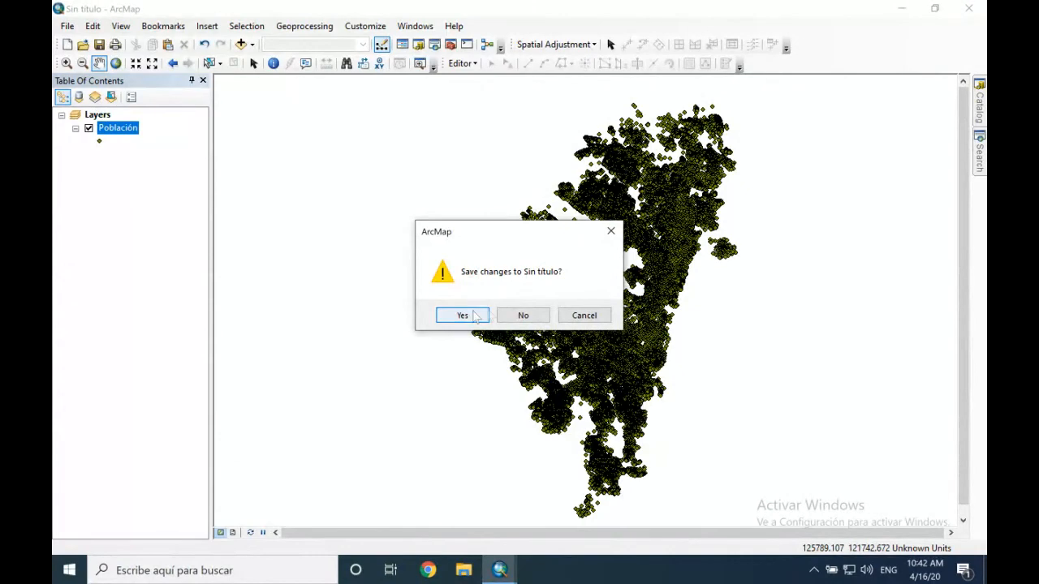
left_click(523, 316)
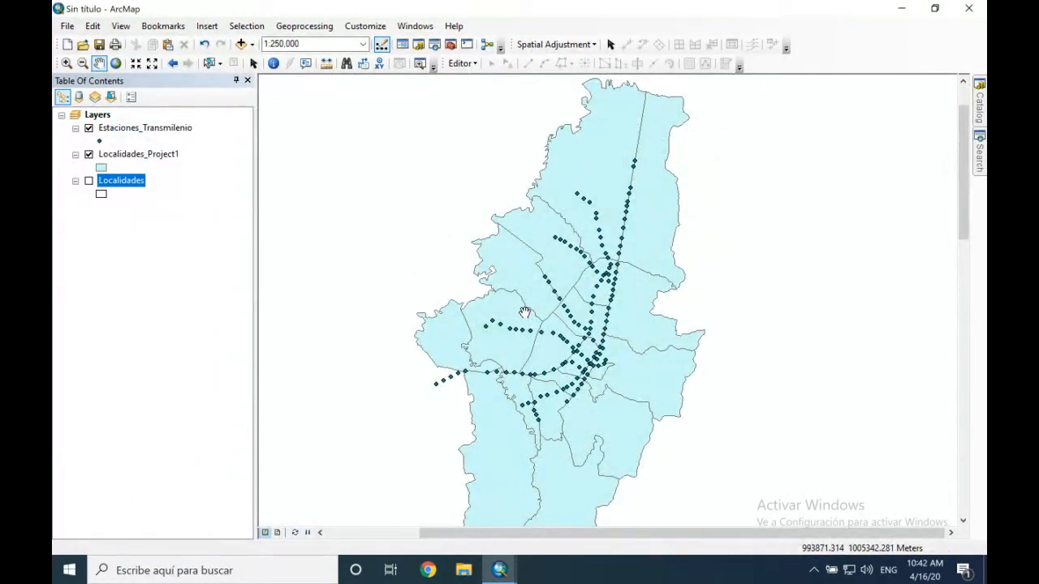
left_click(967, 9)
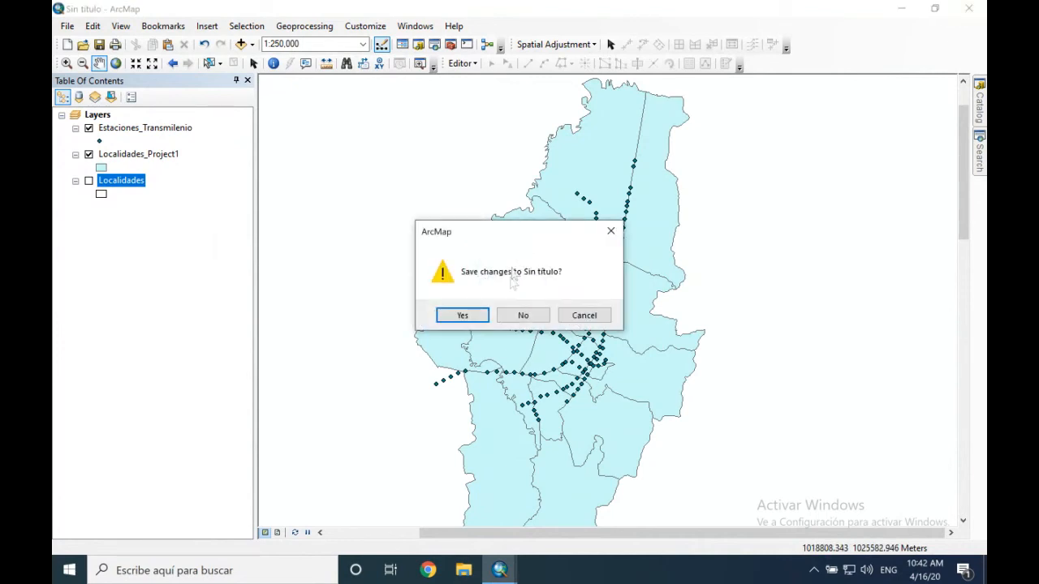
left_click(524, 316)
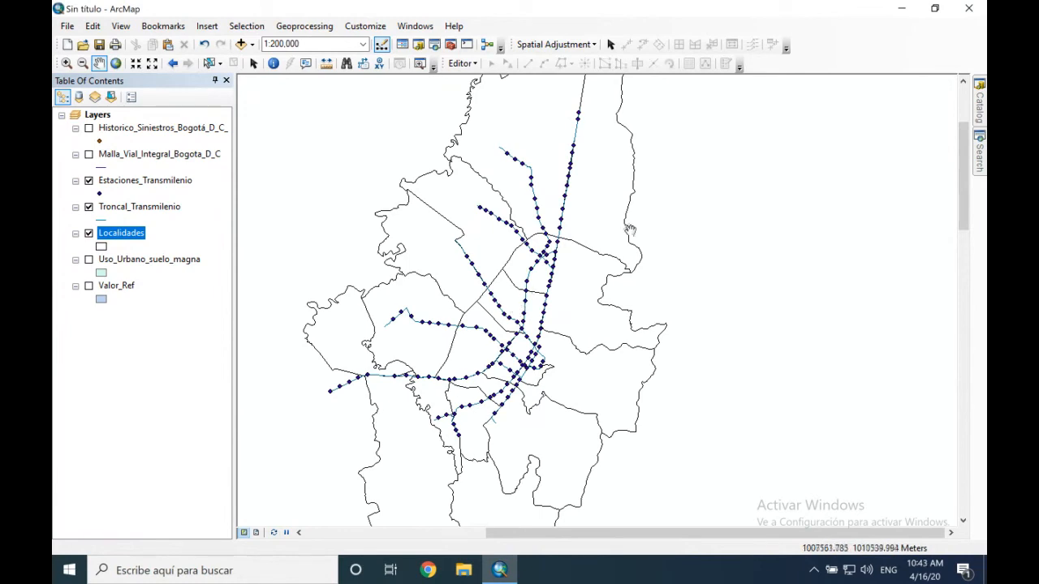
Open the attribute table of the Troncal_Transmilenio layer and reposition its window over the map
left_click(252, 26)
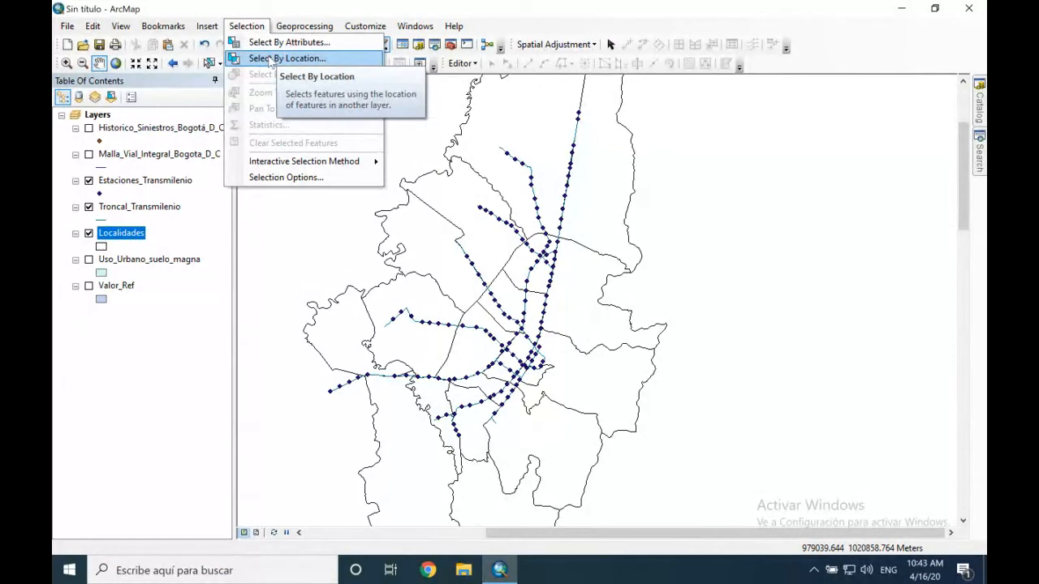
left_click(146, 259)
left_click(143, 182)
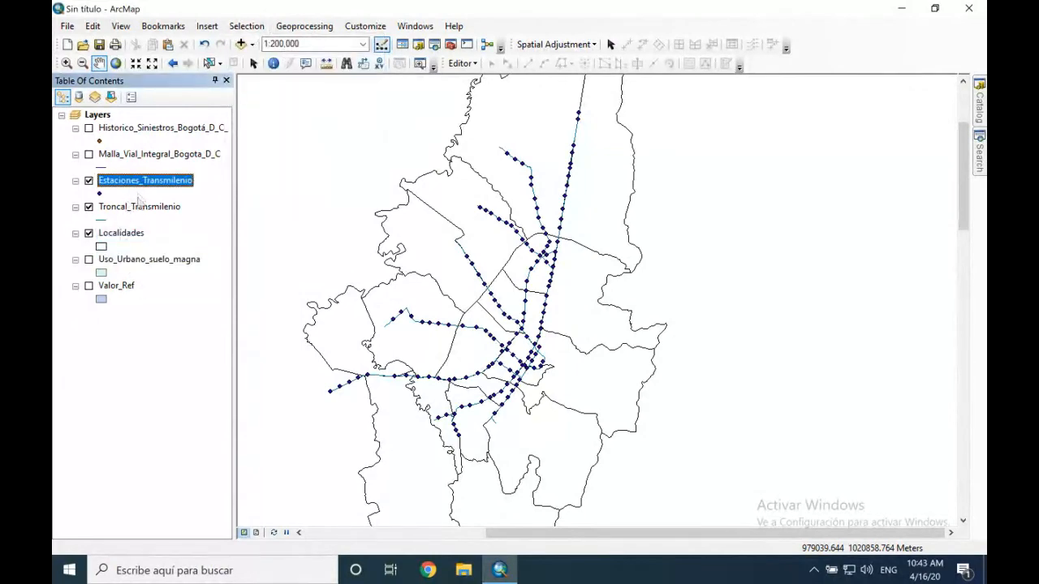
left_click(141, 207)
right_click(145, 209)
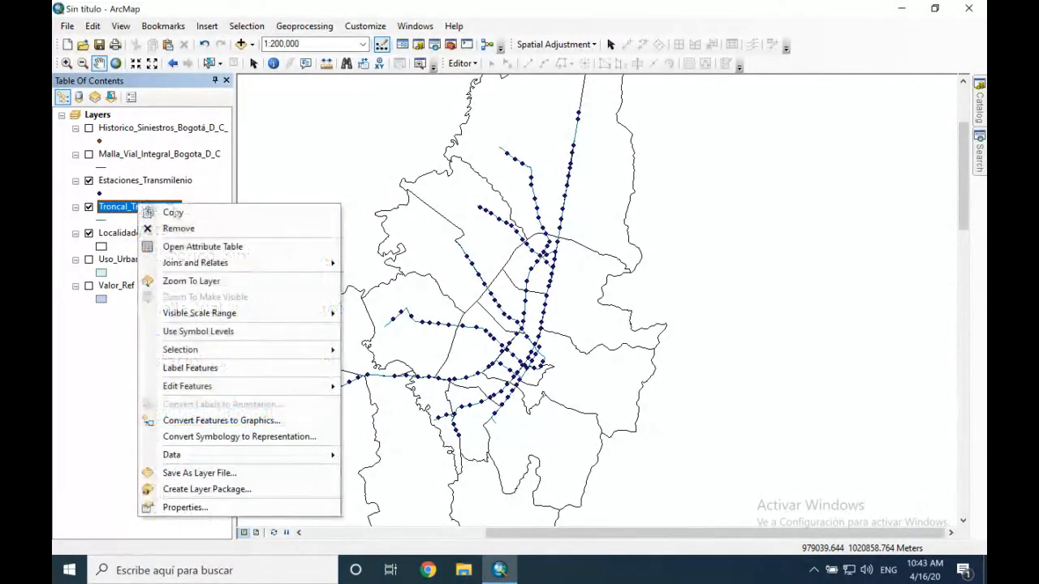
left_click(186, 247)
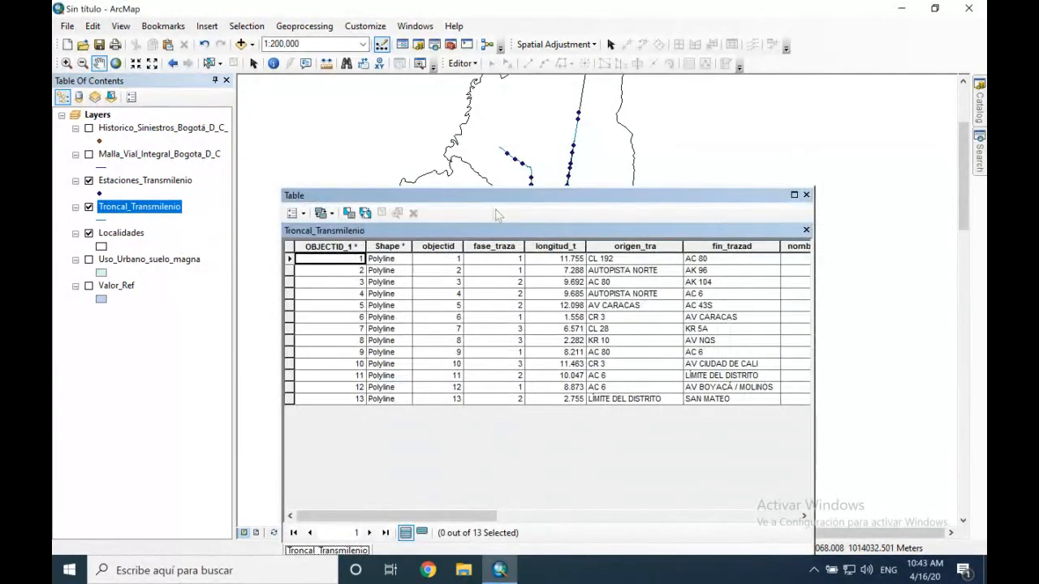
left_click_drag(479, 199, 439, 174)
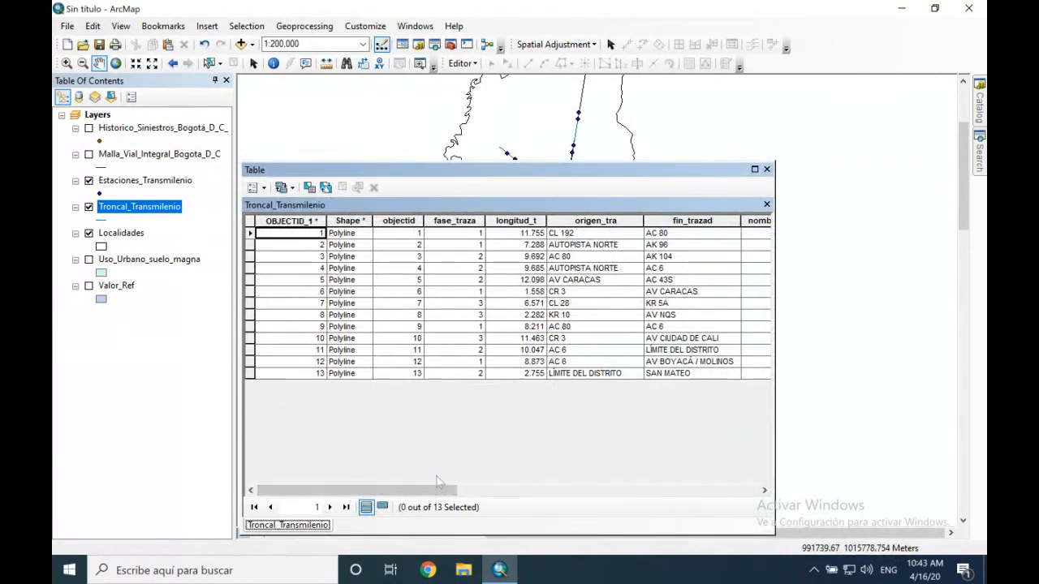
Examine the fields of the Troncal_Transmilenio table, especially the fase_traza values of individual records
left_click_drag(439, 491, 549, 501)
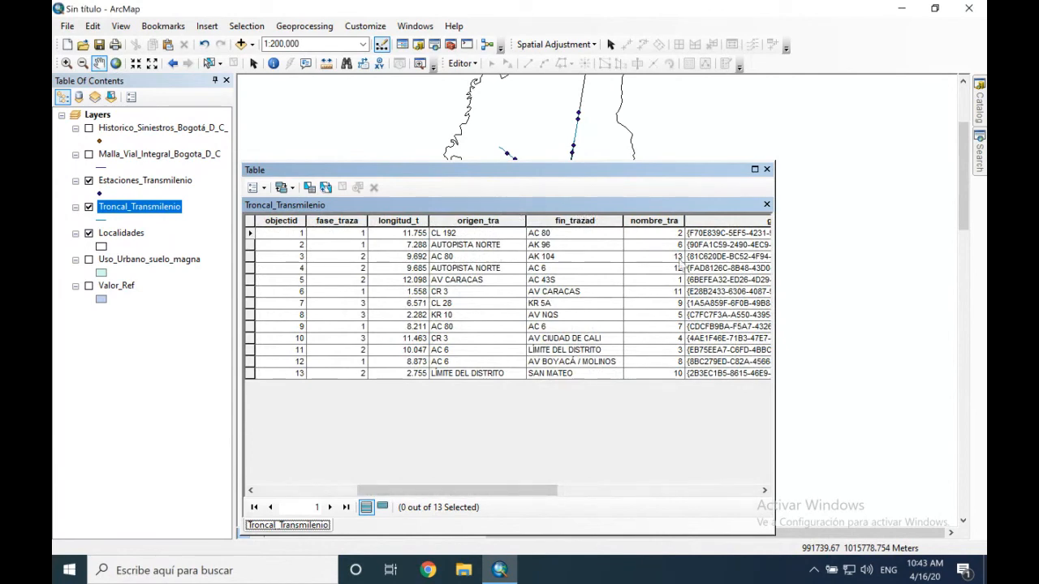
left_click_drag(539, 496, 438, 497)
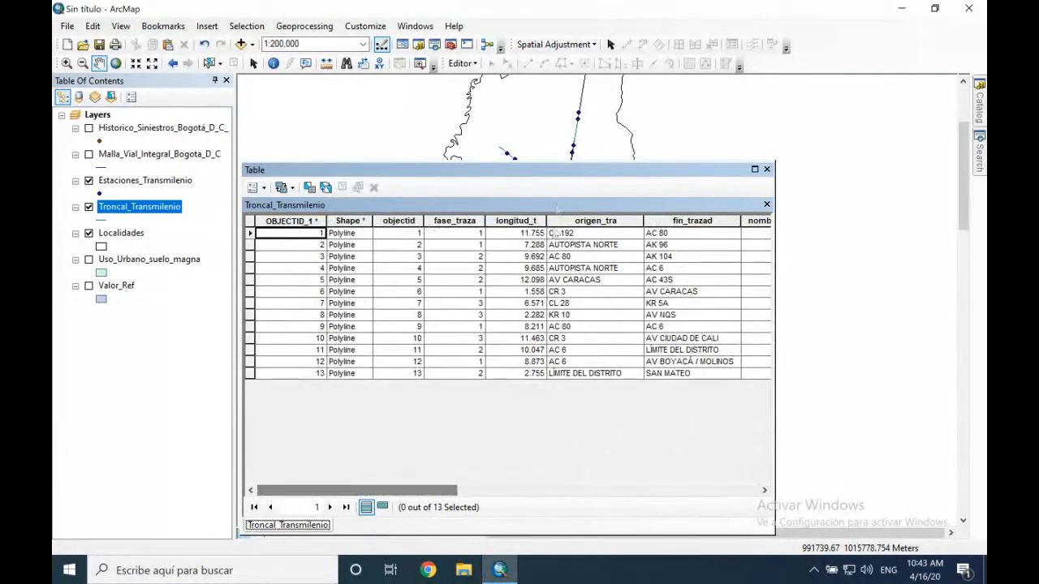
left_click(463, 234)
left_click(469, 256)
left_click(473, 315)
left_click(473, 339)
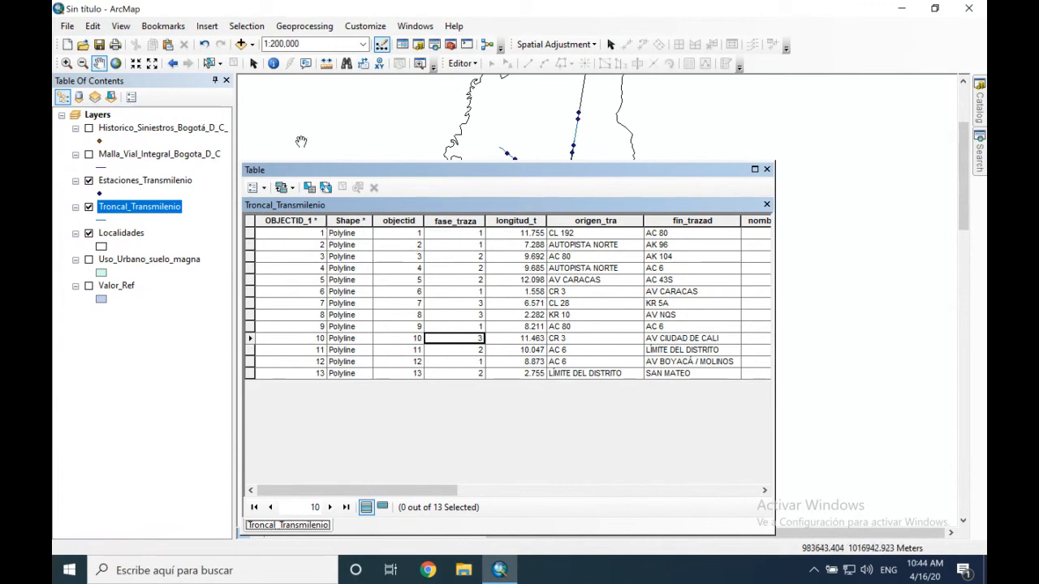
Open Select by Attributes for the Troncal_Transmilenio table and set the method to Create a new selection
left_click(246, 26)
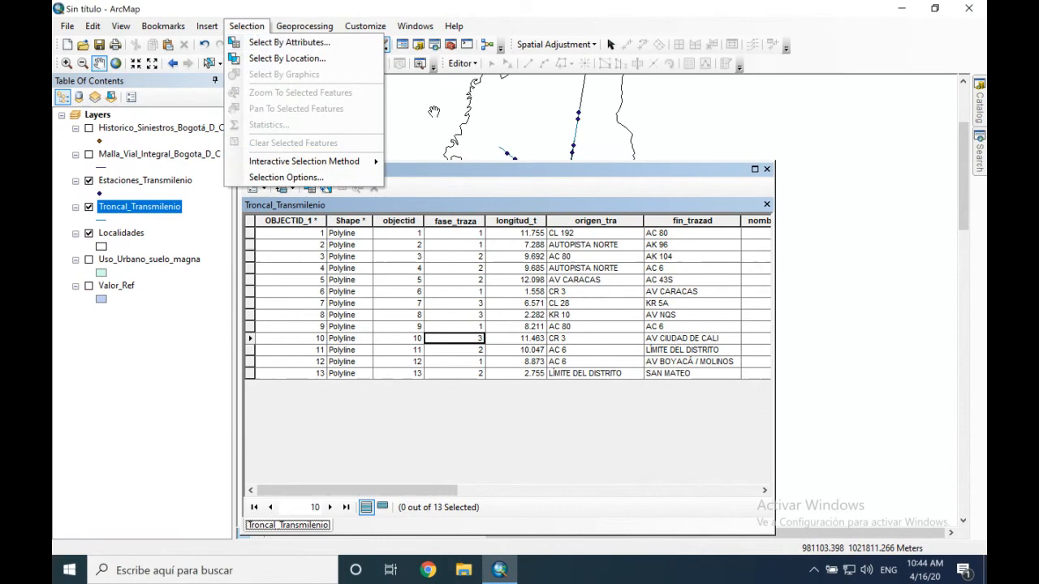
left_click(483, 165)
left_click_drag(400, 174, 406, 141)
left_click(318, 160)
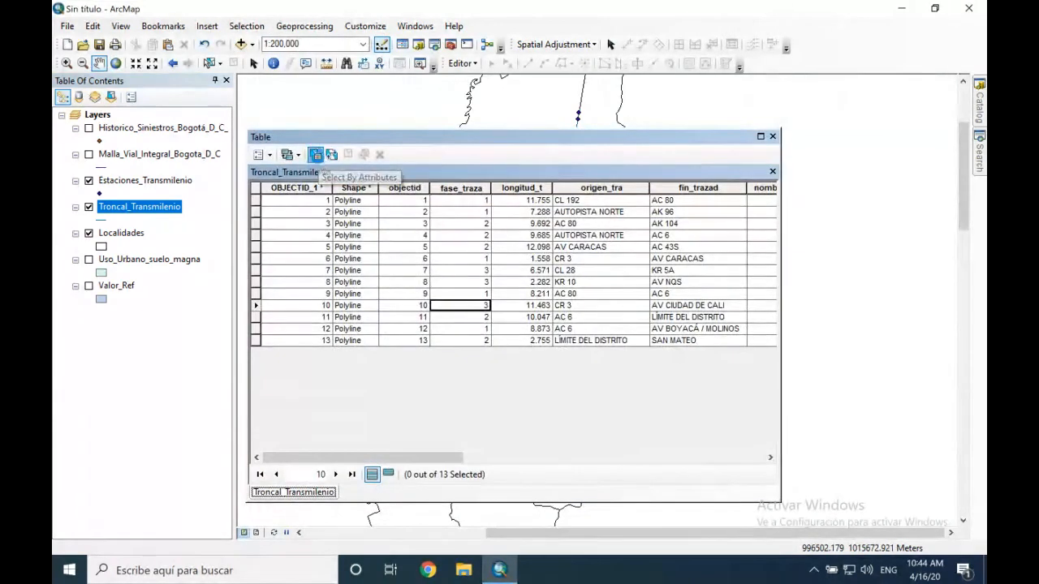
left_click_drag(267, 30, 356, 63)
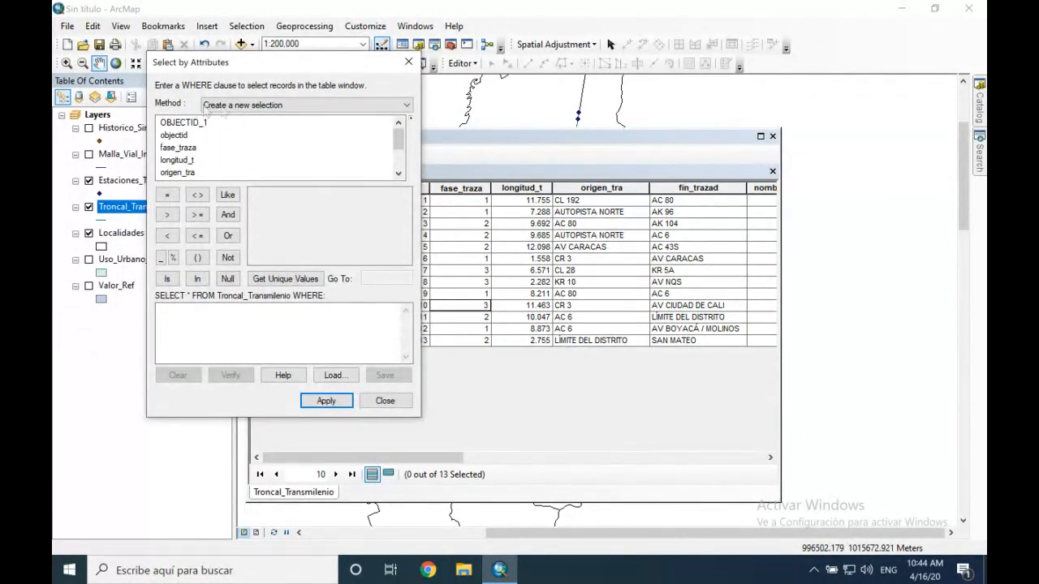
left_click(215, 107)
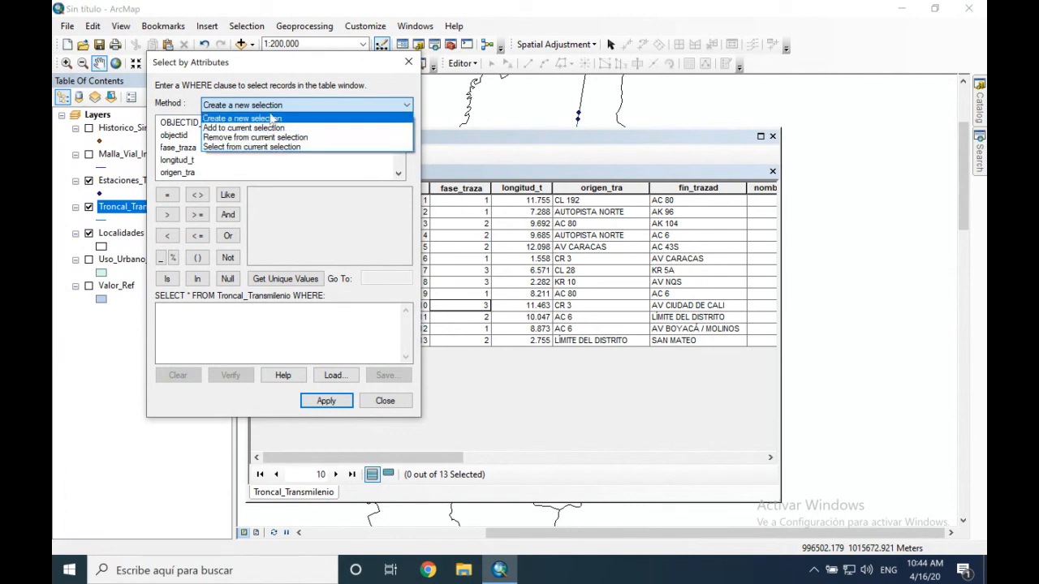
left_click(272, 120)
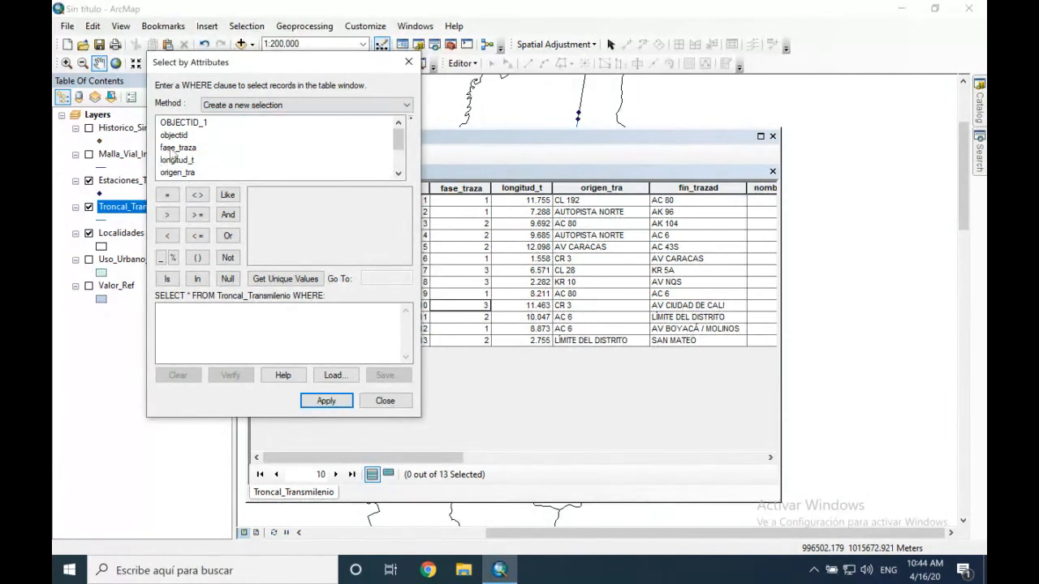
Build the WHERE clause fase_traza = 3 from the field's unique values and apply it to the table
left_click(174, 148)
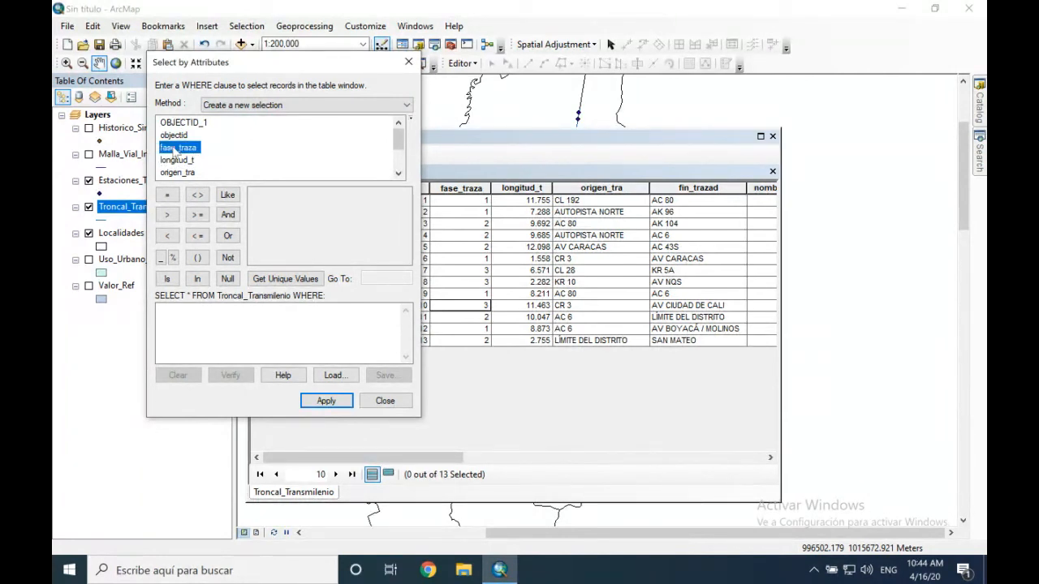
double_click(175, 149)
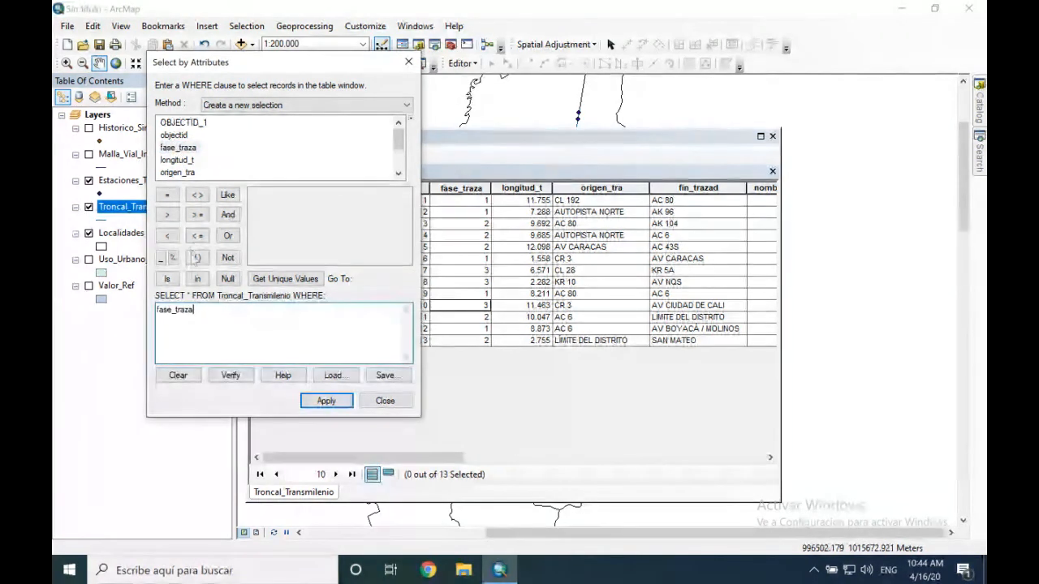
left_click(167, 195)
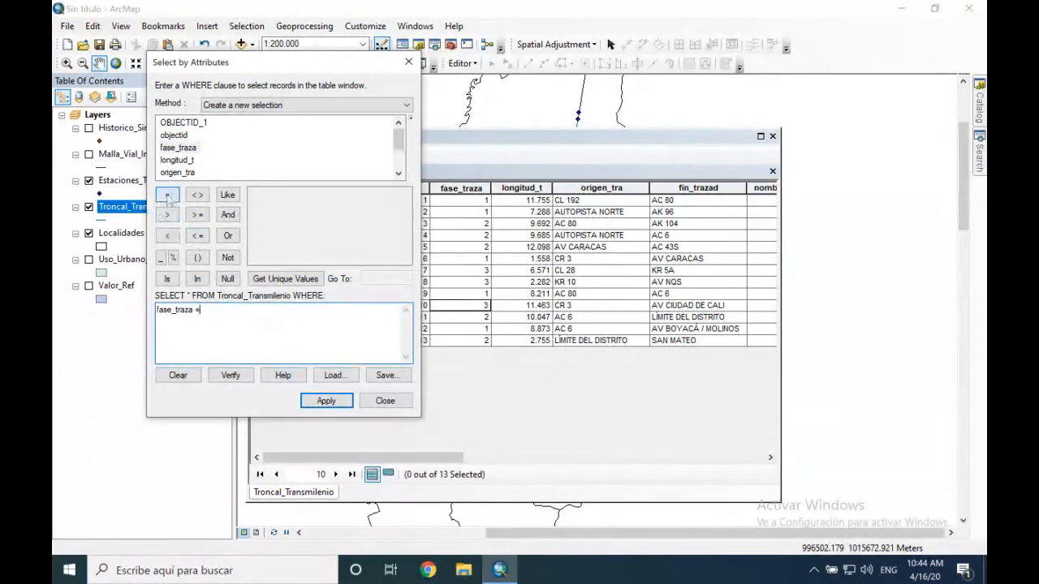
left_click(312, 280)
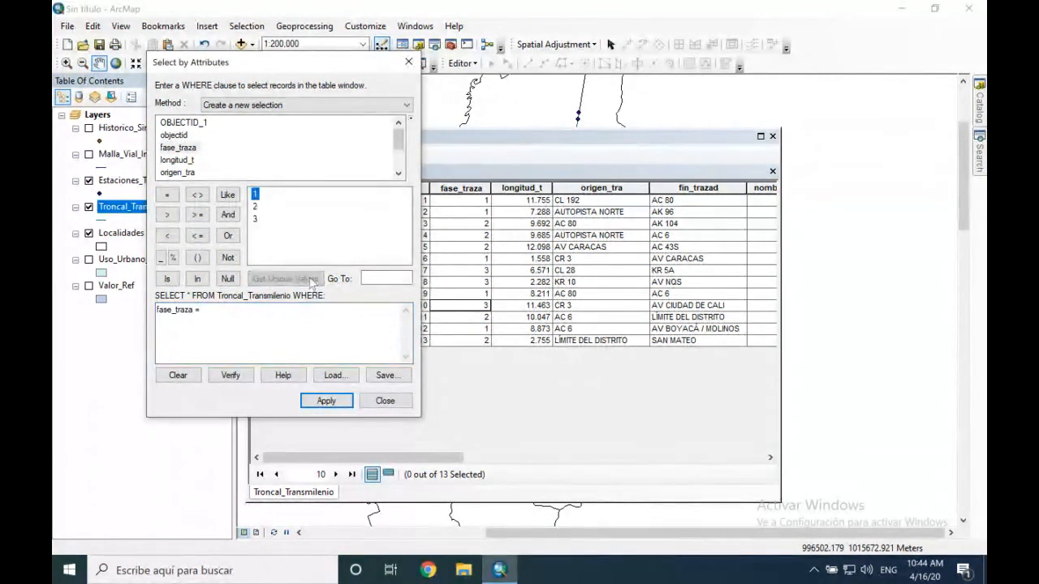
double_click(255, 219)
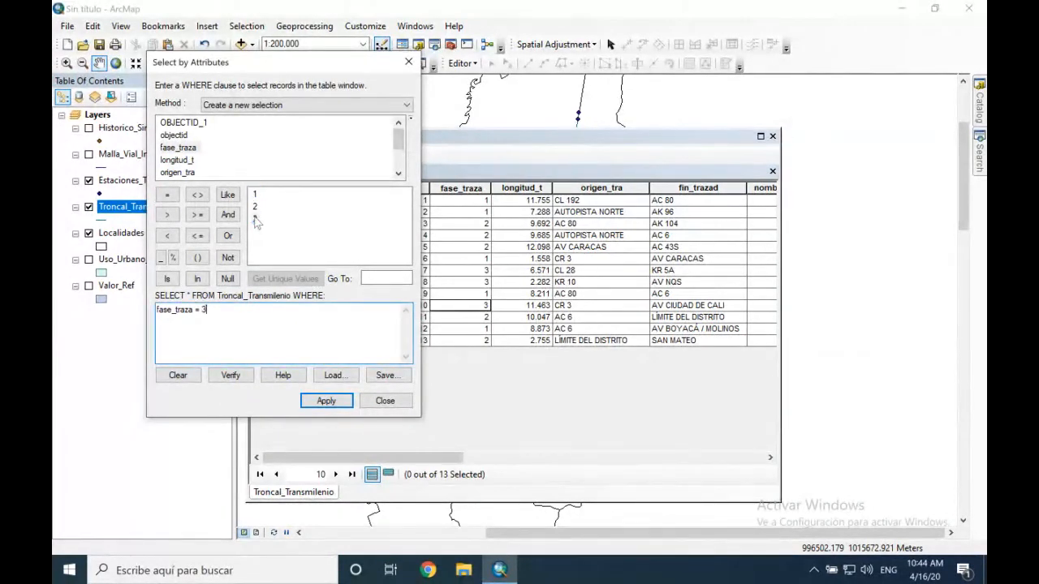
left_click(325, 401)
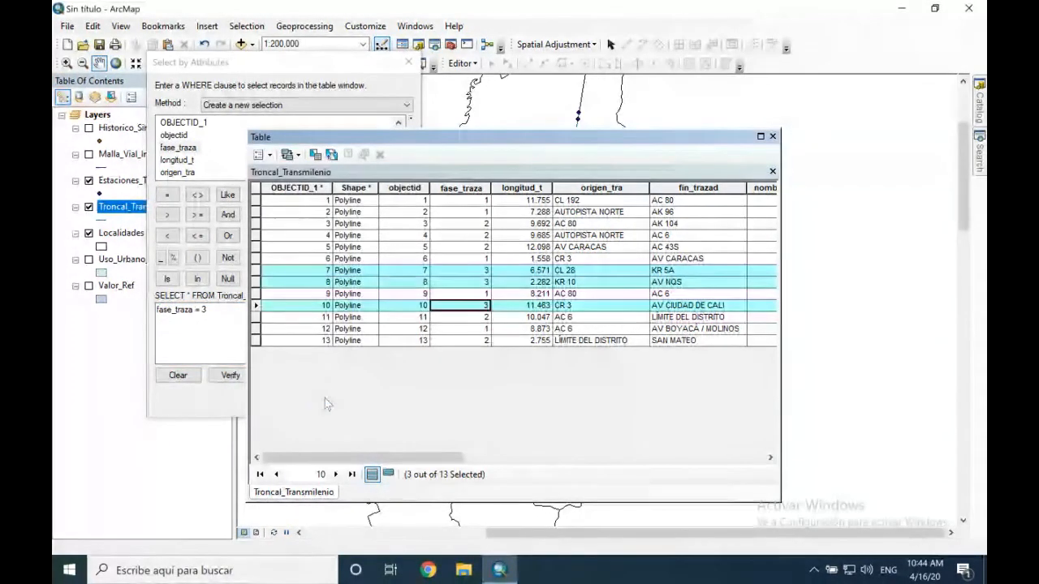
Review the query expression, close the attribute table, and examine the selected trunk lines on the map
left_click(177, 323)
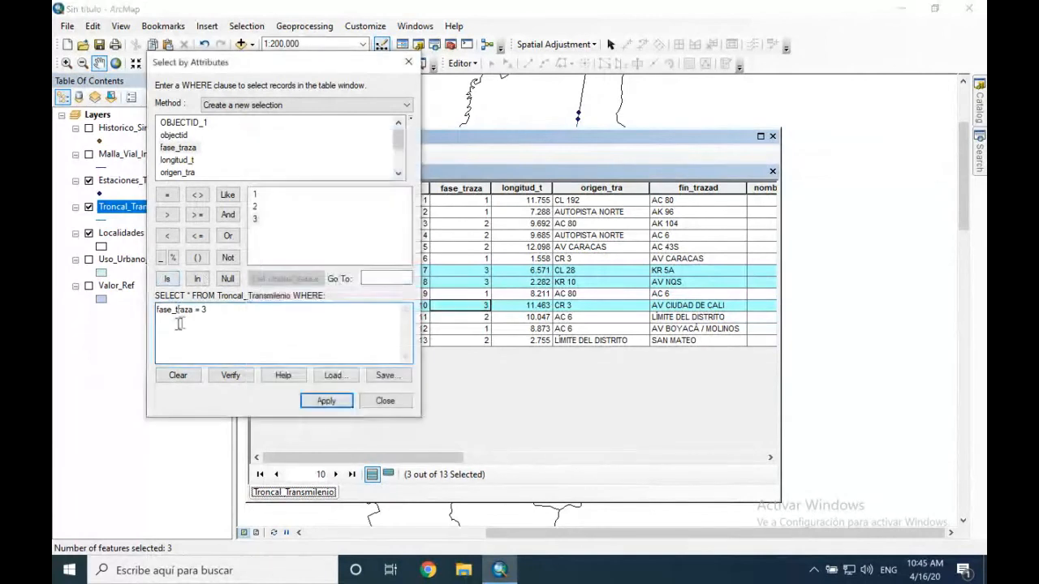
left_click_drag(210, 311, 140, 306)
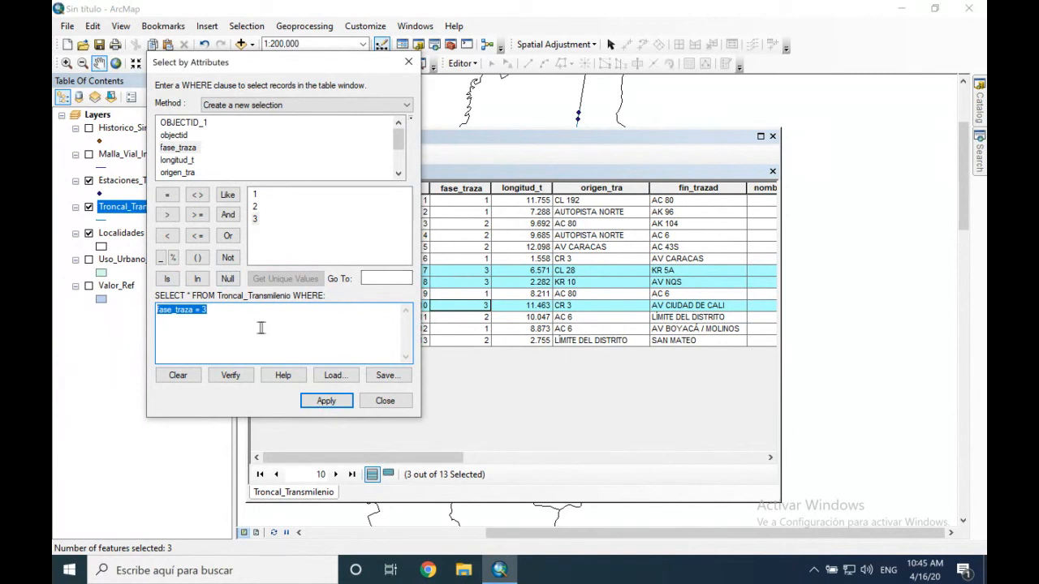
left_click(445, 223)
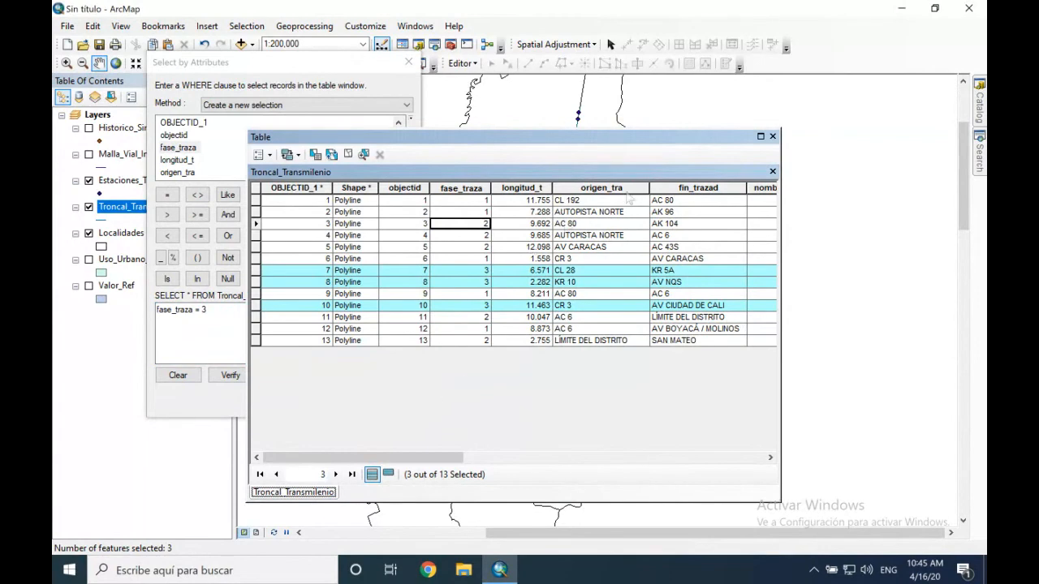
left_click(773, 136)
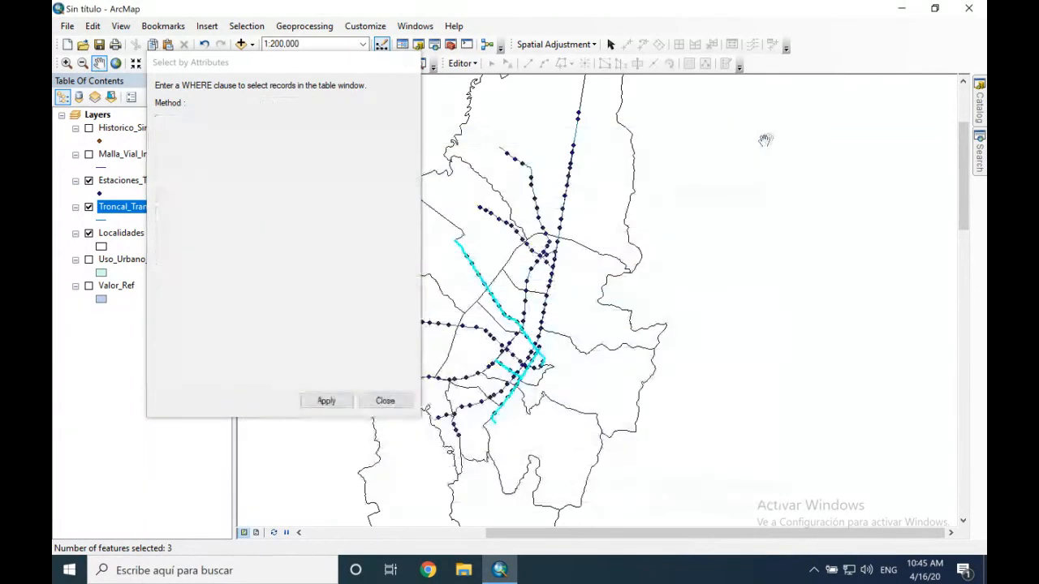
left_click_drag(448, 243, 424, 186)
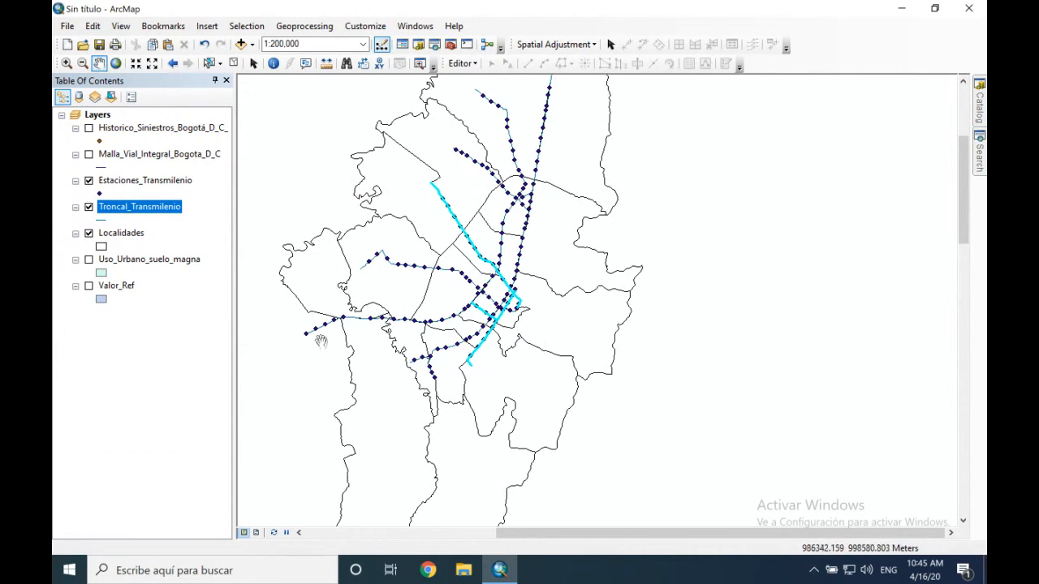
Reopen the Troncal_Transmilenio attribute table, clear its selection, and start a new Select by Attributes query
right_click(168, 212)
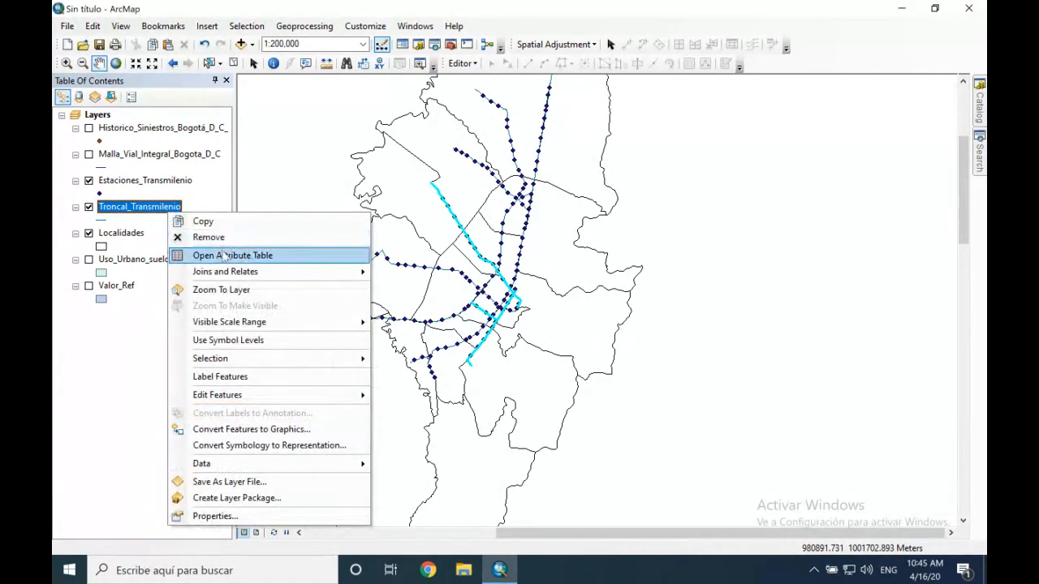
left_click(229, 257)
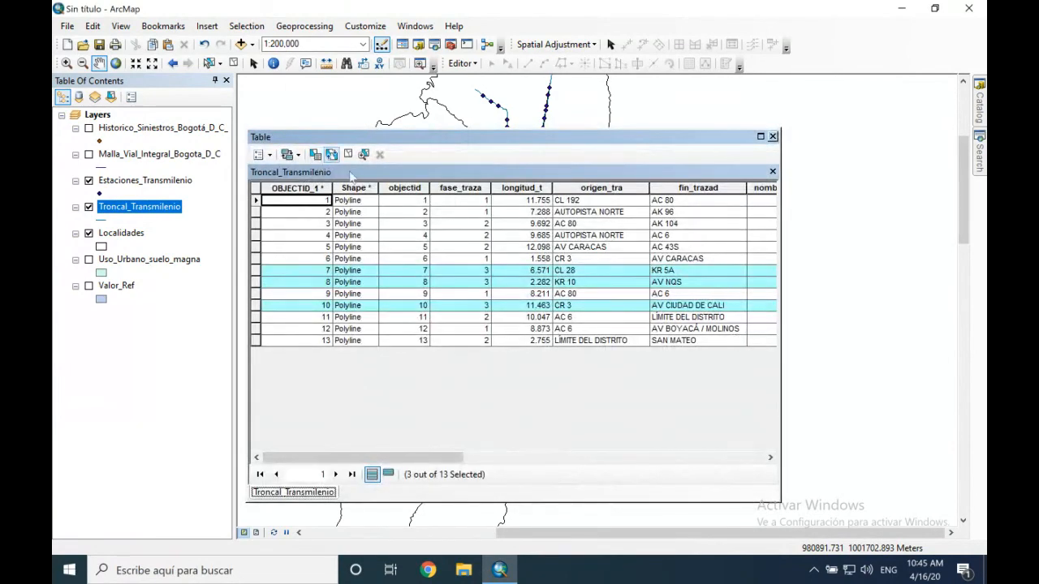
left_click(331, 154)
left_click(315, 154)
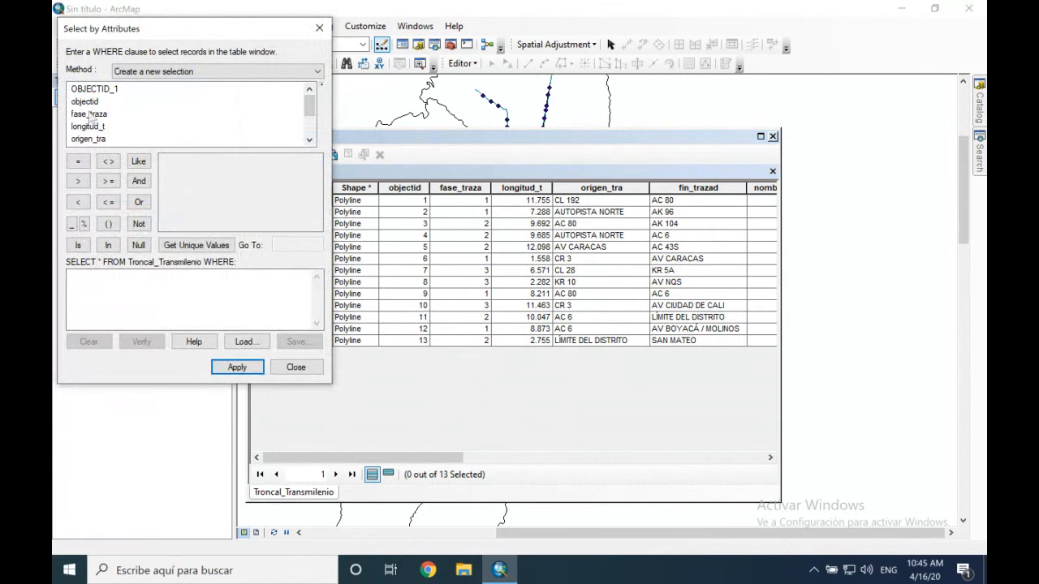
Select the Troncal_Transmilenio records with the query fase_traza = 3 again
double_click(95, 114)
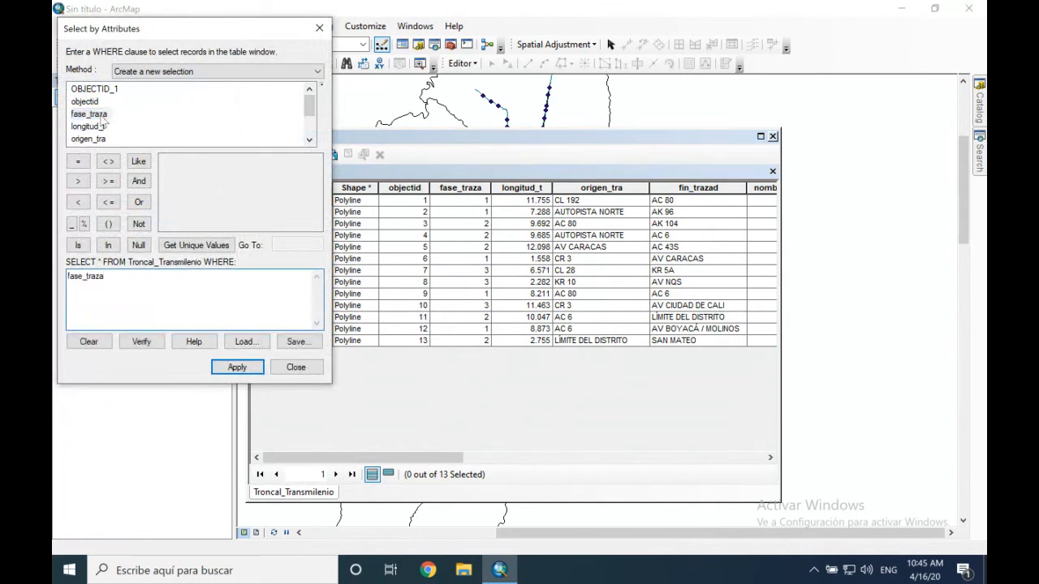
left_click(78, 161)
left_click(207, 246)
double_click(167, 185)
left_click(237, 368)
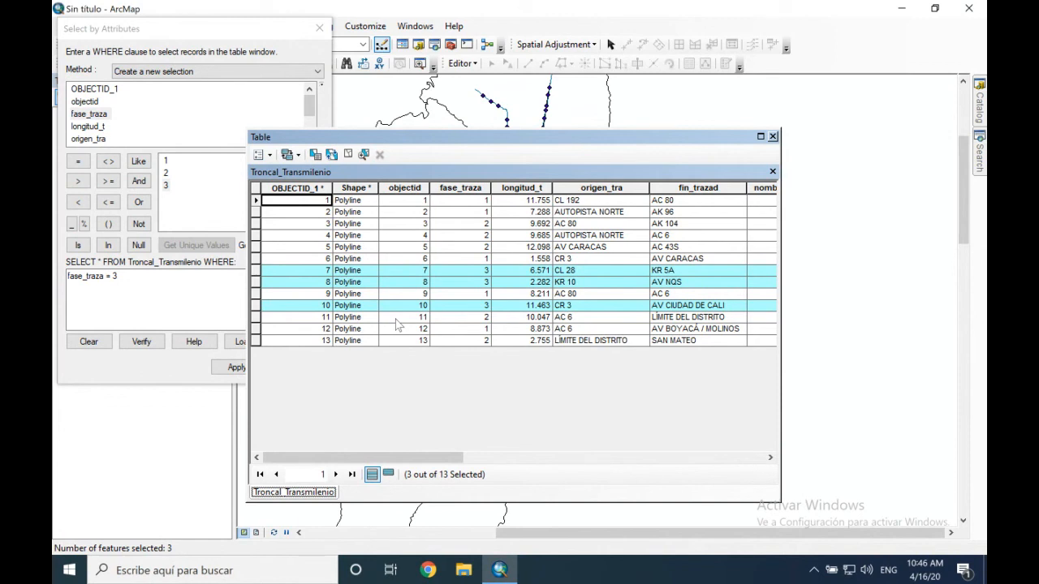
Erase the WHERE expression and clear the selected Troncal_Transmilenio records
left_click(214, 302)
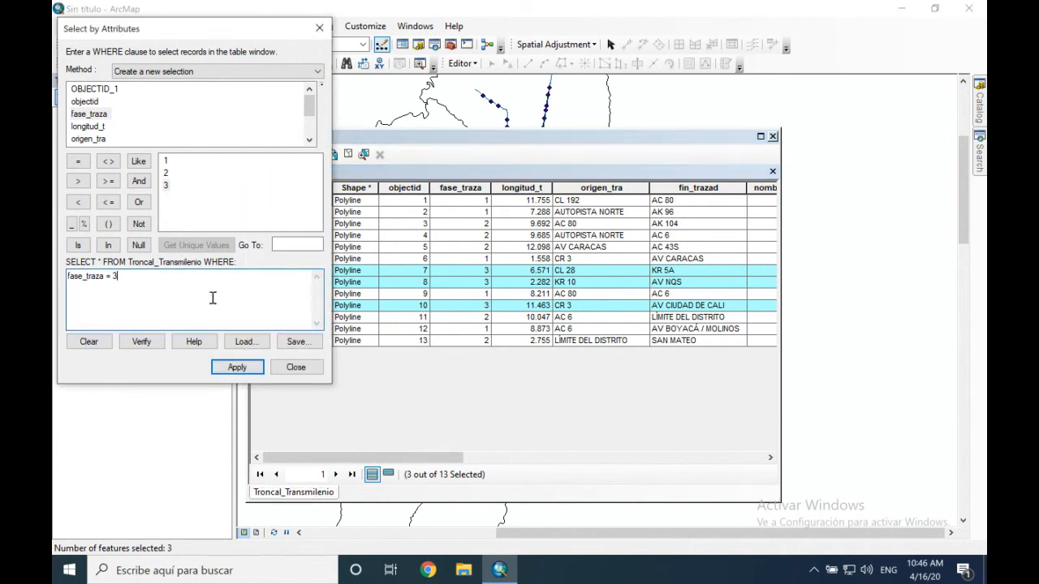
key("ctrl+a")
key("Delete")
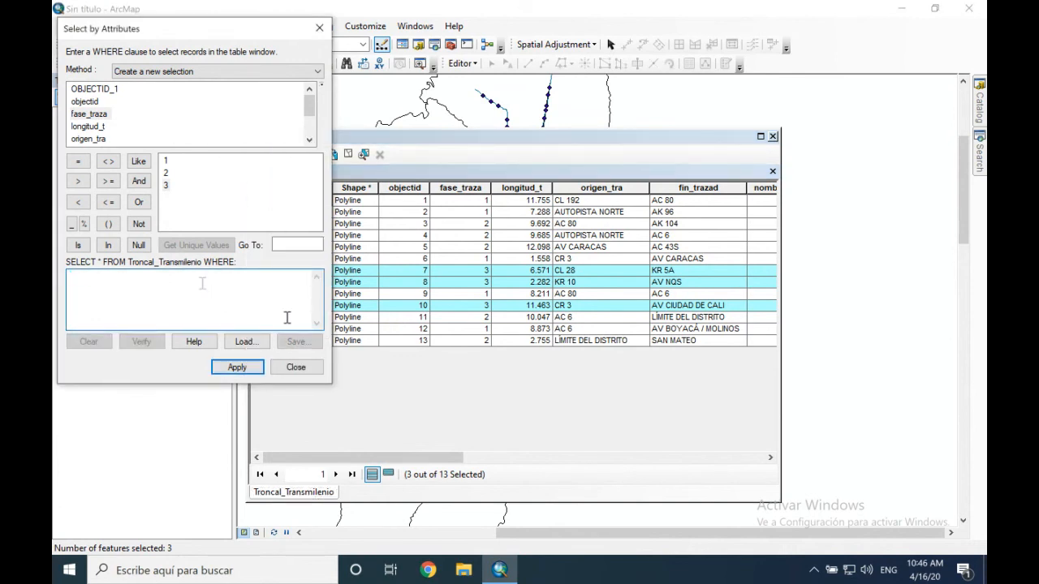
left_click(414, 164)
left_click(348, 154)
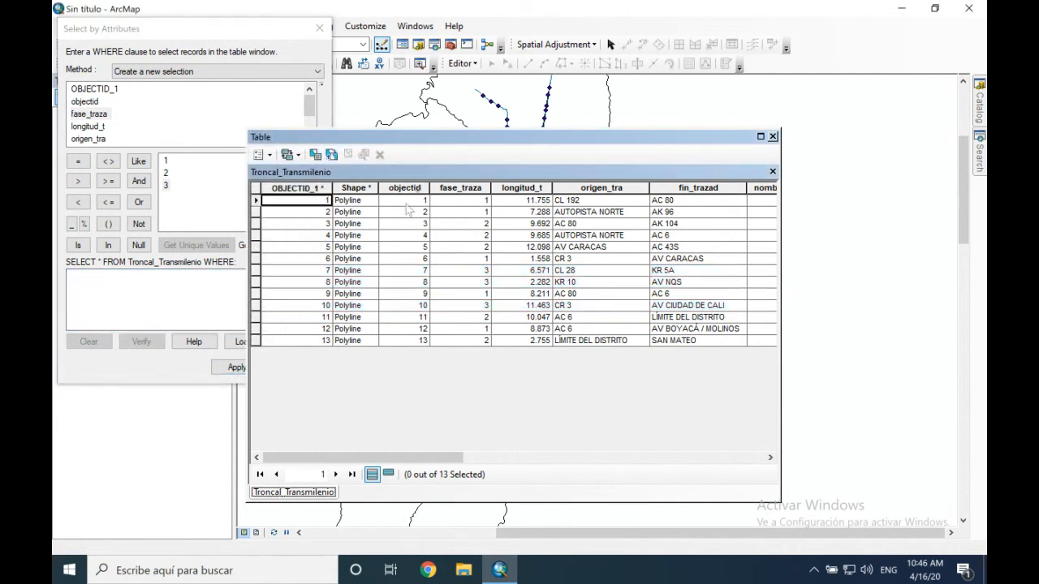
left_click(90, 113)
double_click(89, 114)
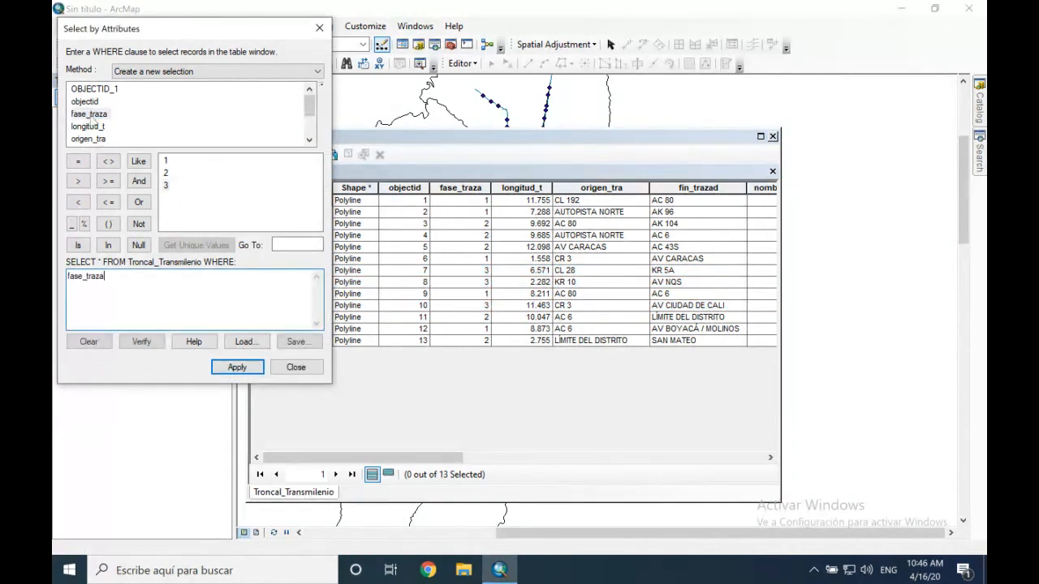
left_click(78, 161)
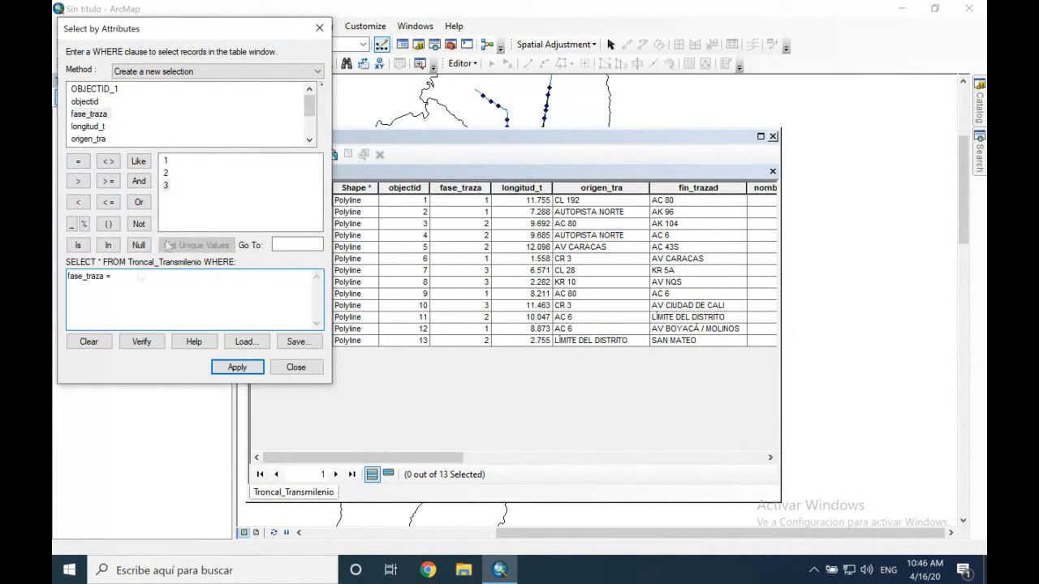
left_click(91, 115)
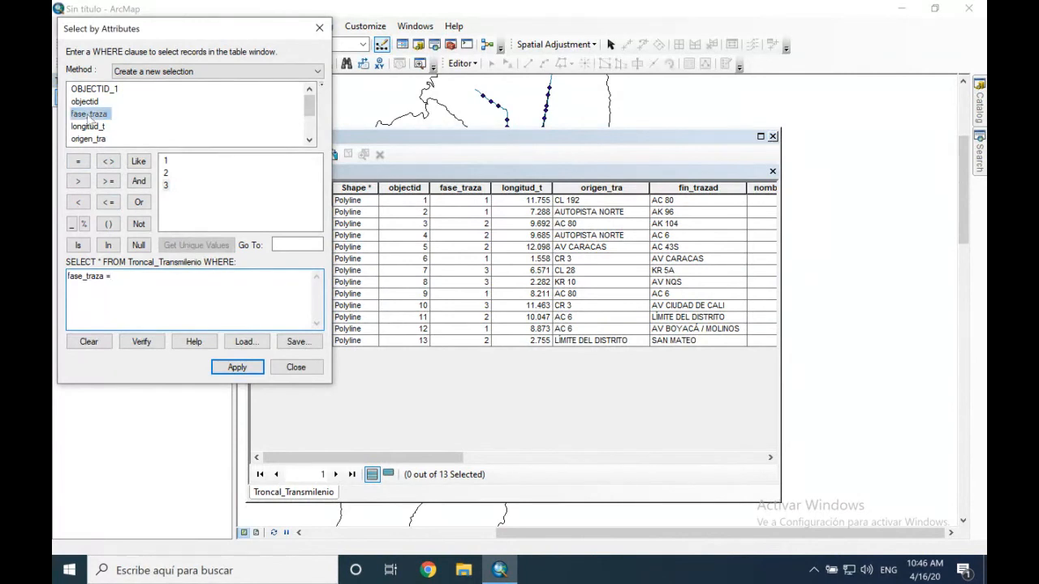
double_click(166, 185)
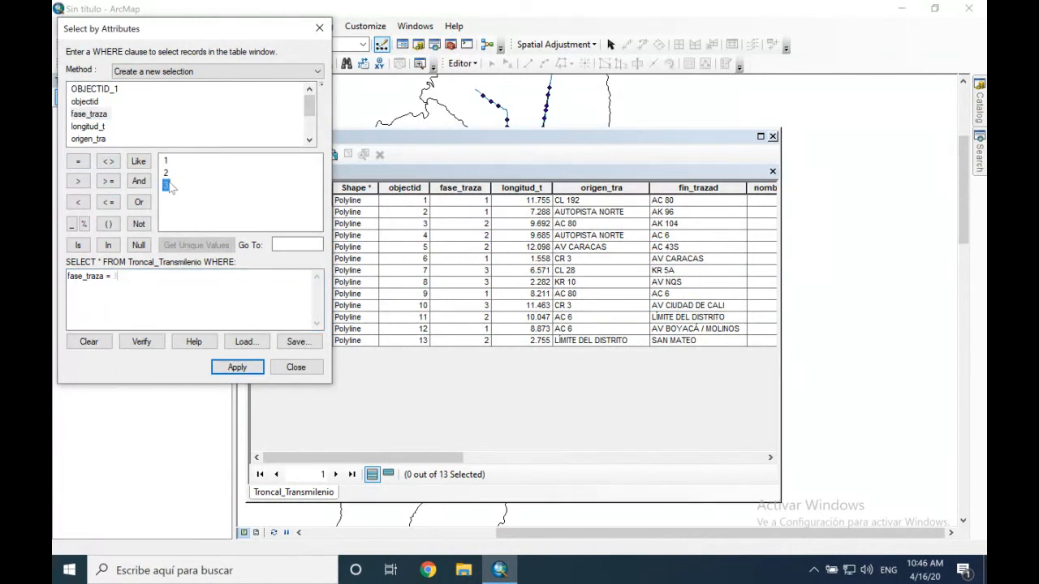
left_click(295, 367)
left_click(315, 154)
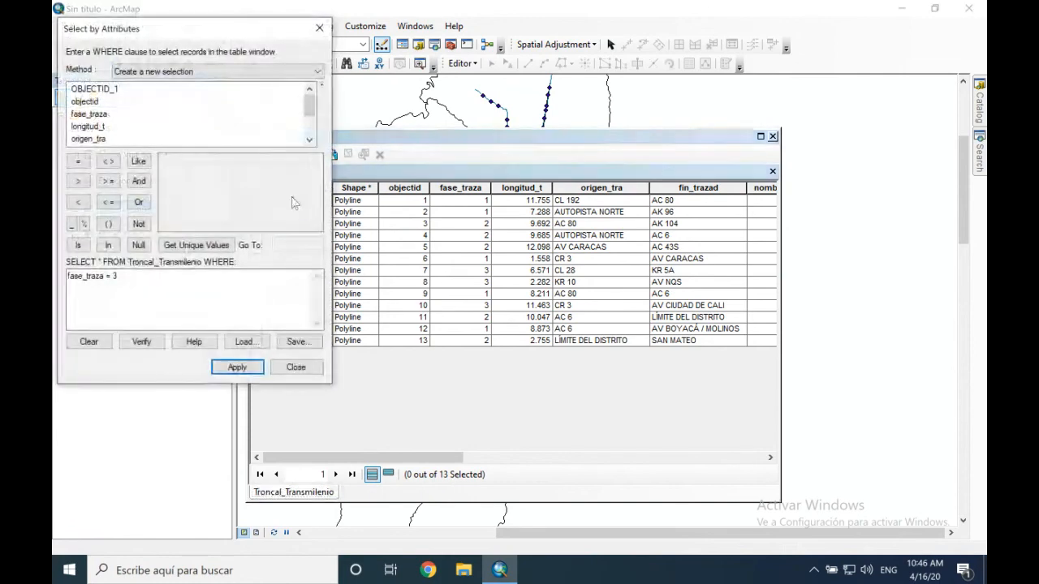
left_click(128, 276)
key("BackSpace")
key("BackSpace")
key("BackSpace")
key("BackSpace")
key("BackSpace")
key("BackSpace")
key("BackSpace")
key("BackSpace")
key("BackSpace")
key("BackSpace")
key("BackSpace")
key("BackSpace")
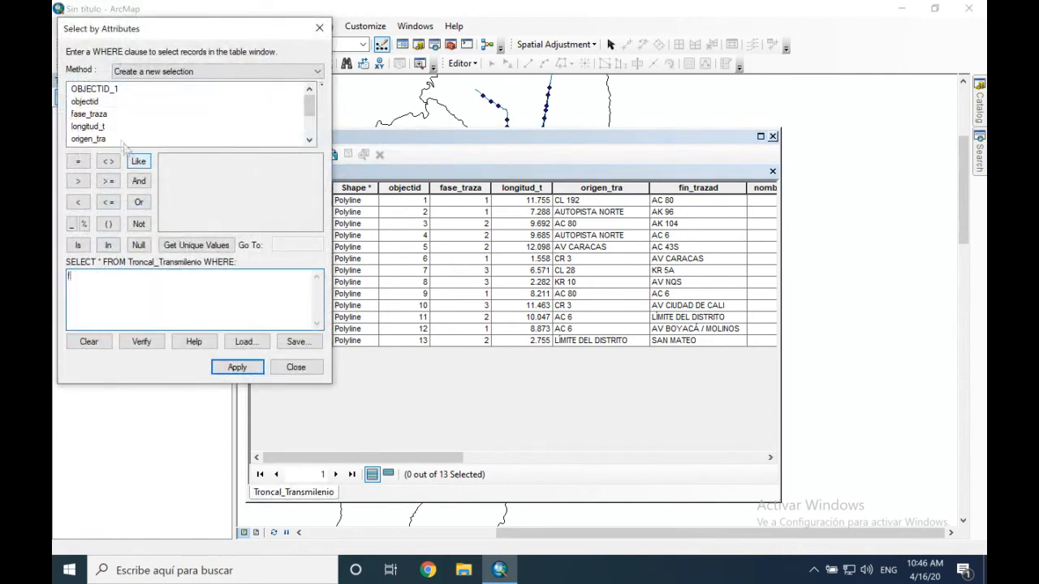
key("BackSpace")
Build the WHERE clause fase_traza = 3 OR fase_traza = 1 and apply it to the Troncal_Transmilenio table
double_click(88, 114)
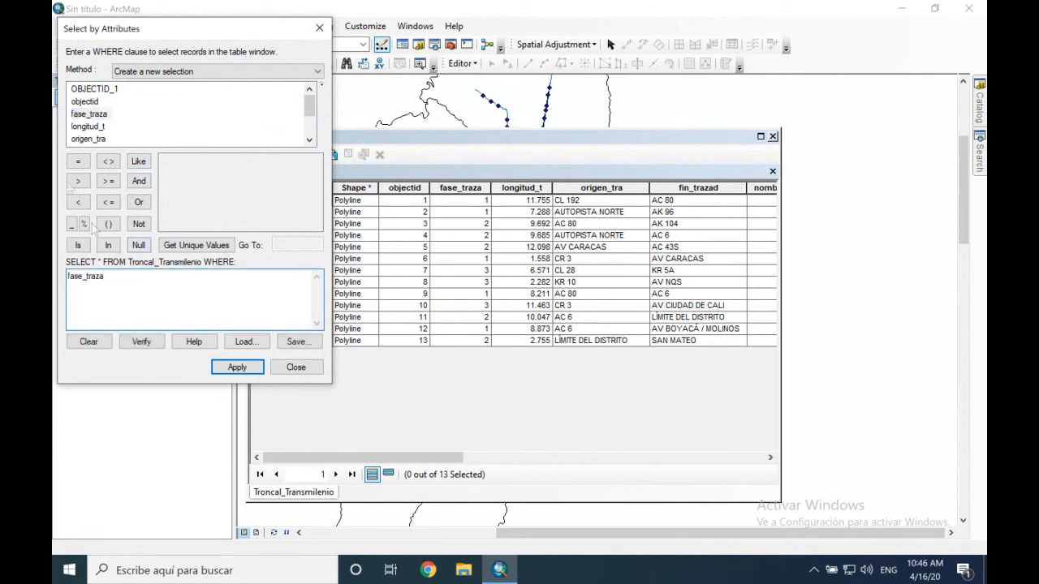
left_click(78, 162)
left_click(196, 246)
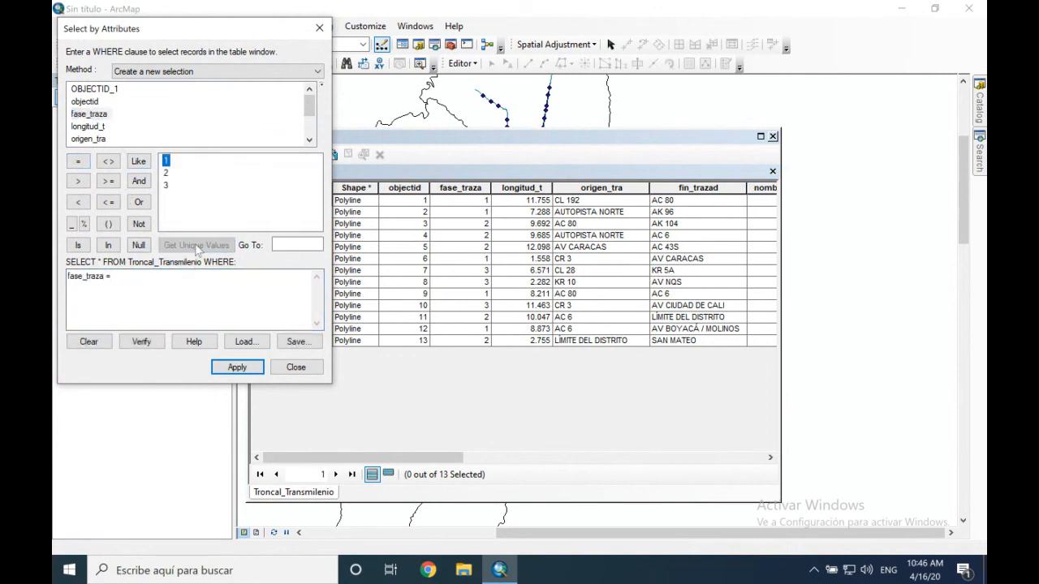
double_click(166, 186)
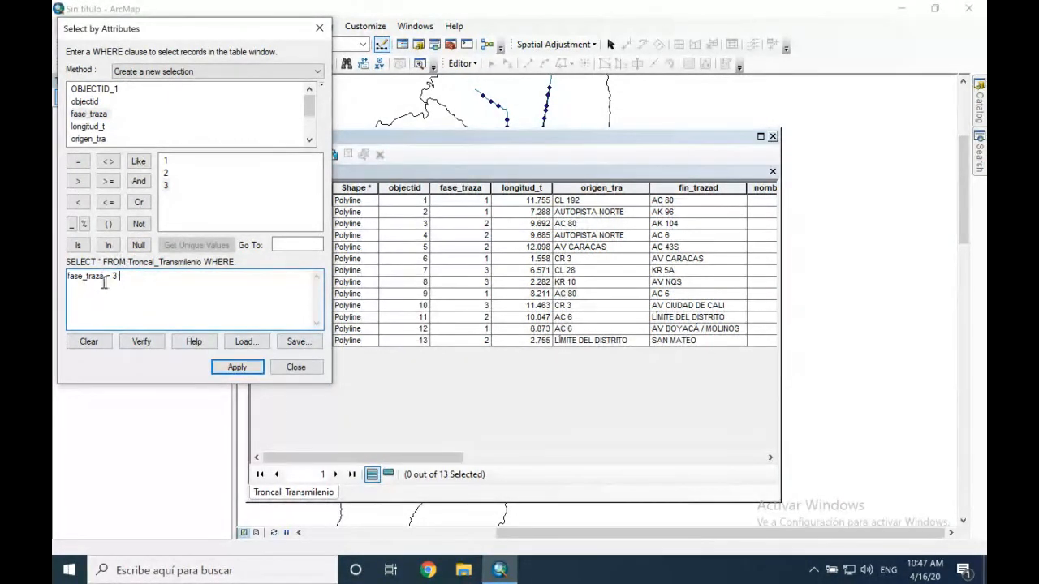
left_click(139, 202)
double_click(93, 117)
left_click(83, 165)
double_click(166, 161)
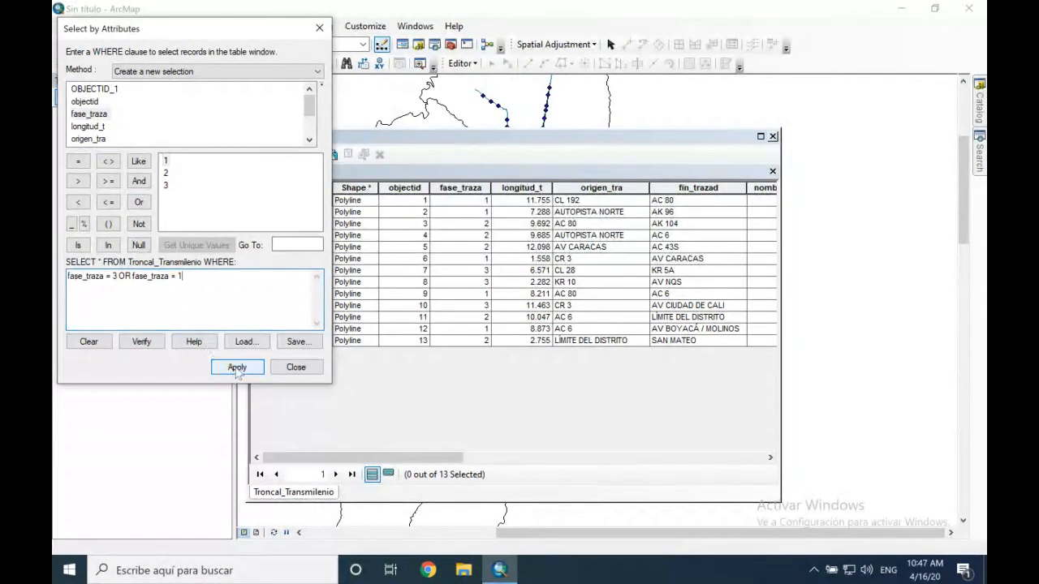
left_click(237, 367)
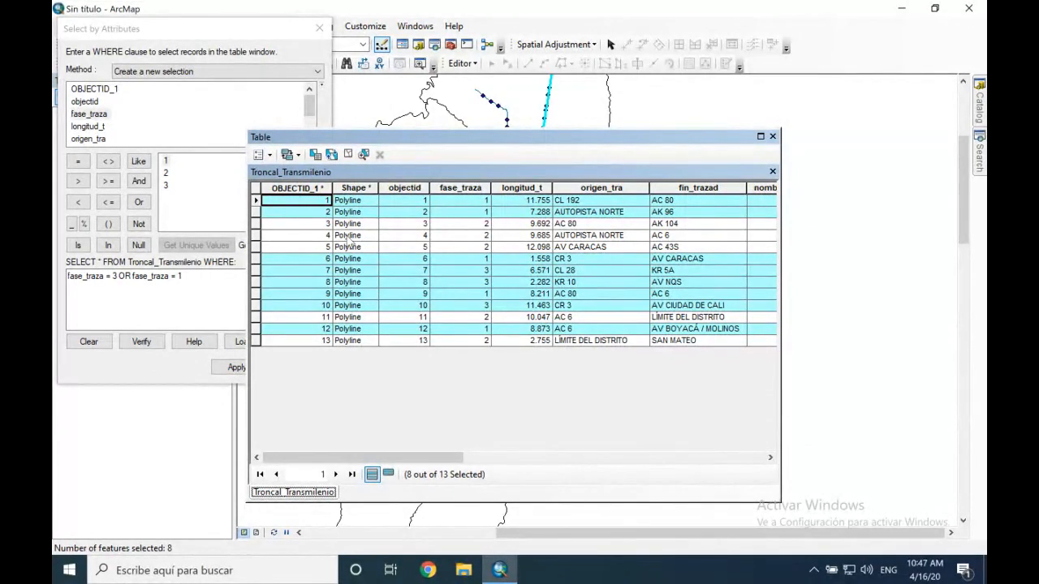
Switch the Troncal_Transmilenio table selection to the unselected records and back to the original ones, and close the attribute query window
left_click(331, 155)
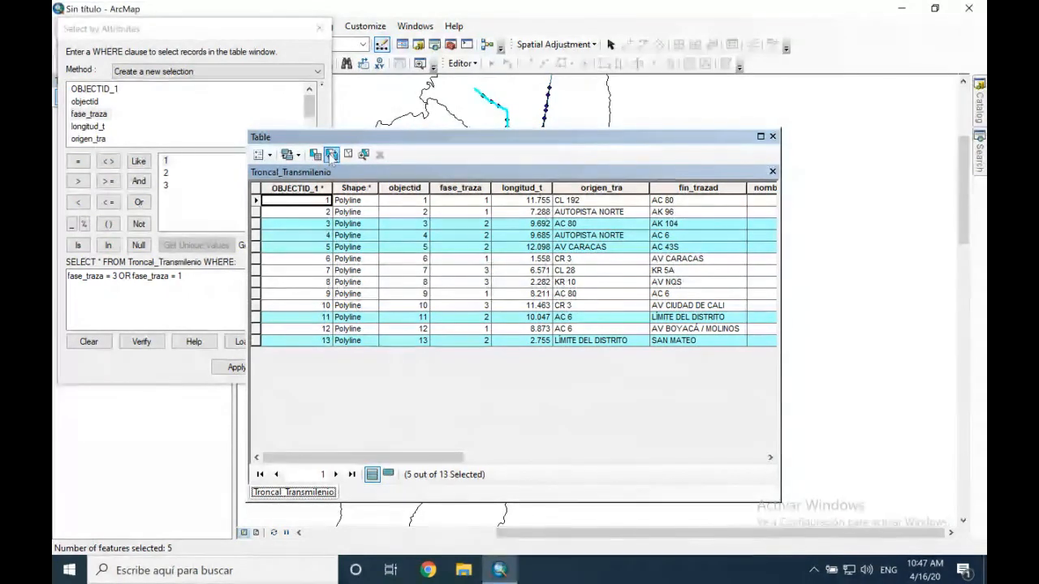
left_click(332, 156)
left_click(331, 155)
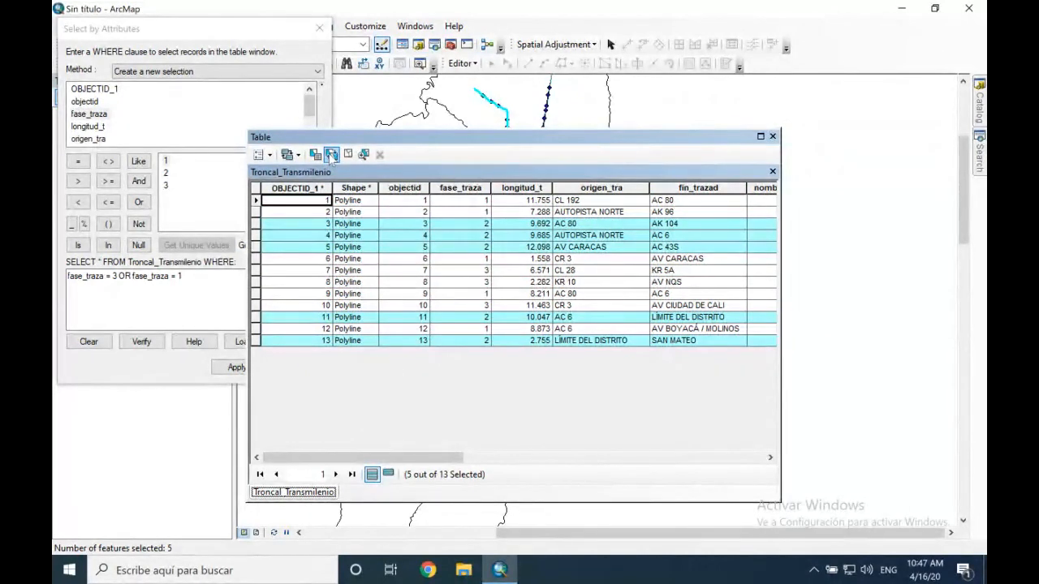
left_click(331, 155)
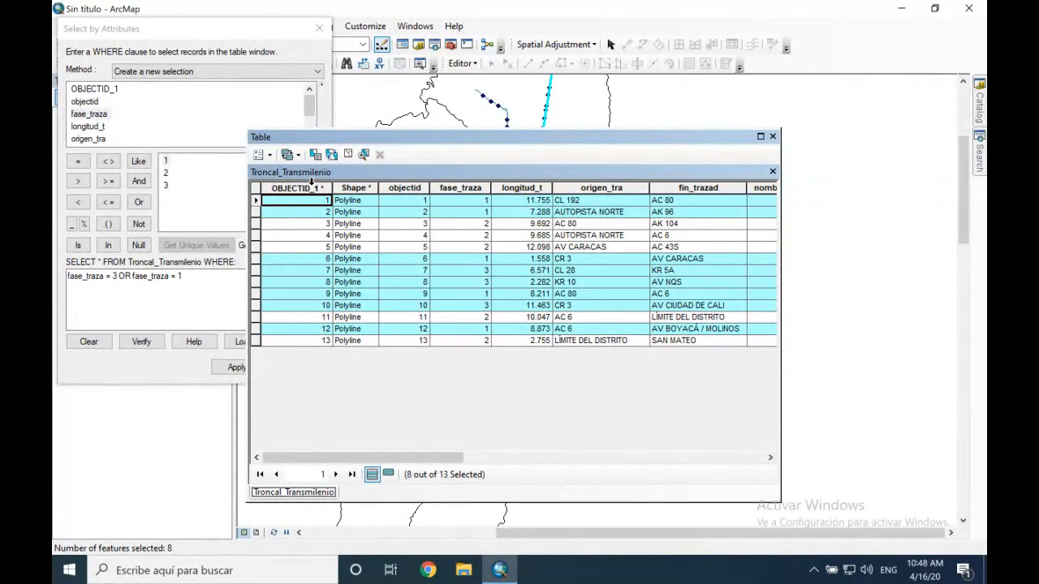
left_click(258, 30)
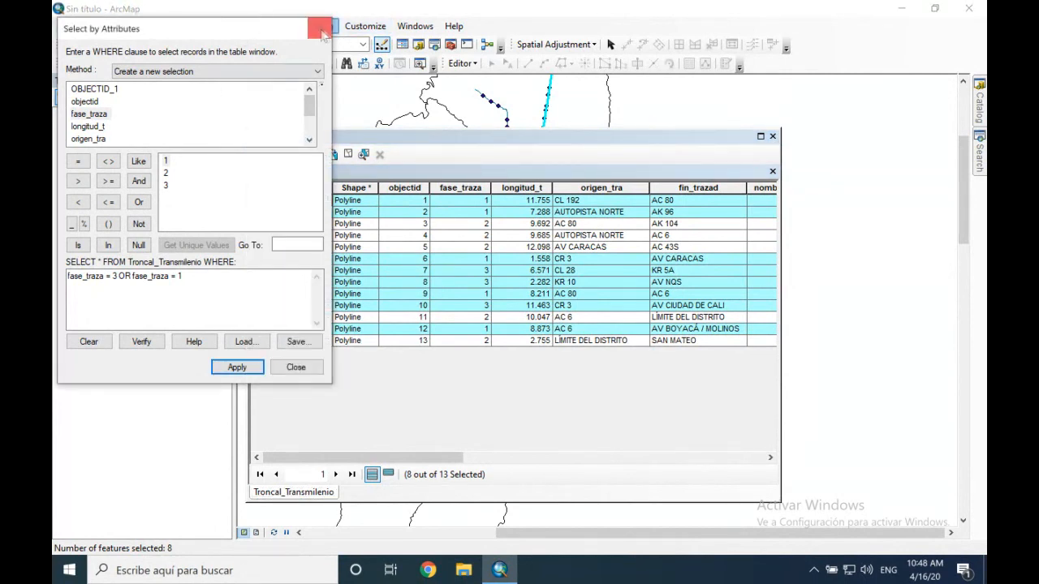
left_click(320, 30)
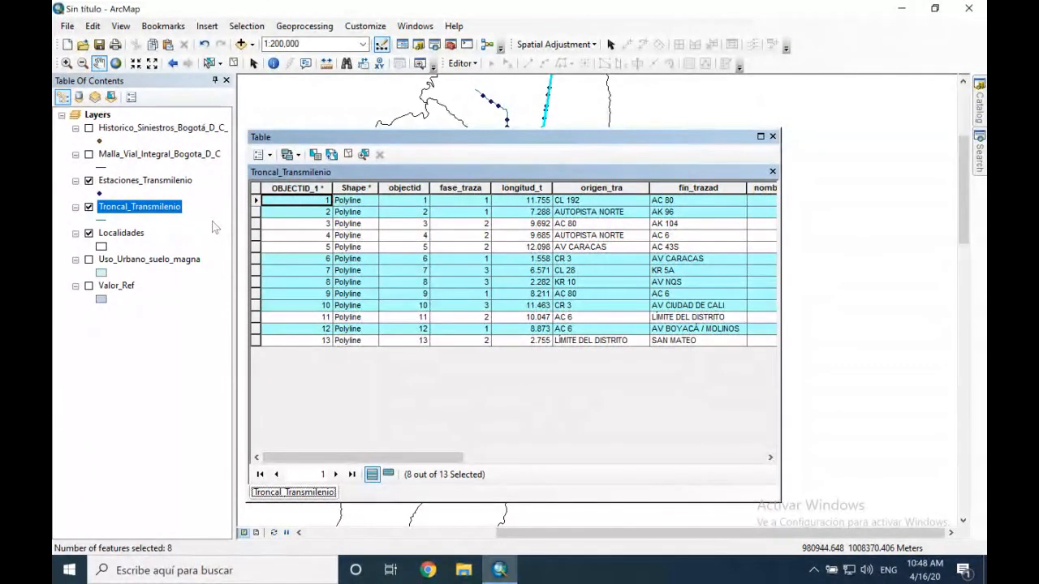
Reopen Select by Attributes for Troncal_Transmilenio to review the stored WHERE expression, and close it without applying
left_click(315, 155)
left_click_drag(183, 277, 67, 277)
left_click(105, 291)
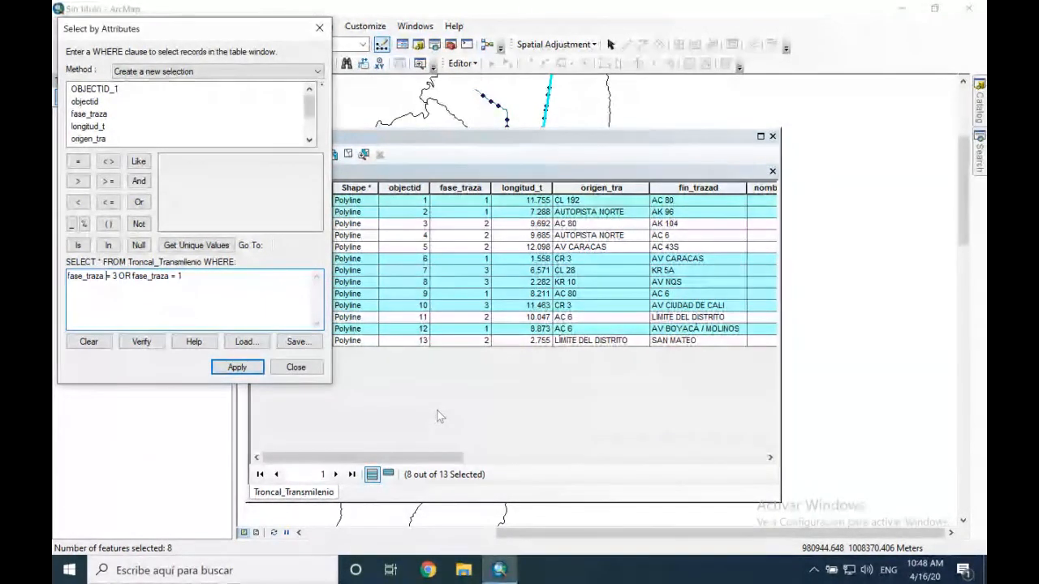
left_click(295, 367)
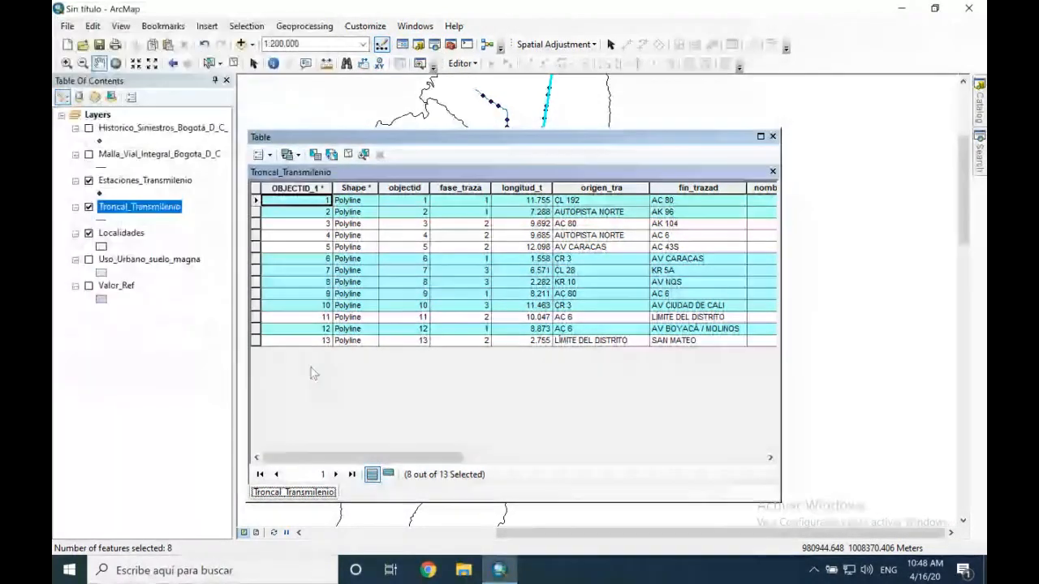